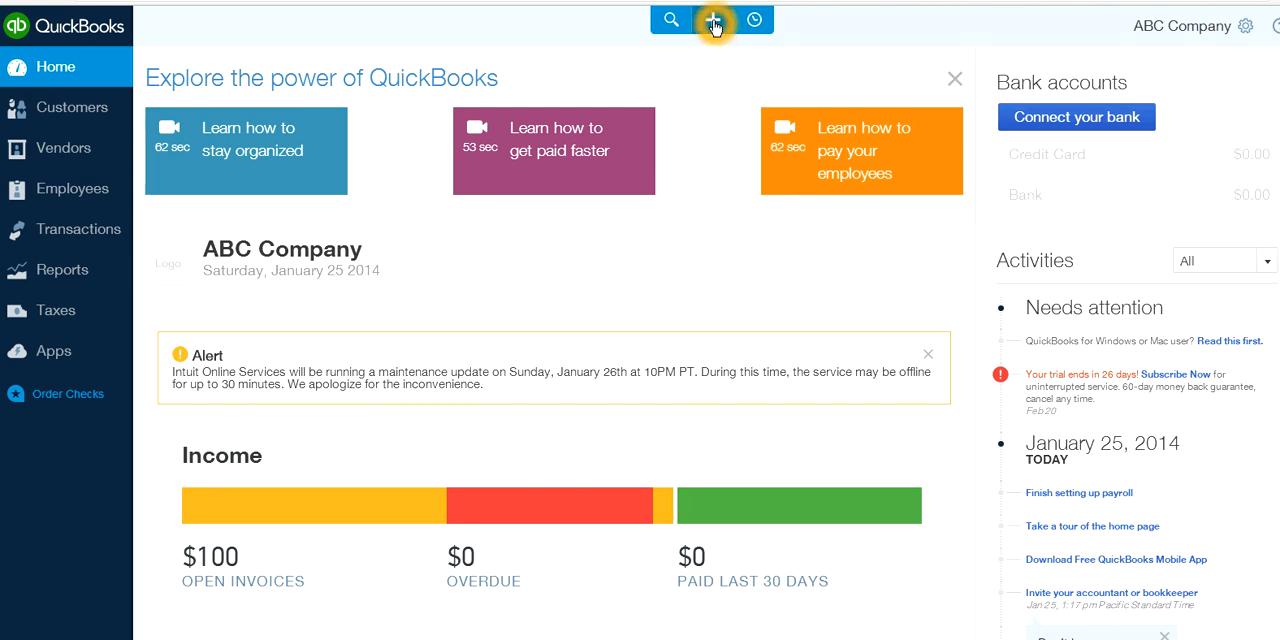
Create a new vendor expense transaction
{"action": "left_click", "coordinate": [714, 24]}
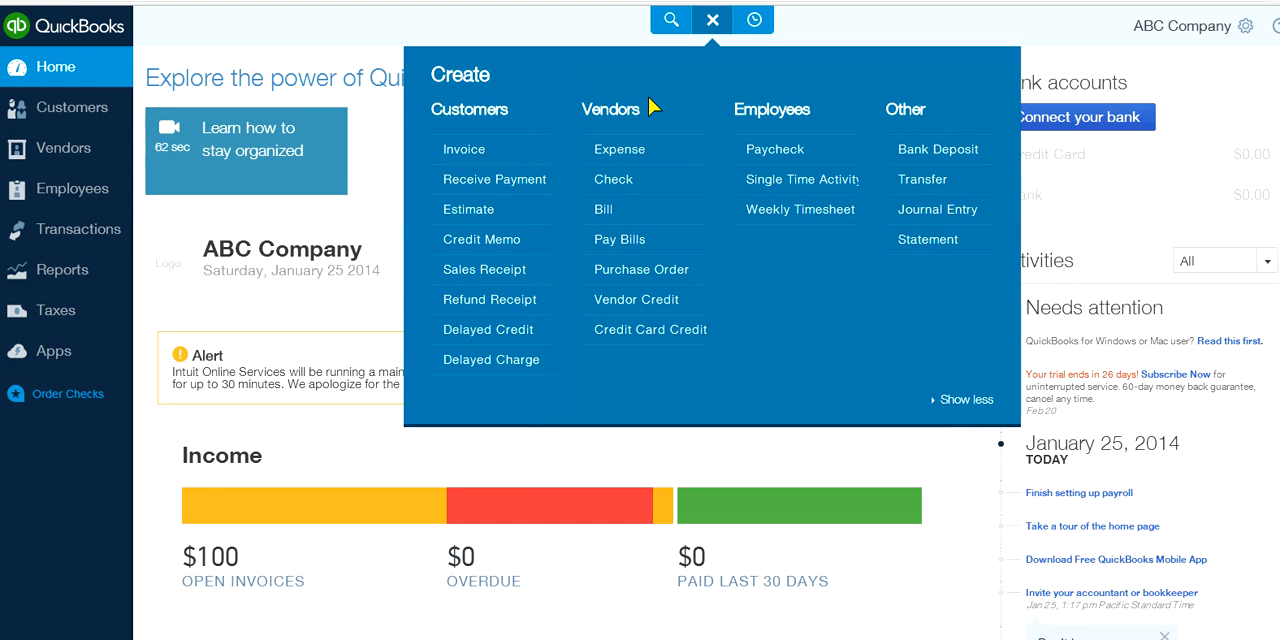
{"action": "left_click", "coordinate": [634, 168]}
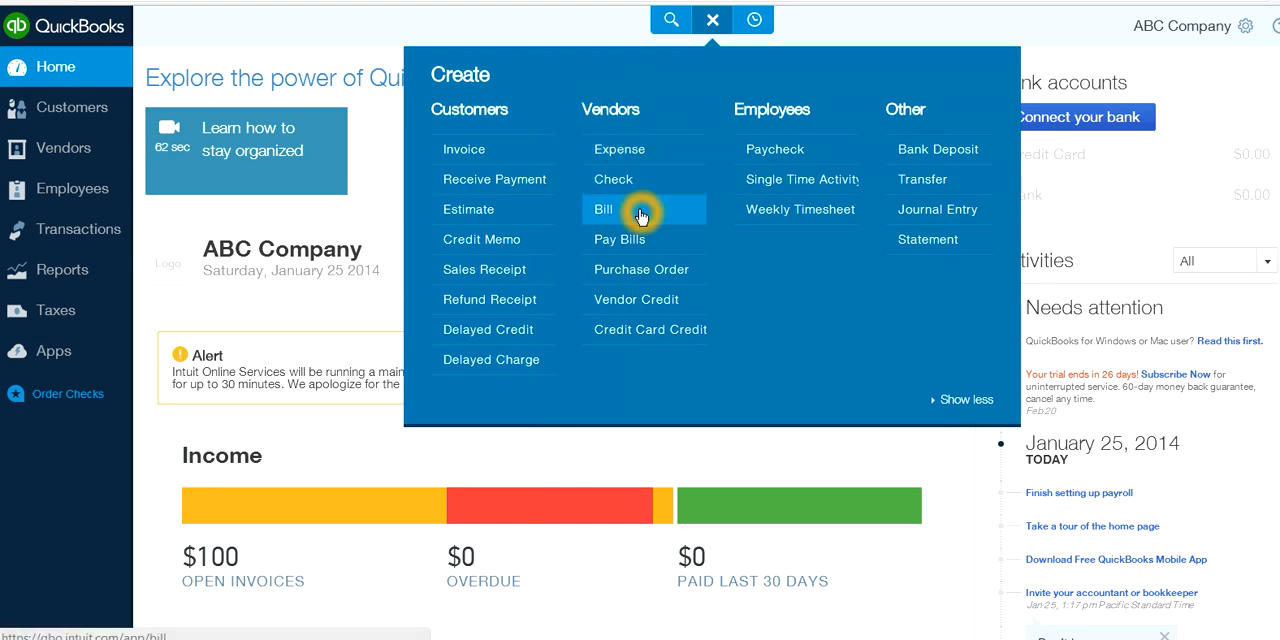
{"action": "left_click", "coordinate": [571, 217]}
{"action": "left_click", "coordinate": [557, 236]}
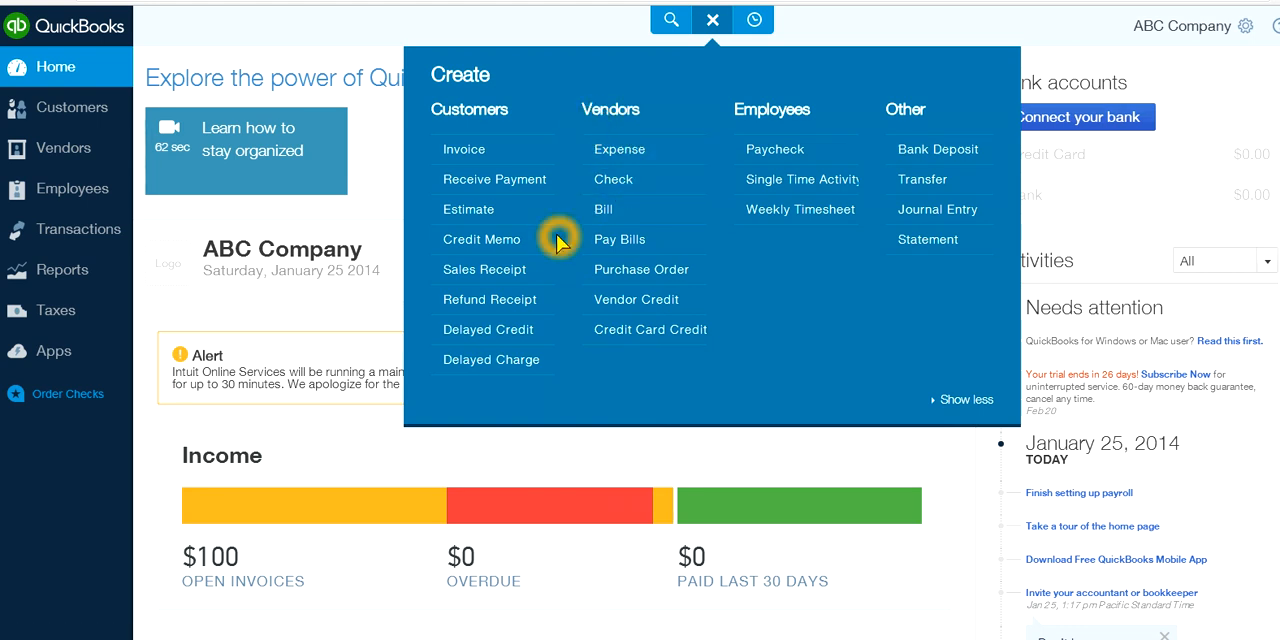
{"action": "left_click", "coordinate": [584, 151]}
{"action": "left_click", "coordinate": [586, 151]}
{"action": "left_click", "coordinate": [609, 152]}
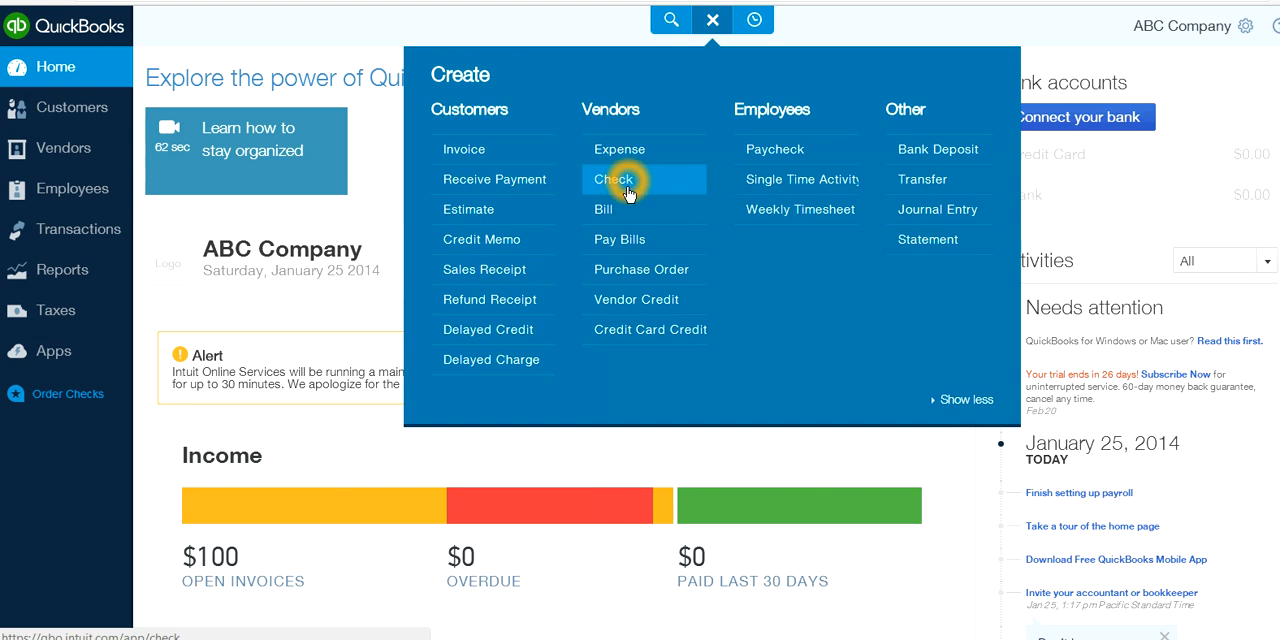
{"action": "left_click", "coordinate": [603, 209]}
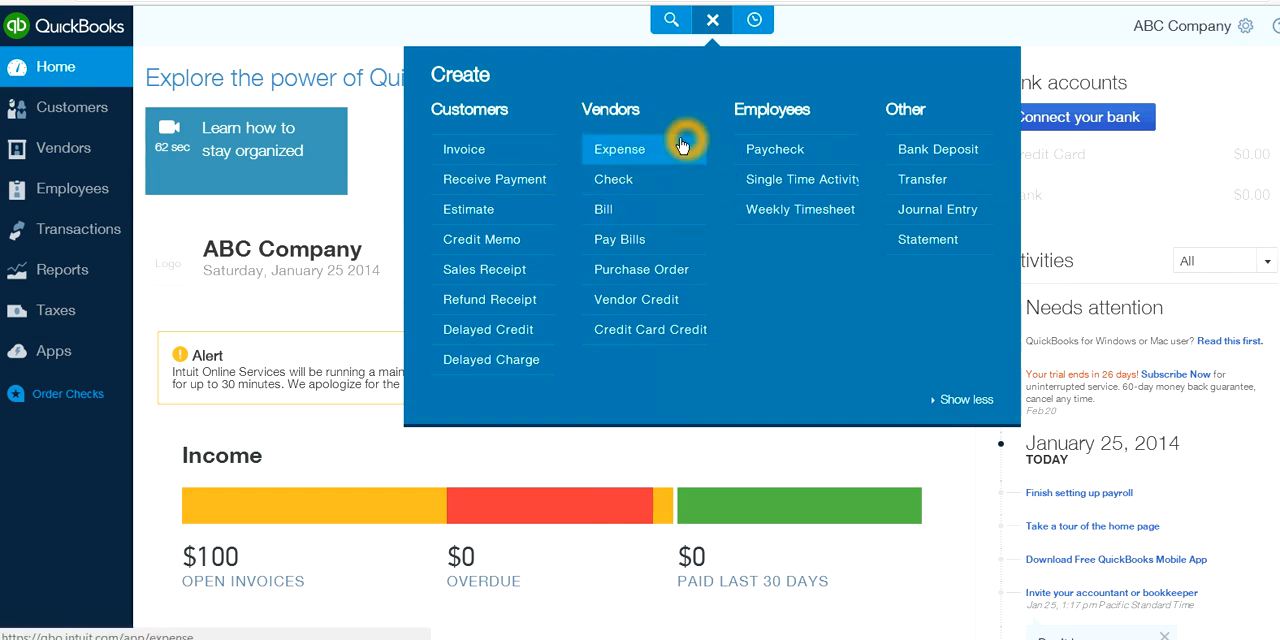
{"action": "left_click", "coordinate": [600, 150]}
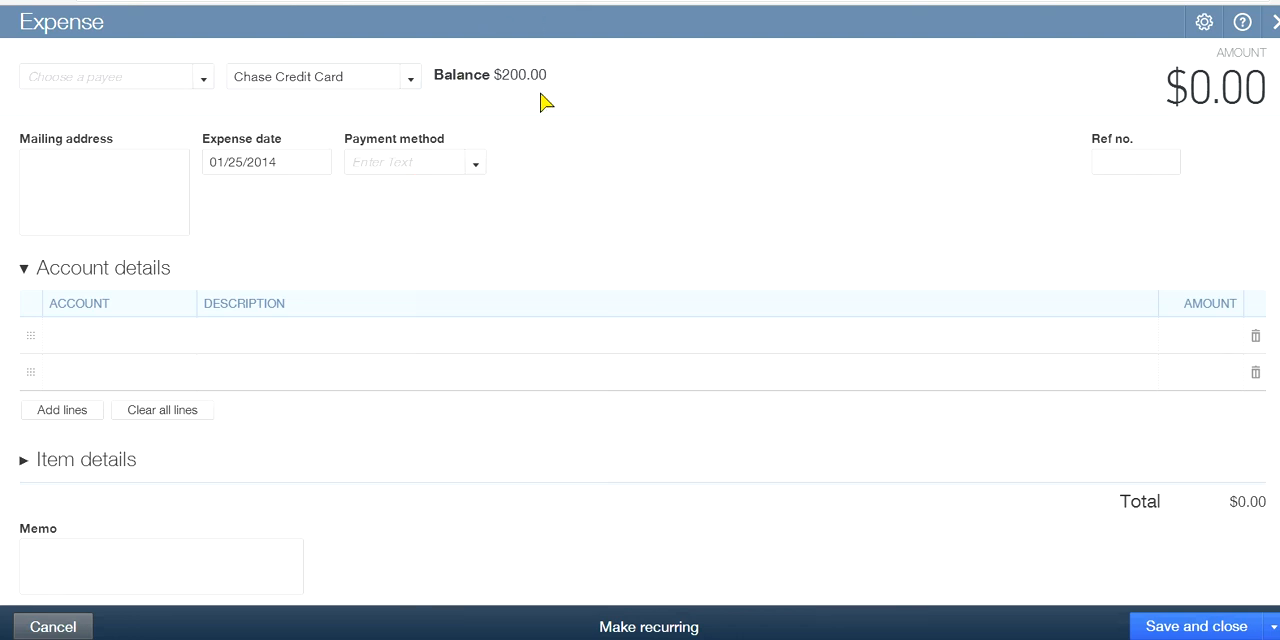
Set the expense's payment account to Checking
{"action": "left_click", "coordinate": [412, 80]}
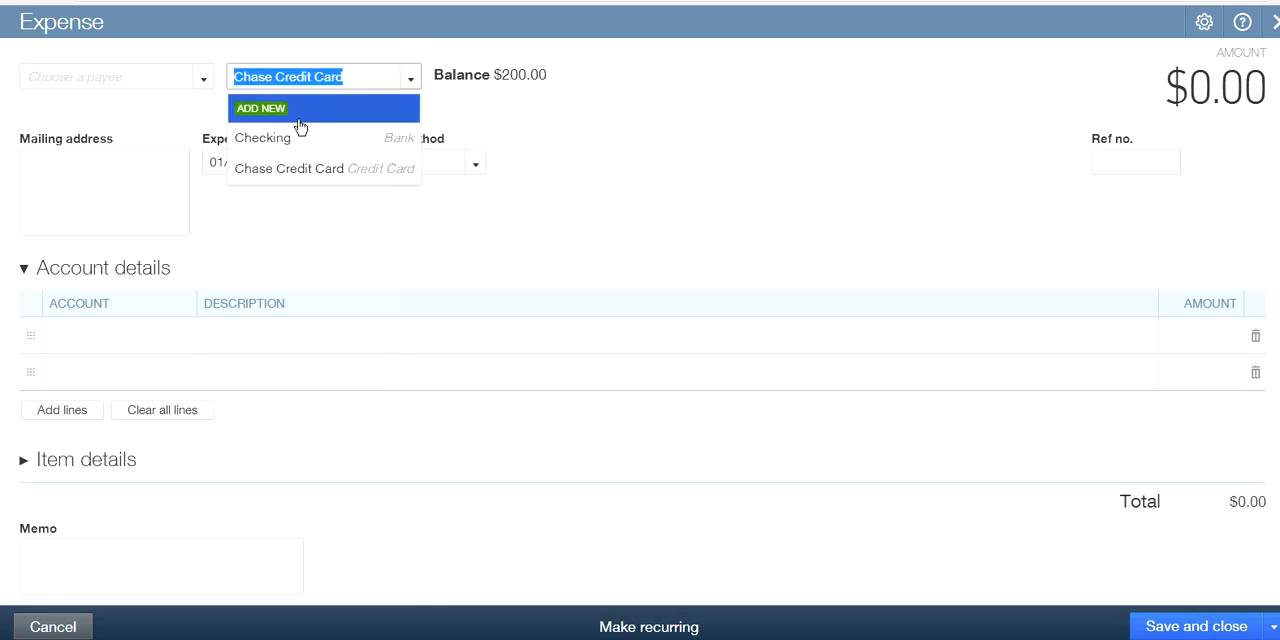
{"action": "left_click", "coordinate": [268, 141]}
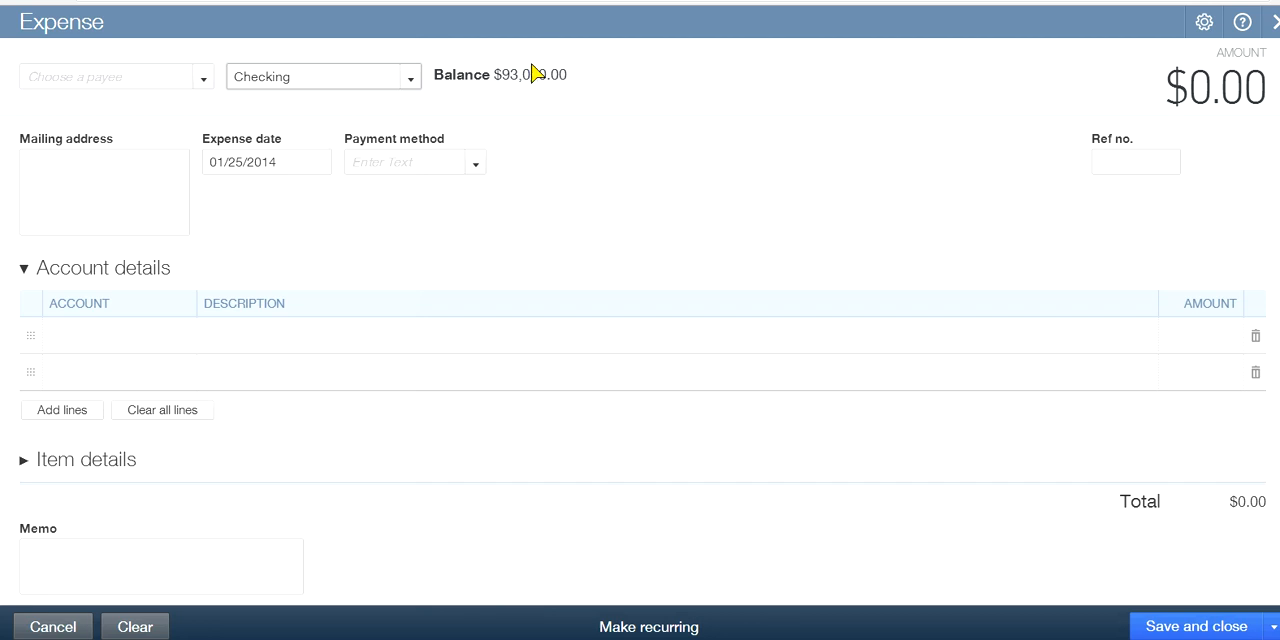
{"action": "left_click", "coordinate": [573, 66]}
{"action": "left_click", "coordinate": [180, 80]}
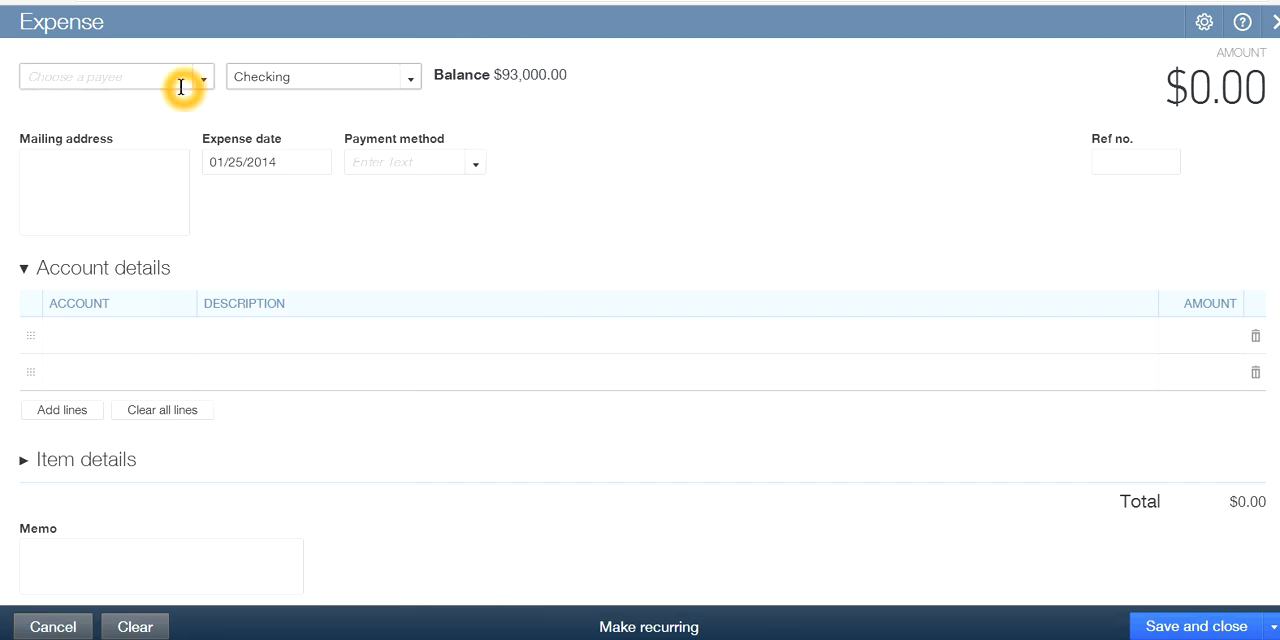
{"action": "left_click", "coordinate": [566, 130]}
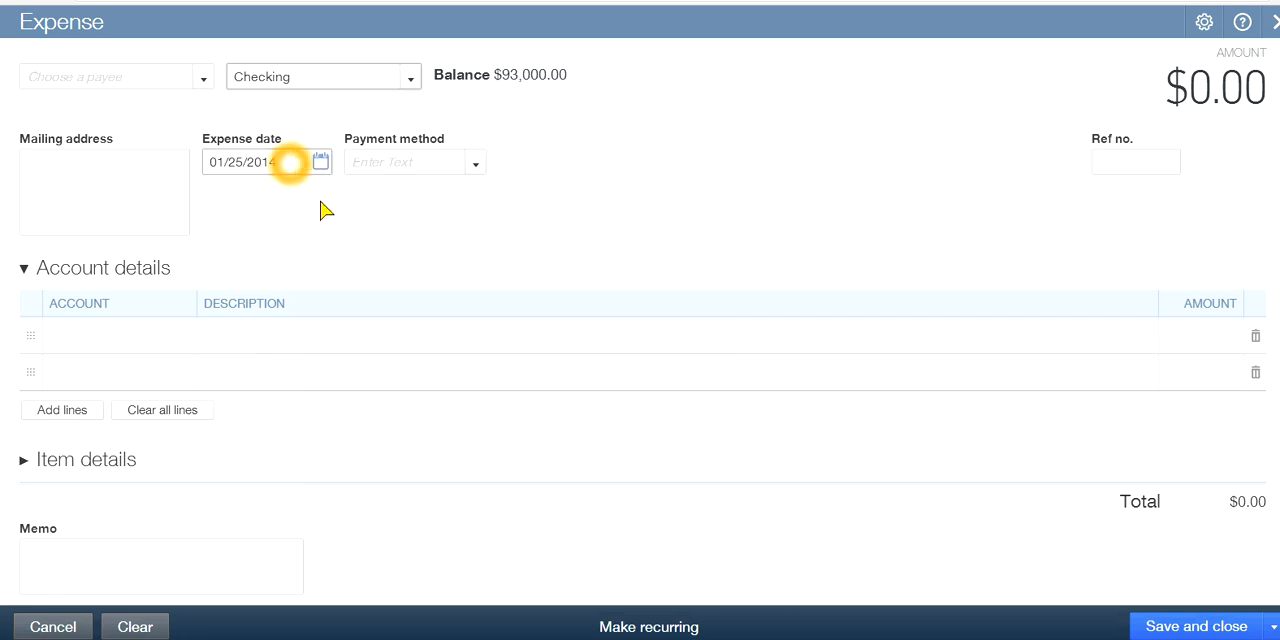
Add Staples as a new payee of type Vendor and save it for this expense
{"action": "left_click", "coordinate": [206, 84]}
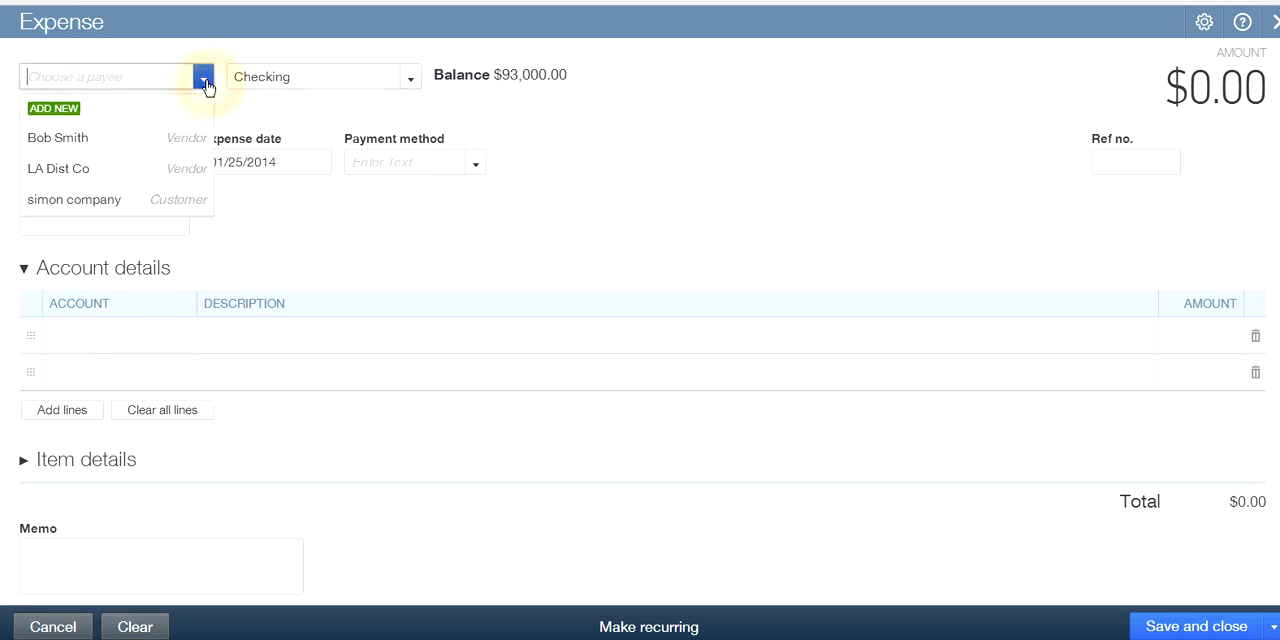
{"action": "left_click", "coordinate": [52, 117]}
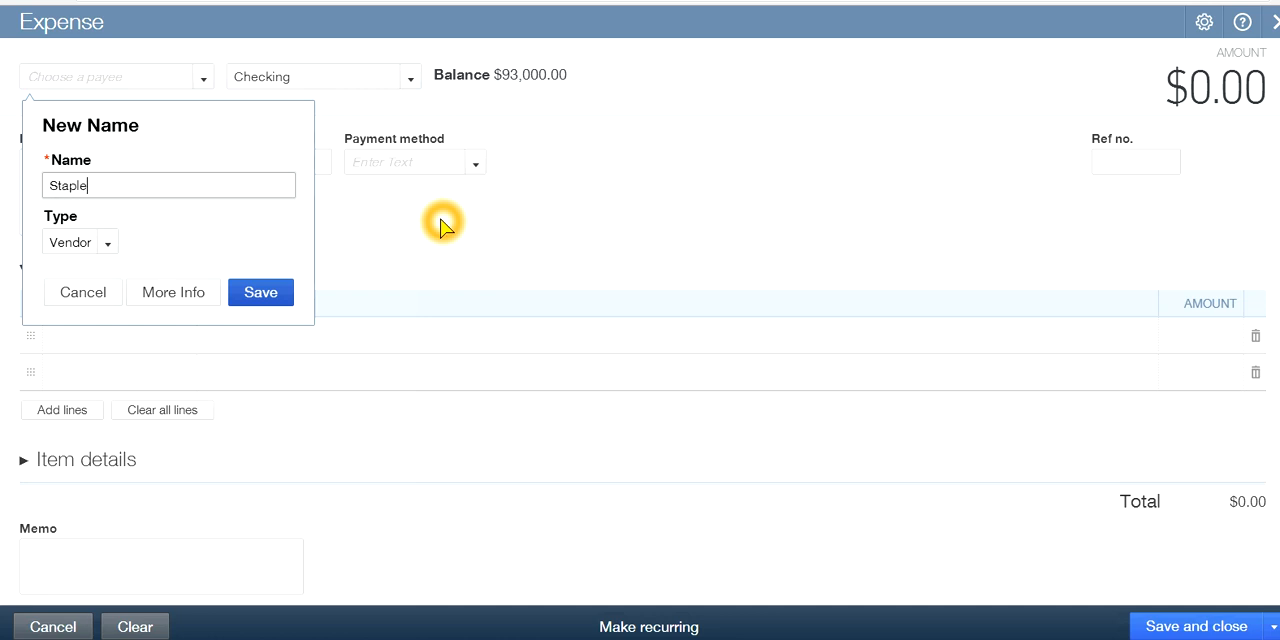
{"action": "left_click", "coordinate": [257, 292]}
{"action": "left_click", "coordinate": [77, 243]}
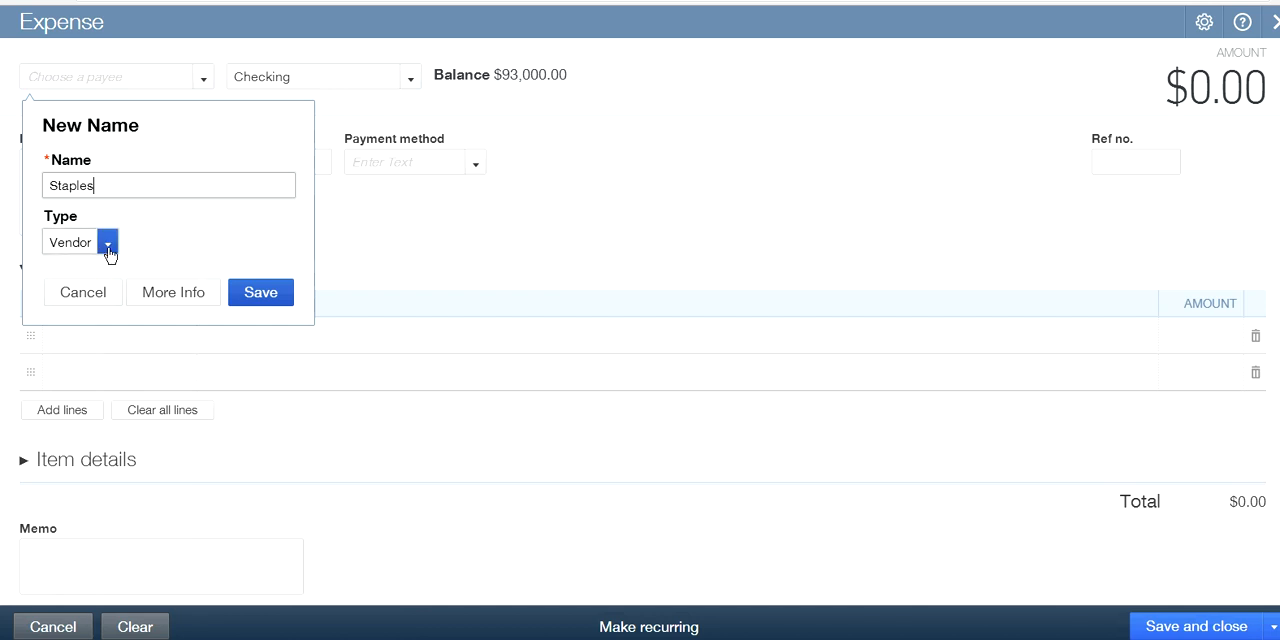
{"action": "left_click", "coordinate": [108, 245]}
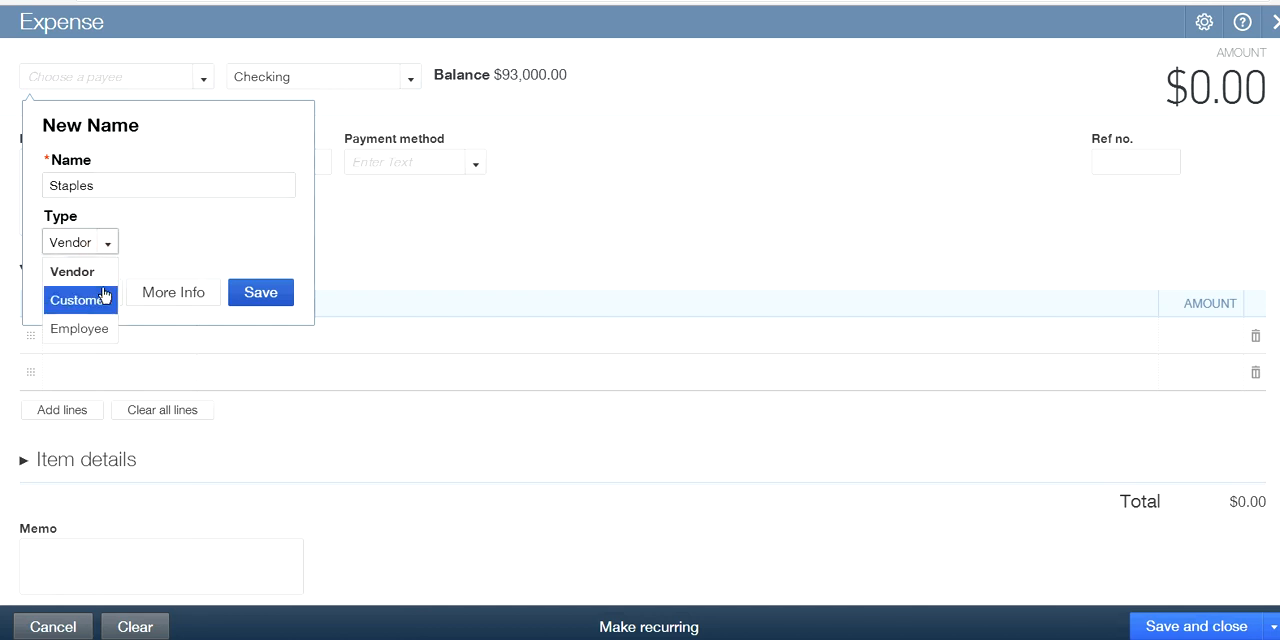
{"action": "left_click", "coordinate": [87, 341]}
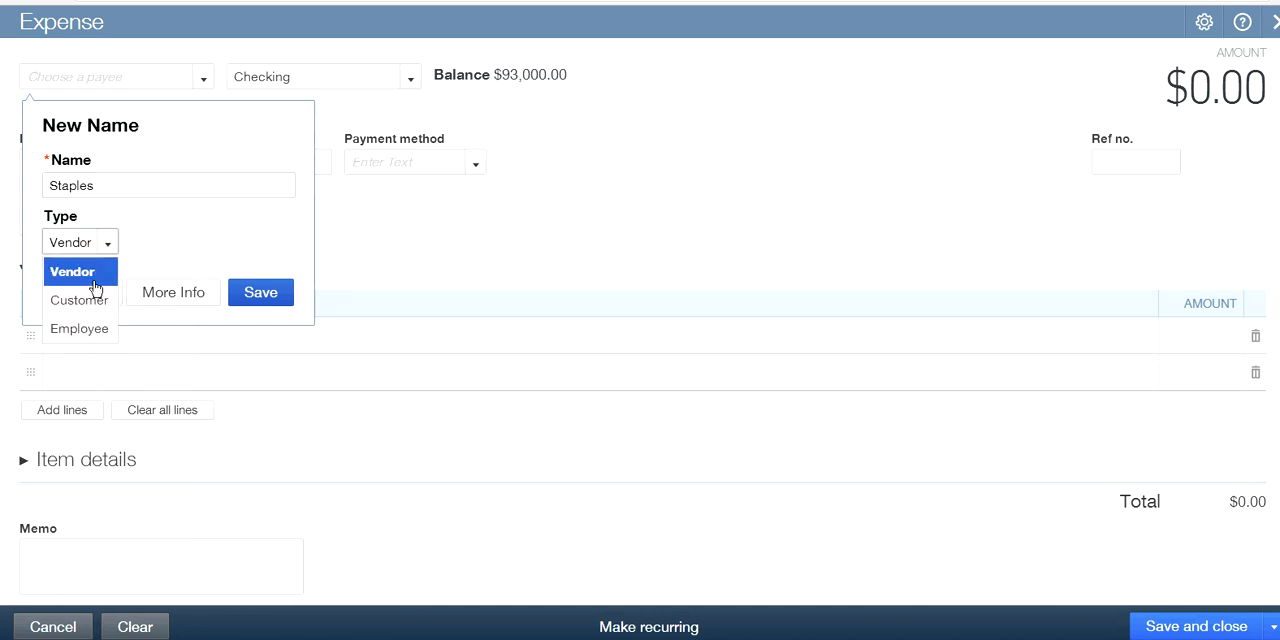
{"action": "left_click", "coordinate": [166, 237]}
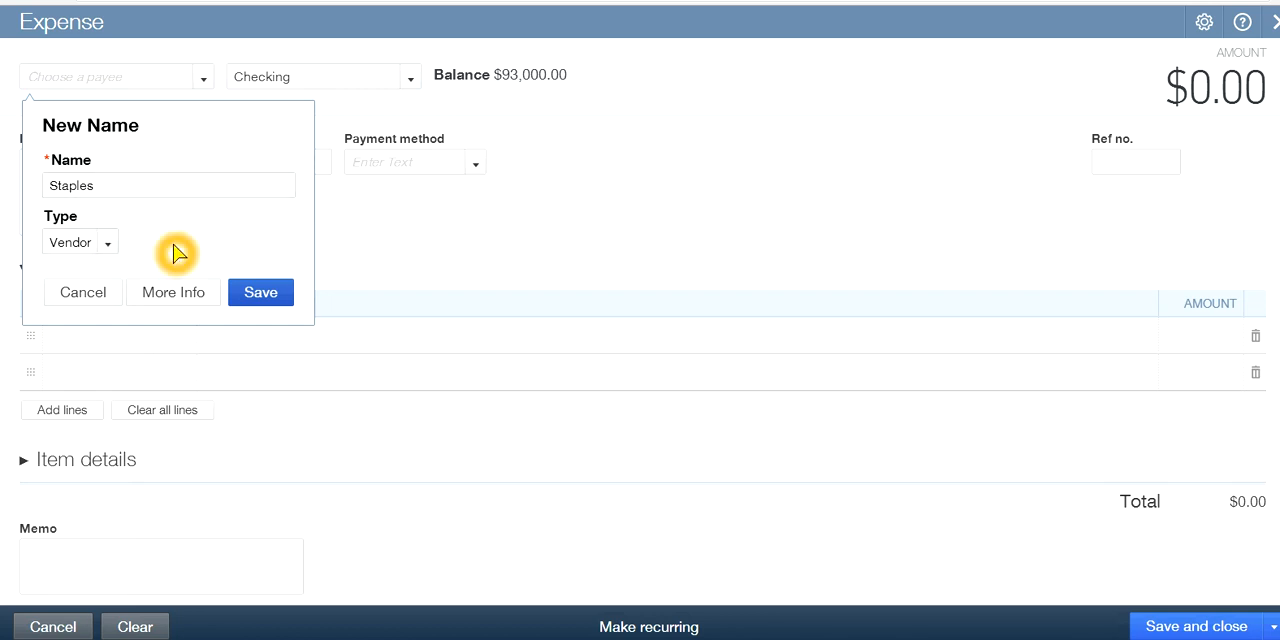
{"action": "left_click", "coordinate": [260, 297]}
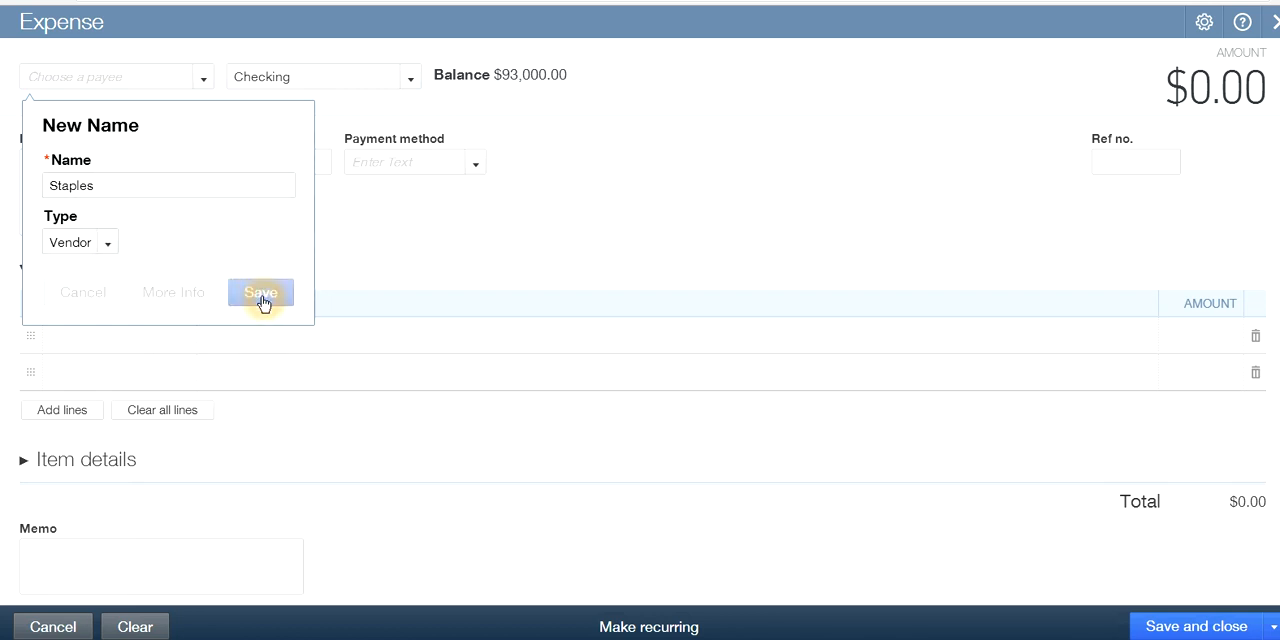
Set the expense's payment method to MasterCard
{"action": "left_click", "coordinate": [492, 277]}
{"action": "left_click", "coordinate": [325, 239]}
{"action": "left_click", "coordinate": [281, 232]}
{"action": "left_click", "coordinate": [472, 158]}
{"action": "left_click", "coordinate": [423, 252]}
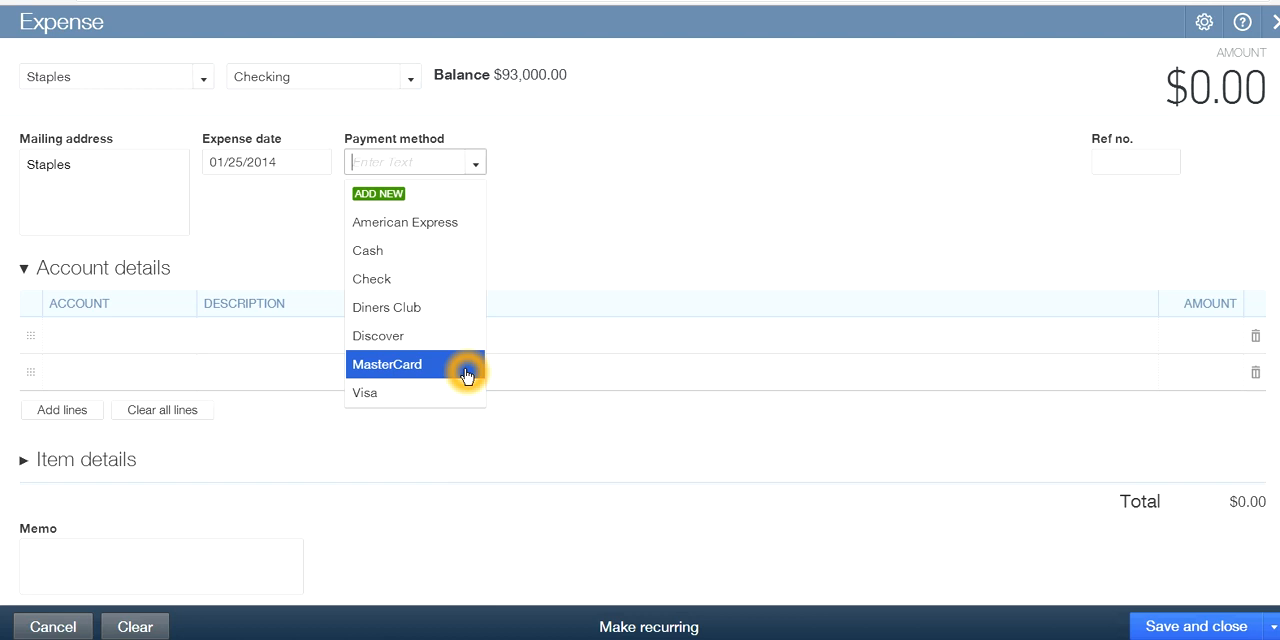
{"action": "left_click", "coordinate": [430, 366]}
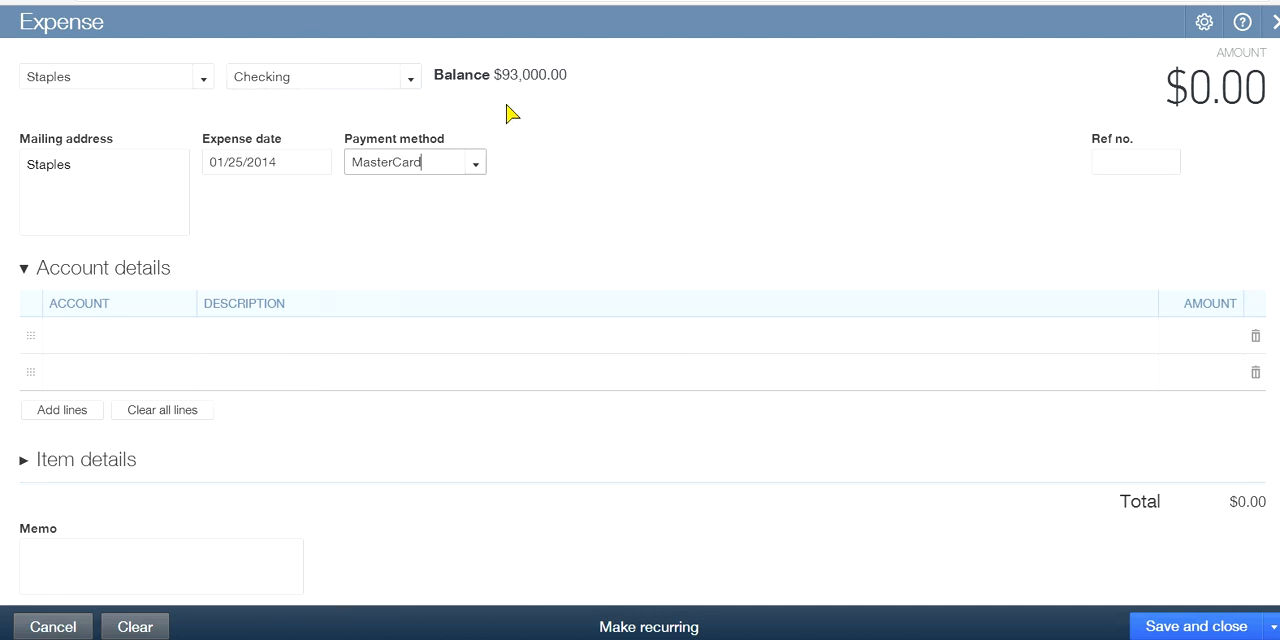
{"action": "left_click", "coordinate": [468, 254]}
Assign the Supplies expense account to the first line of the account details
{"action": "left_click", "coordinate": [112, 340]}
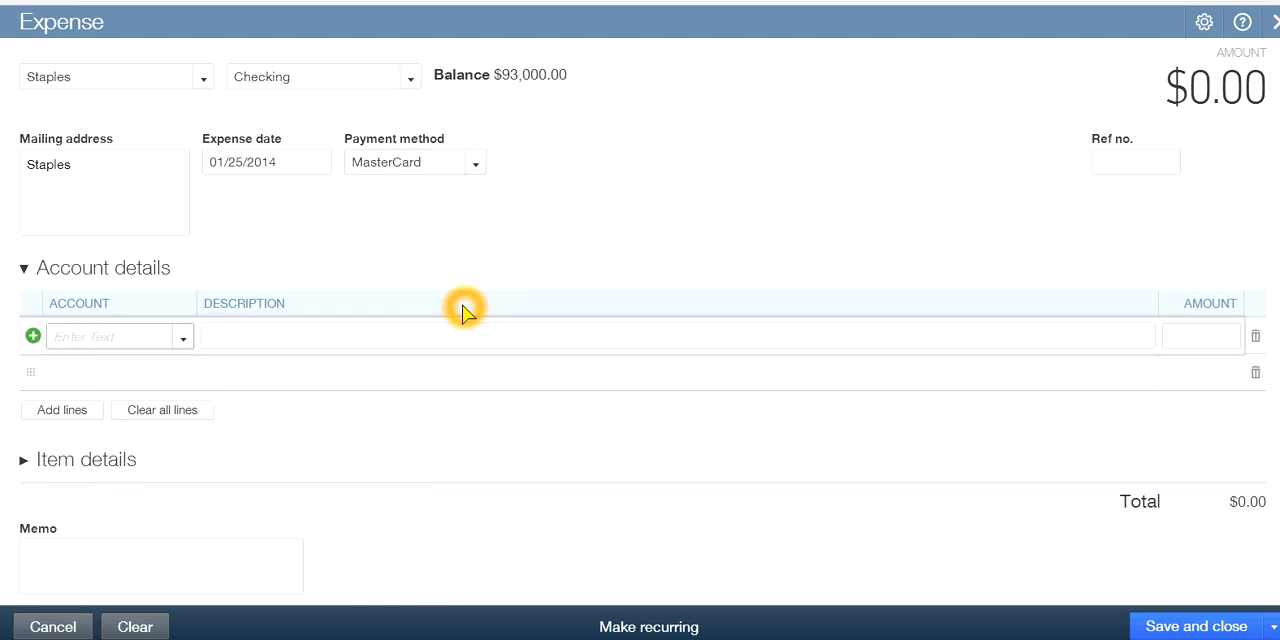
{"action": "left_click", "coordinate": [183, 341]}
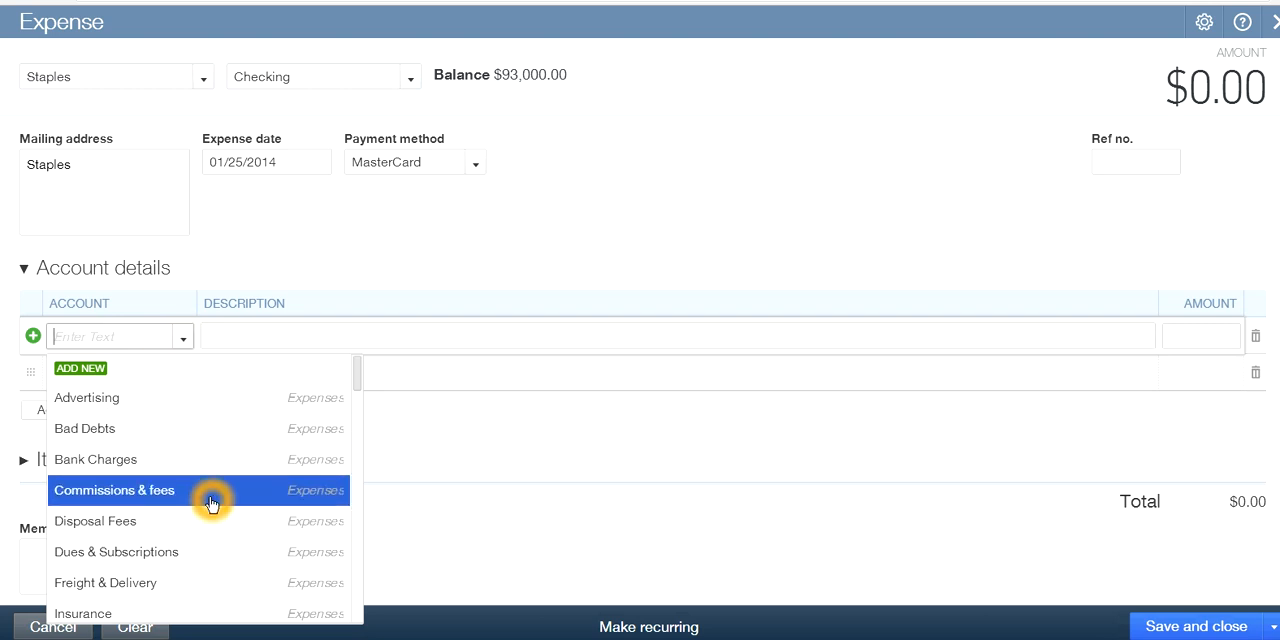
{"action": "scroll", "coordinate": [211, 503], "scroll_direction": "down", "scroll_amount": 2}
{"action": "scroll", "coordinate": [211, 503], "scroll_direction": "down", "scroll_amount": 4}
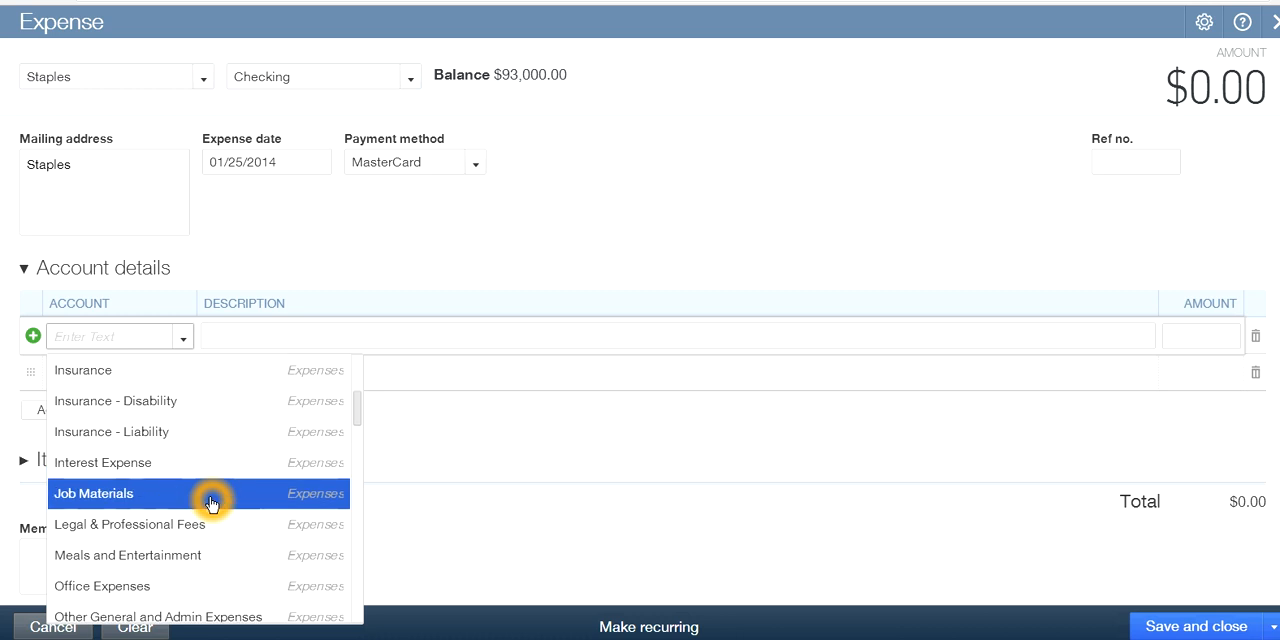
{"action": "scroll", "coordinate": [211, 503], "scroll_direction": "down", "scroll_amount": 2}
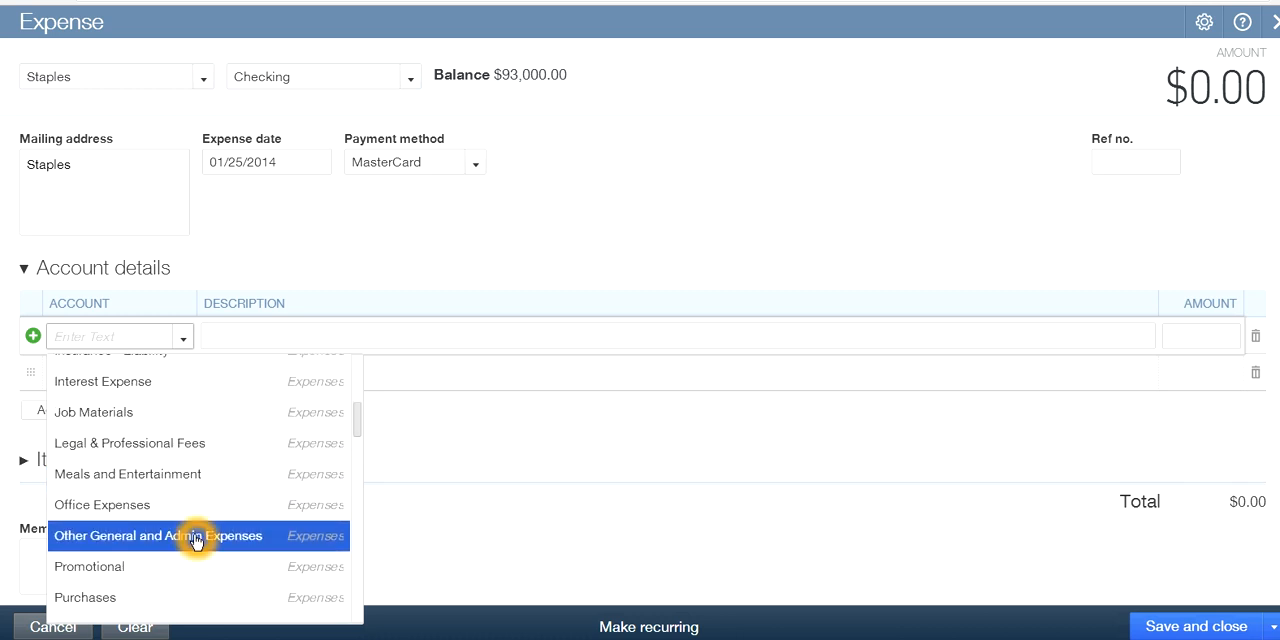
{"action": "scroll", "coordinate": [196, 541], "scroll_direction": "down", "scroll_amount": 2}
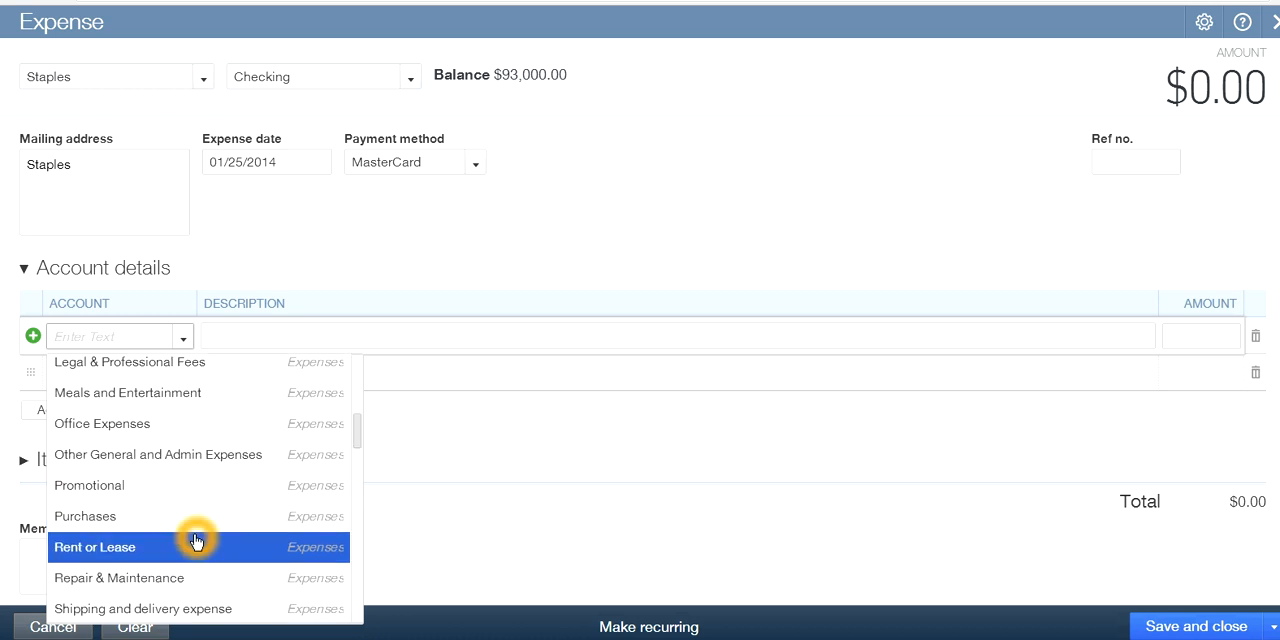
{"action": "scroll", "coordinate": [196, 541], "scroll_direction": "down", "scroll_amount": 4}
{"action": "scroll", "coordinate": [196, 541], "scroll_direction": "down", "scroll_amount": 2}
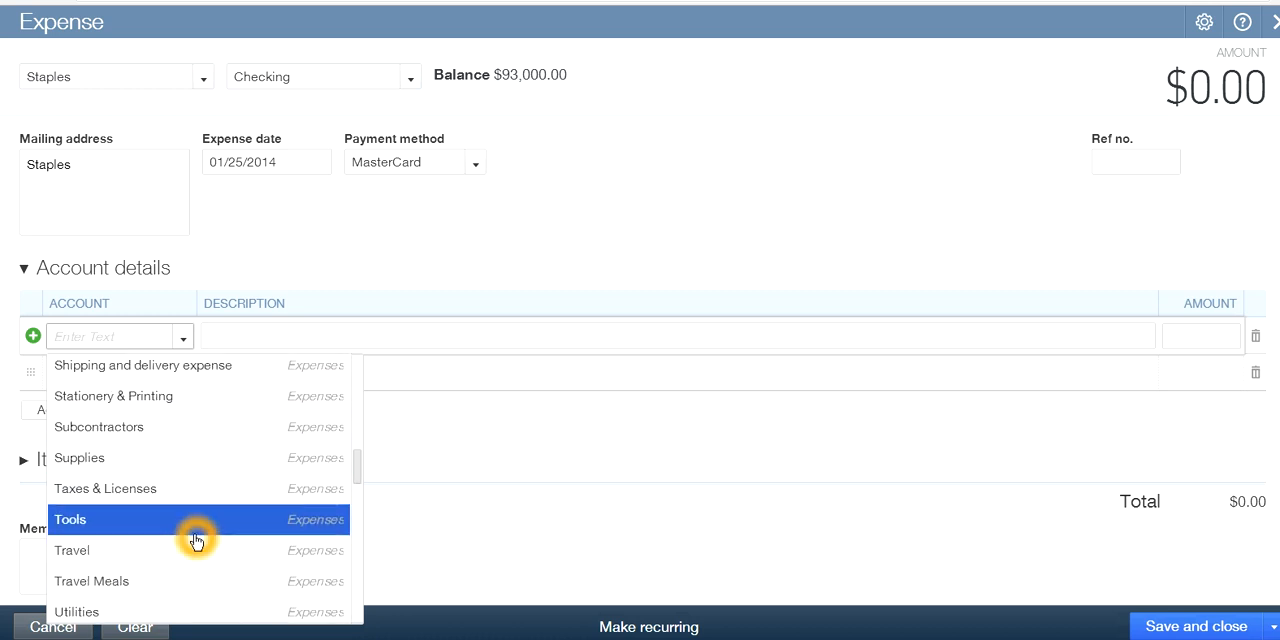
{"action": "scroll", "coordinate": [196, 541], "scroll_direction": "down", "scroll_amount": 2}
{"action": "scroll", "coordinate": [196, 541], "scroll_direction": "up", "scroll_amount": 6}
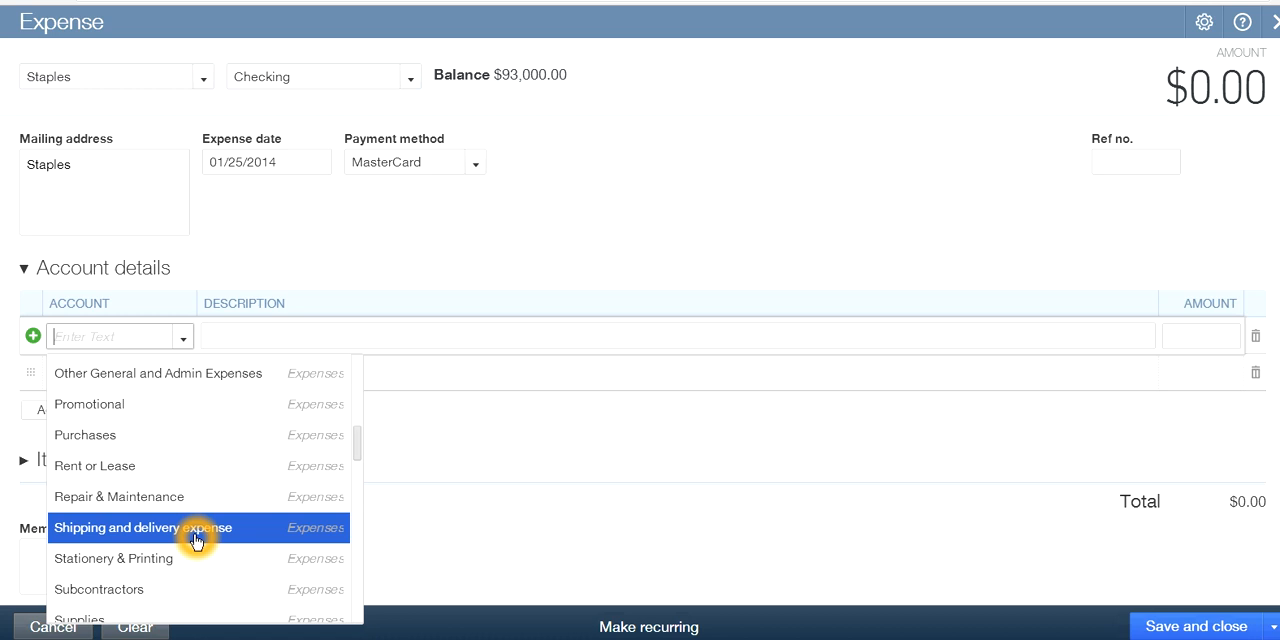
{"action": "scroll", "coordinate": [196, 541], "scroll_direction": "up", "scroll_amount": 2}
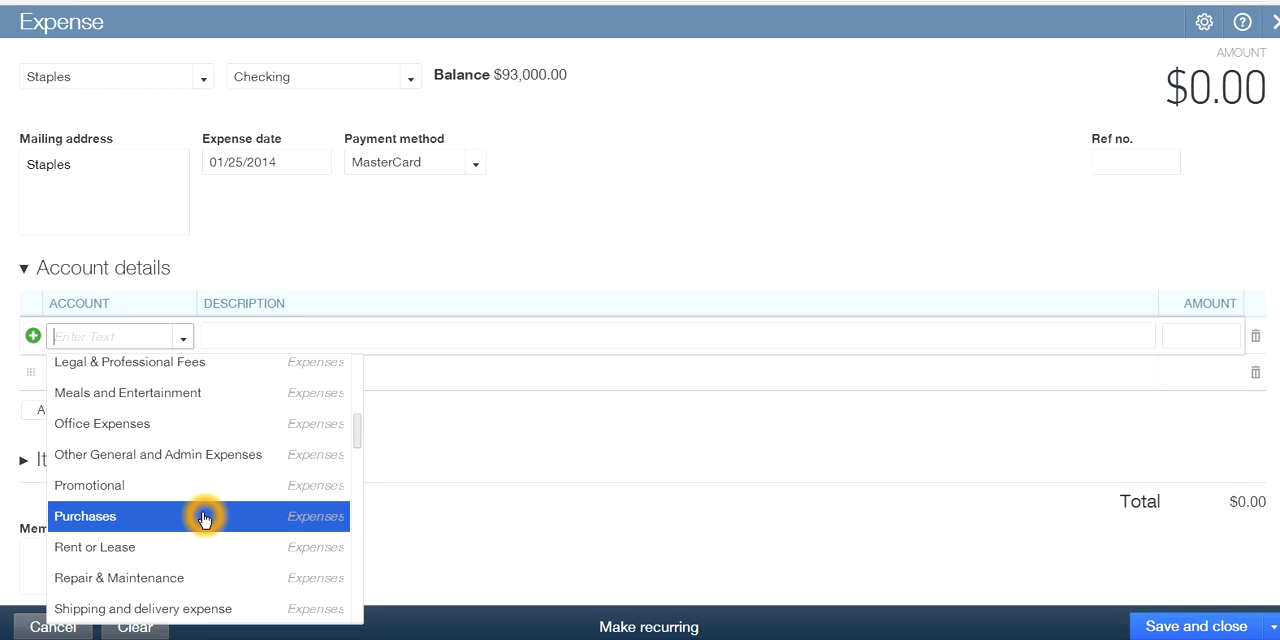
{"action": "scroll", "coordinate": [233, 514], "scroll_direction": "down", "scroll_amount": 2}
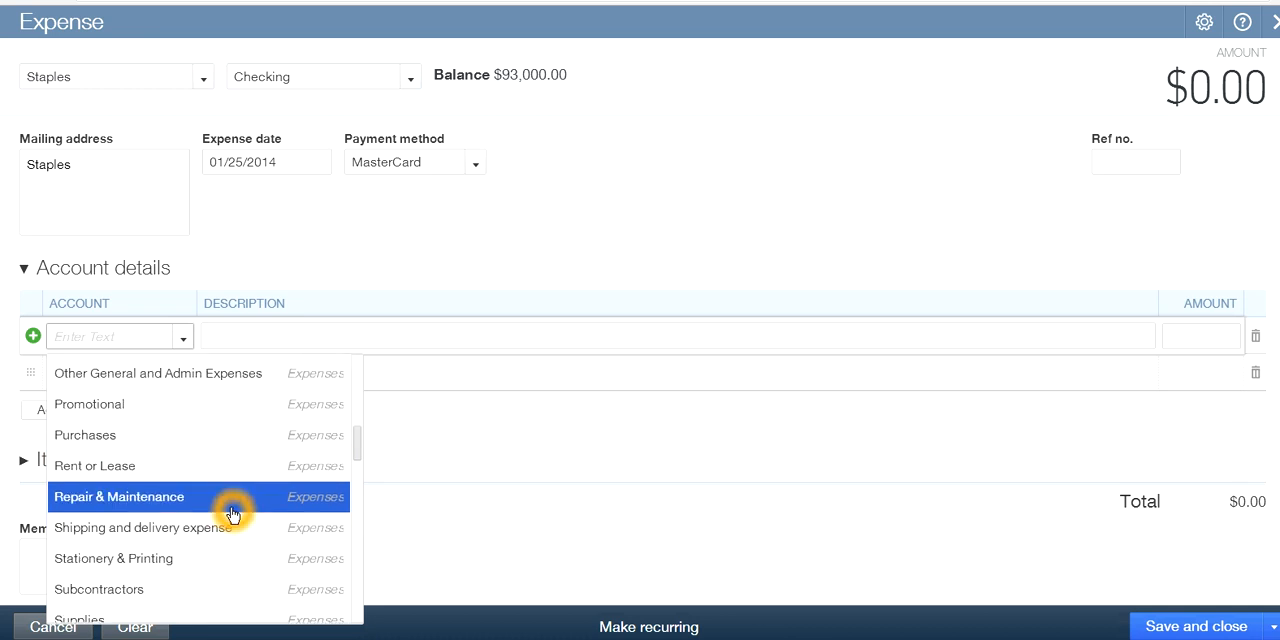
{"action": "scroll", "coordinate": [233, 514], "scroll_direction": "down", "scroll_amount": 2}
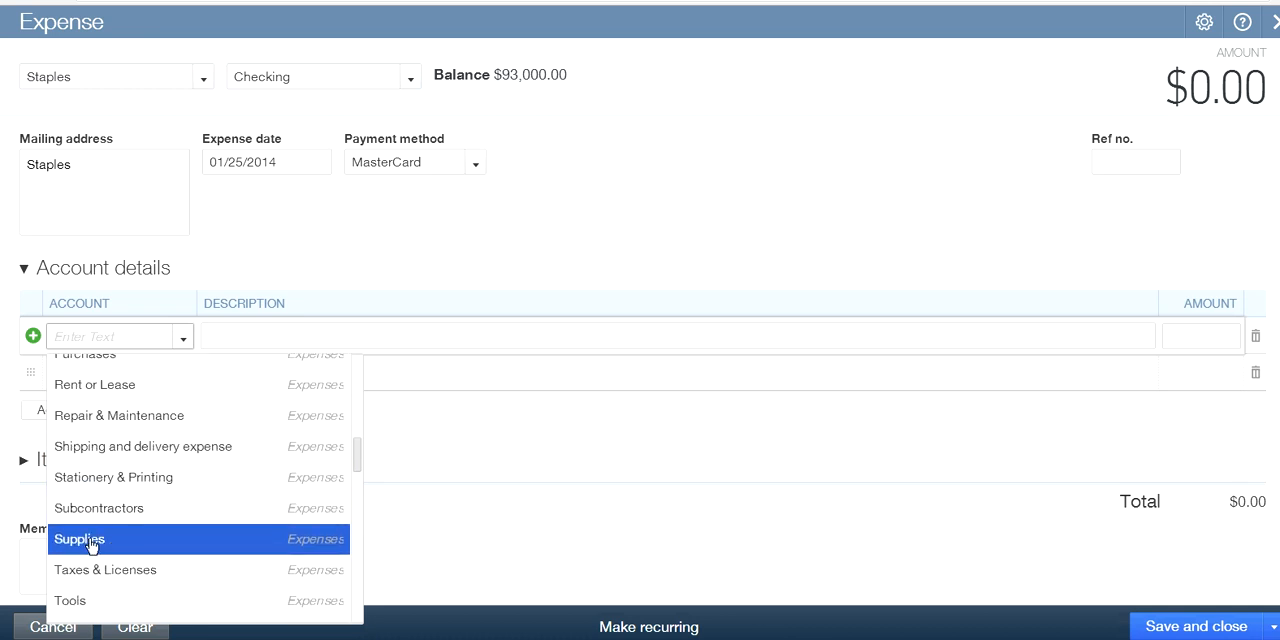
{"action": "scroll", "coordinate": [151, 540], "scroll_direction": "down", "scroll_amount": 2}
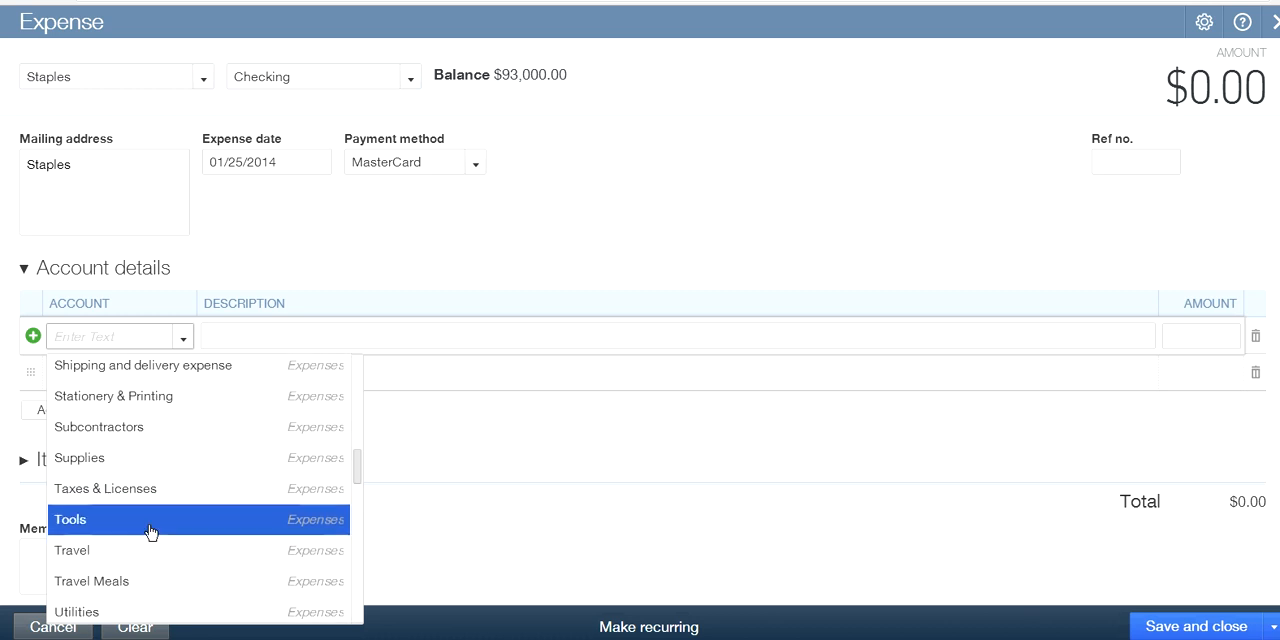
{"action": "scroll", "coordinate": [180, 505], "scroll_direction": "down", "scroll_amount": 4}
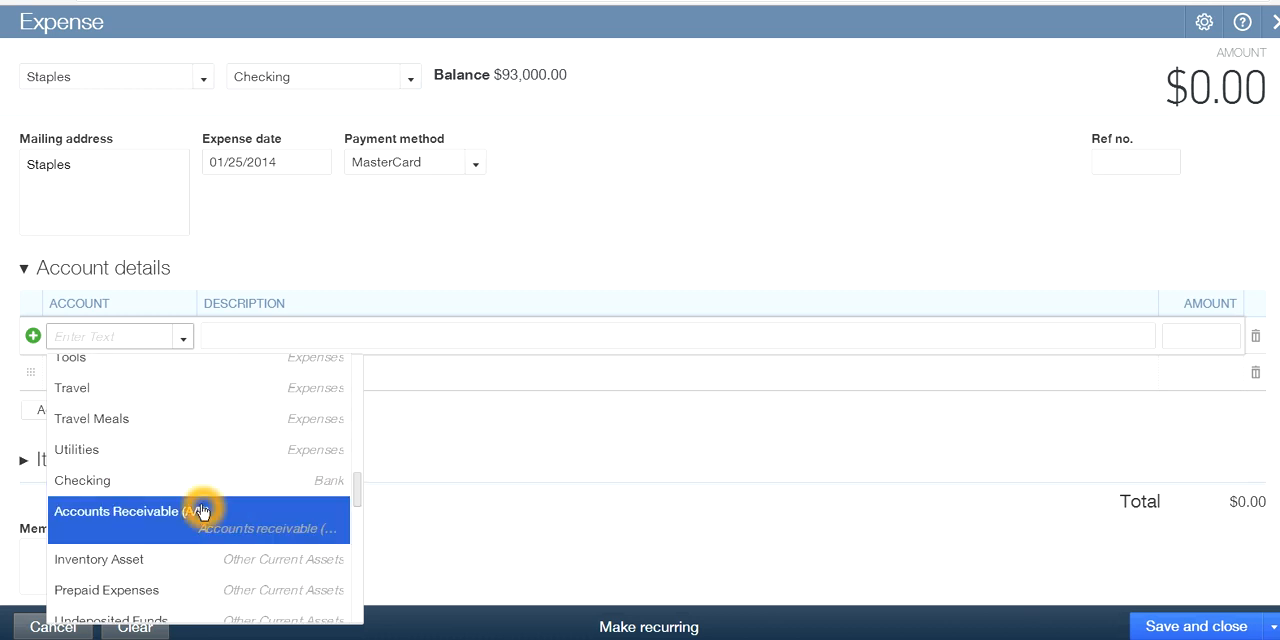
{"action": "scroll", "coordinate": [198, 507], "scroll_direction": "down", "scroll_amount": 5}
{"action": "scroll", "coordinate": [201, 509], "scroll_direction": "up", "scroll_amount": 5}
{"action": "scroll", "coordinate": [200, 508], "scroll_direction": "up", "scroll_amount": 3}
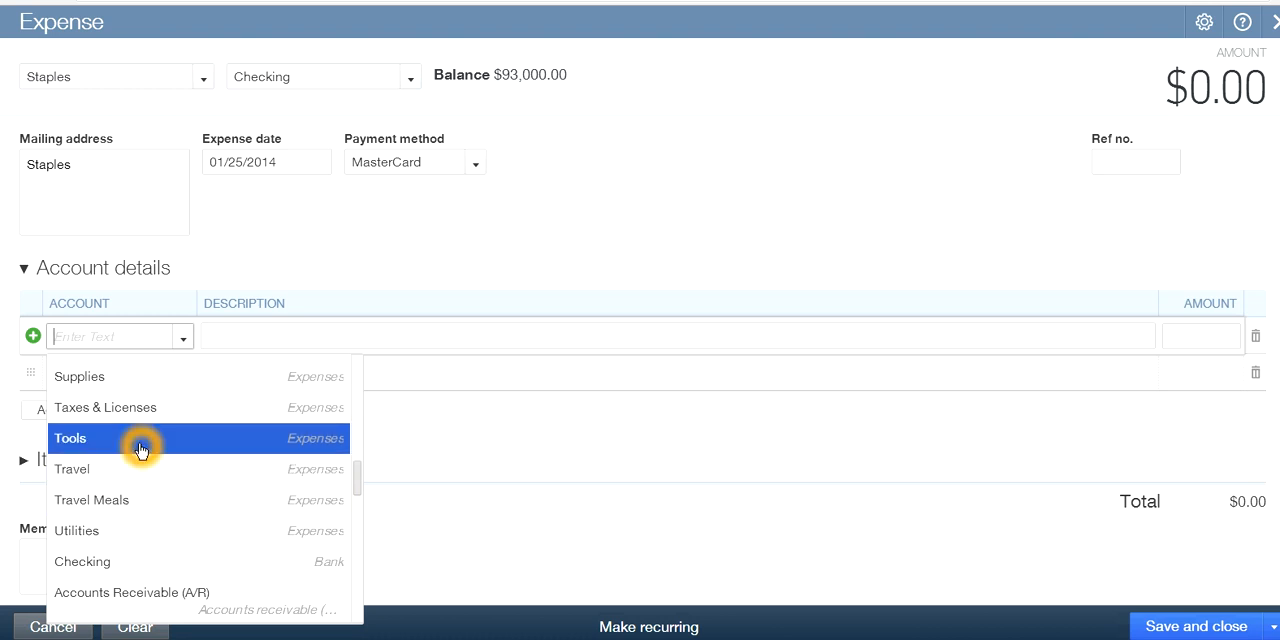
{"action": "left_click", "coordinate": [122, 376]}
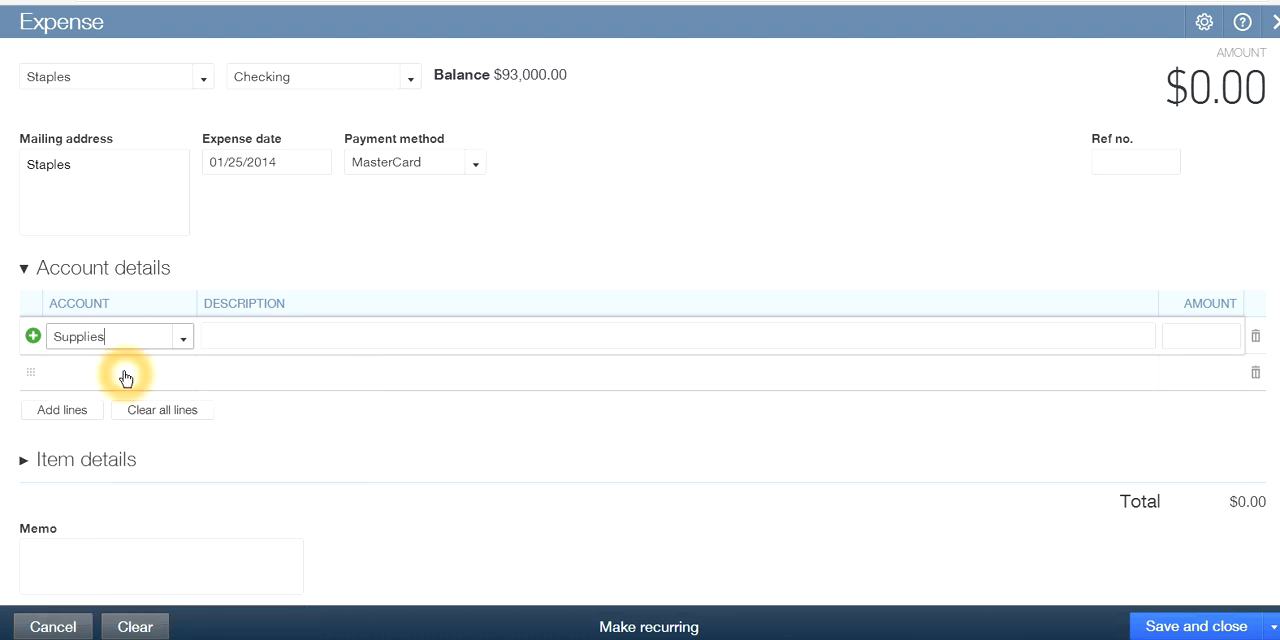
Enter an amount of 200.00 on the Supplies line
{"action": "left_click", "coordinate": [1051, 473]}
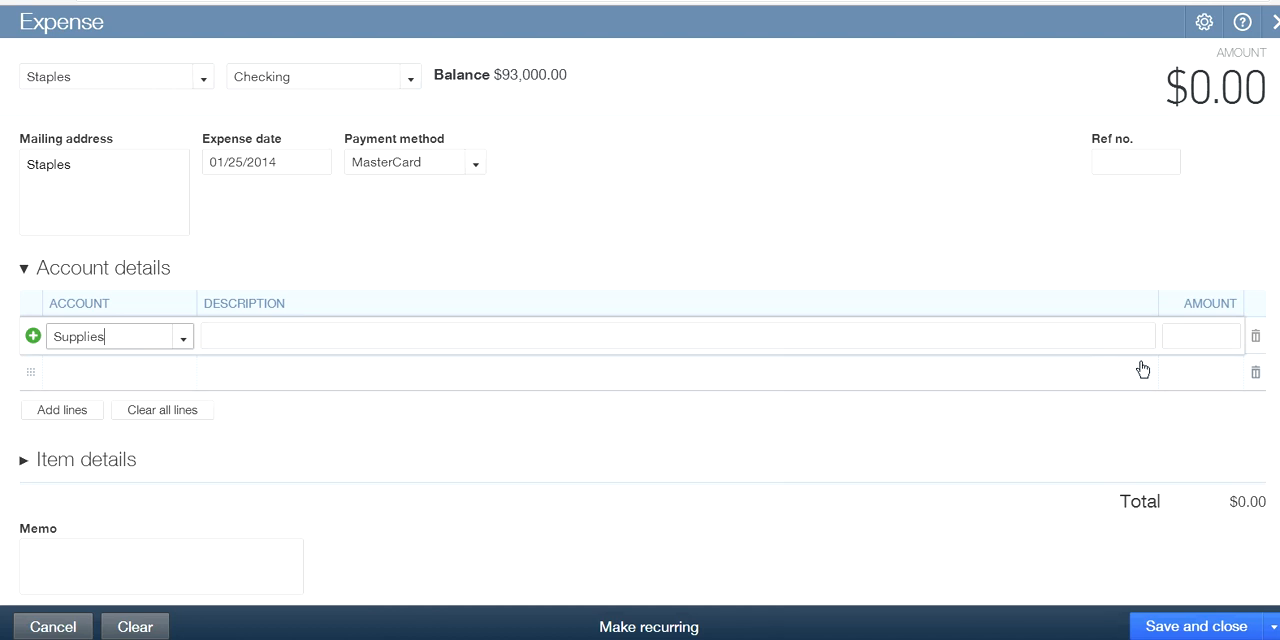
{"action": "left_click", "coordinate": [1187, 337]}
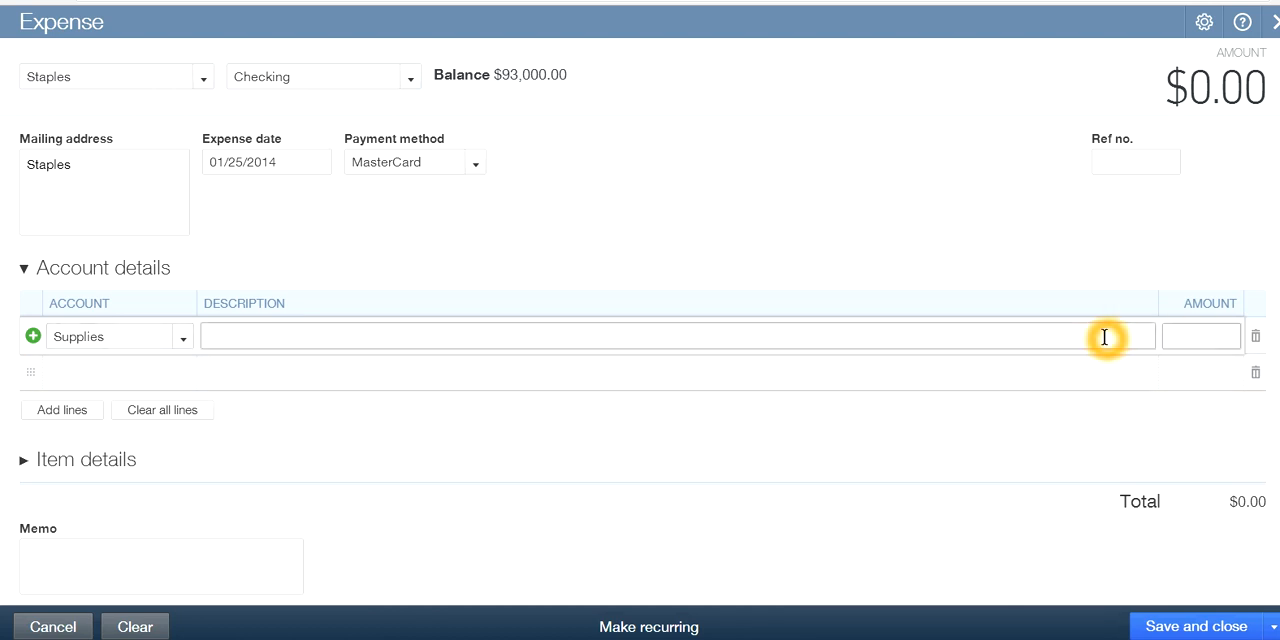
{"action": "type", "text": "200.00"}
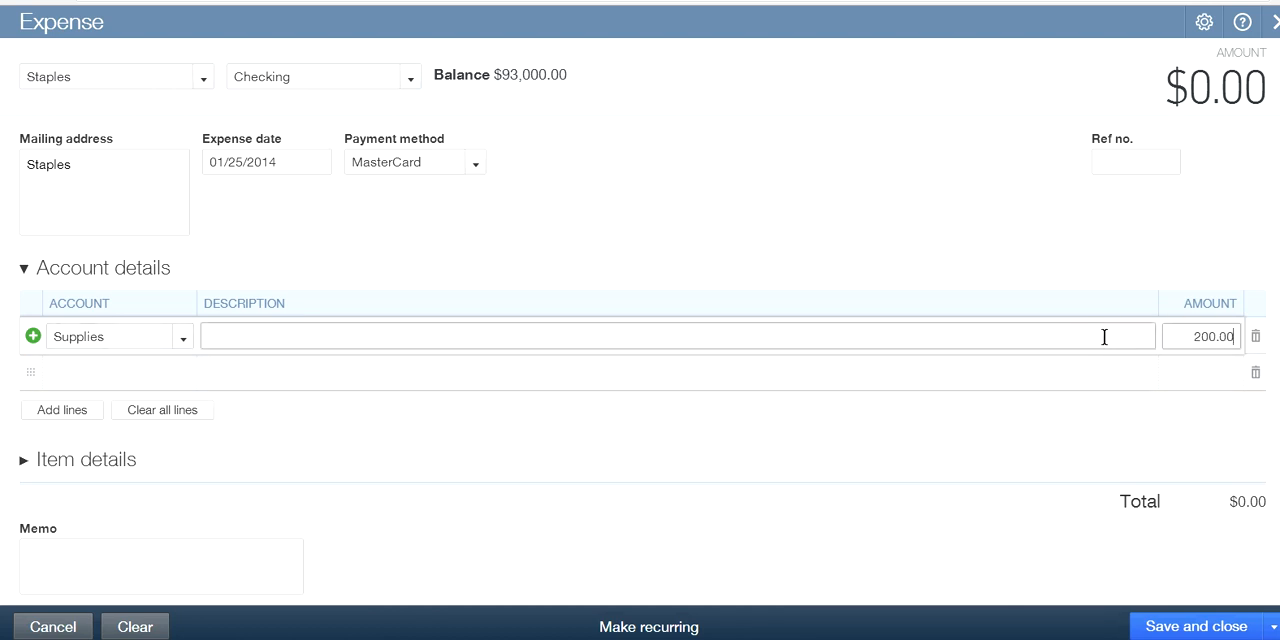
Commit the Supplies line and enter Debit as the expense's reference number
{"action": "left_click", "coordinate": [1064, 388]}
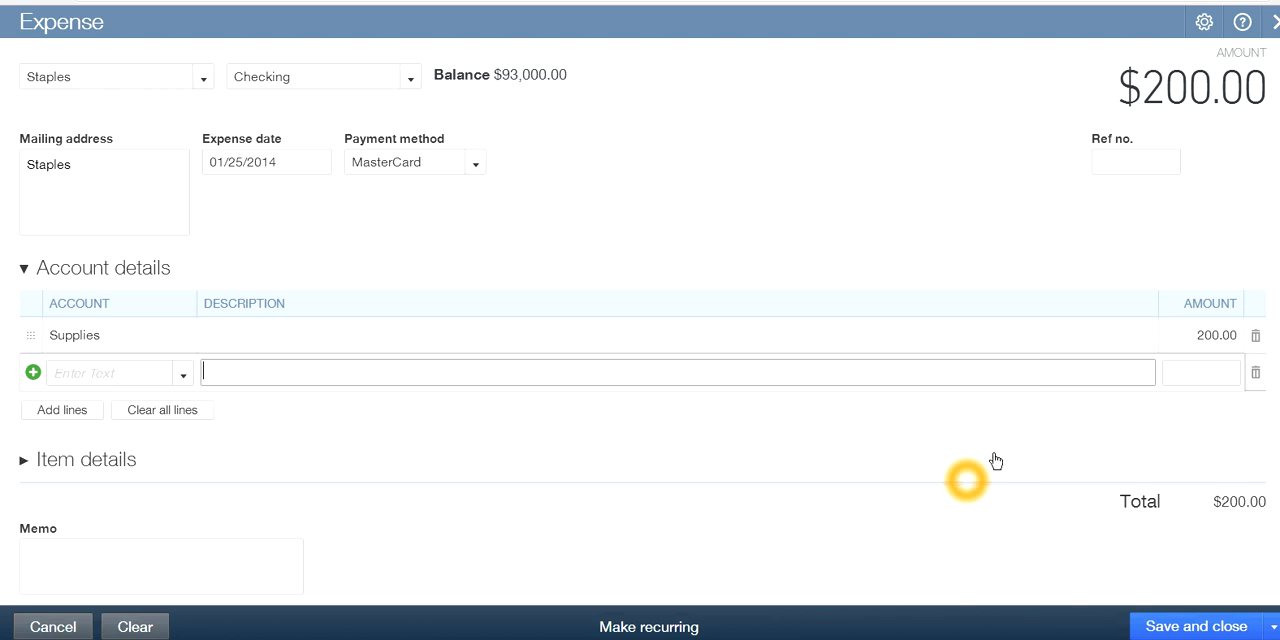
{"action": "left_click", "coordinate": [1126, 163]}
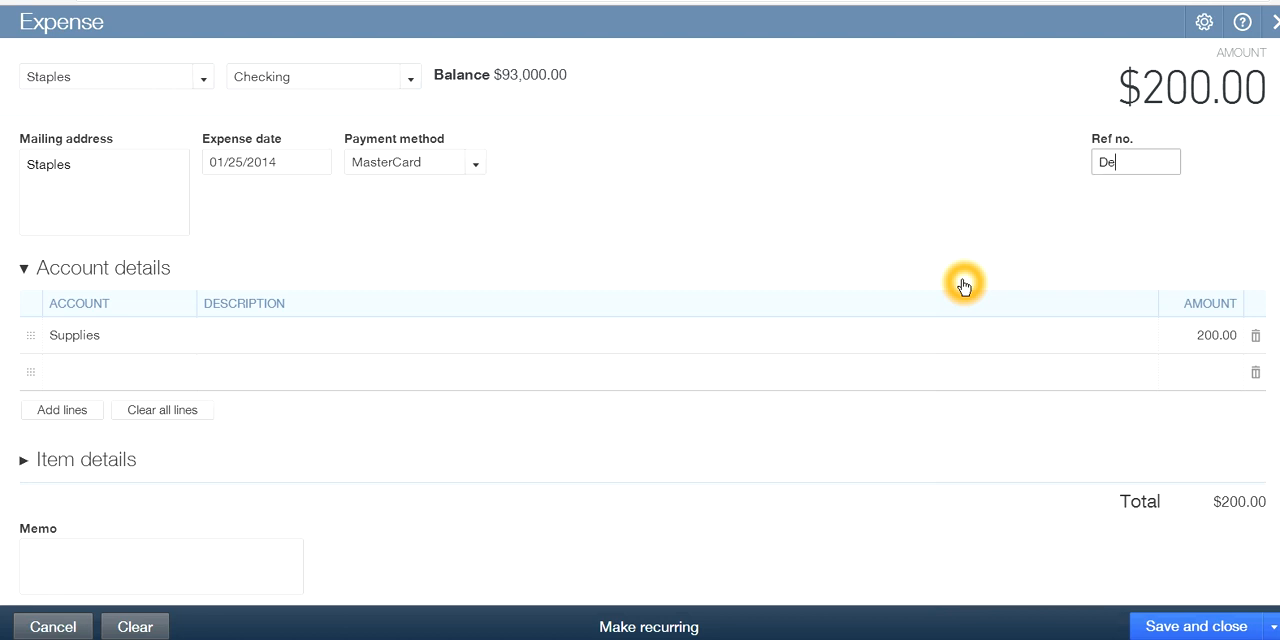
{"action": "left_click", "coordinate": [1140, 228]}
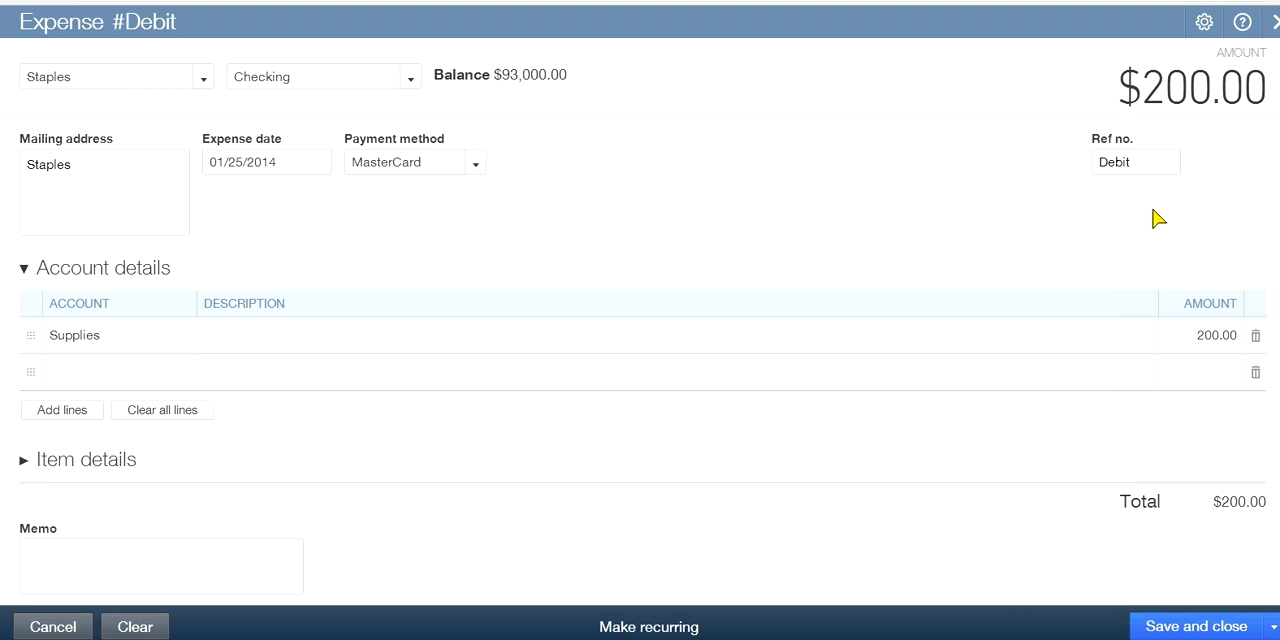
Save and close the Staples expense and dismiss the saved notification
{"action": "left_click", "coordinate": [907, 233]}
{"action": "left_click", "coordinate": [671, 212]}
{"action": "left_click", "coordinate": [139, 342]}
{"action": "left_click", "coordinate": [562, 100]}
{"action": "left_click", "coordinate": [125, 344]}
{"action": "left_click", "coordinate": [1200, 627]}
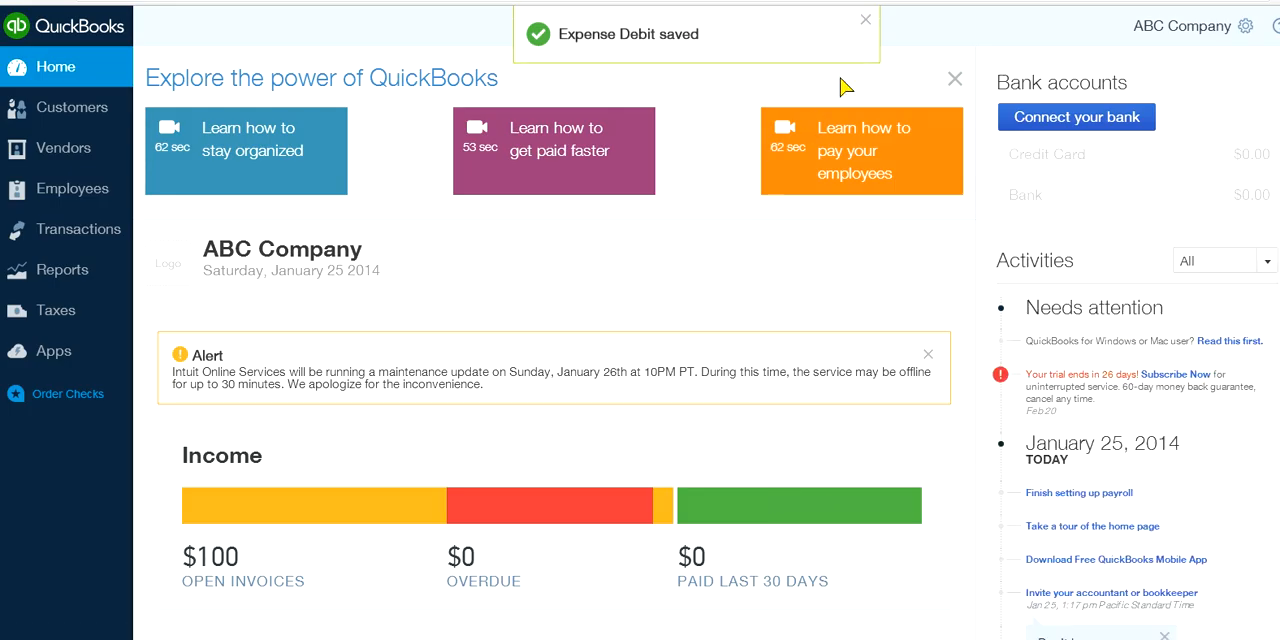
{"action": "left_click", "coordinate": [866, 20]}
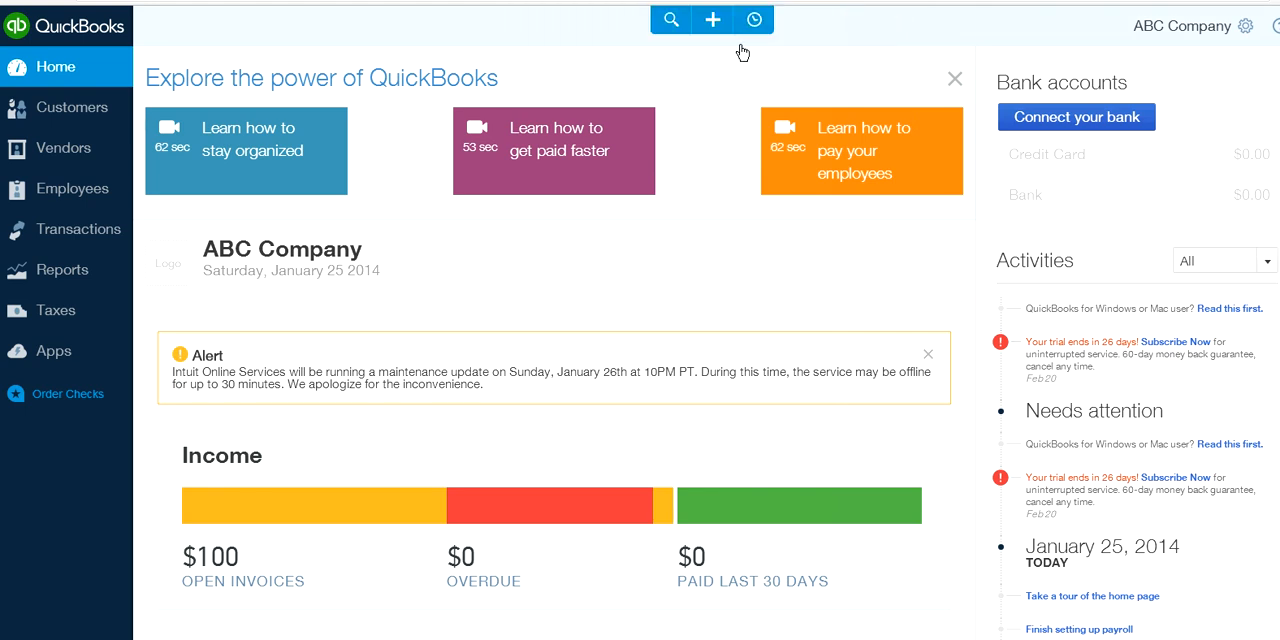
Reopen the Debit expense from the recent transactions to check the Checking account balance, and close it
{"action": "left_click", "coordinate": [754, 28]}
{"action": "left_click", "coordinate": [597, 118]}
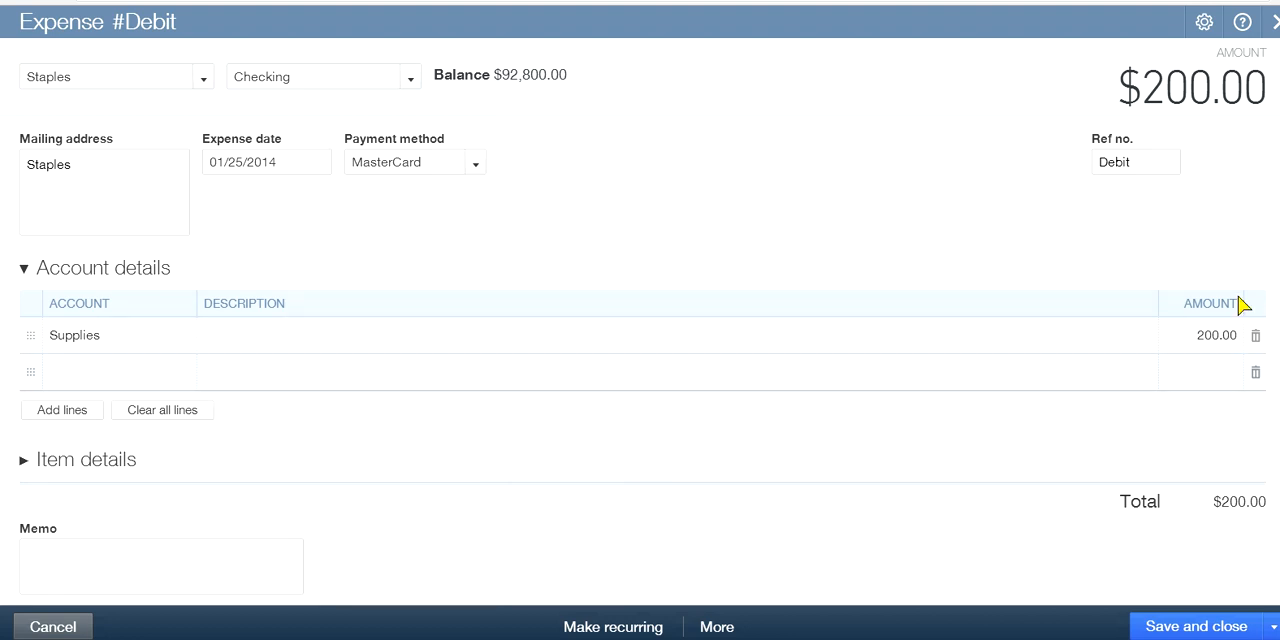
{"action": "left_click", "coordinate": [1271, 28]}
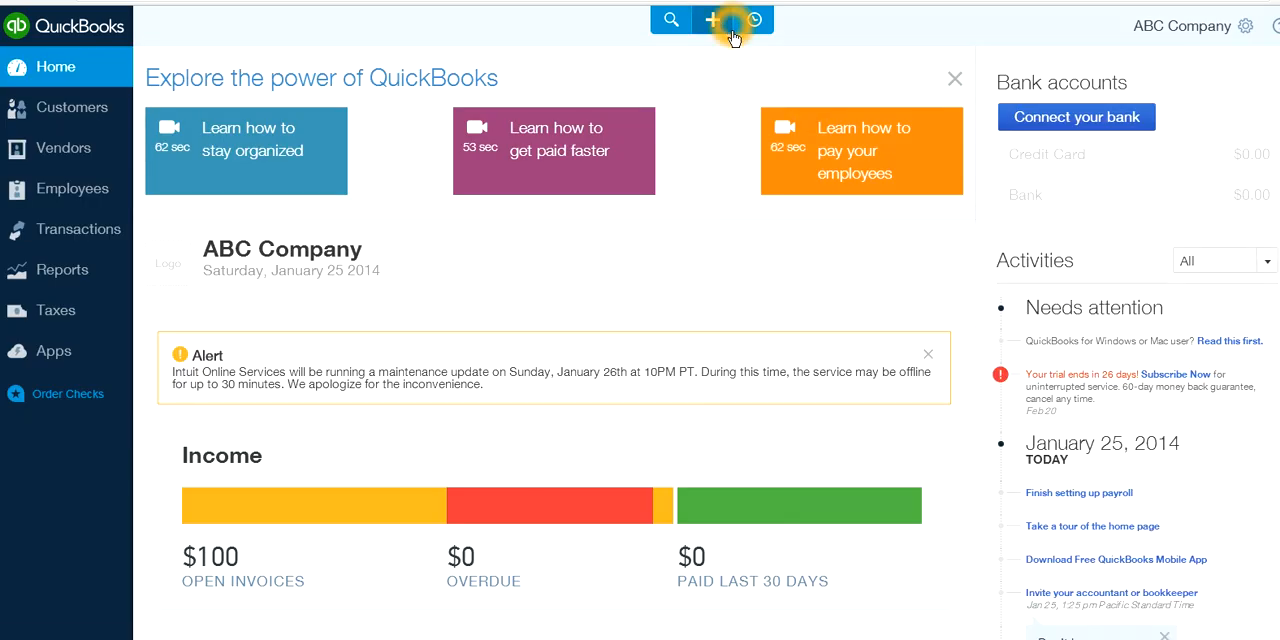
Start a new vendor expense and begin adding a new payment account for it
{"action": "left_click", "coordinate": [716, 24]}
{"action": "left_click", "coordinate": [605, 152]}
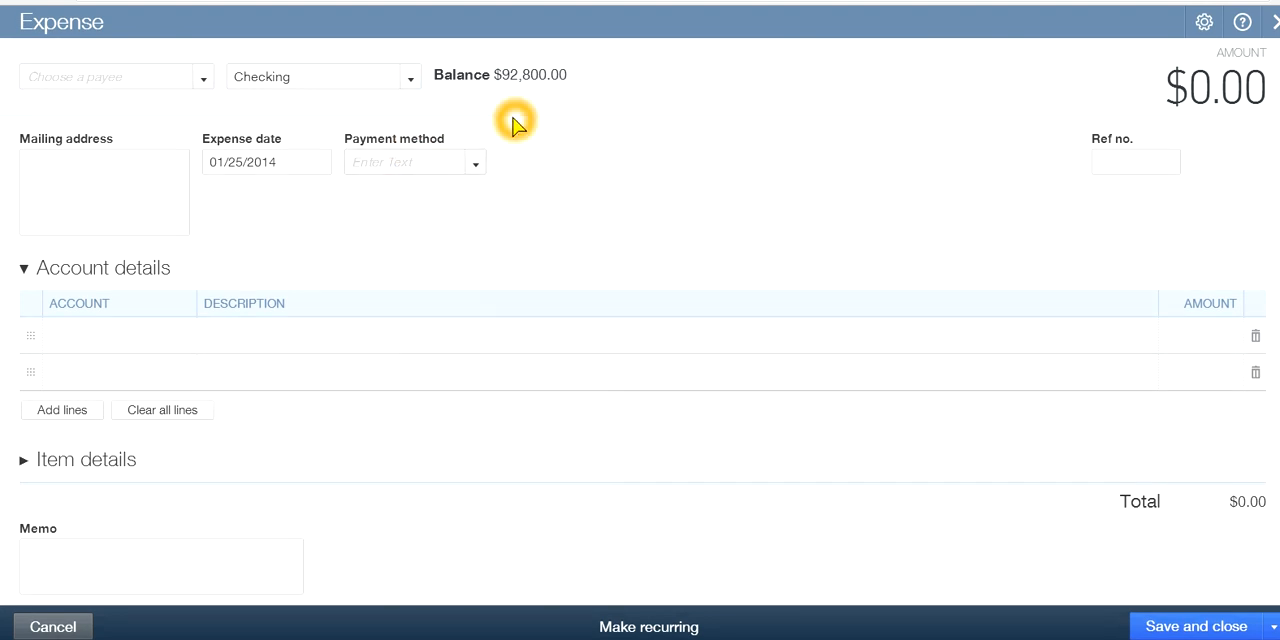
{"action": "left_click", "coordinate": [411, 82]}
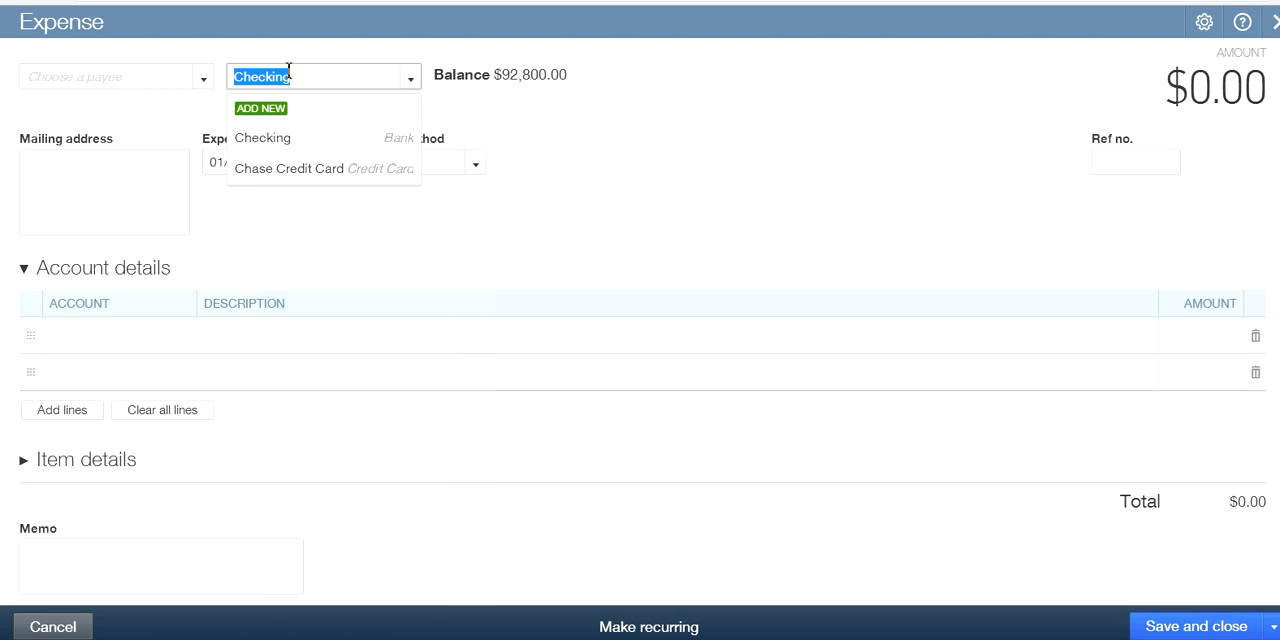
{"action": "left_click", "coordinate": [270, 118]}
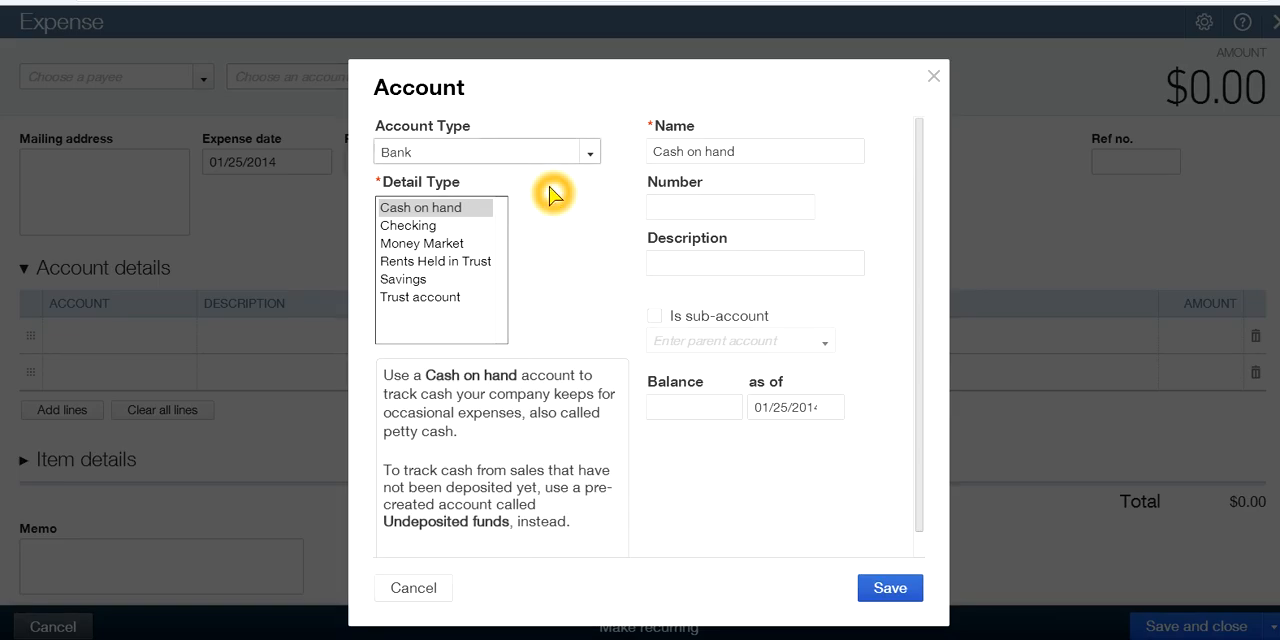
{"action": "left_click", "coordinate": [532, 256]}
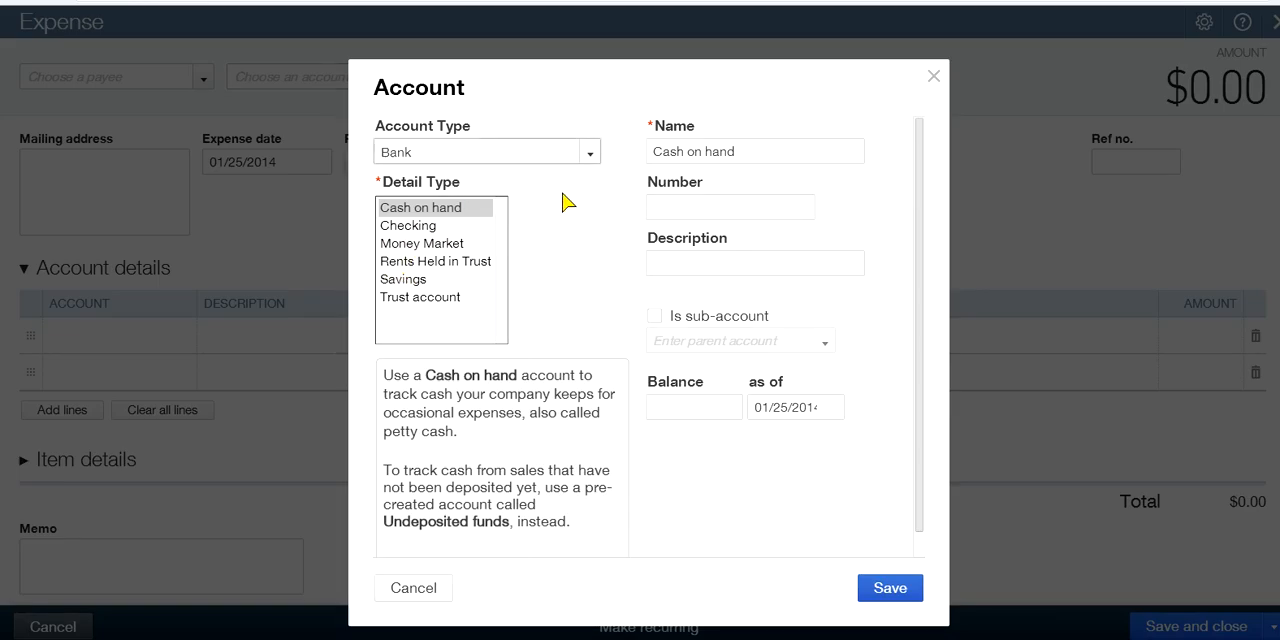
Set the new account's type and detail type to Credit Card
{"action": "left_click", "coordinate": [589, 152]}
{"action": "left_click", "coordinate": [428, 212]}
{"action": "left_click", "coordinate": [424, 215]}
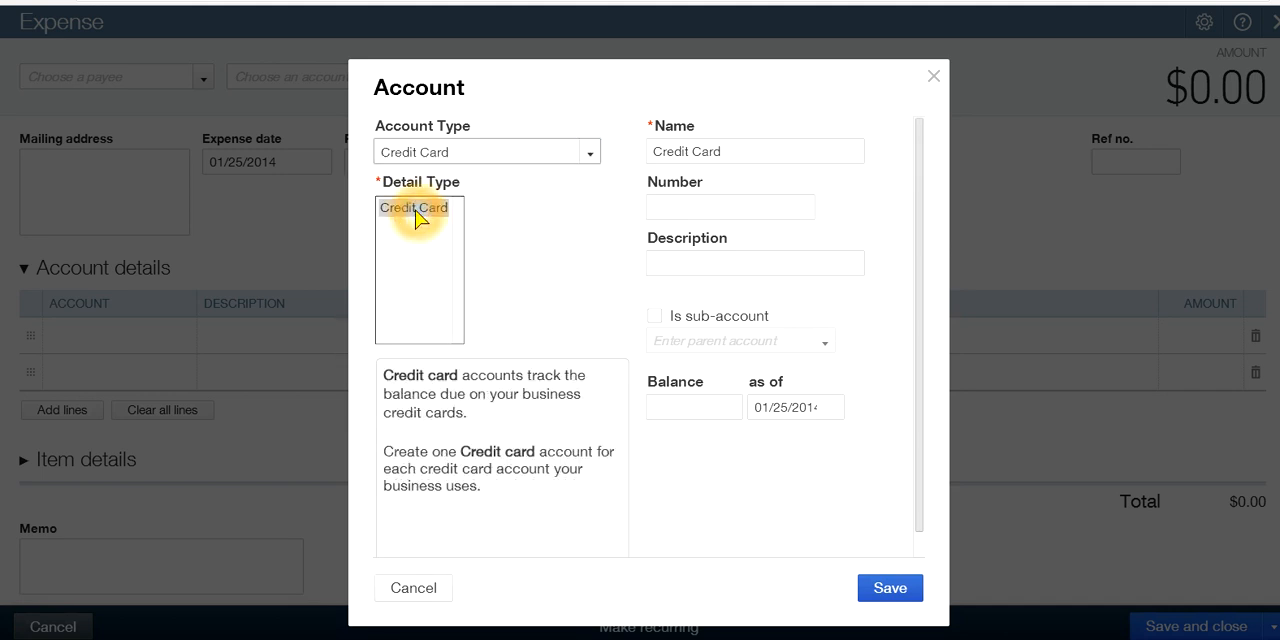
{"action": "left_click", "coordinate": [592, 155]}
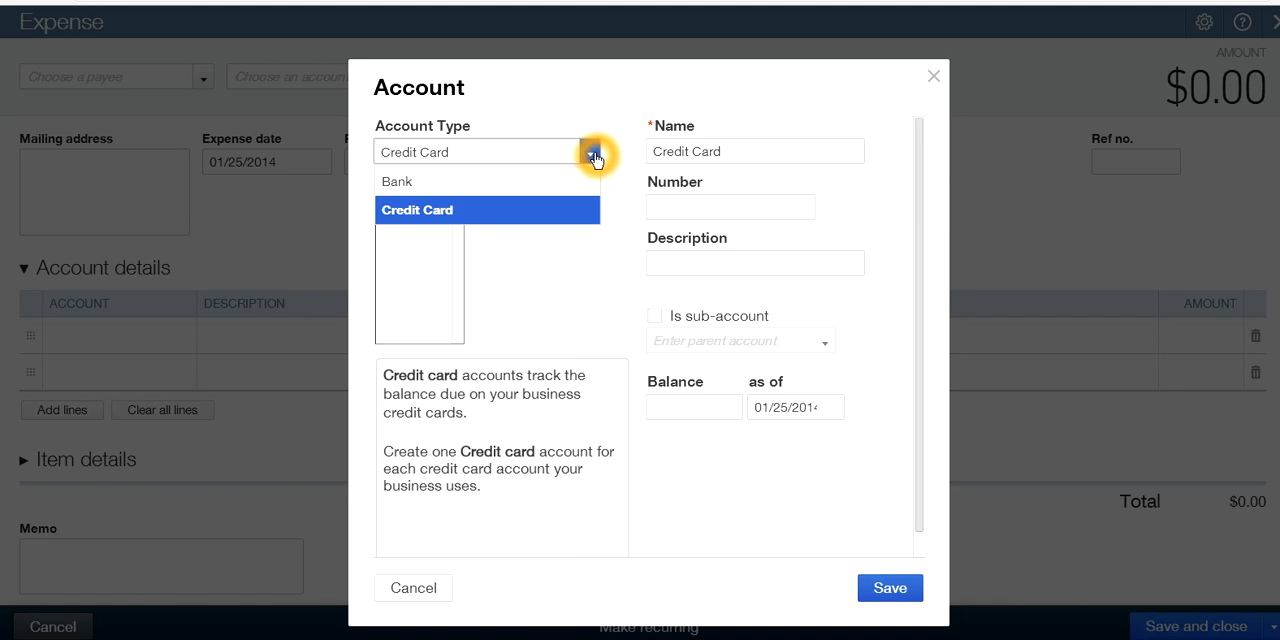
{"action": "left_click", "coordinate": [440, 213]}
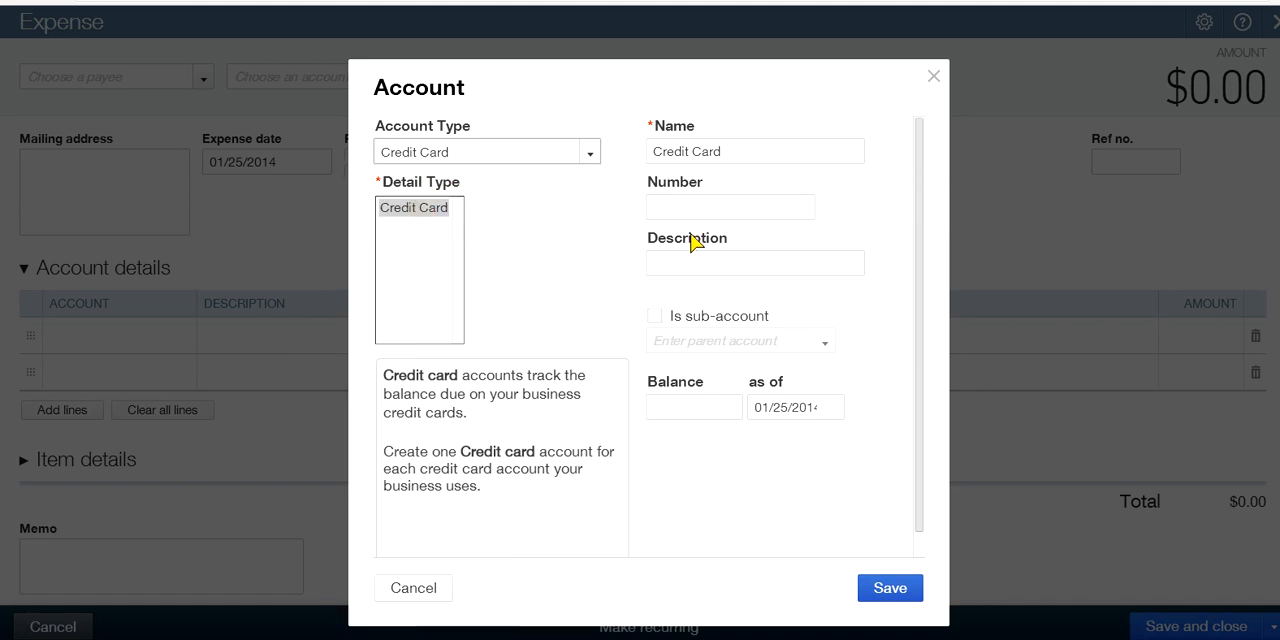
Name the new account Wells Fargo Credit Card and save it as the expense's payment account
{"action": "left_click", "coordinate": [730, 153]}
{"action": "left_click", "coordinate": [653, 150]}
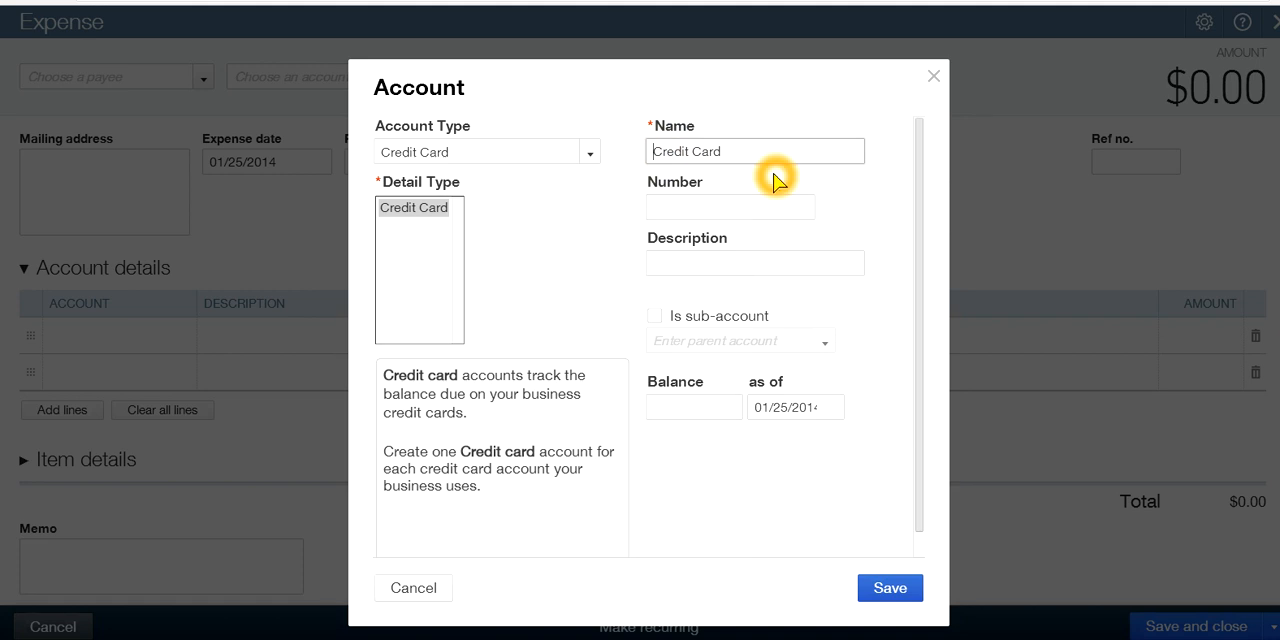
{"action": "type", "text": "Wells Farg"}
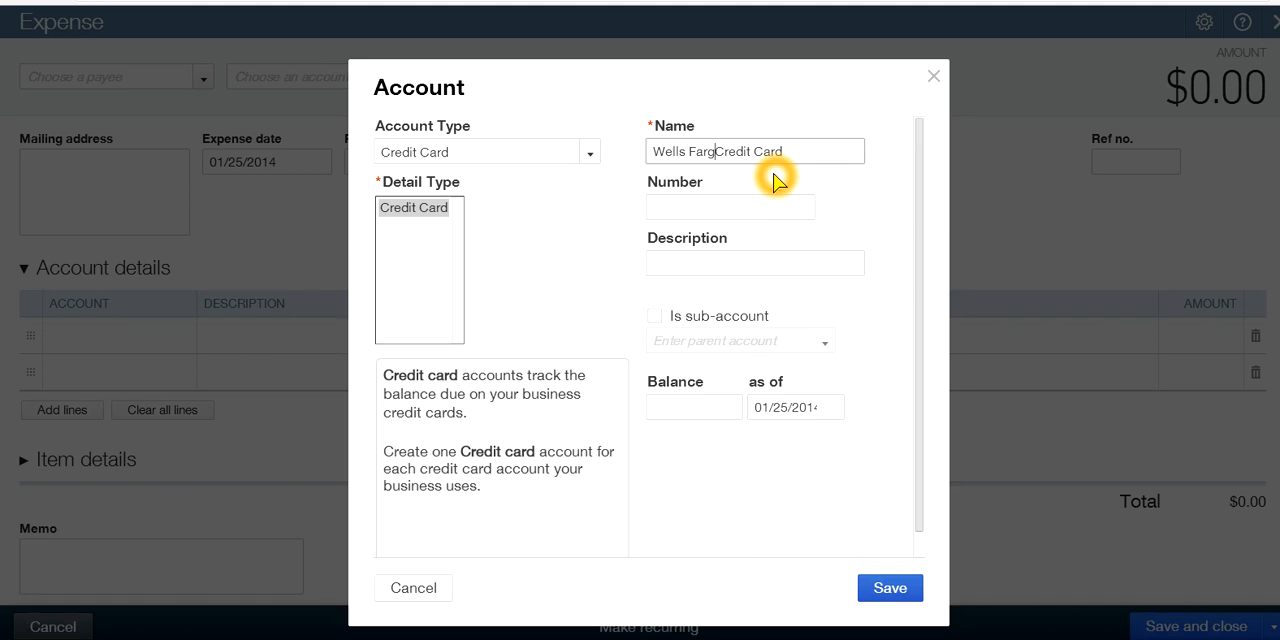
{"action": "type", "text": "o"}
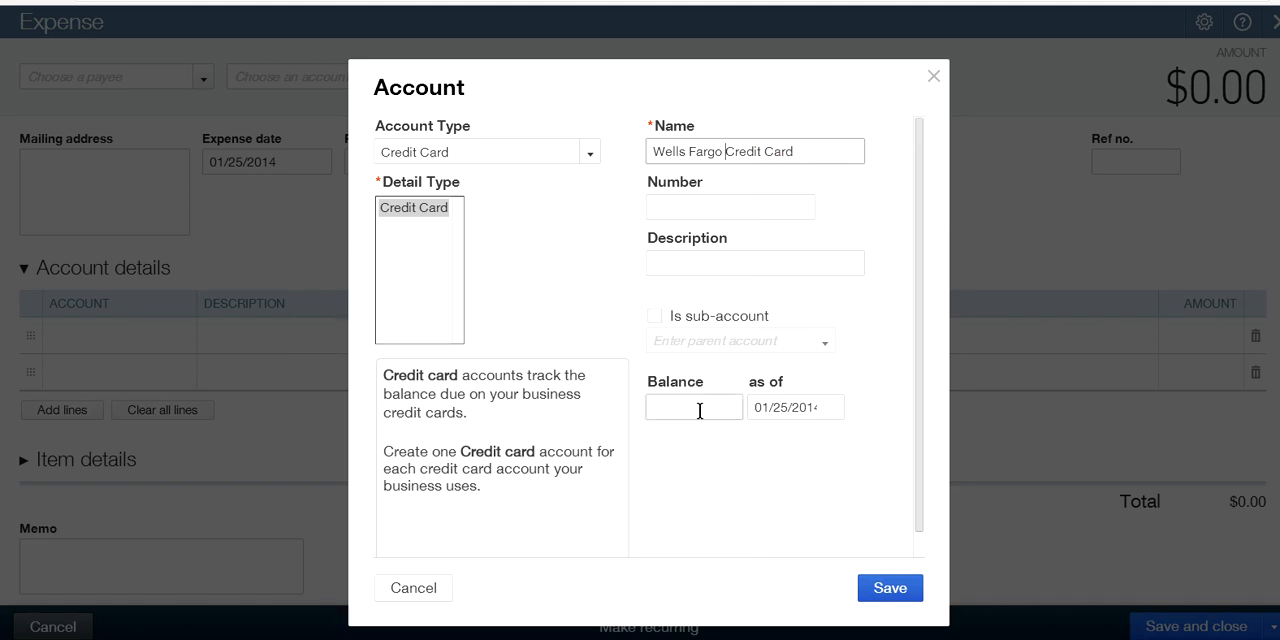
{"action": "left_click", "coordinate": [889, 587]}
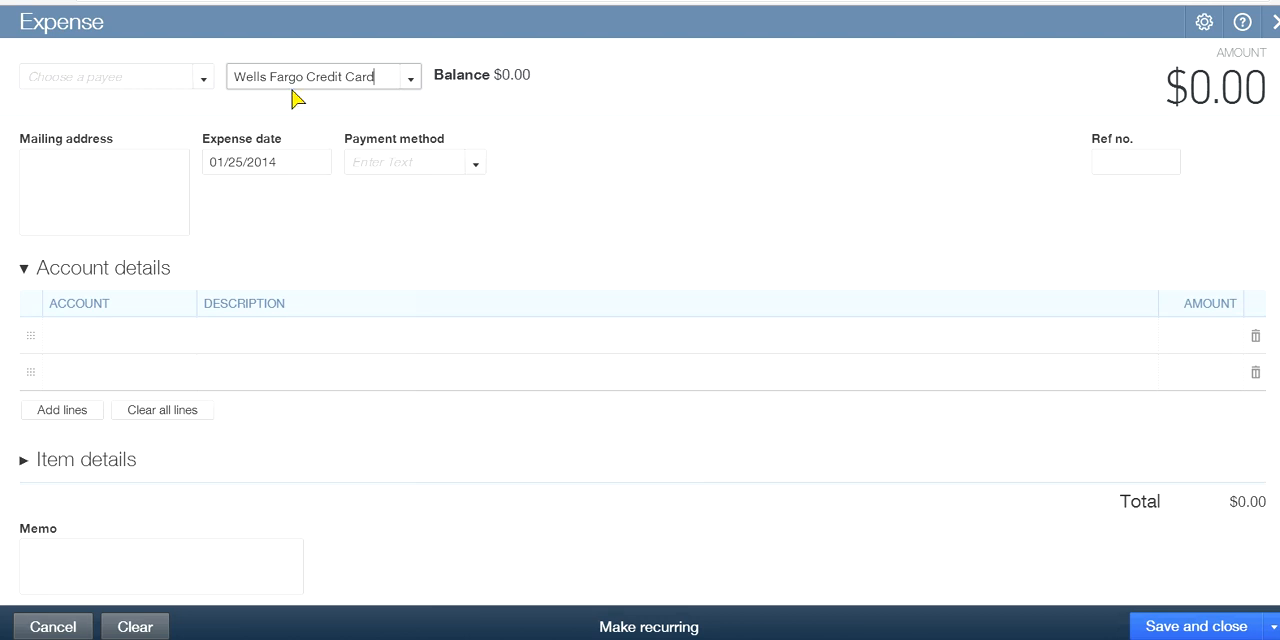
Choose Staples as the expense's payee and decline overwriting the values with auto-recall
{"action": "left_click", "coordinate": [411, 82]}
{"action": "left_click", "coordinate": [365, 82]}
{"action": "left_click", "coordinate": [524, 86]}
{"action": "left_click", "coordinate": [204, 82]}
{"action": "left_click", "coordinate": [204, 82]}
{"action": "left_click", "coordinate": [60, 200]}
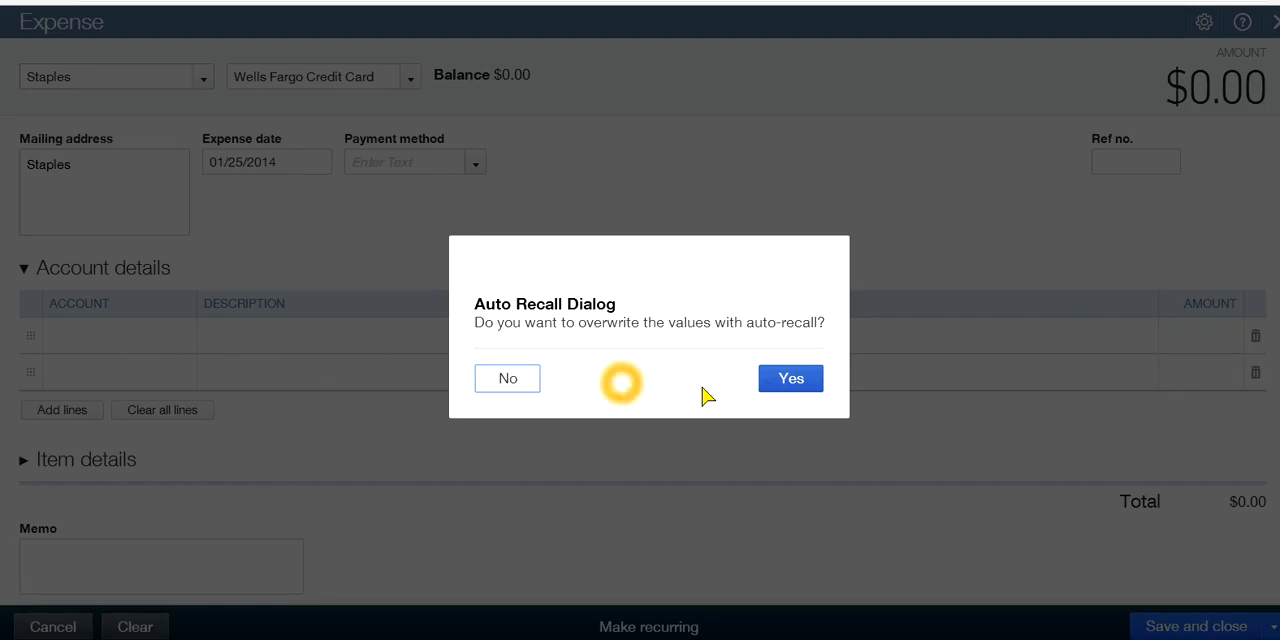
{"action": "left_click", "coordinate": [510, 379]}
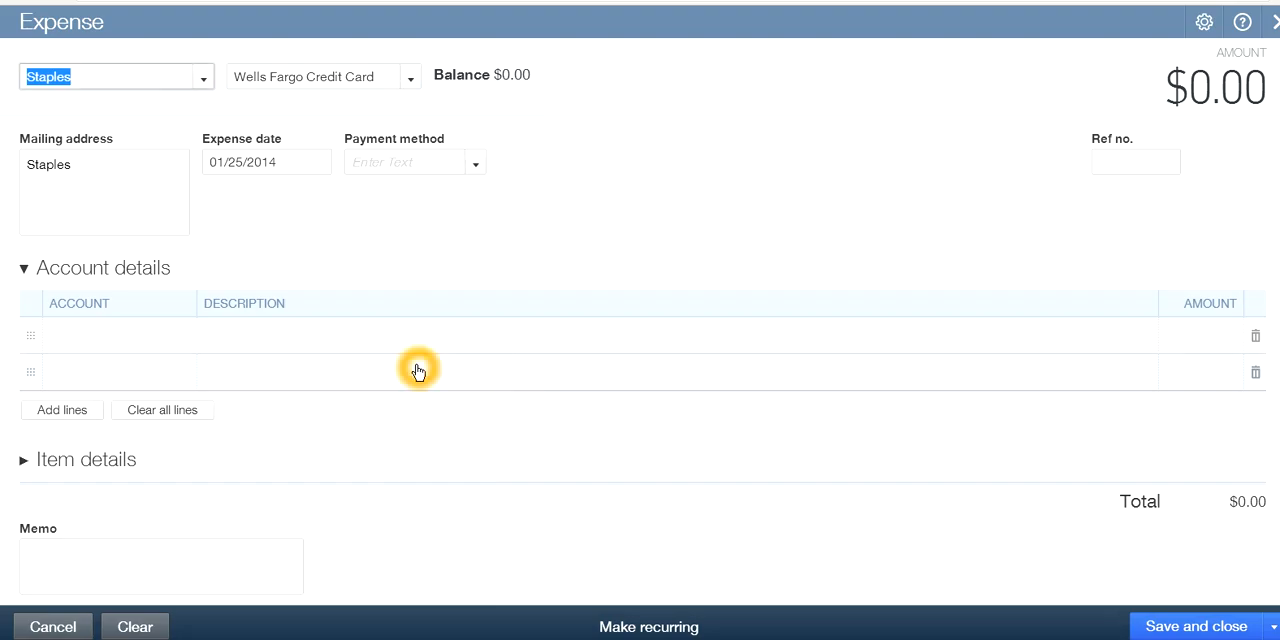
Fill the first account details line with the Supplies account and an amount of 350.00
{"action": "left_click", "coordinate": [92, 330]}
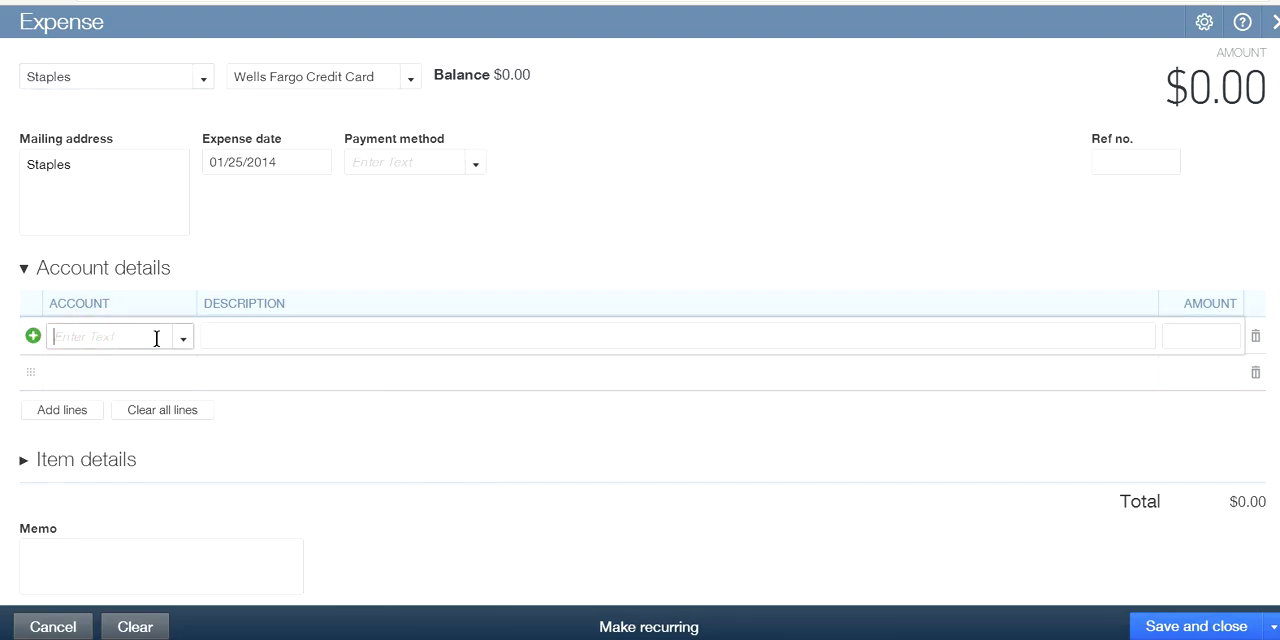
{"action": "left_click", "coordinate": [156, 338]}
{"action": "type", "text": "suppl"}
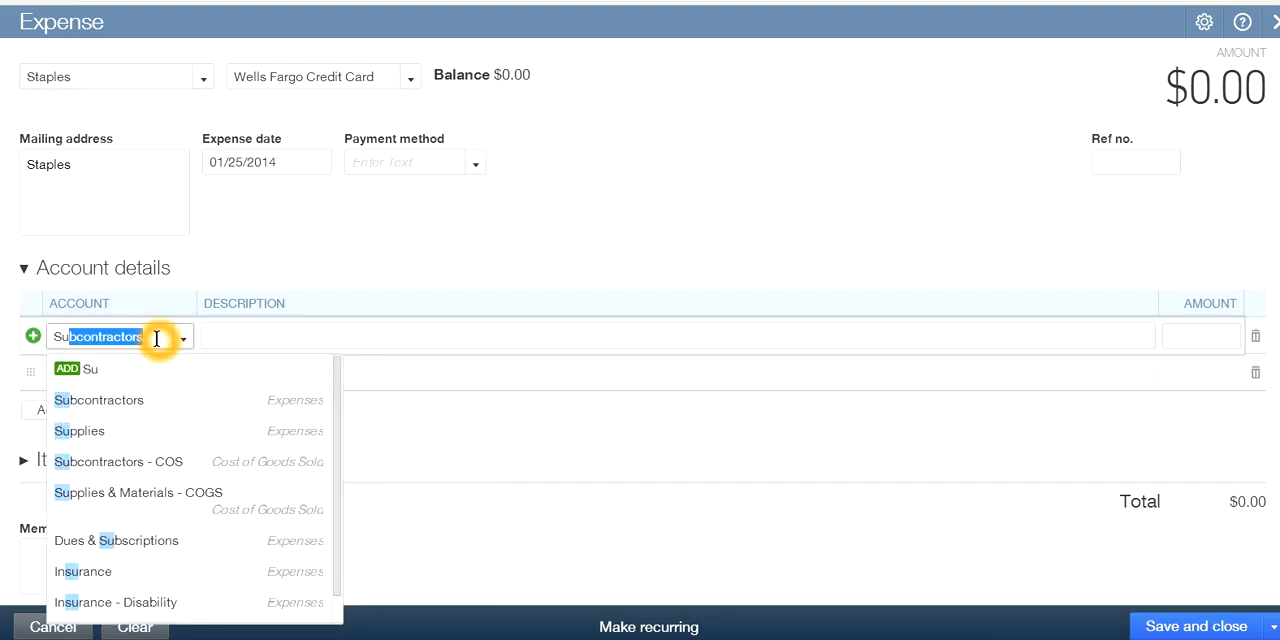
{"action": "key", "text": "Tab"}
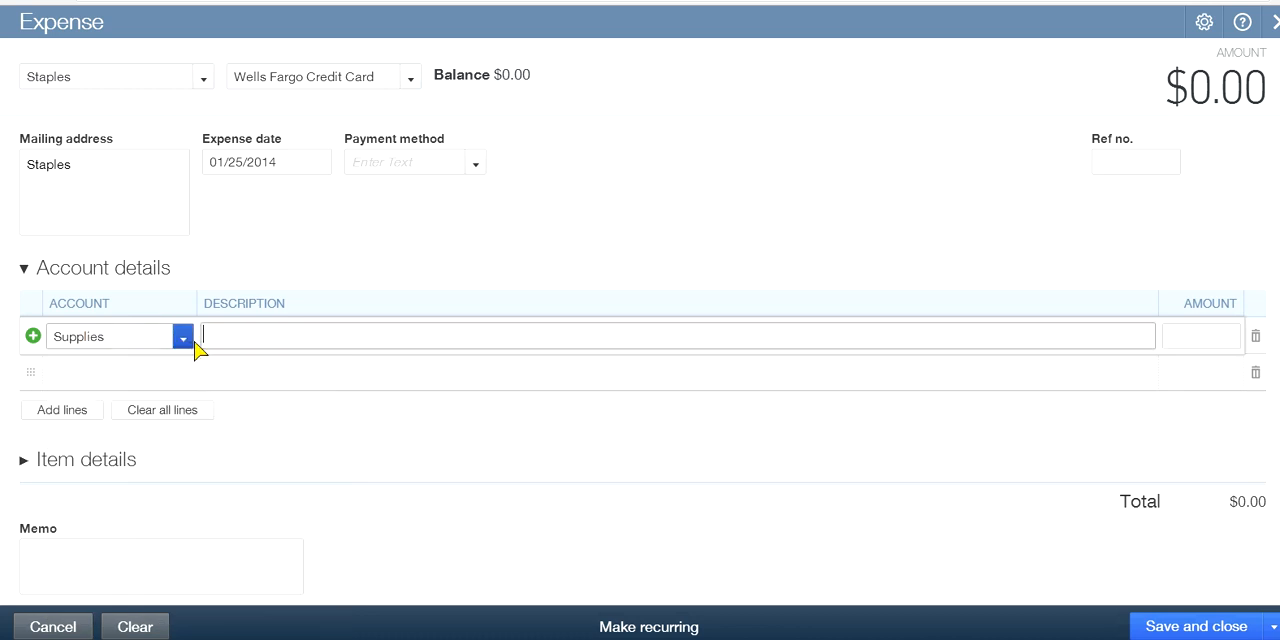
{"action": "left_click", "coordinate": [1189, 334]}
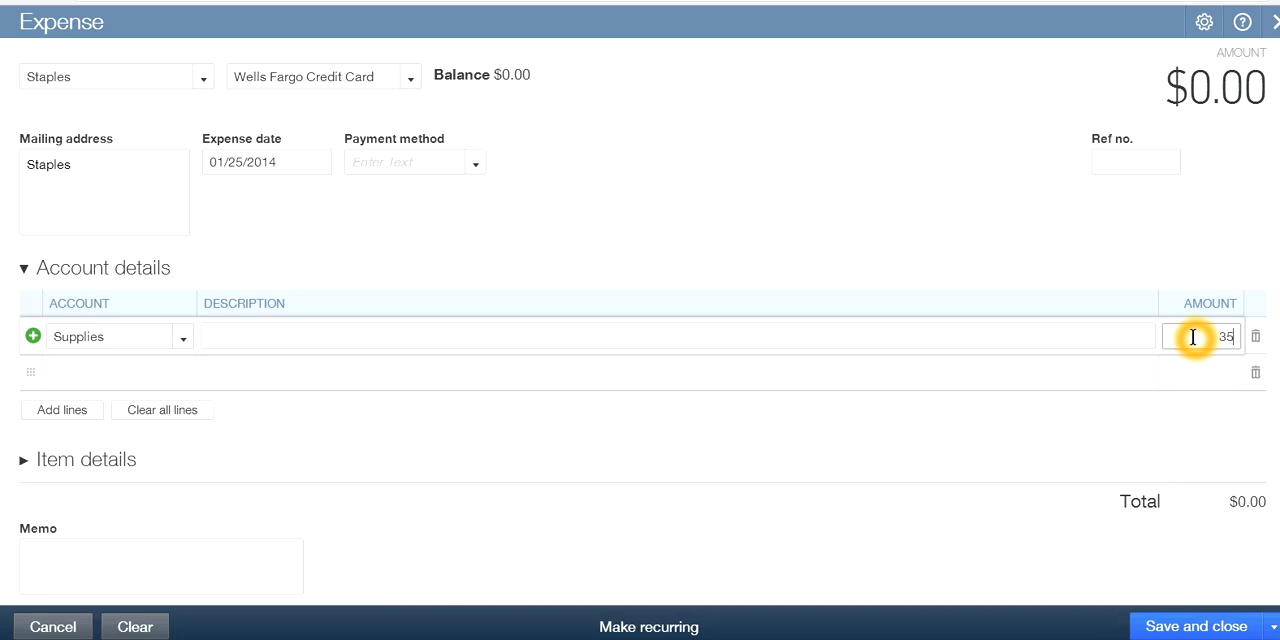
{"action": "key", "text": "Tab"}
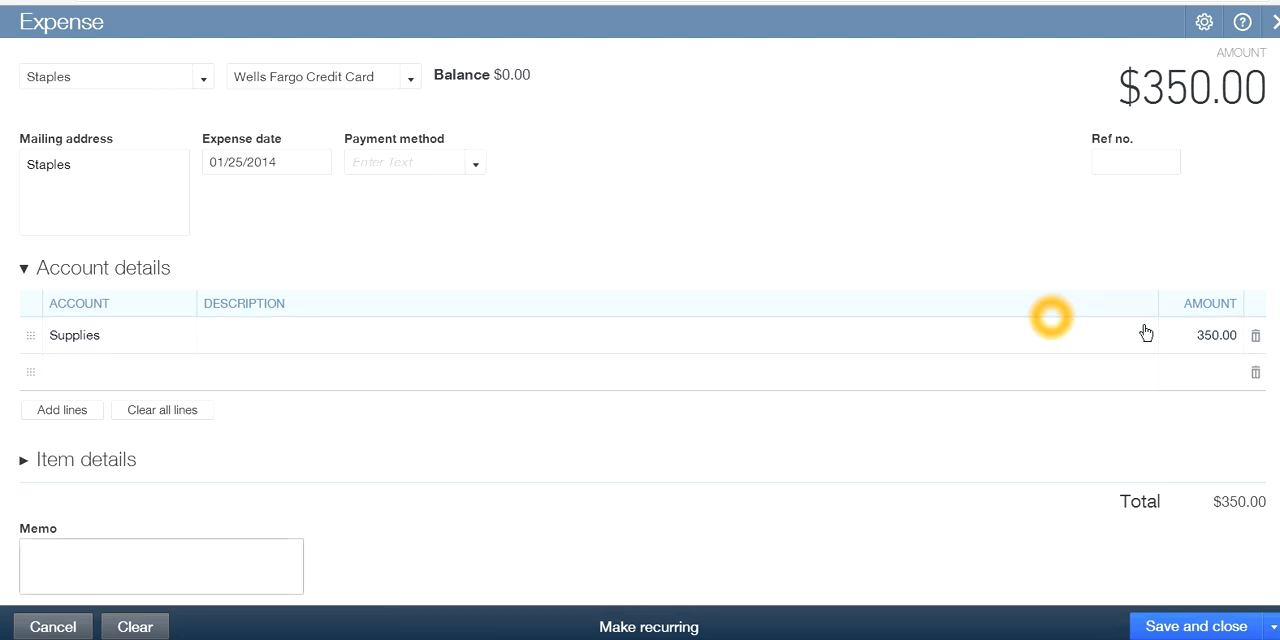
Enter credit as the reference number of the Staples expense
{"action": "left_click", "coordinate": [1131, 162]}
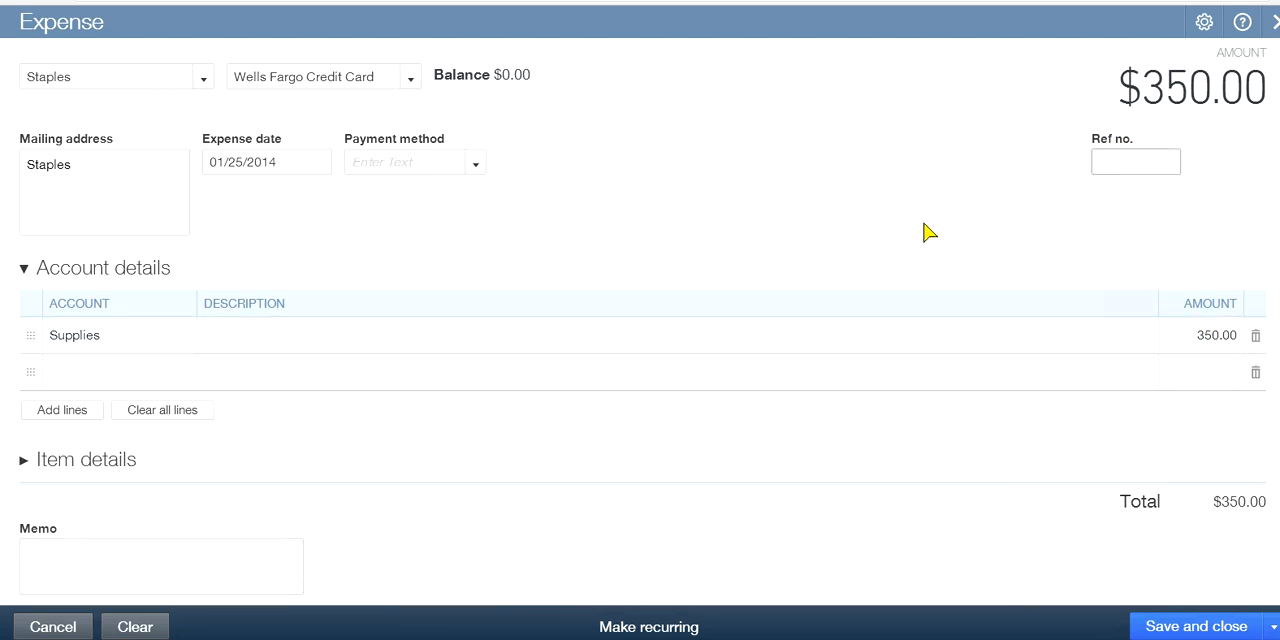
{"action": "left_click", "coordinate": [1125, 162]}
{"action": "left_click", "coordinate": [1114, 214]}
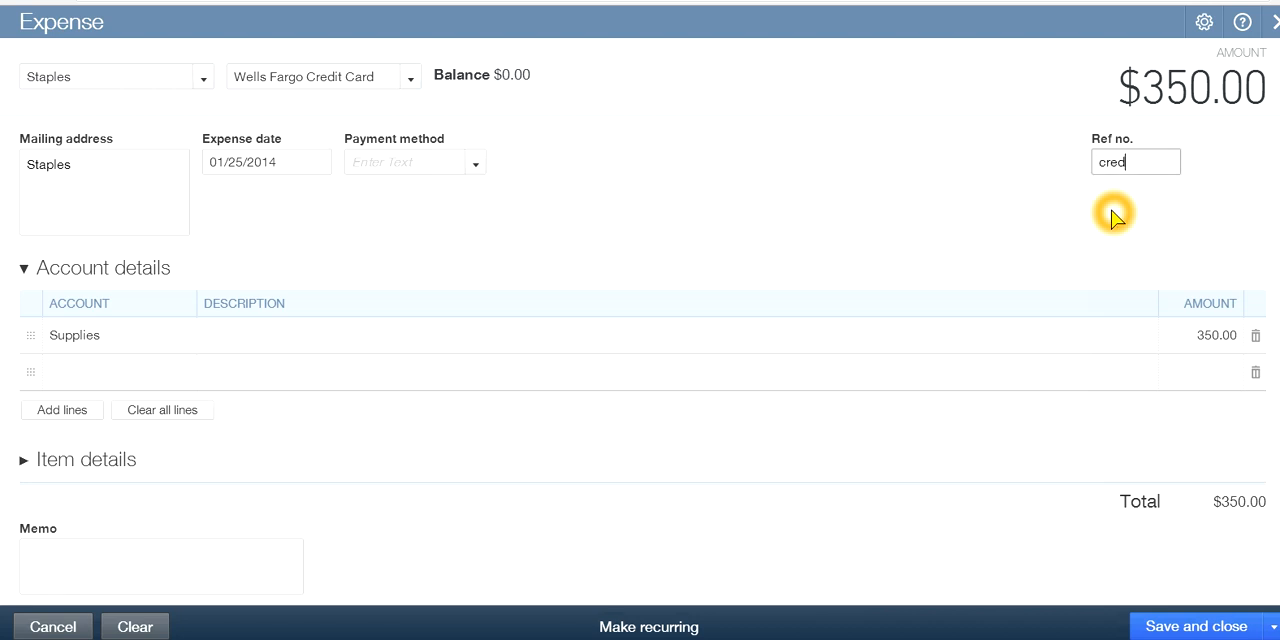
{"action": "left_click", "coordinate": [980, 210]}
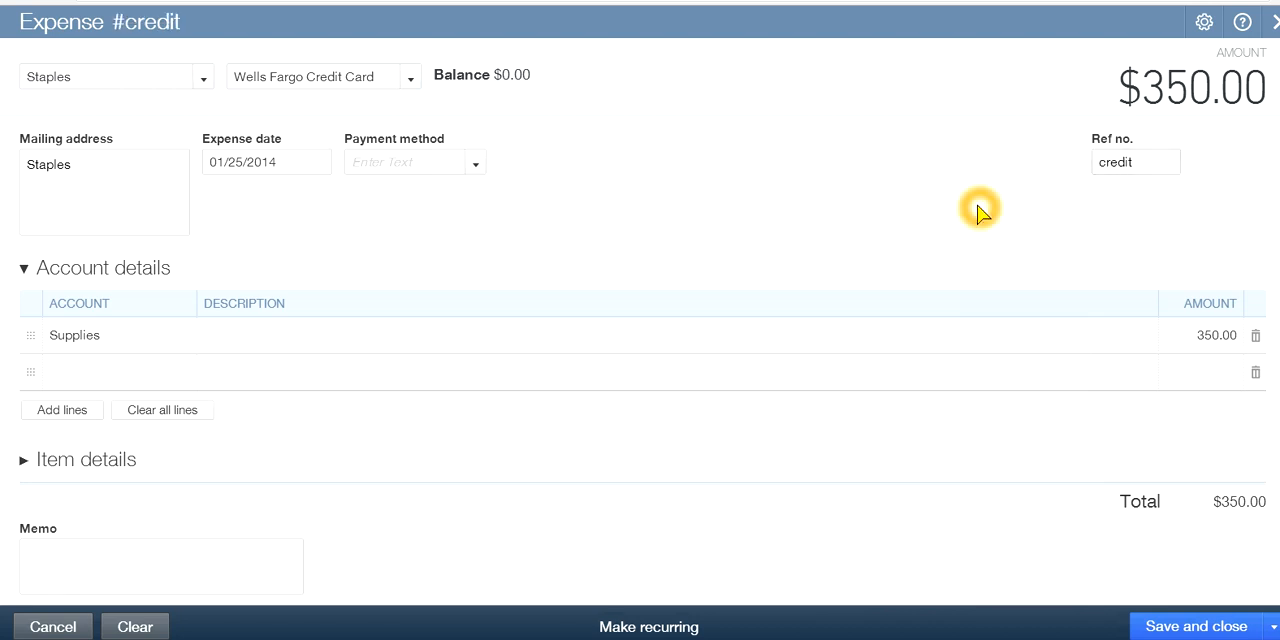
Save and close the credit card expense and dismiss the saved notification
{"action": "left_click", "coordinate": [1142, 165]}
{"action": "left_click", "coordinate": [540, 145]}
{"action": "left_click", "coordinate": [823, 480]}
{"action": "left_click", "coordinate": [1178, 632]}
{"action": "left_click", "coordinate": [1171, 630]}
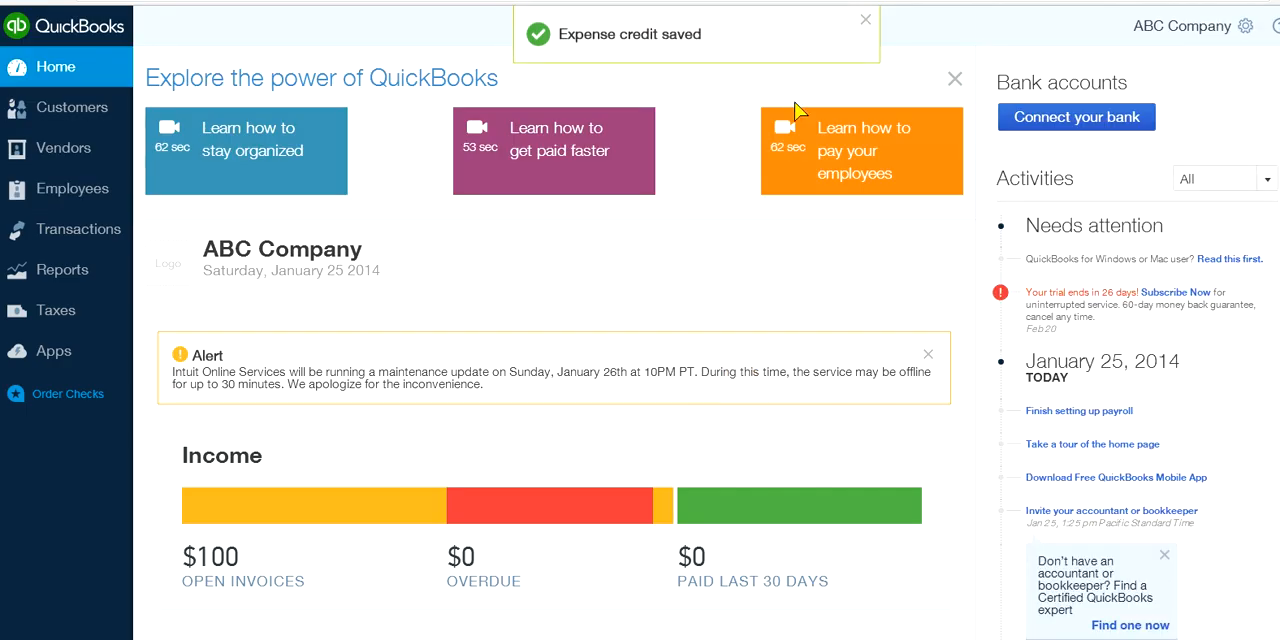
{"action": "left_click", "coordinate": [869, 26]}
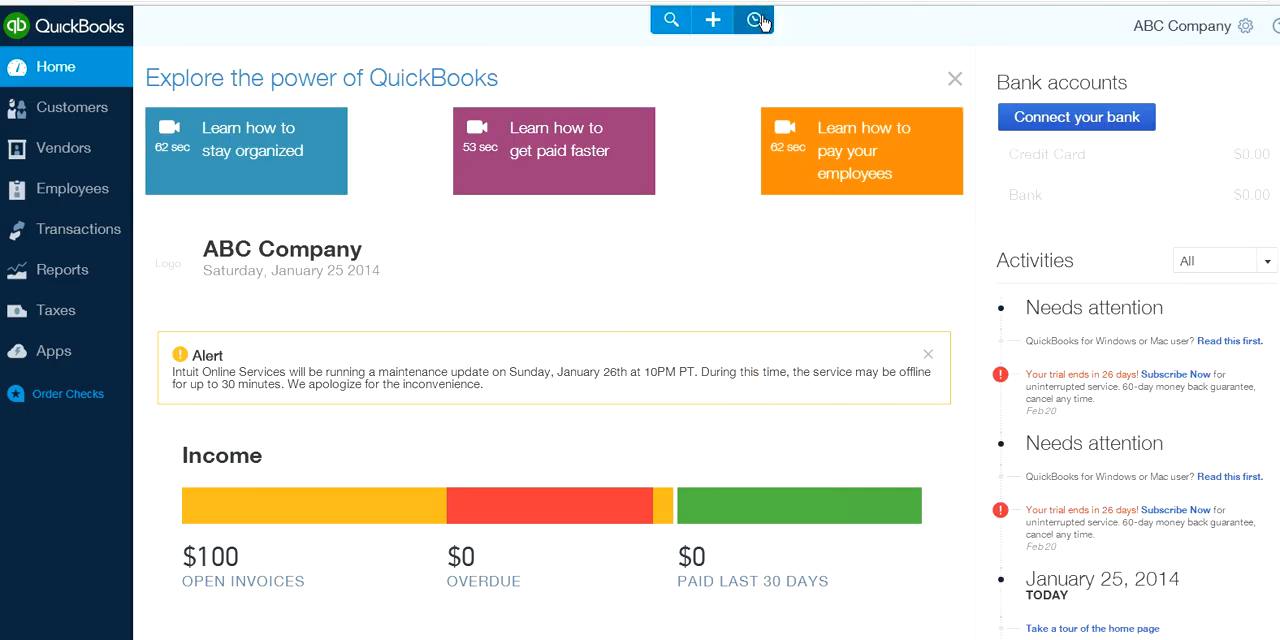
Reopen the credit expense from the recent transactions to check the Wells Fargo Credit Card balance, and close it
{"action": "left_click", "coordinate": [755, 21]}
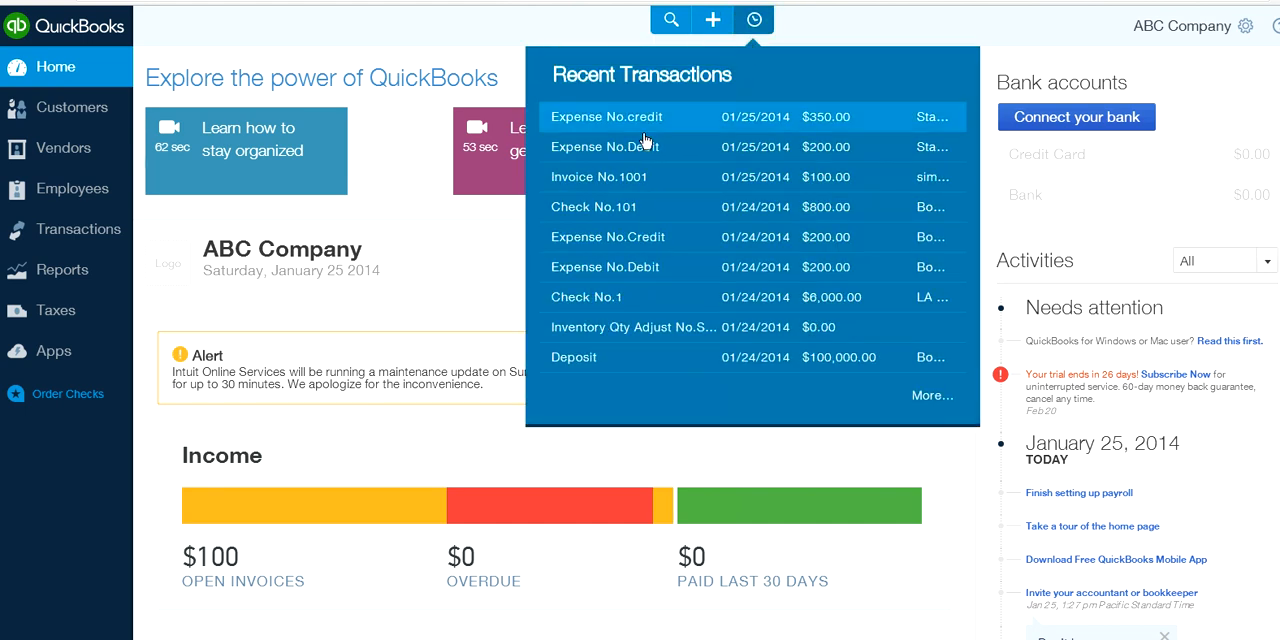
{"action": "left_click", "coordinate": [595, 126]}
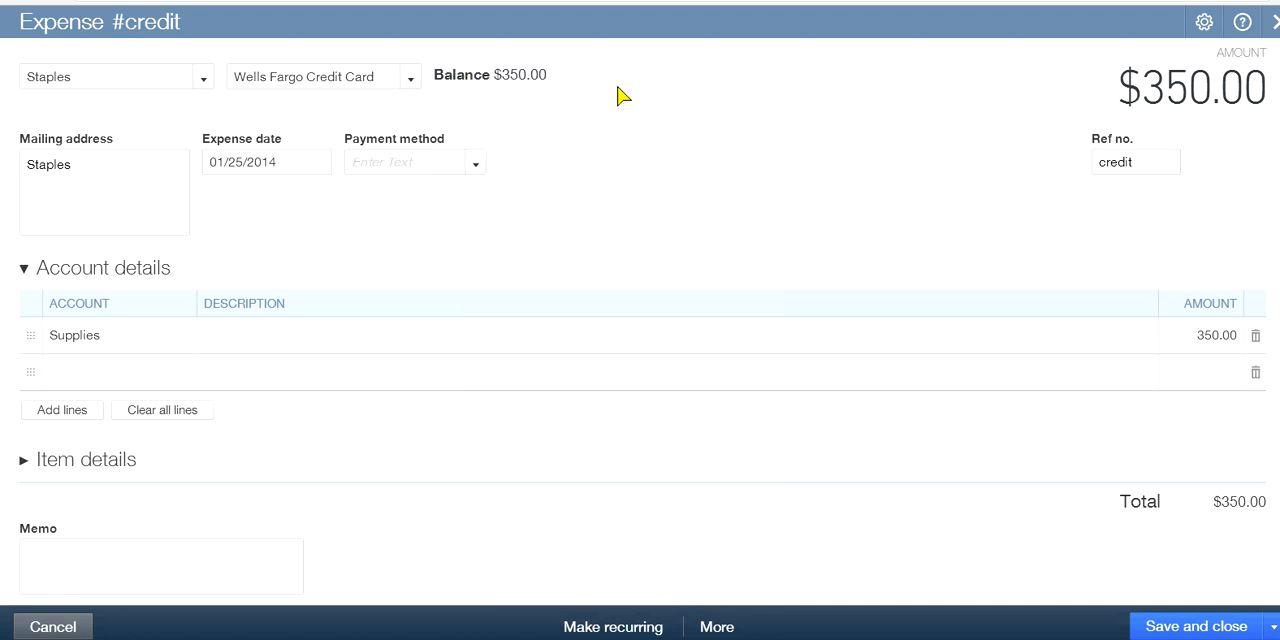
{"action": "left_click", "coordinate": [540, 101]}
{"action": "left_click", "coordinate": [1274, 23]}
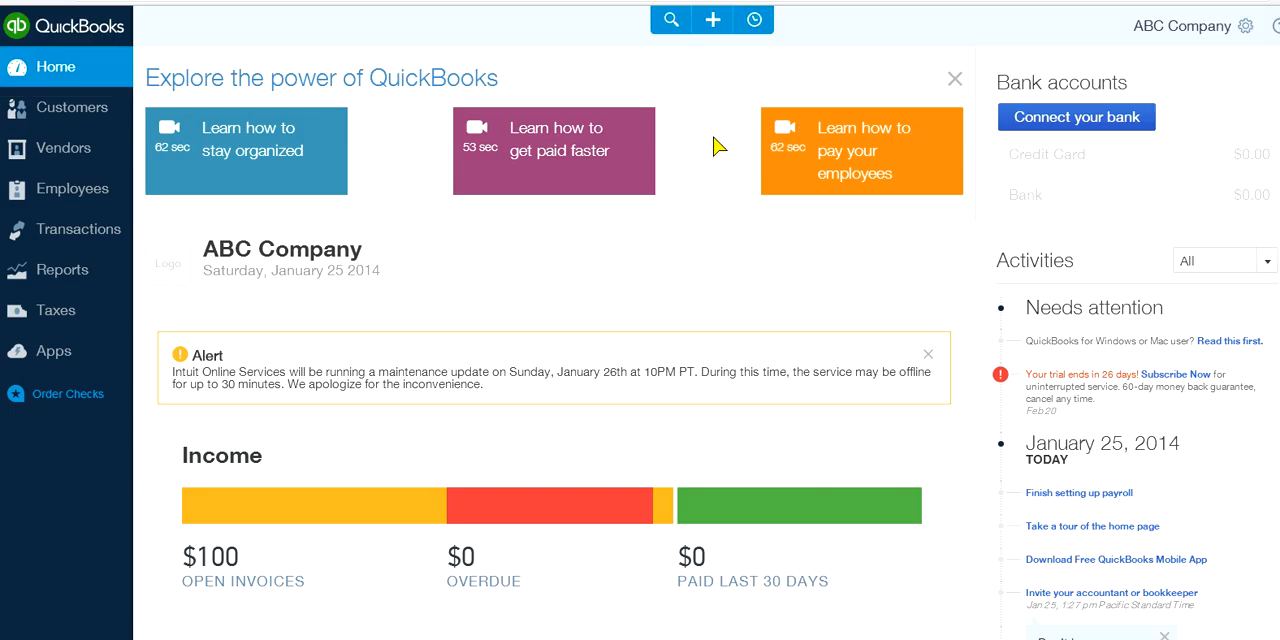
Start a new check from the Checking account and add the payee's name as a new vendor
{"action": "left_click", "coordinate": [713, 26]}
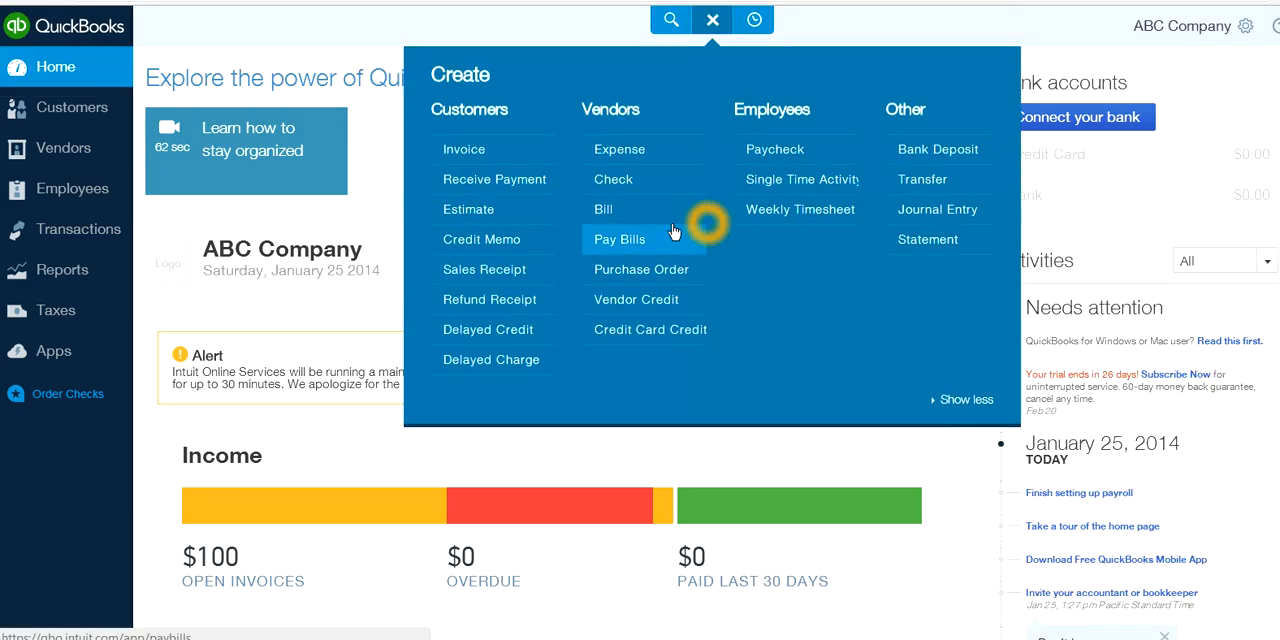
{"action": "left_click", "coordinate": [607, 188]}
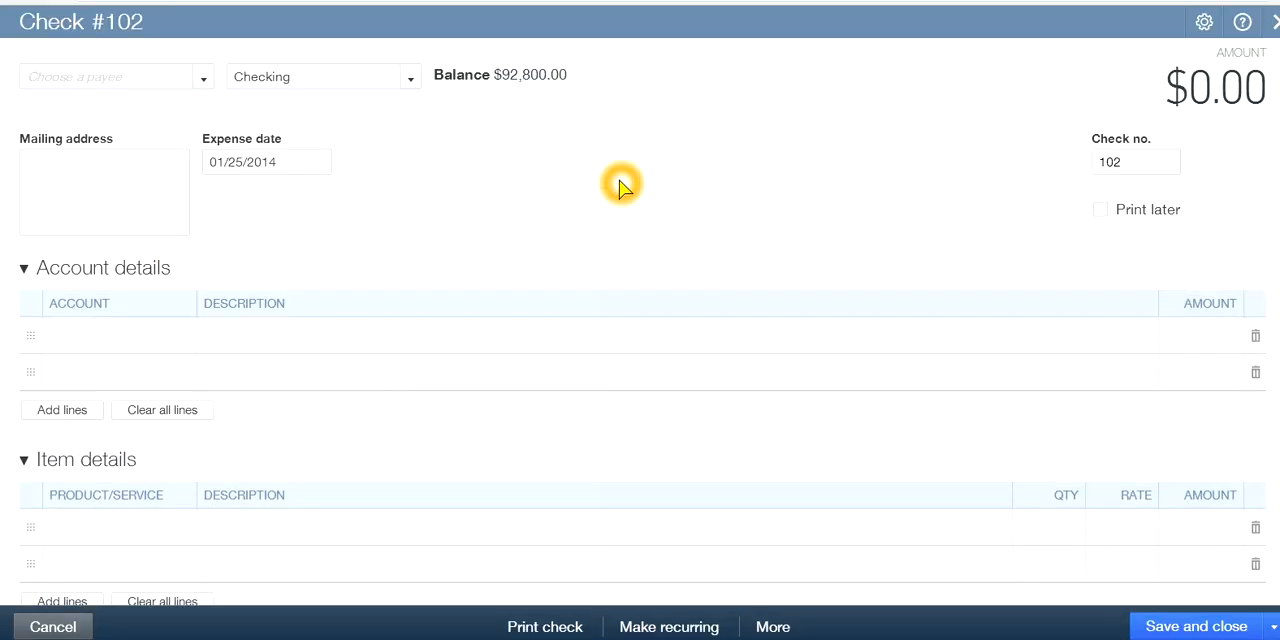
{"action": "left_click", "coordinate": [201, 80]}
{"action": "left_click", "coordinate": [75, 74]}
{"action": "left_click", "coordinate": [506, 223]}
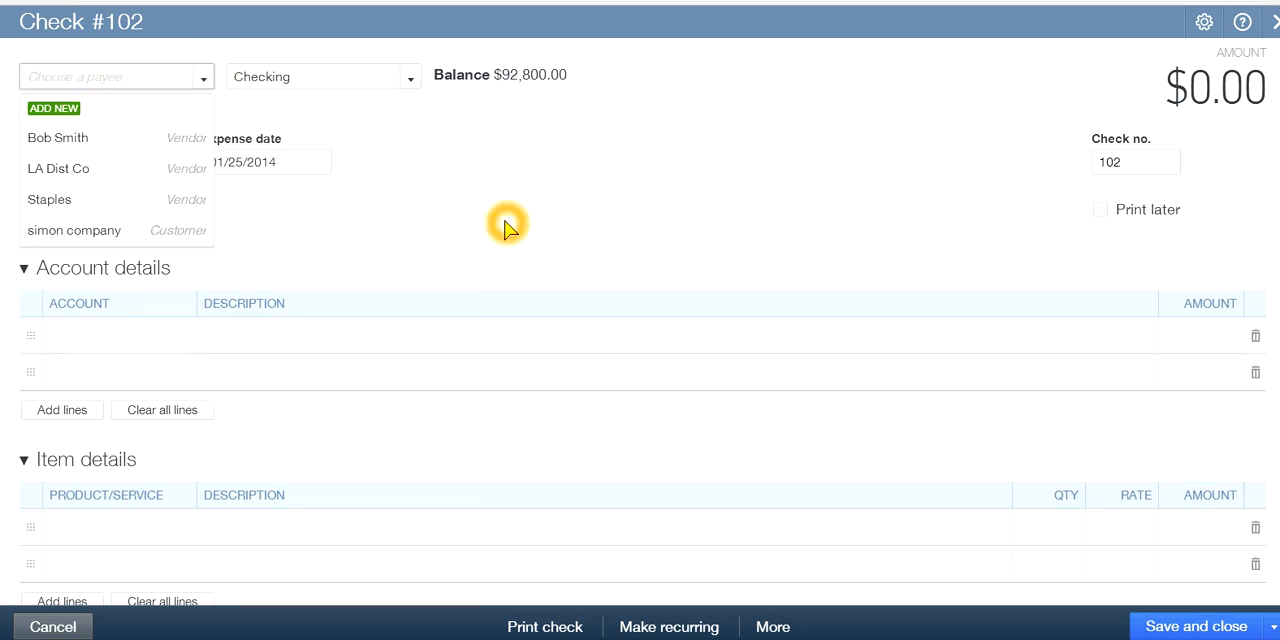
{"action": "type", "text": "Jimmy Smith"}
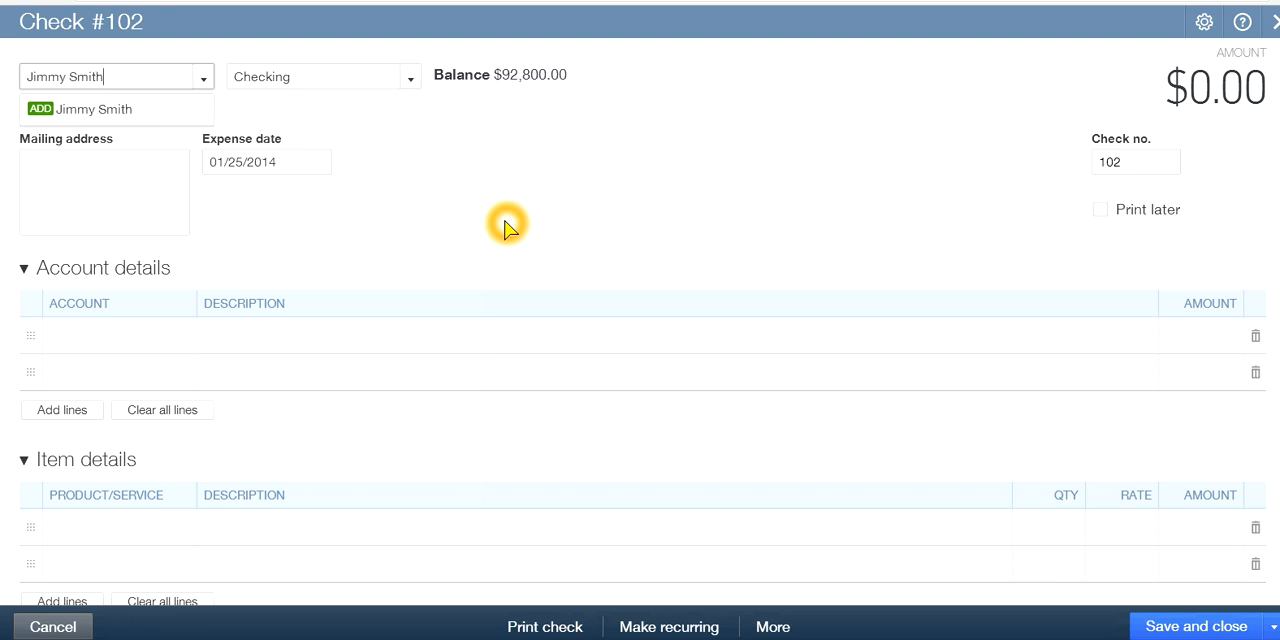
{"action": "key", "text": "Return"}
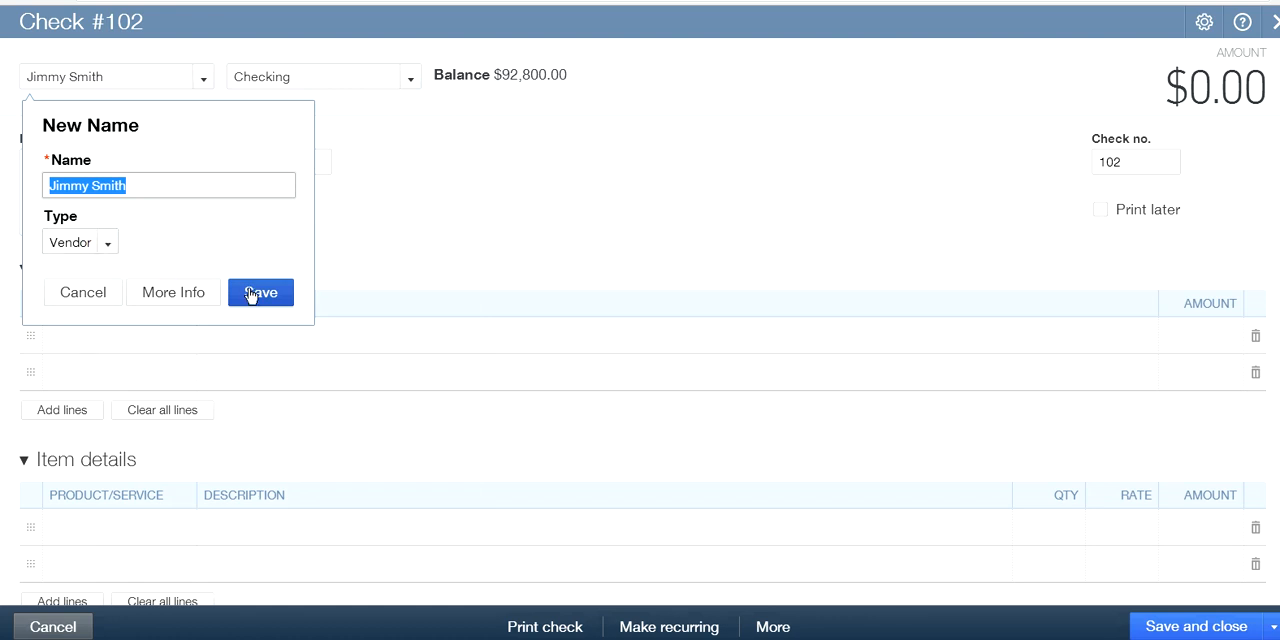
{"action": "left_click", "coordinate": [108, 243]}
{"action": "left_click", "coordinate": [108, 243]}
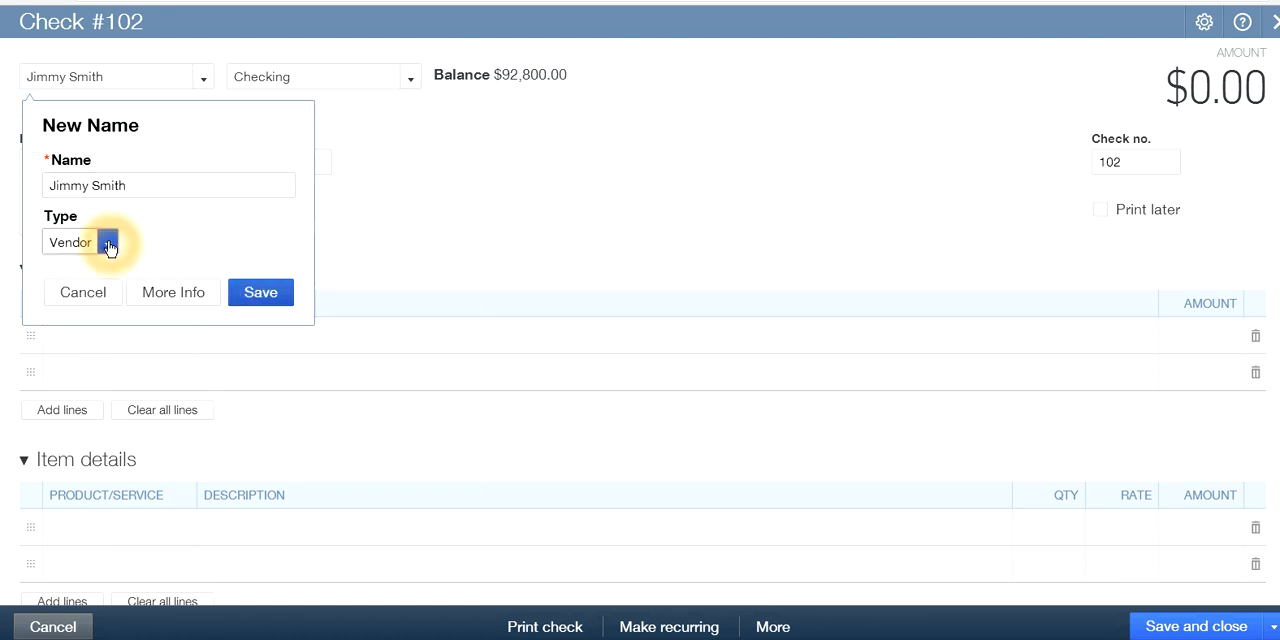
{"action": "left_click", "coordinate": [270, 292]}
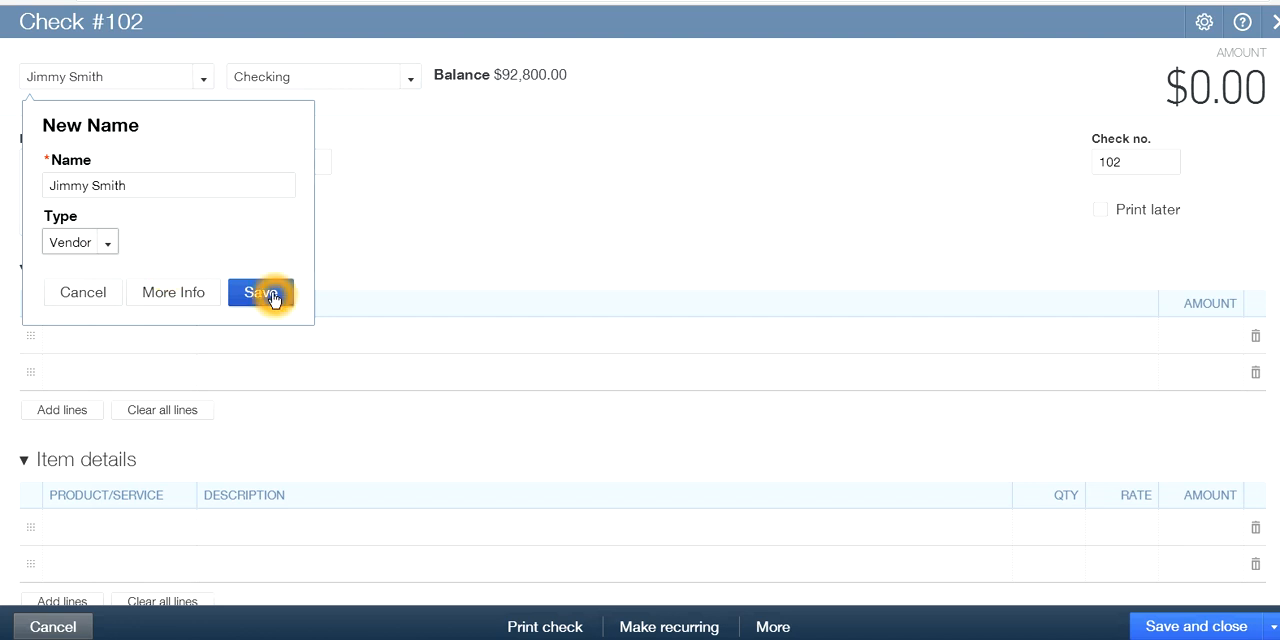
{"action": "left_click", "coordinate": [528, 305]}
Fill the first account details line of the check with Commissions & fees and an amount of 500.00
{"action": "left_click", "coordinate": [107, 337]}
{"action": "left_click", "coordinate": [183, 337]}
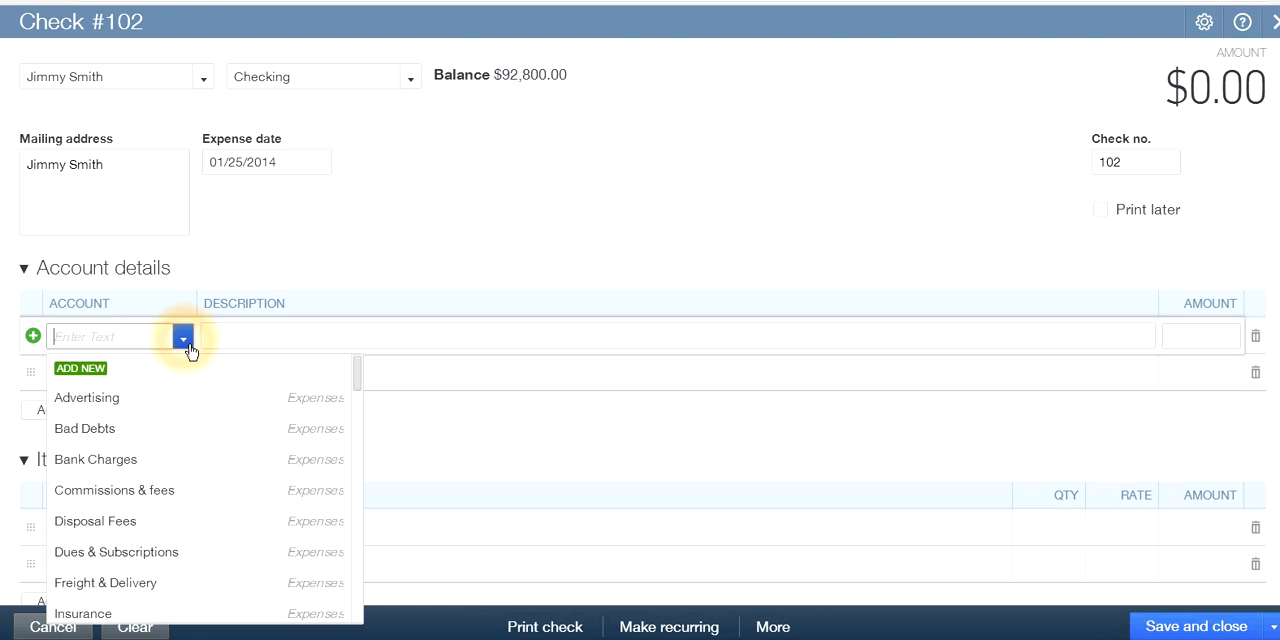
{"action": "left_click", "coordinate": [198, 432]}
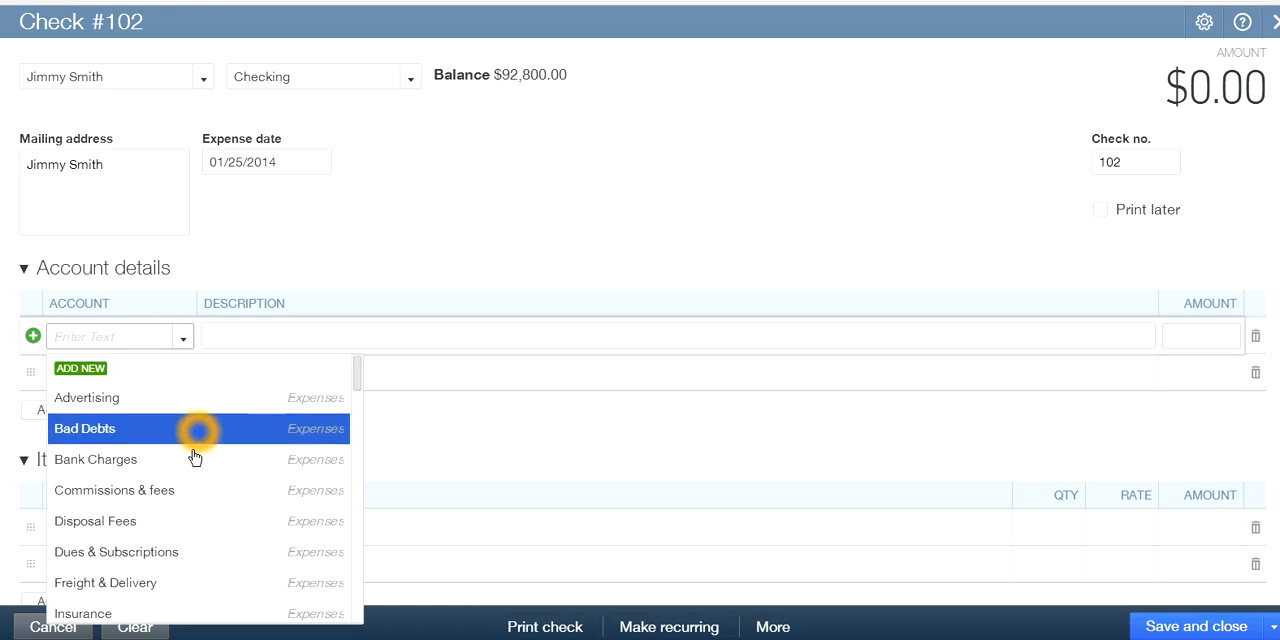
{"action": "left_click", "coordinate": [105, 490]}
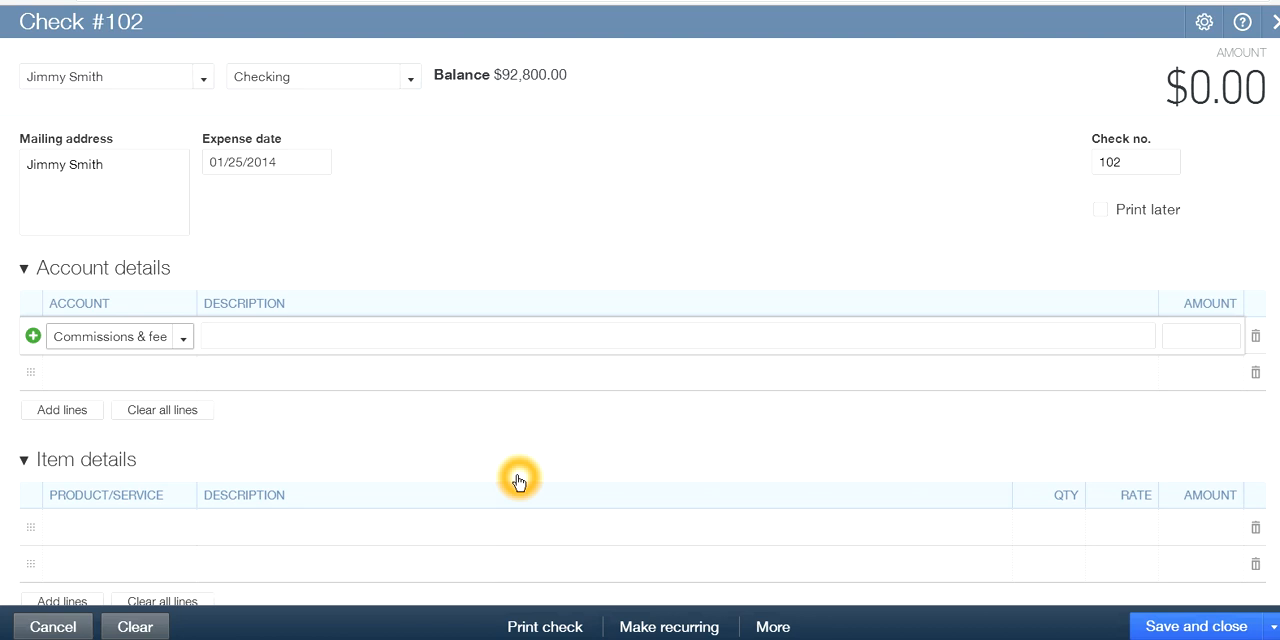
{"action": "left_click", "coordinate": [801, 335]}
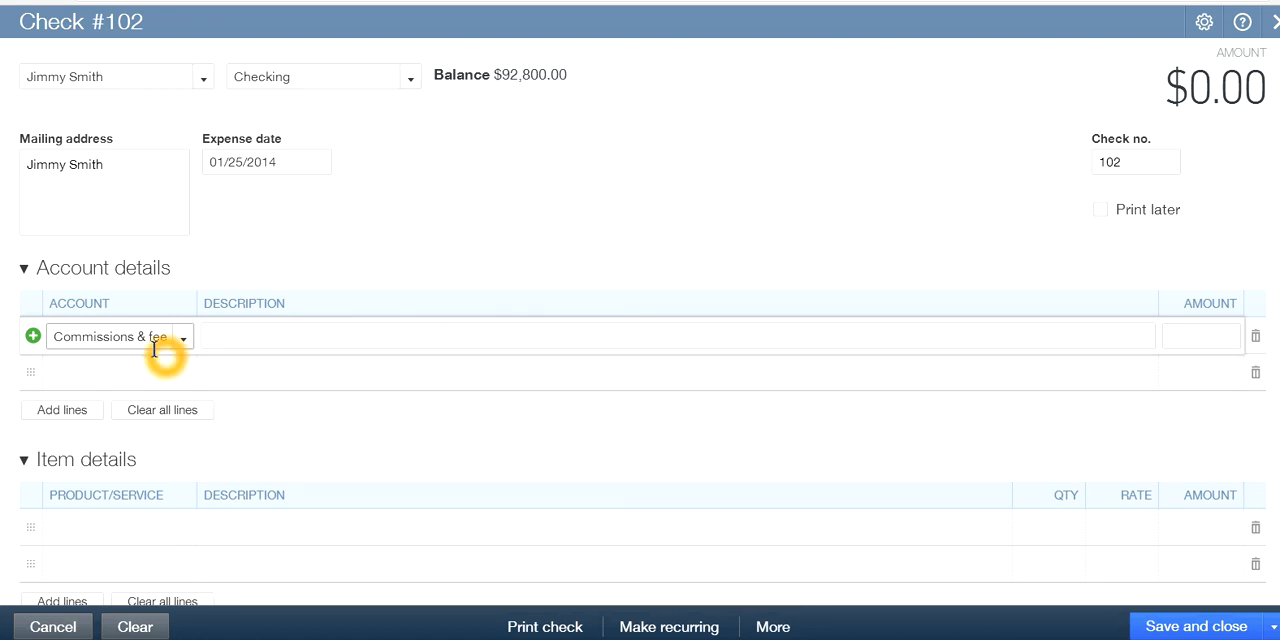
{"action": "left_click", "coordinate": [1185, 336]}
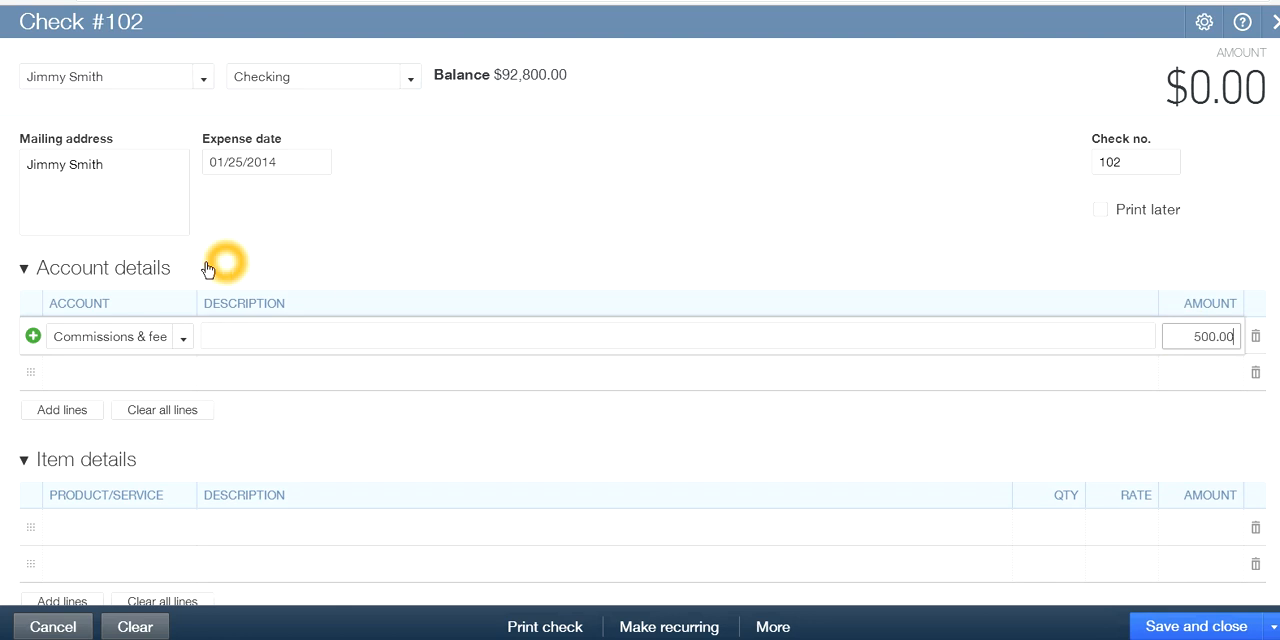
{"action": "key", "text": "Tab"}
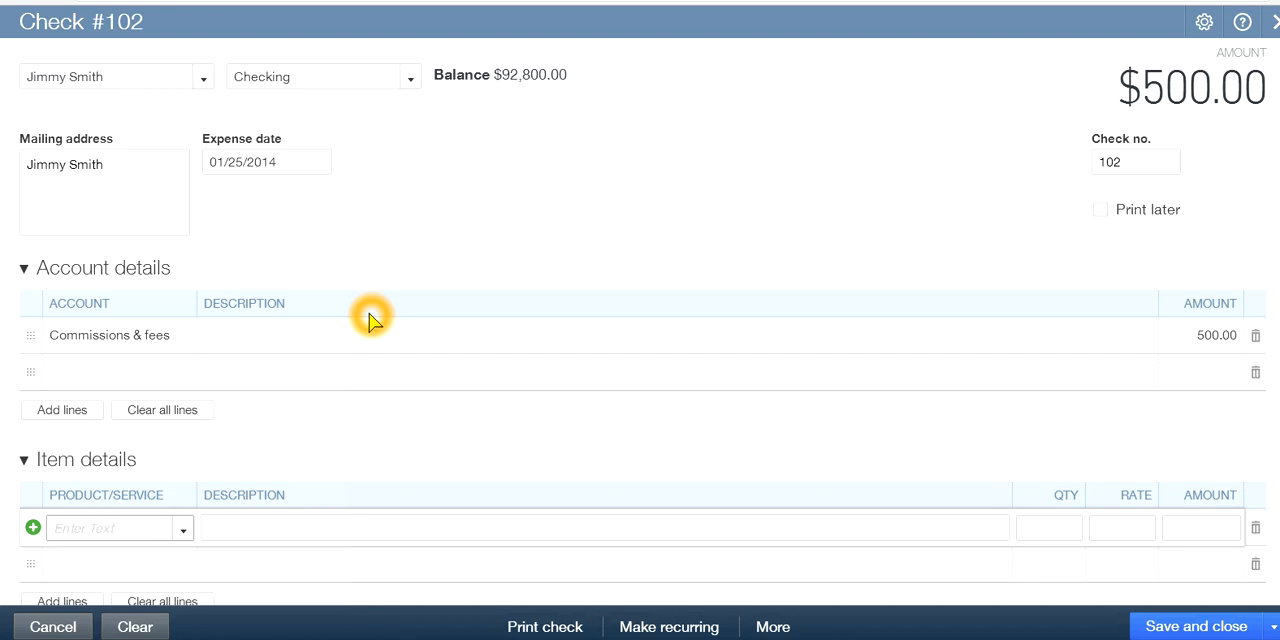
Set the check number to 501
{"action": "left_click", "coordinate": [1157, 163]}
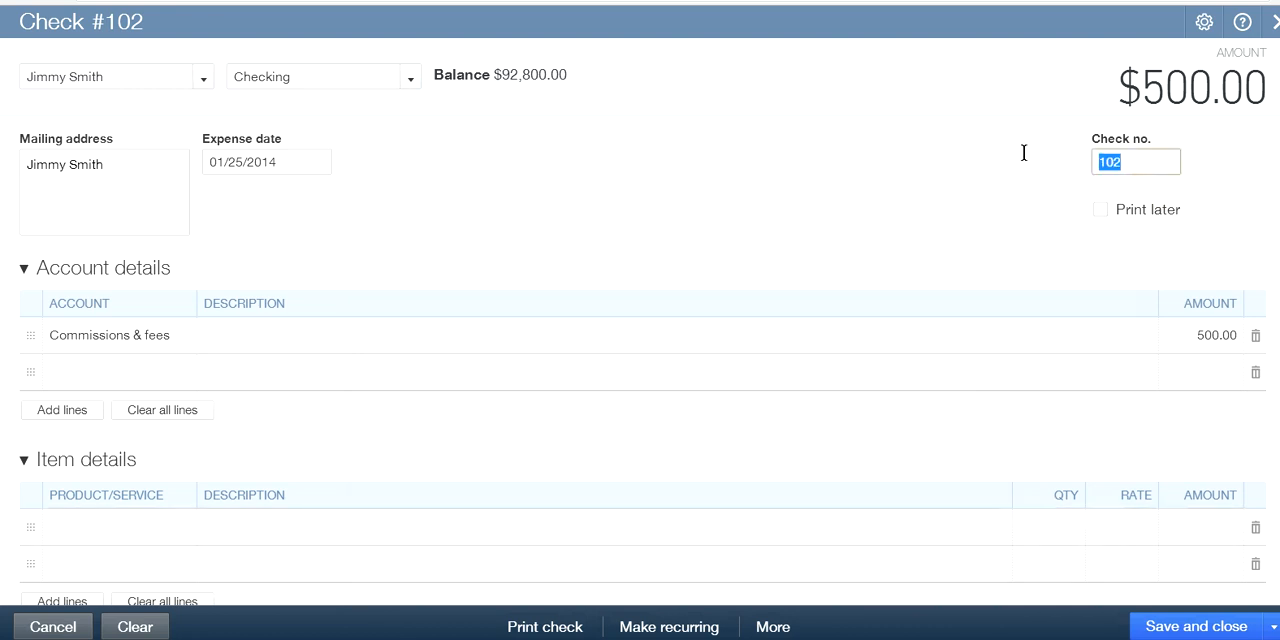
{"action": "type", "text": "5"}
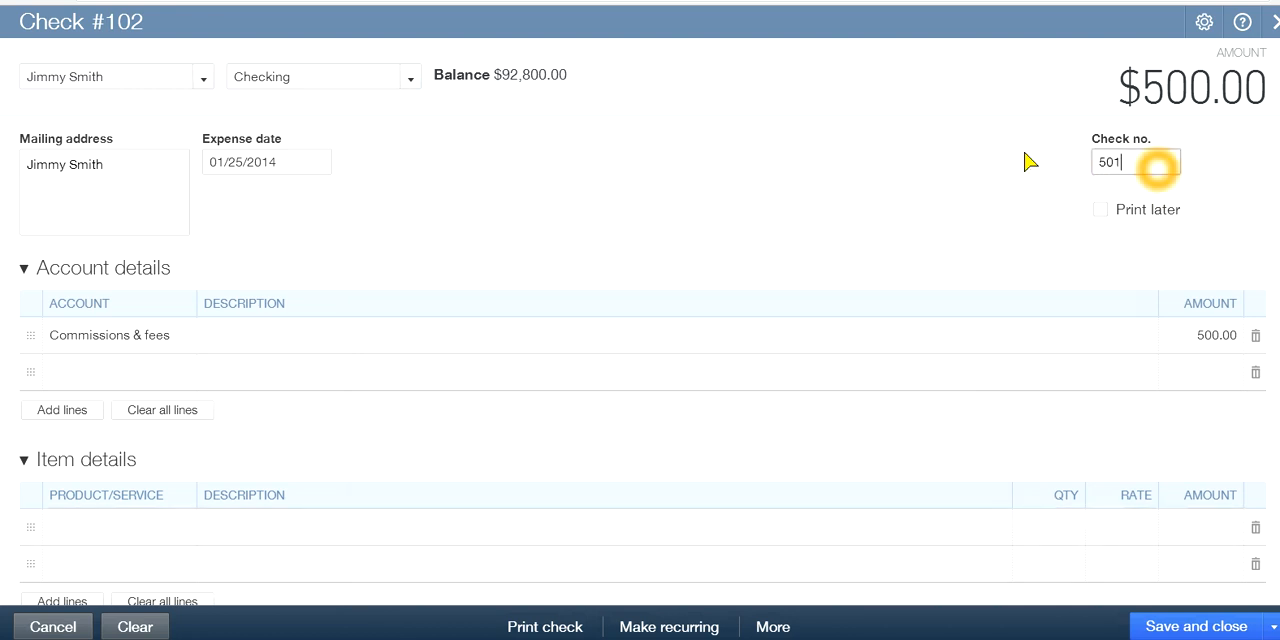
{"action": "type", "text": "01"}
{"action": "left_click", "coordinate": [953, 224]}
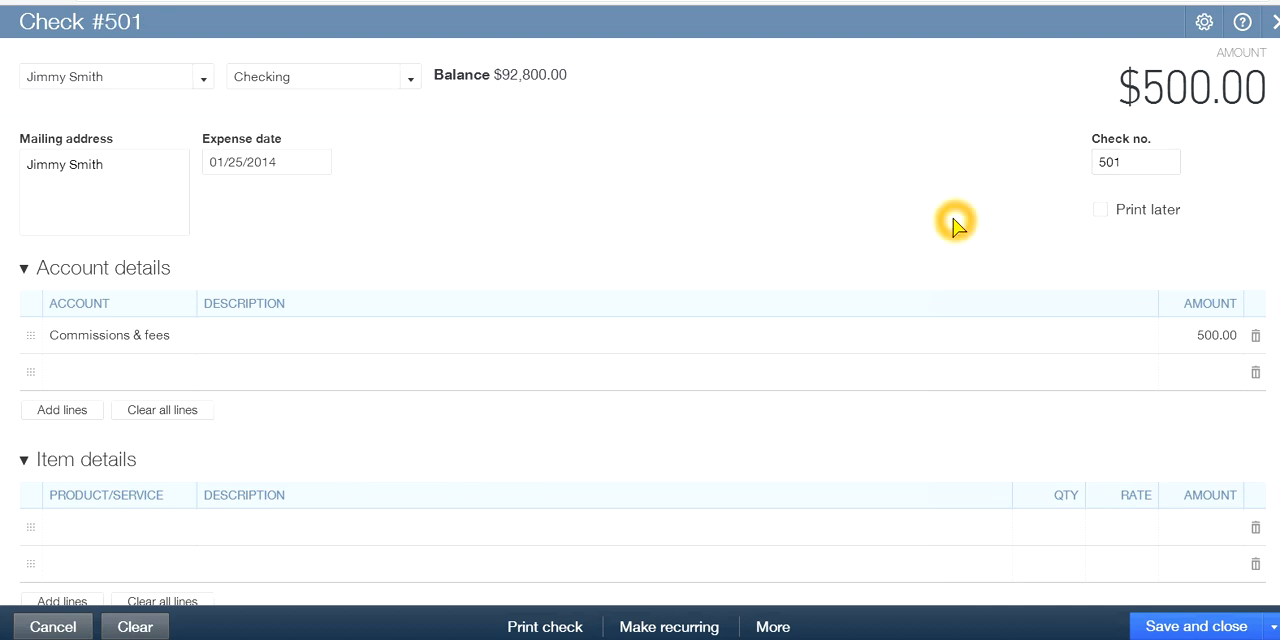
{"action": "left_click", "coordinate": [796, 268]}
Turn the check's Print later option on and back off
{"action": "left_click", "coordinate": [1100, 210]}
{"action": "left_click", "coordinate": [1097, 245]}
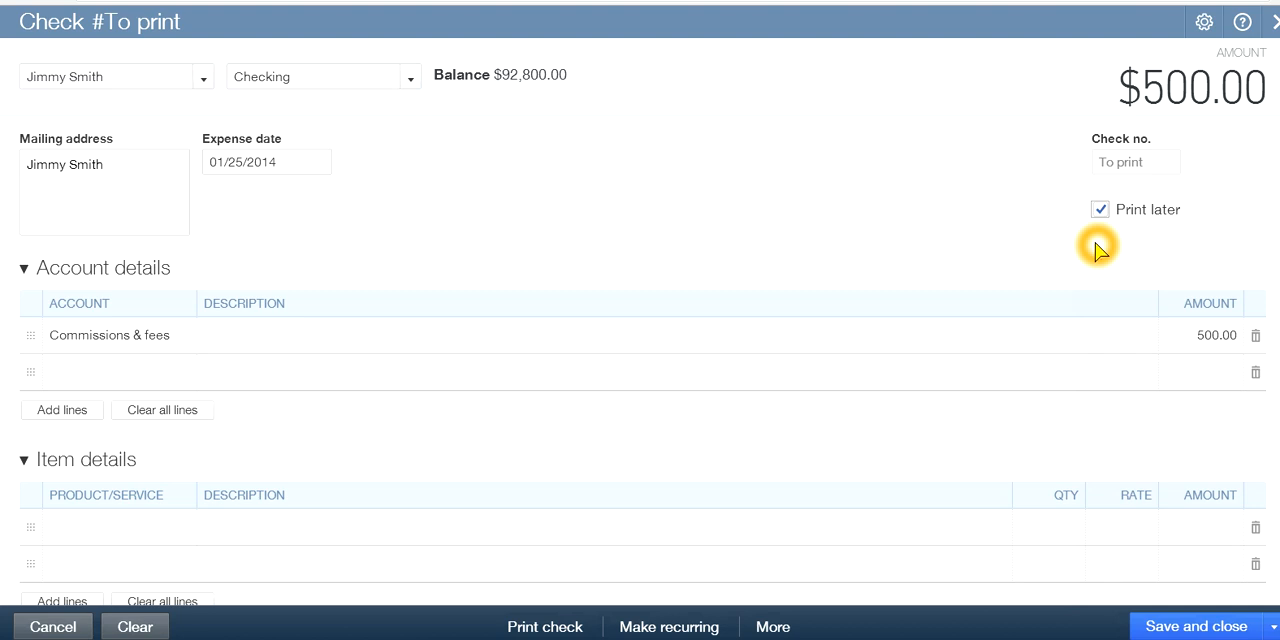
{"action": "left_click", "coordinate": [1103, 211]}
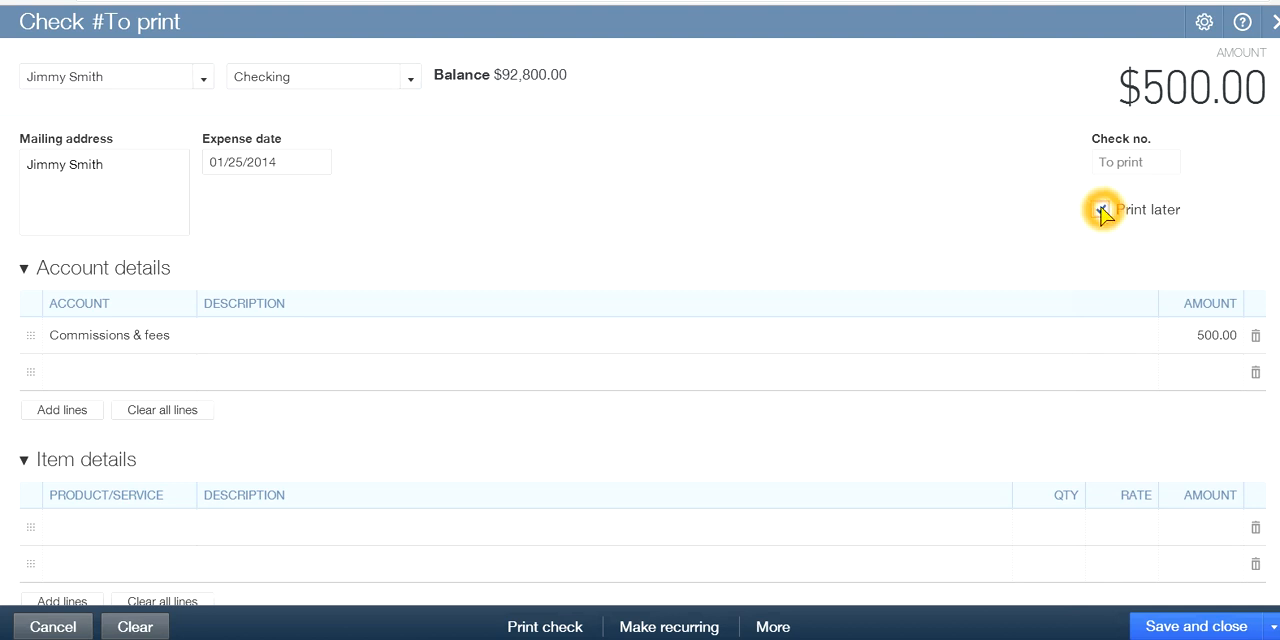
{"action": "left_click", "coordinate": [1101, 209]}
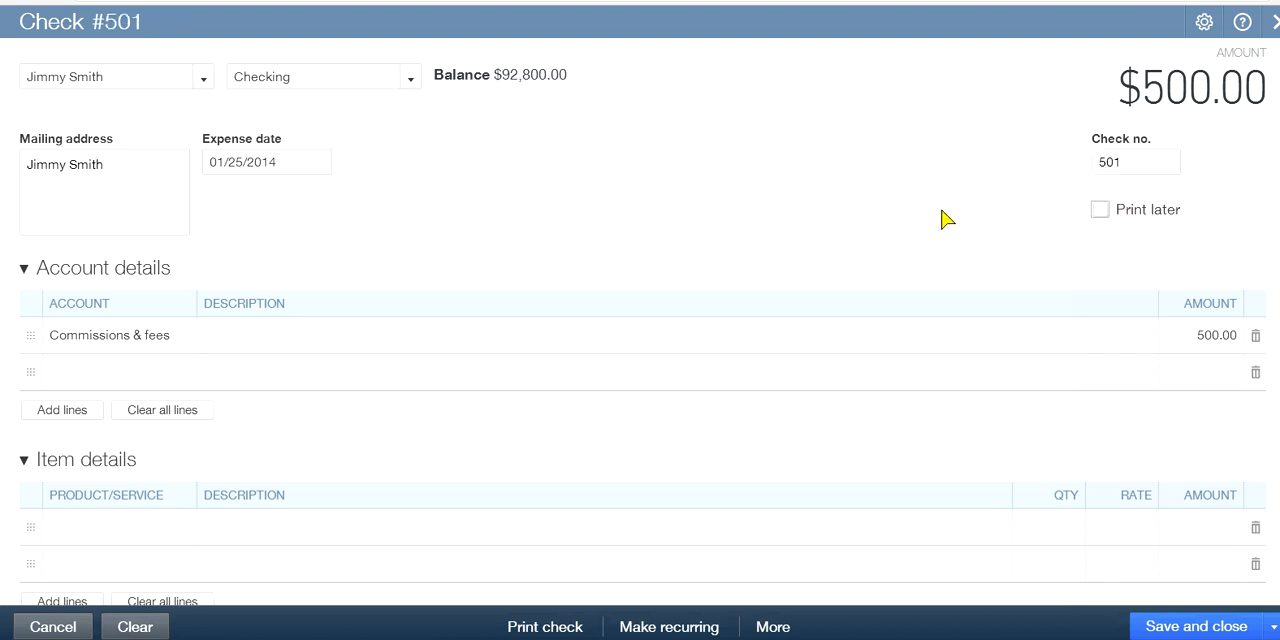
{"action": "left_click", "coordinate": [1102, 210]}
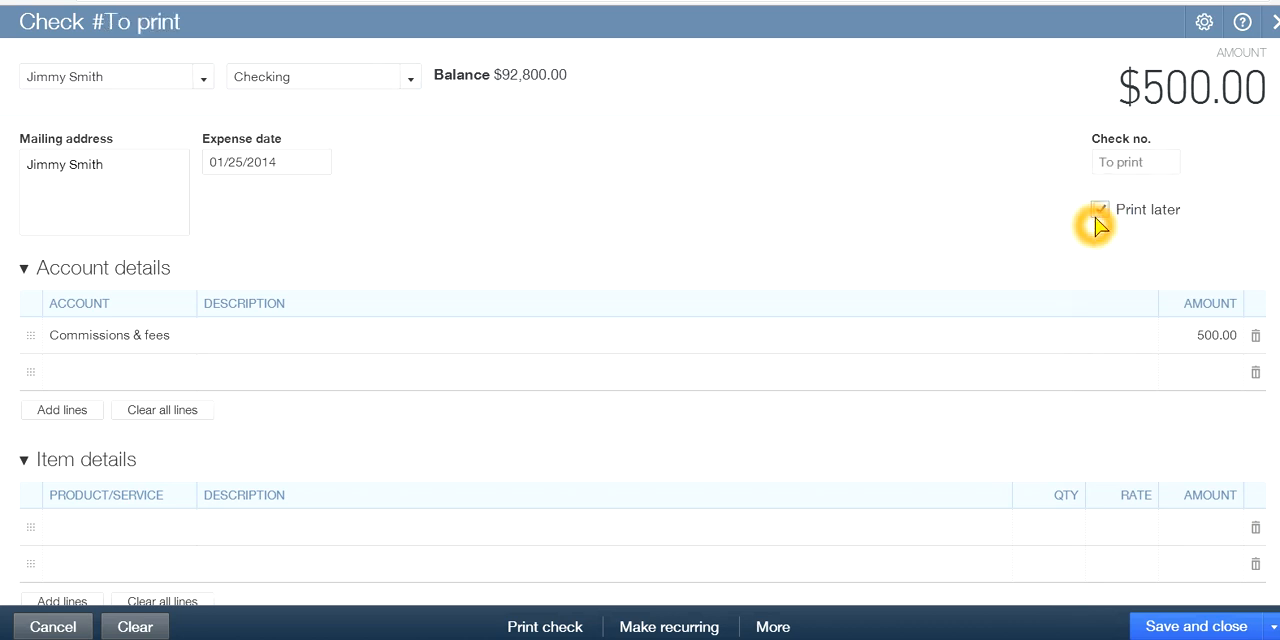
{"action": "left_click", "coordinate": [1100, 210]}
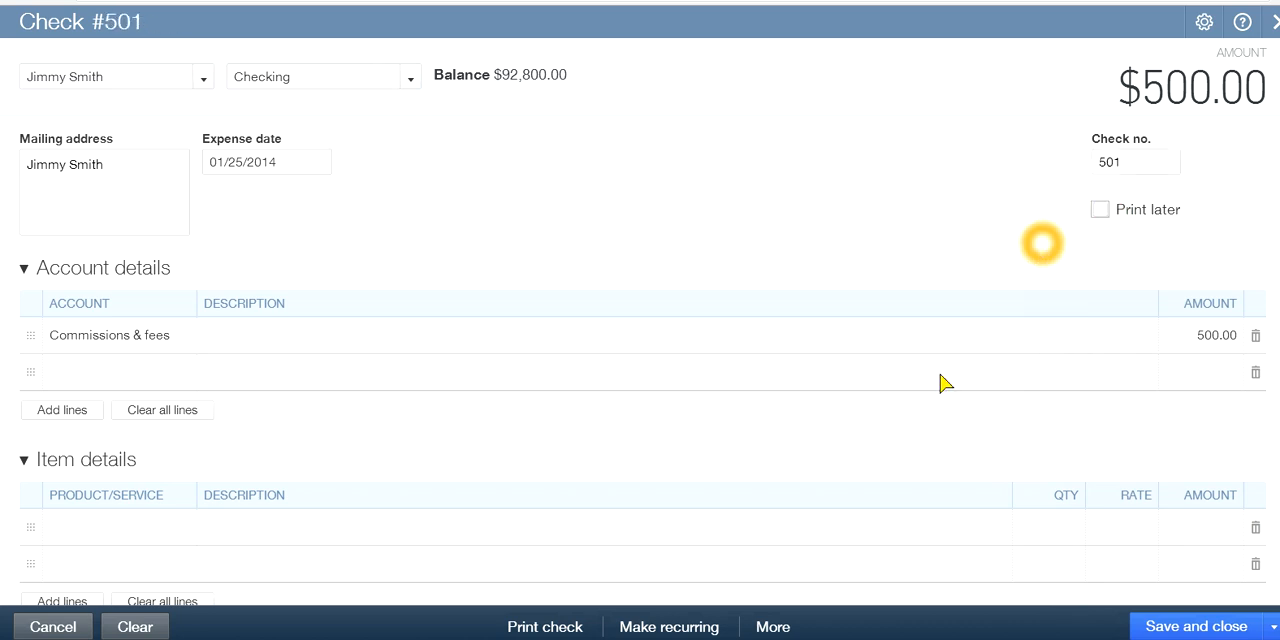
{"action": "left_click", "coordinate": [530, 626]}
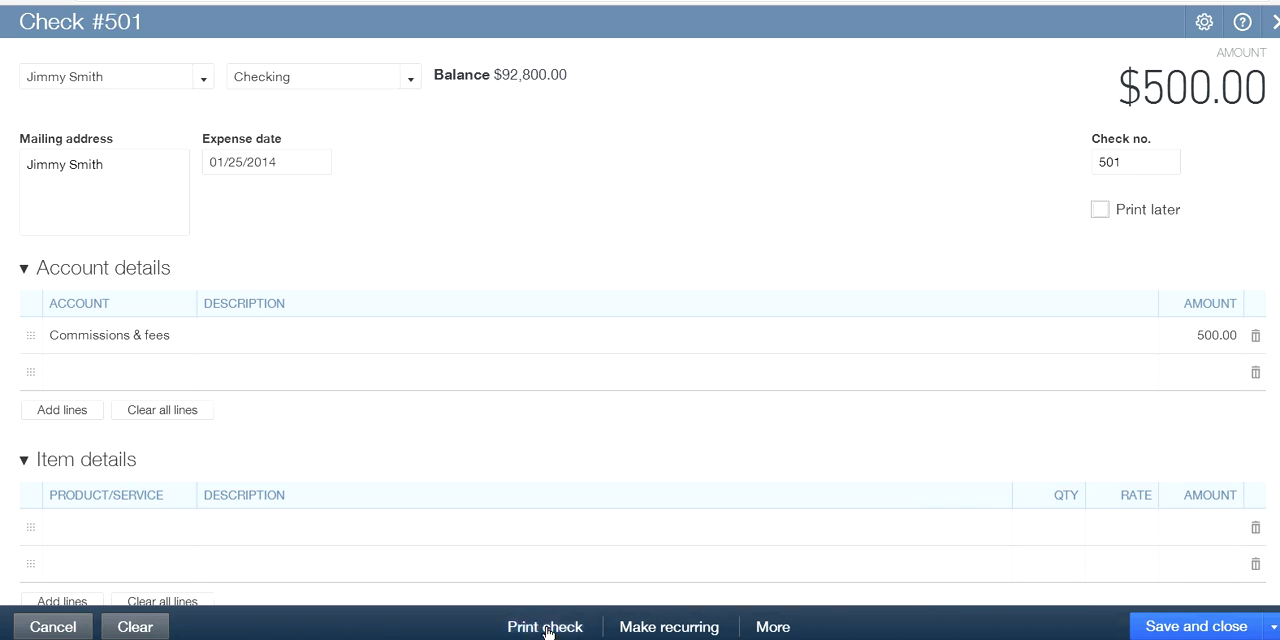
{"action": "left_click", "coordinate": [590, 627]}
{"action": "left_click", "coordinate": [548, 628]}
{"action": "left_click", "coordinate": [820, 176]}
{"action": "left_click", "coordinate": [530, 566]}
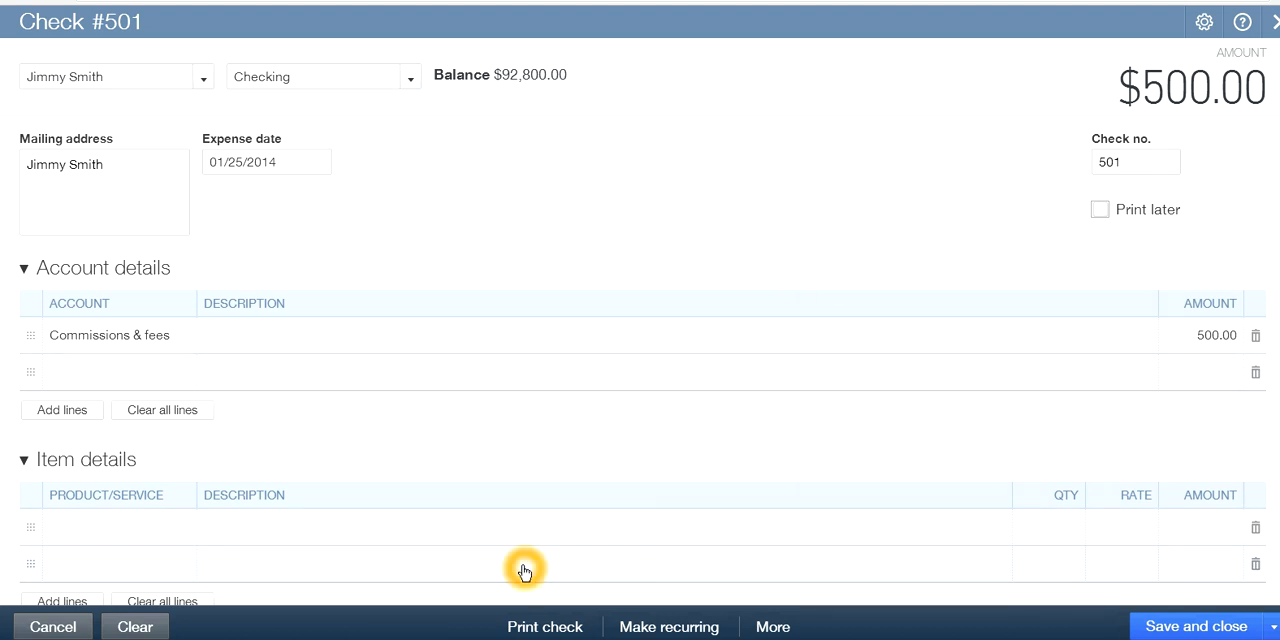
{"action": "left_click", "coordinate": [658, 485]}
{"action": "left_click", "coordinate": [905, 393]}
{"action": "left_click", "coordinate": [1046, 293]}
{"action": "left_click", "coordinate": [1153, 122]}
{"action": "left_click", "coordinate": [1098, 146]}
{"action": "left_click", "coordinate": [1048, 147]}
{"action": "left_click", "coordinate": [1022, 166]}
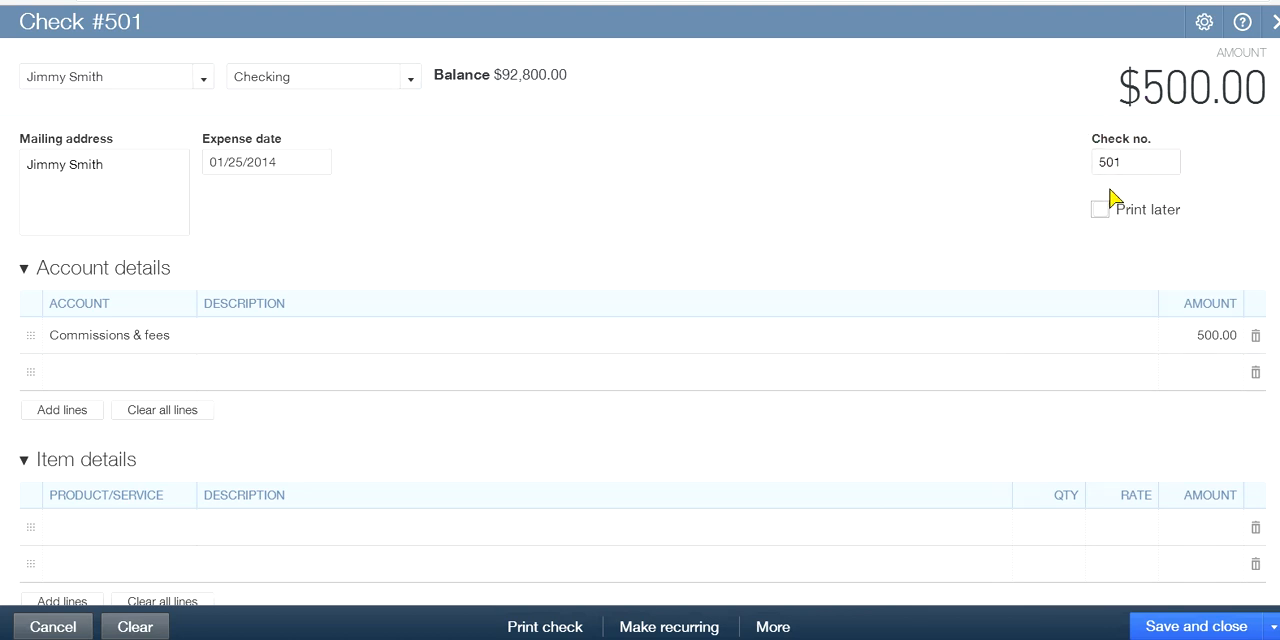
Save and close the check and dismiss the saved notification
{"action": "left_click", "coordinate": [1151, 161]}
{"action": "left_click", "coordinate": [1115, 382]}
{"action": "left_click", "coordinate": [1135, 587]}
{"action": "left_click", "coordinate": [1200, 627]}
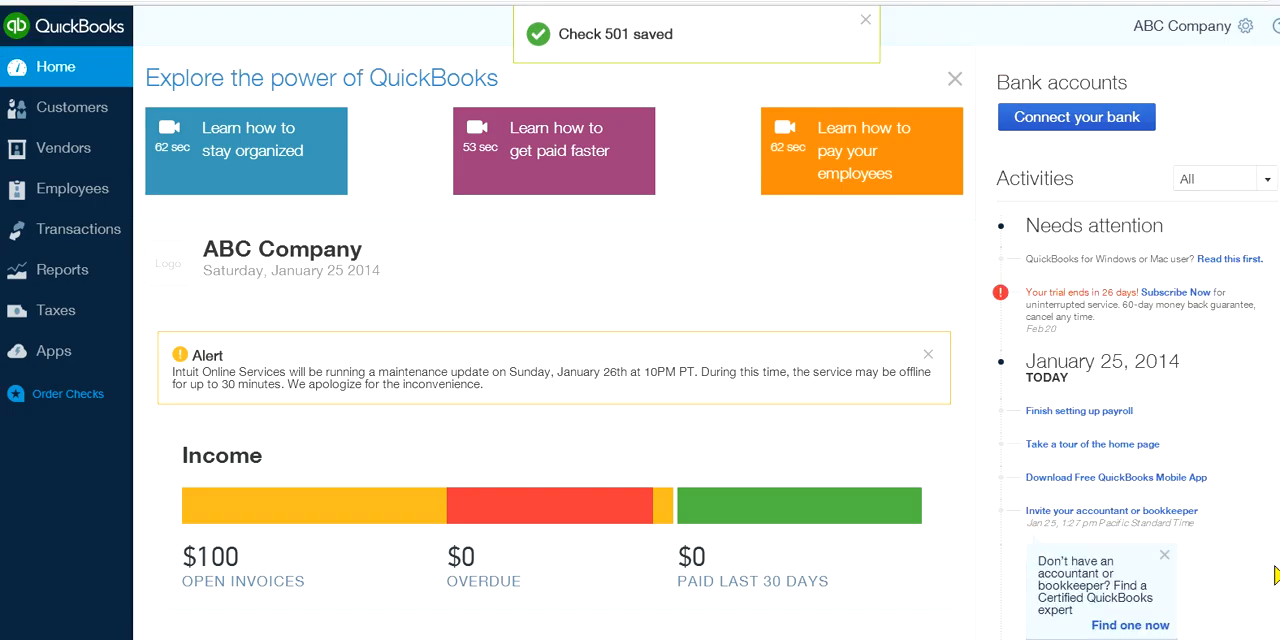
{"action": "left_click", "coordinate": [864, 22]}
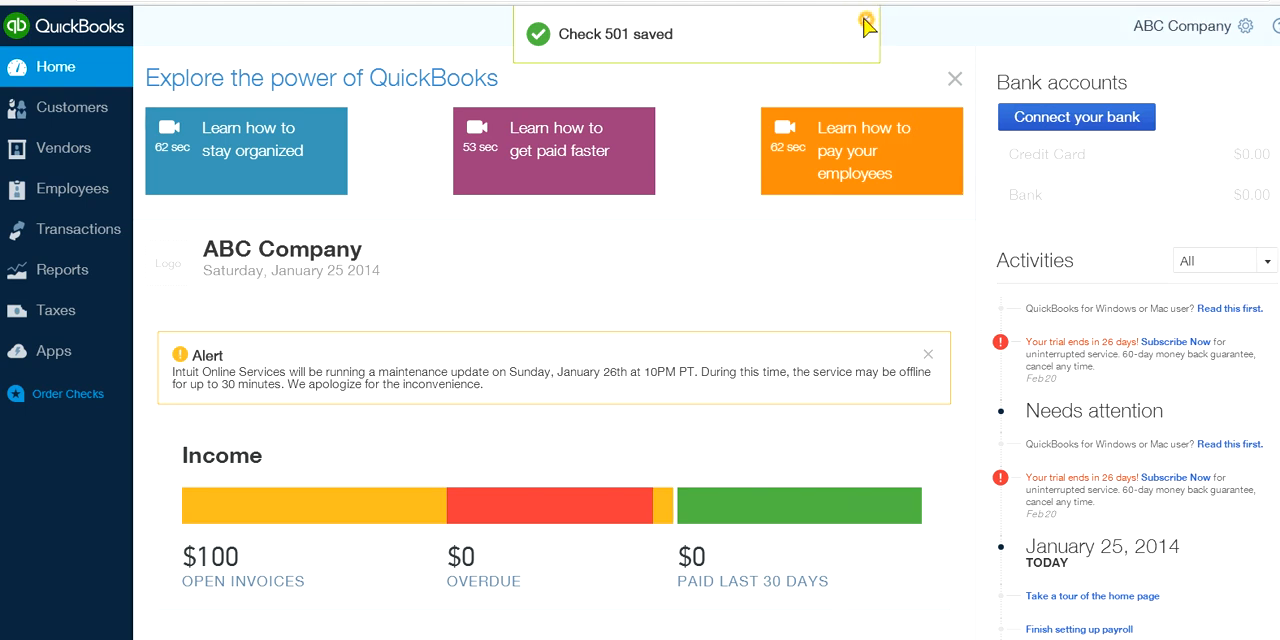
Reopen check 501 from the recent transactions to examine the Checking balance, and close it
{"action": "left_click", "coordinate": [714, 28]}
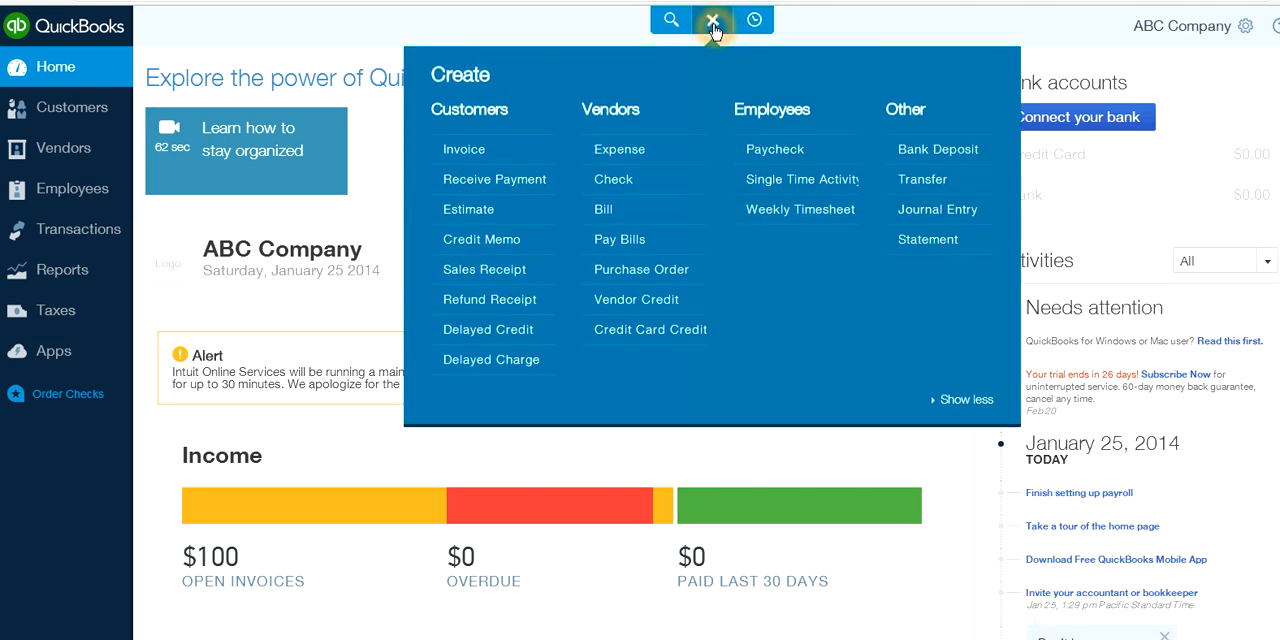
{"action": "left_click", "coordinate": [756, 20]}
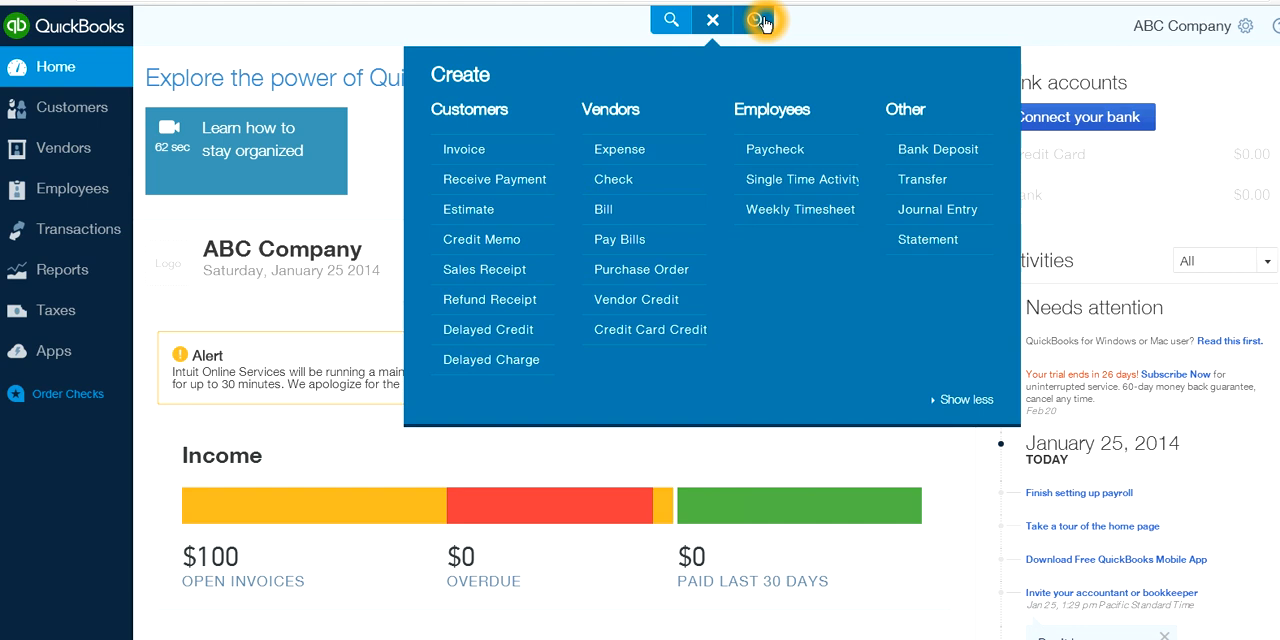
{"action": "left_click", "coordinate": [735, 118]}
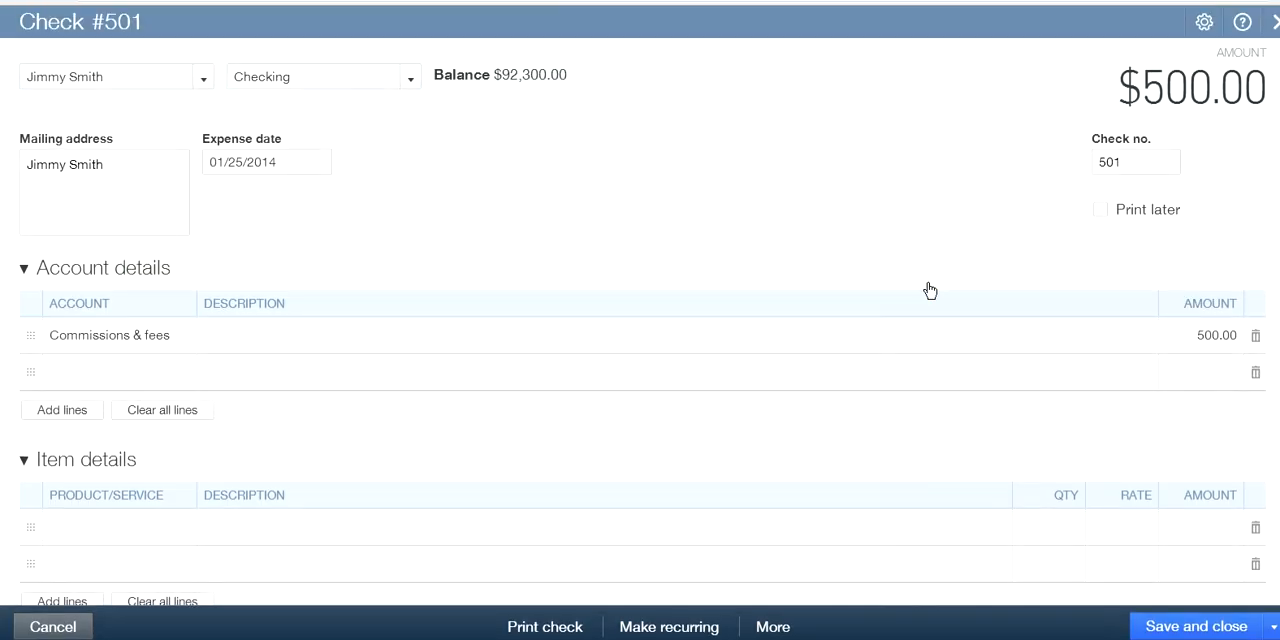
{"action": "left_click", "coordinate": [568, 83]}
{"action": "left_click", "coordinate": [652, 180]}
{"action": "left_click", "coordinate": [1056, 571]}
{"action": "left_click", "coordinate": [1274, 21]}
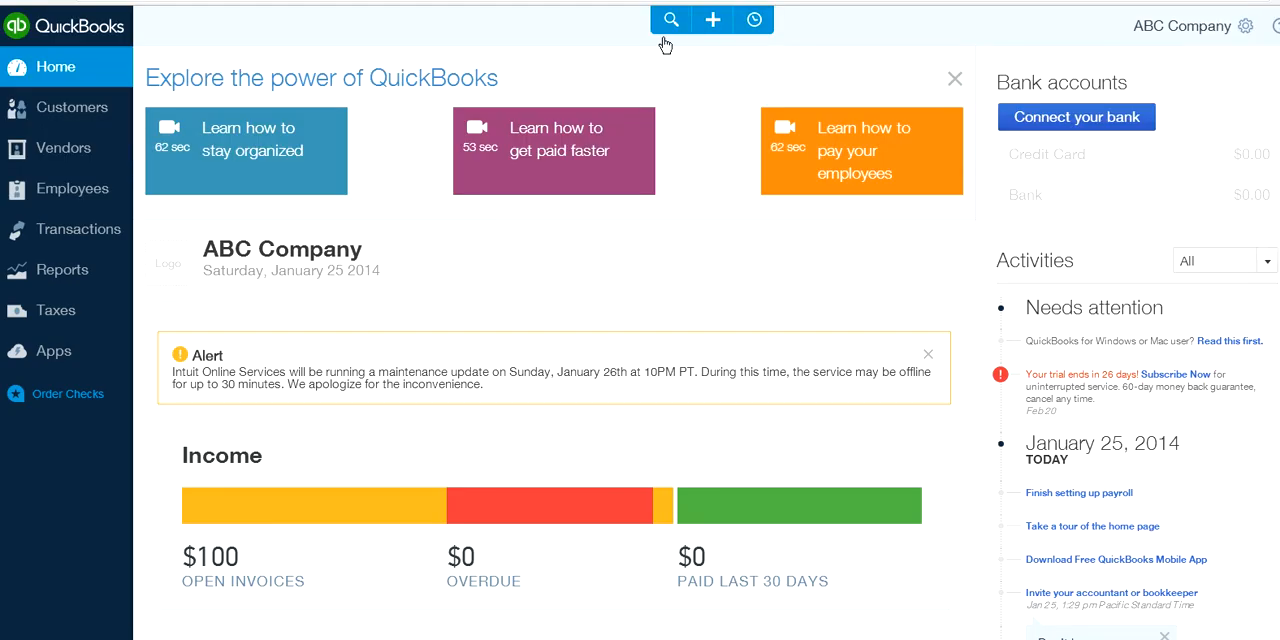
Start a new vendor bill and add California Supplier as a new vendor for it
{"action": "left_click", "coordinate": [712, 24]}
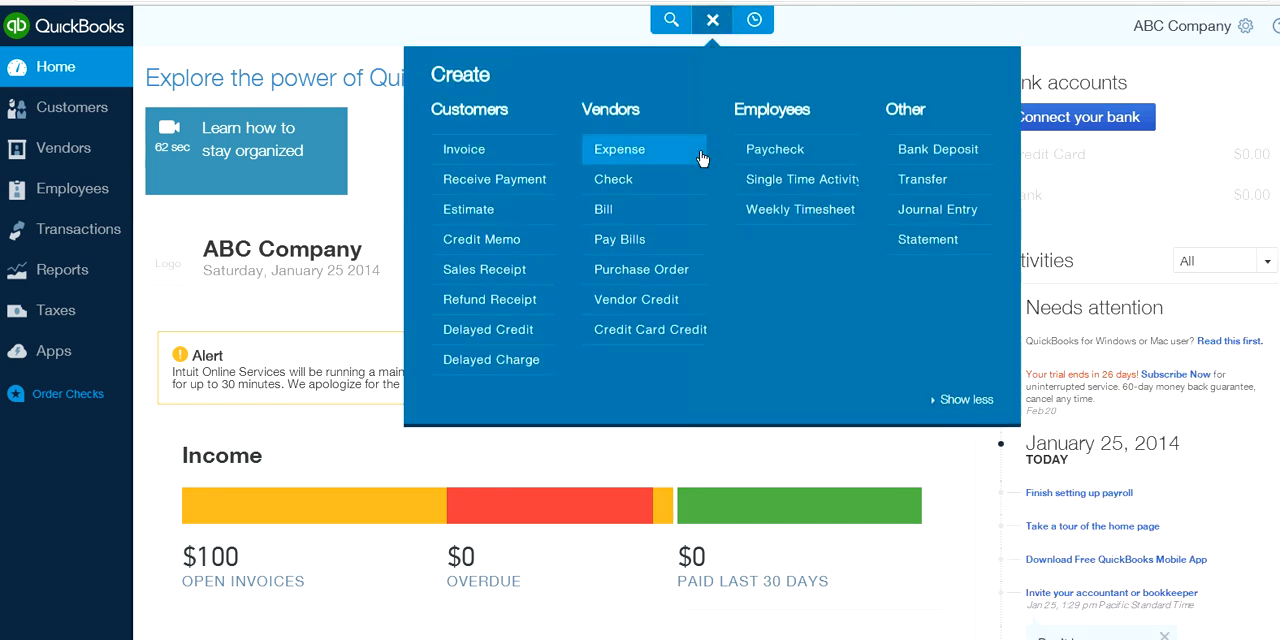
{"action": "left_click", "coordinate": [703, 187]}
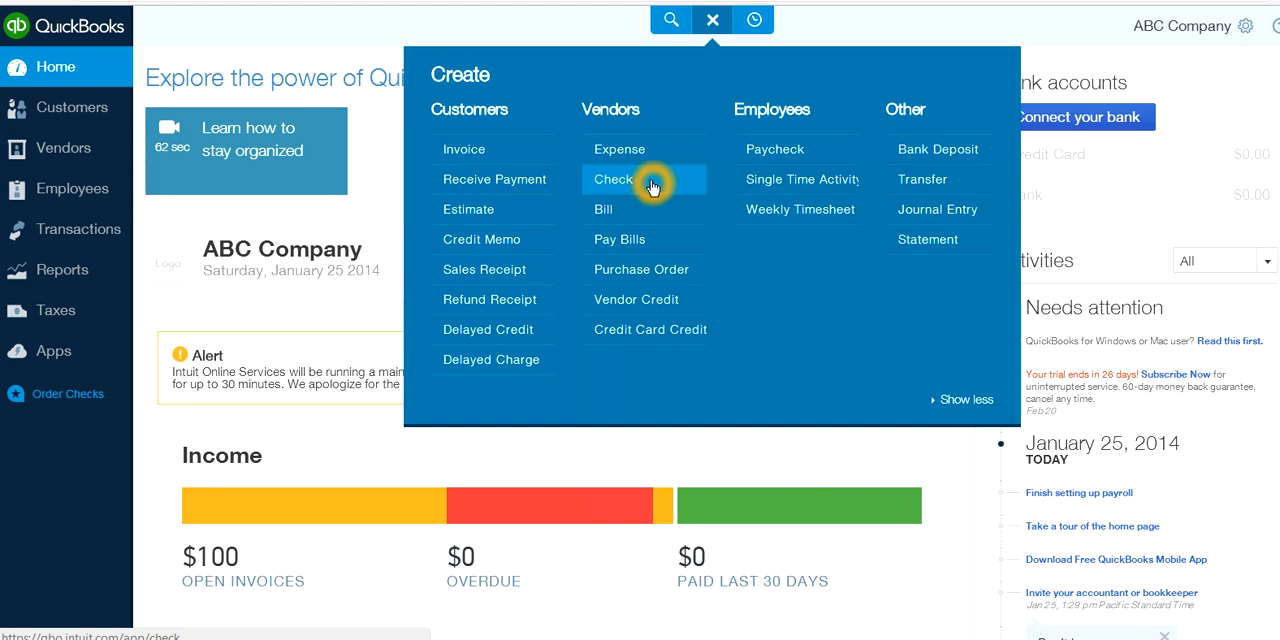
{"action": "left_click", "coordinate": [613, 180]}
{"action": "left_click", "coordinate": [602, 212]}
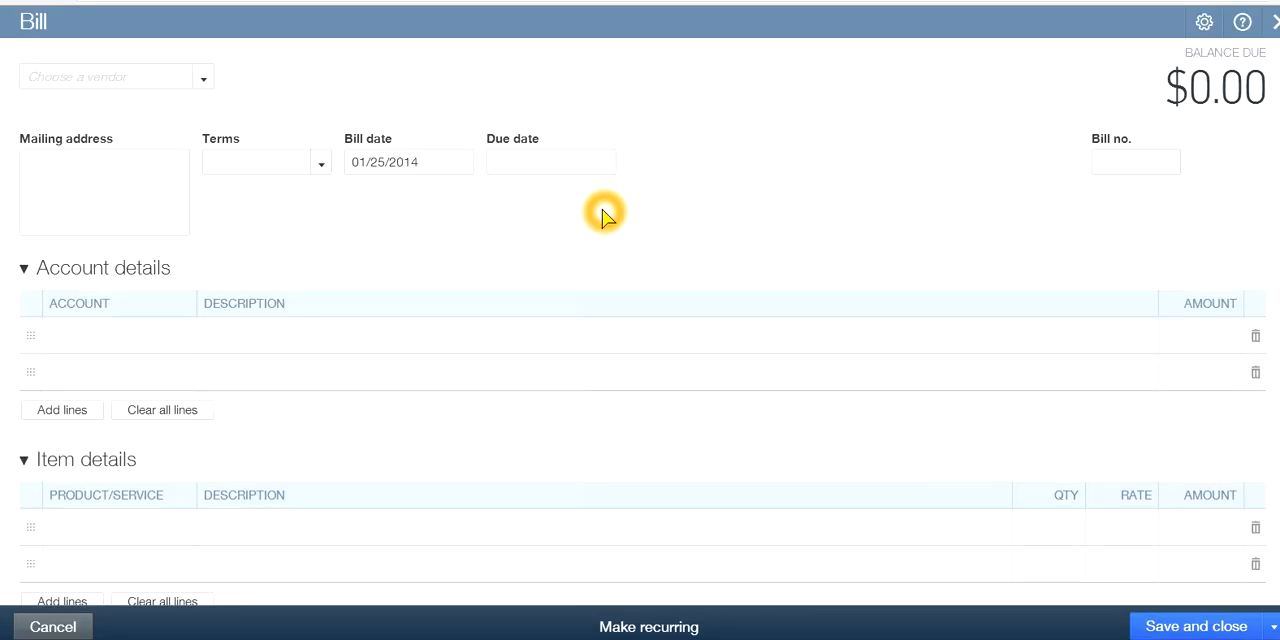
{"action": "left_click", "coordinate": [735, 203]}
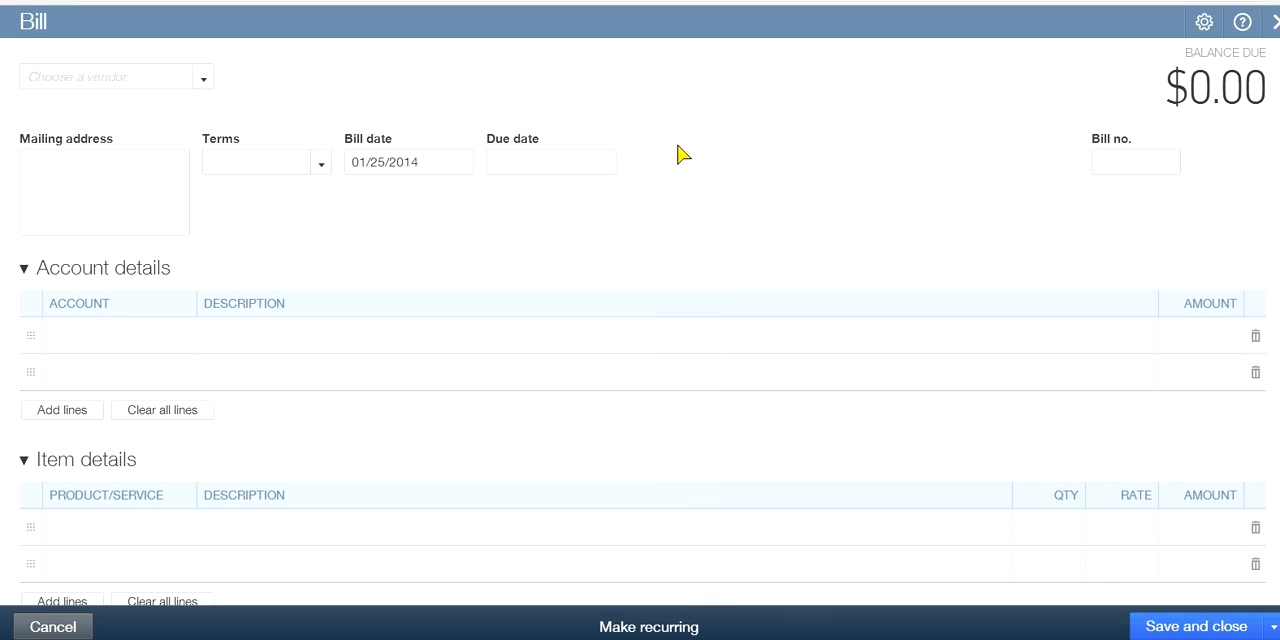
{"action": "left_click", "coordinate": [204, 80]}
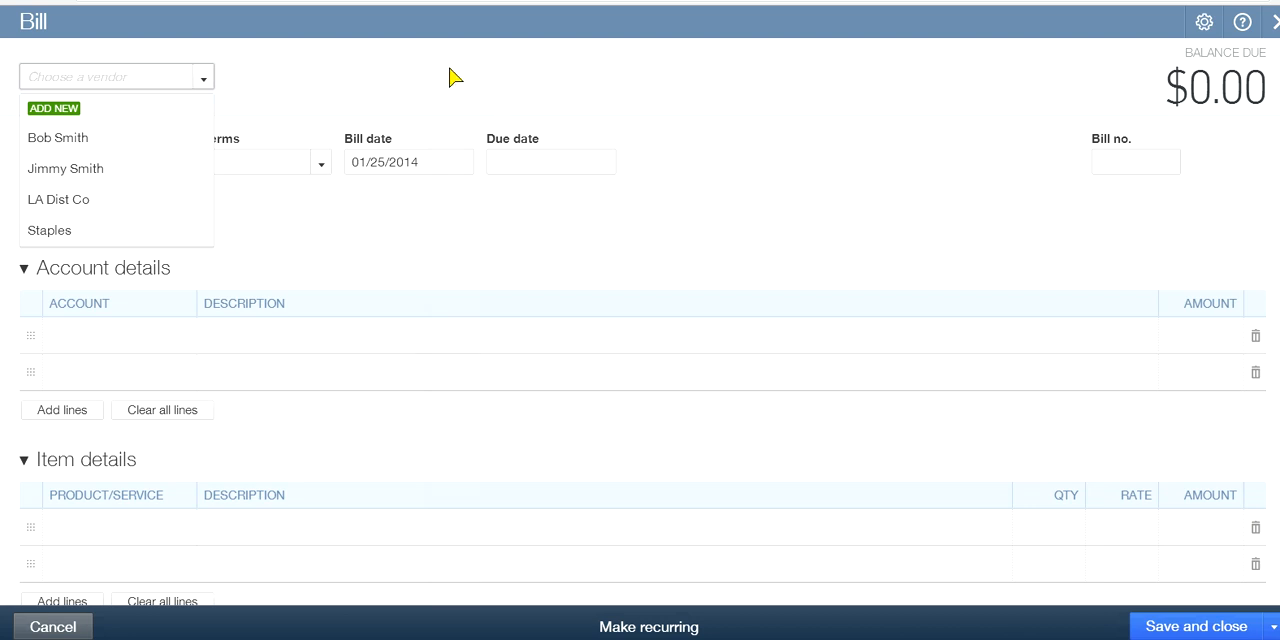
{"action": "type", "text": "California Supplier"}
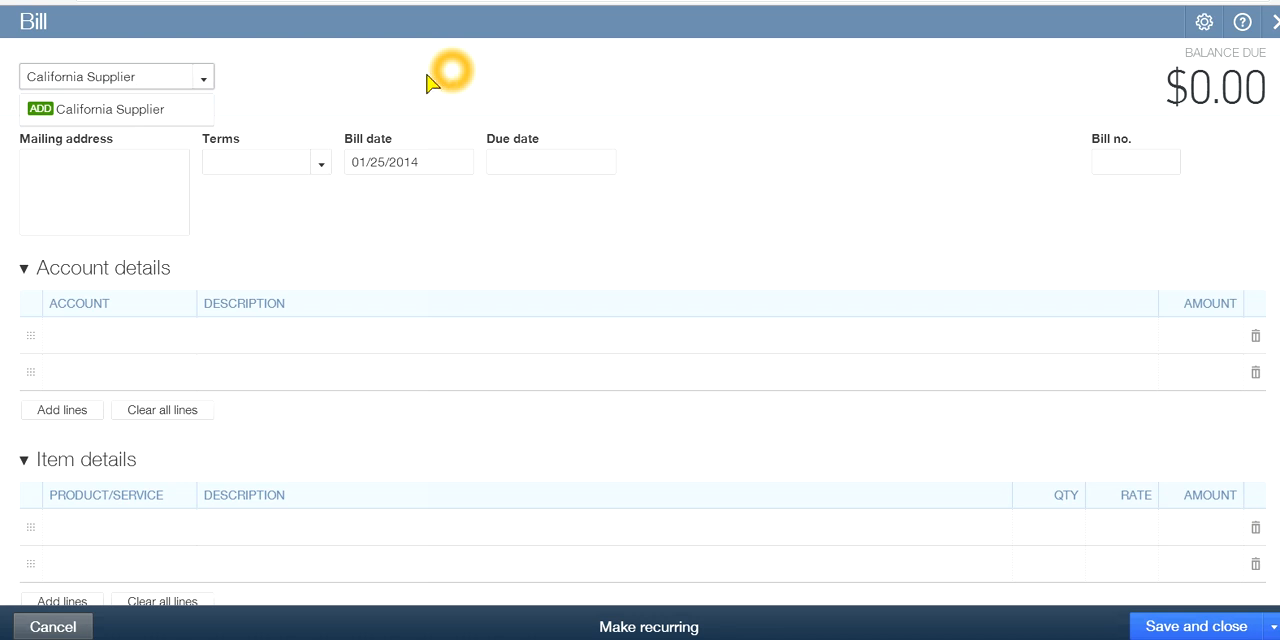
{"action": "left_click", "coordinate": [318, 98]}
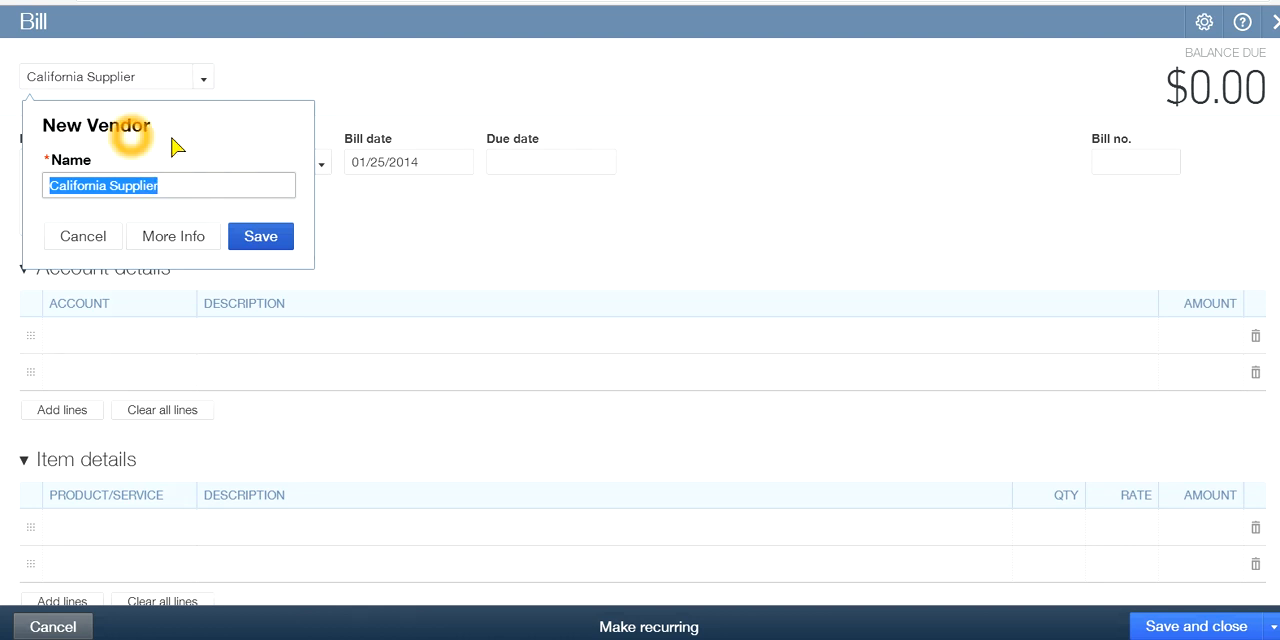
{"action": "left_click", "coordinate": [262, 238]}
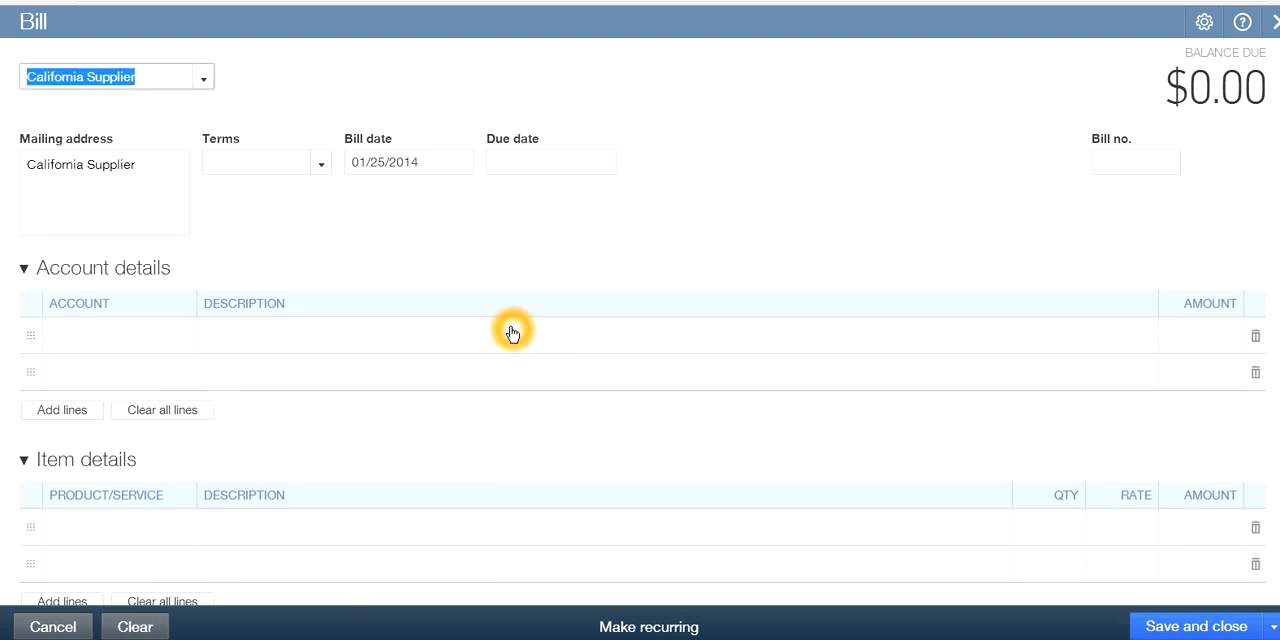
Set the bill's terms to Net 30 and its bill number to 456
{"action": "left_click", "coordinate": [321, 167]}
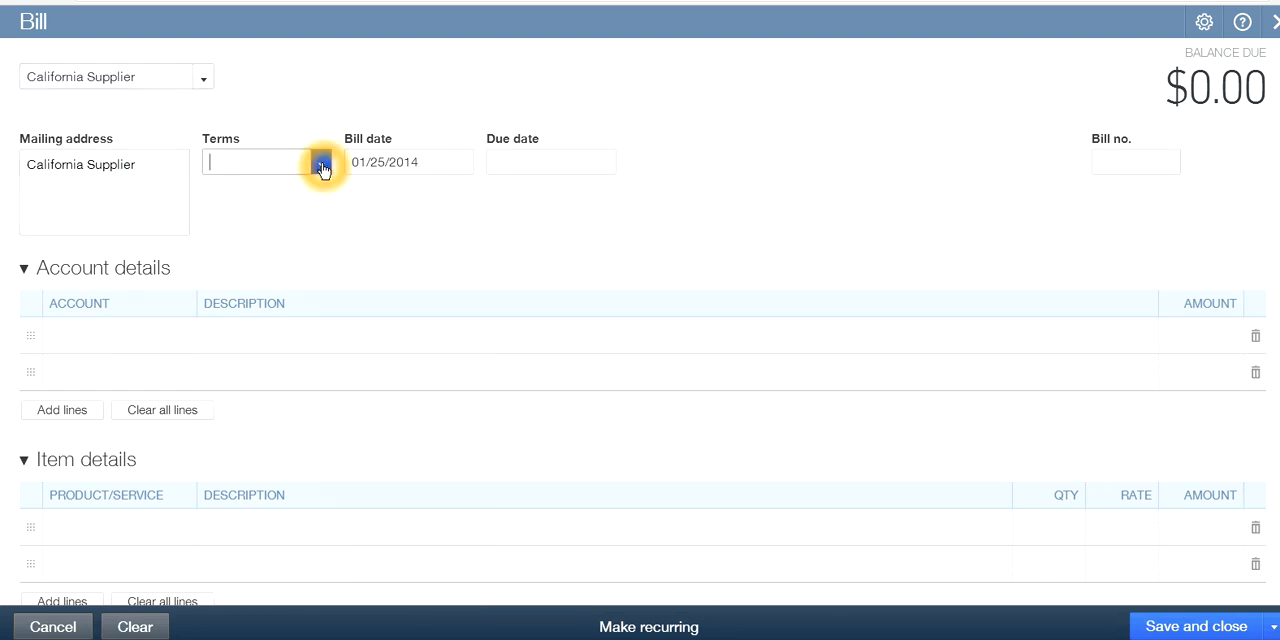
{"action": "left_click", "coordinate": [285, 248]}
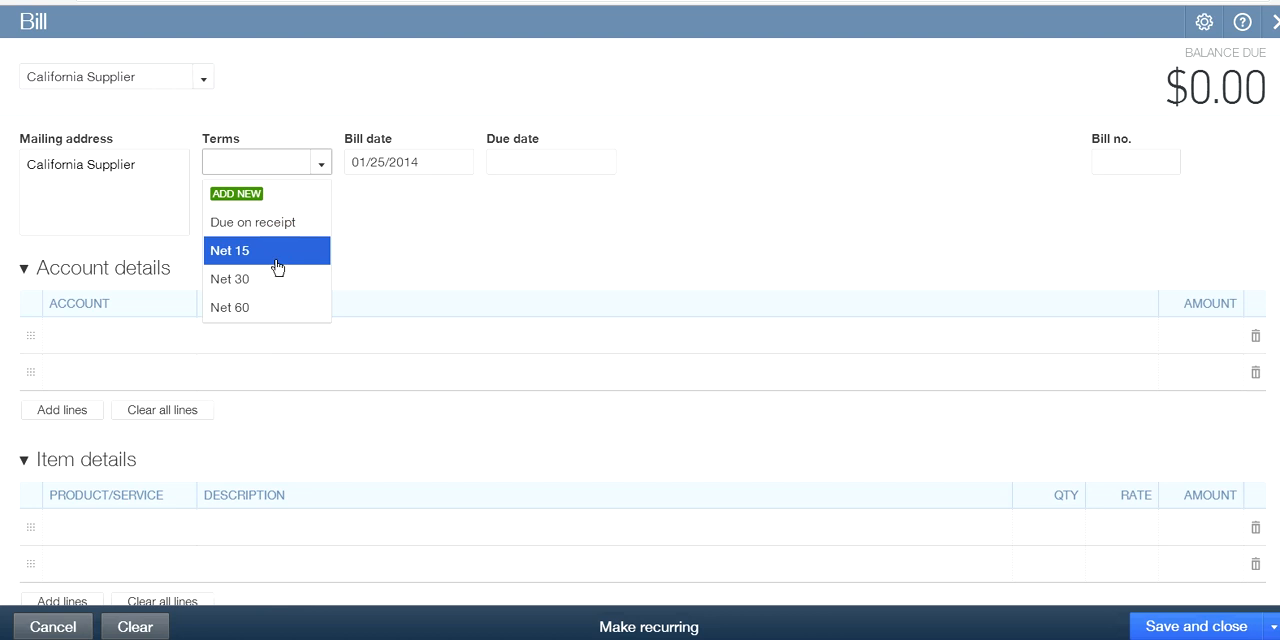
{"action": "left_click", "coordinate": [226, 283]}
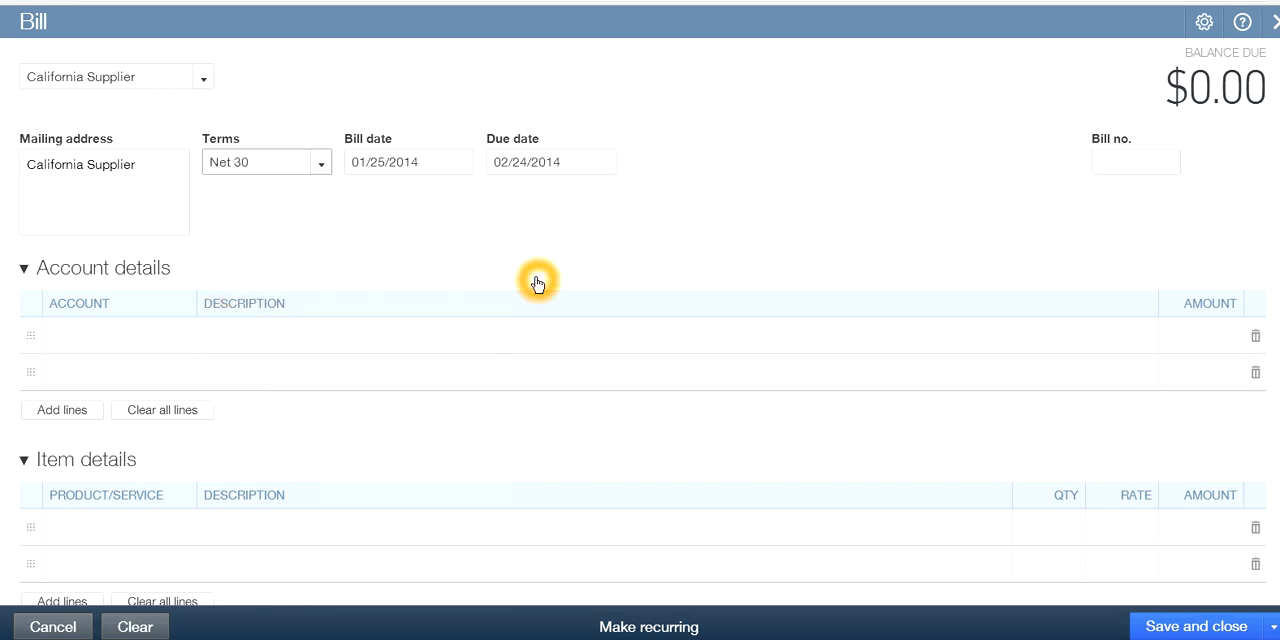
{"action": "left_click", "coordinate": [388, 170]}
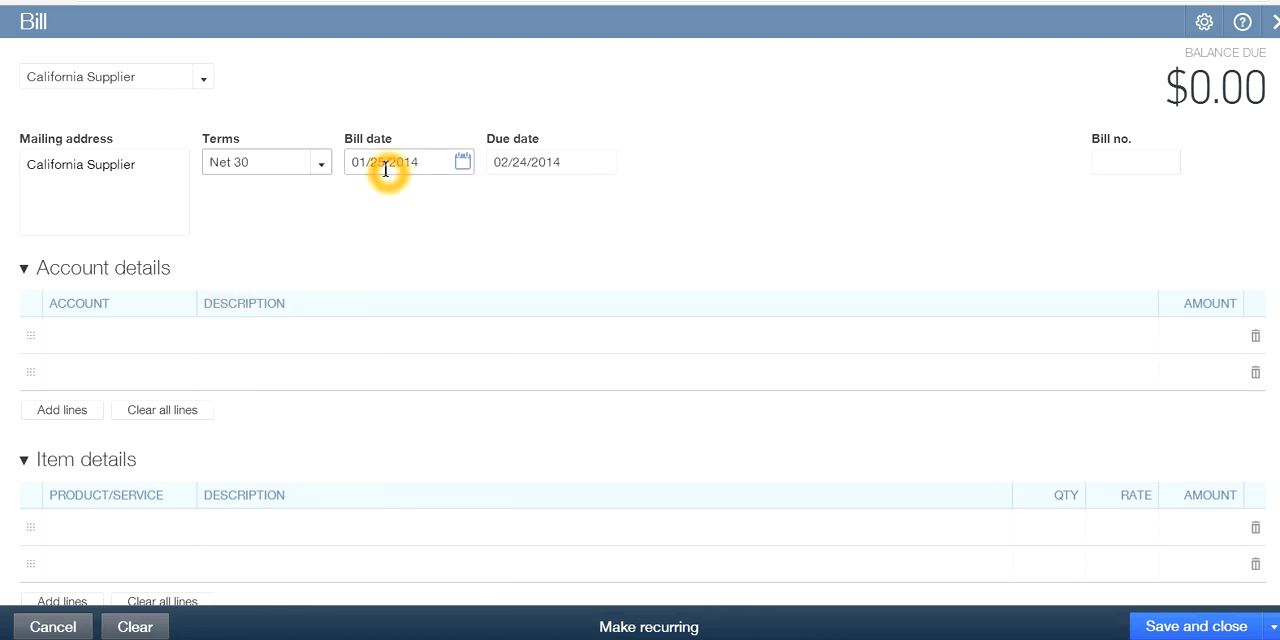
{"action": "left_click", "coordinate": [622, 169]}
{"action": "left_click", "coordinate": [527, 171]}
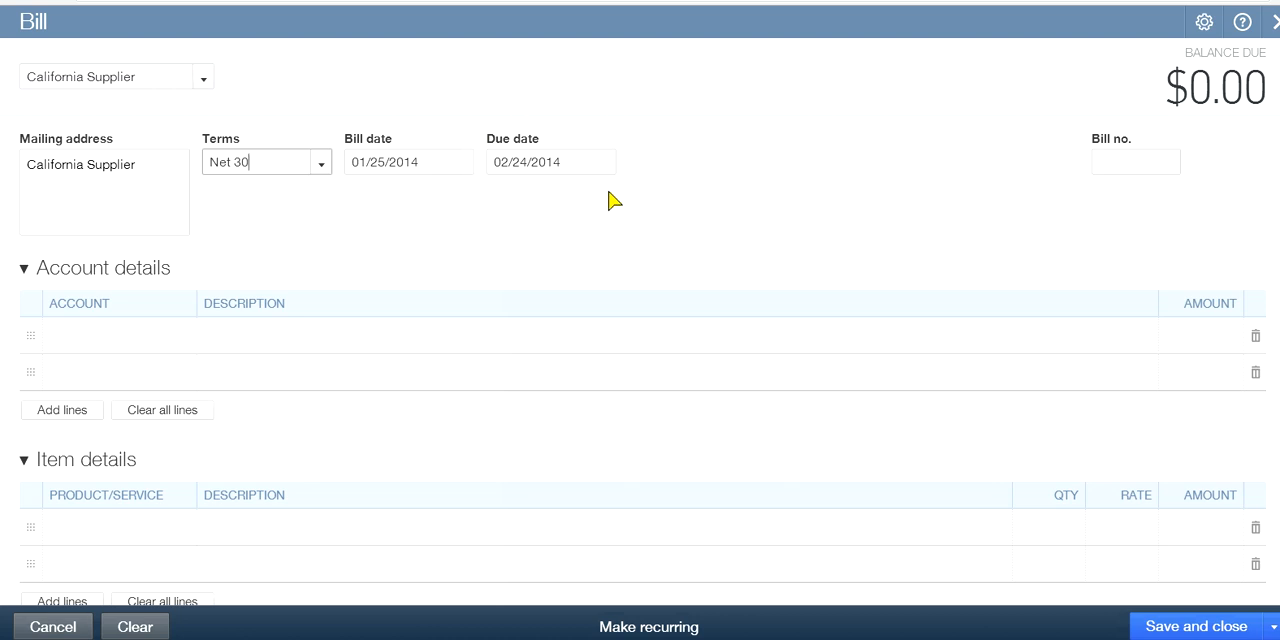
{"action": "left_click", "coordinate": [780, 212]}
{"action": "left_click", "coordinate": [1105, 162]}
{"action": "left_click", "coordinate": [842, 163]}
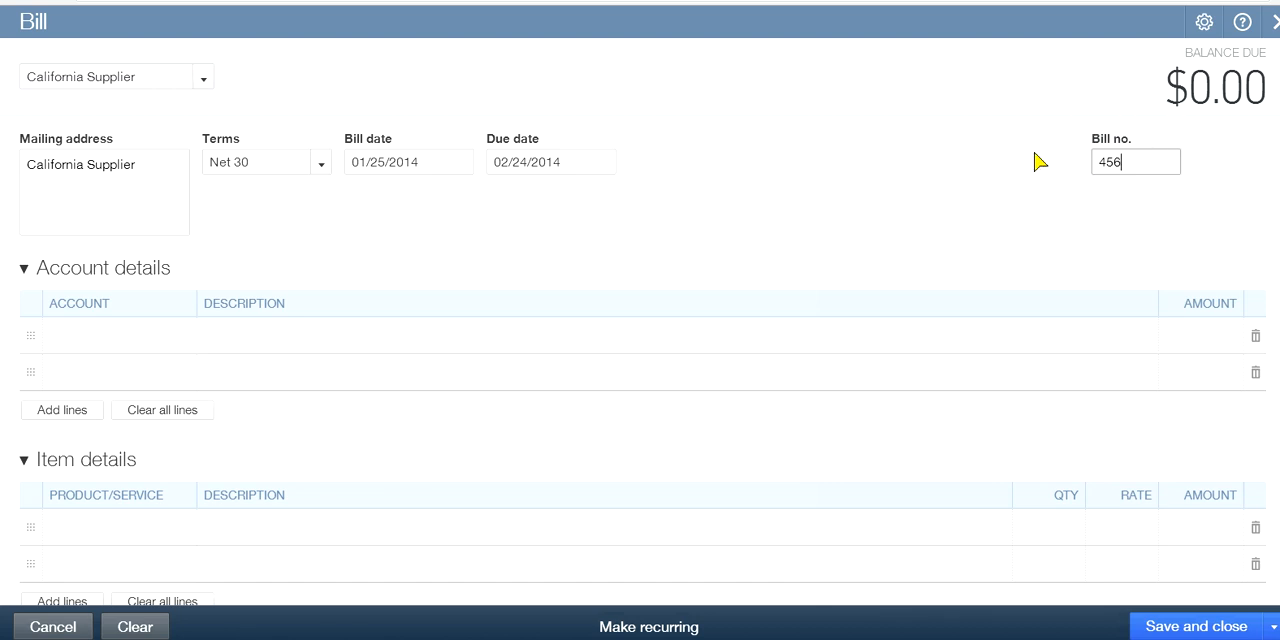
Enter Job Materials with an amount of 1,200.00 on the bill's first account details line
{"action": "left_click", "coordinate": [165, 300]}
{"action": "left_click", "coordinate": [92, 335]}
{"action": "left_click", "coordinate": [182, 341]}
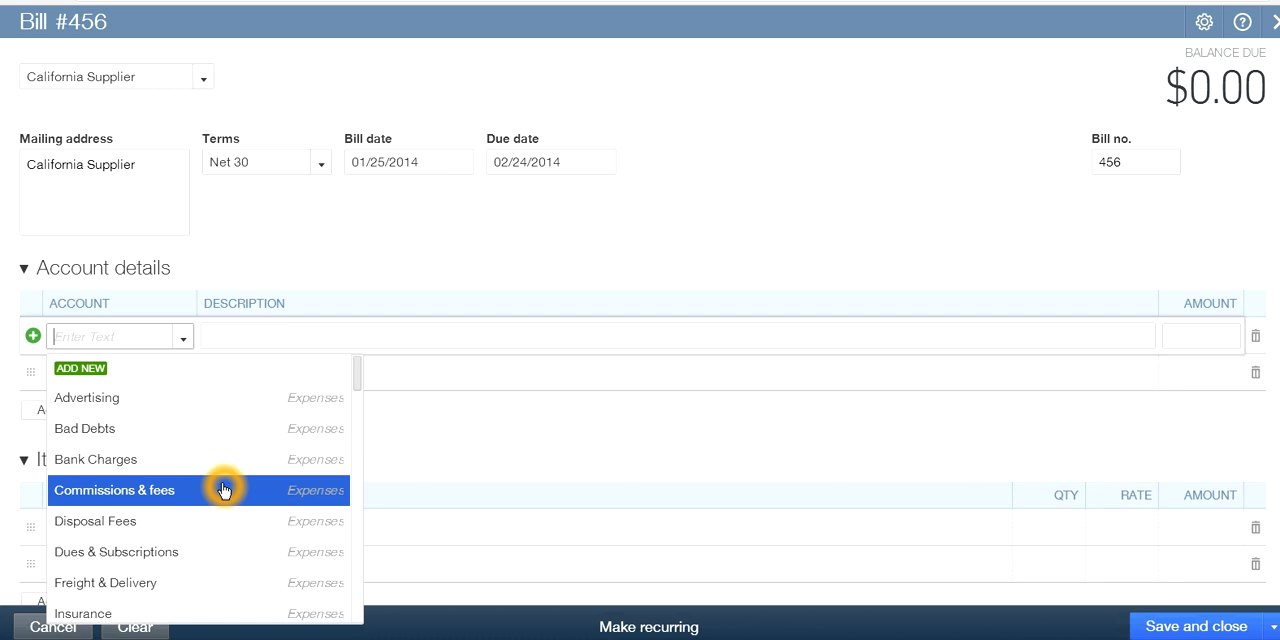
{"action": "scroll", "coordinate": [224, 490], "scroll_direction": "down", "scroll_amount": 2}
{"action": "scroll", "coordinate": [224, 490], "scroll_direction": "down", "scroll_amount": 4}
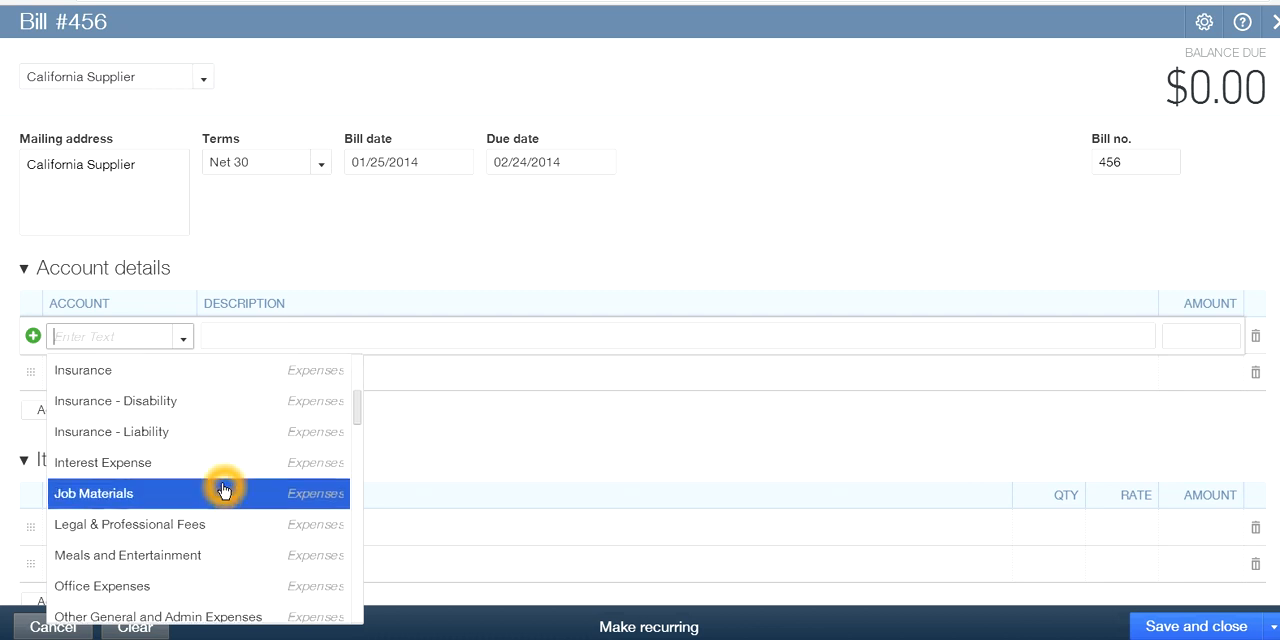
{"action": "scroll", "coordinate": [224, 490], "scroll_direction": "up", "scroll_amount": 6}
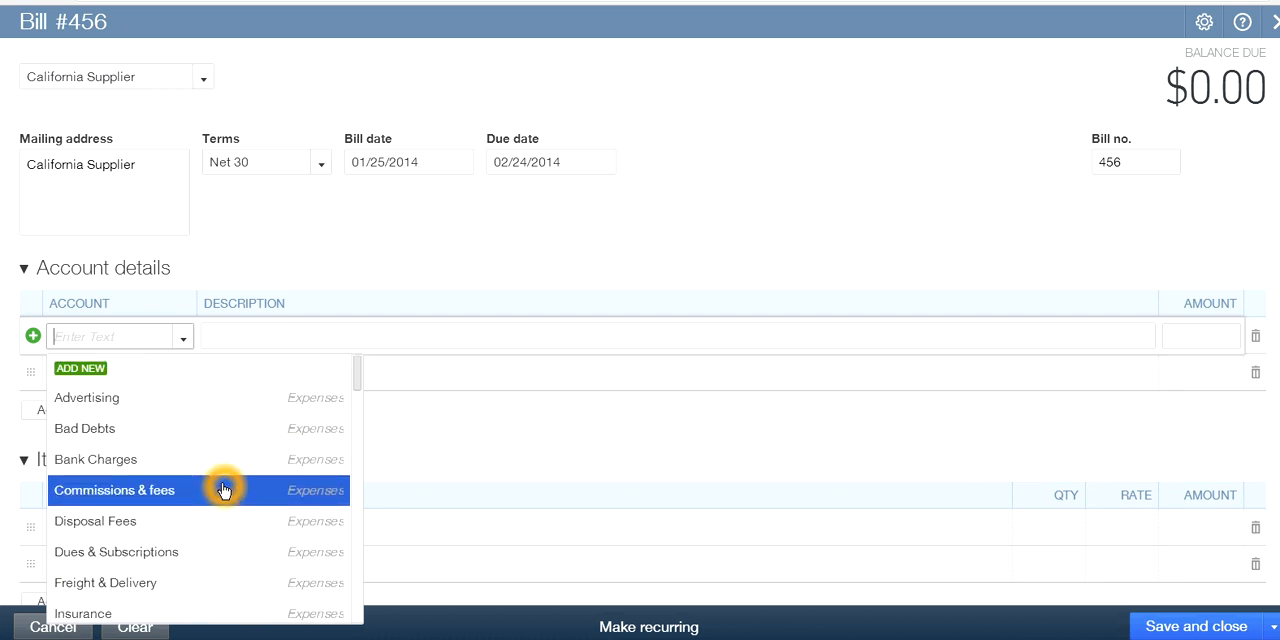
{"action": "scroll", "coordinate": [231, 485], "scroll_direction": "down", "scroll_amount": 6}
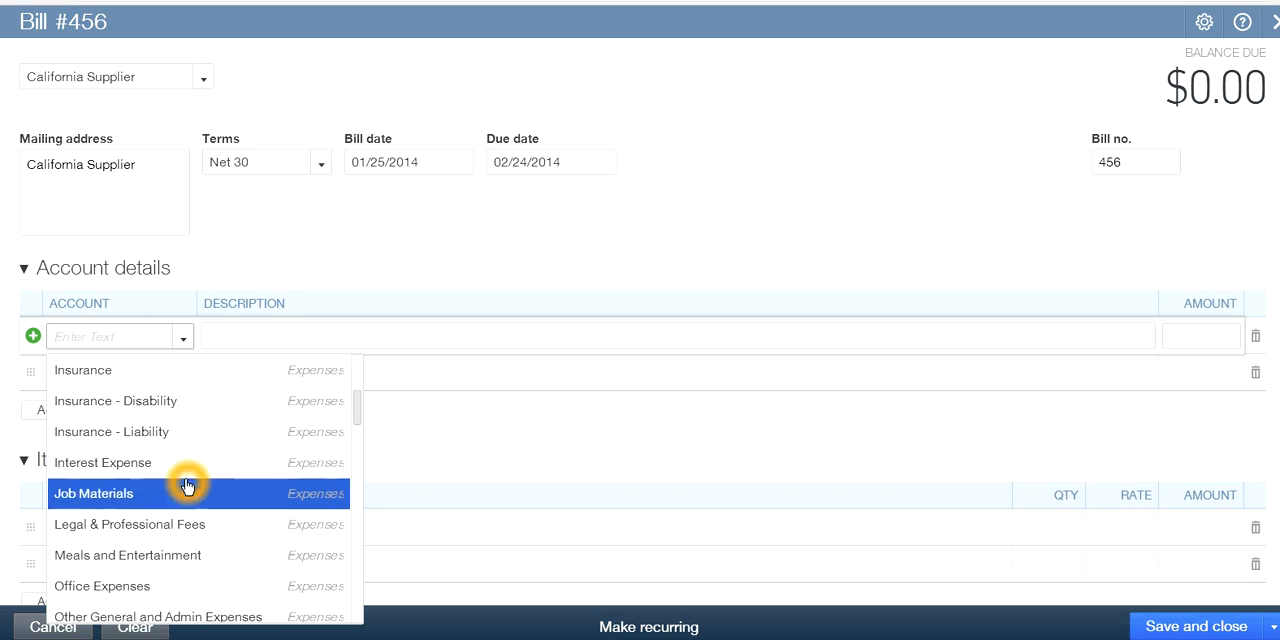
{"action": "left_click", "coordinate": [115, 494]}
{"action": "left_click", "coordinate": [472, 483]}
{"action": "left_click", "coordinate": [1185, 335]}
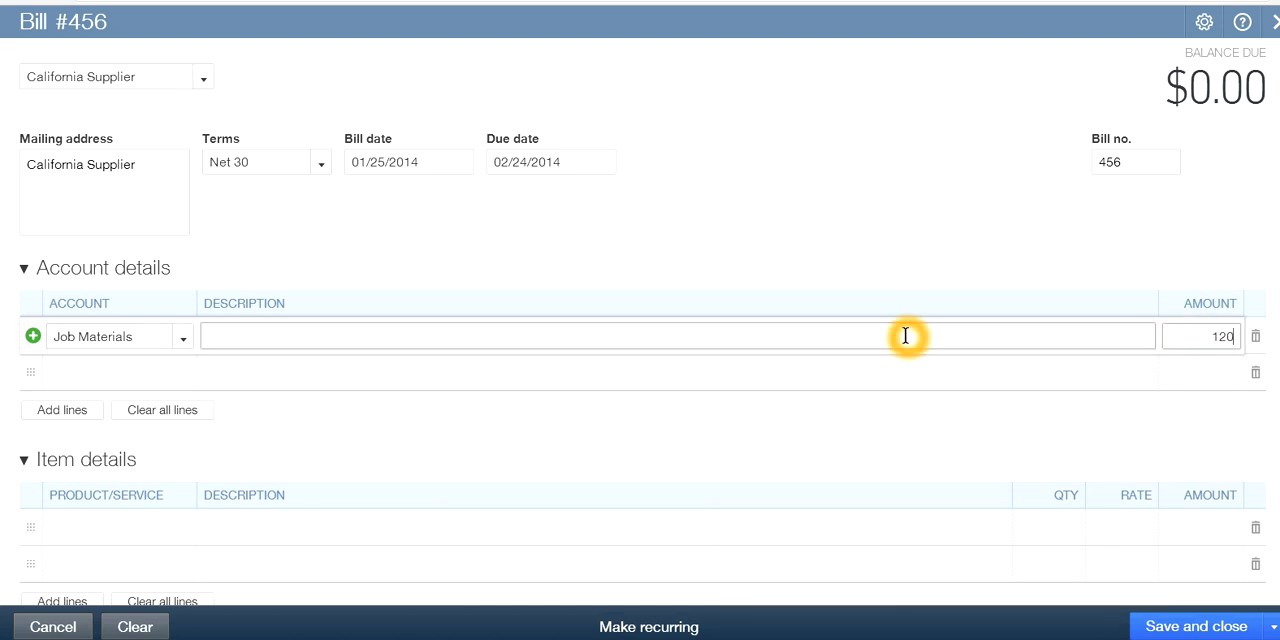
{"action": "type", "text": "1,200.00"}
{"action": "left_click", "coordinate": [234, 360]}
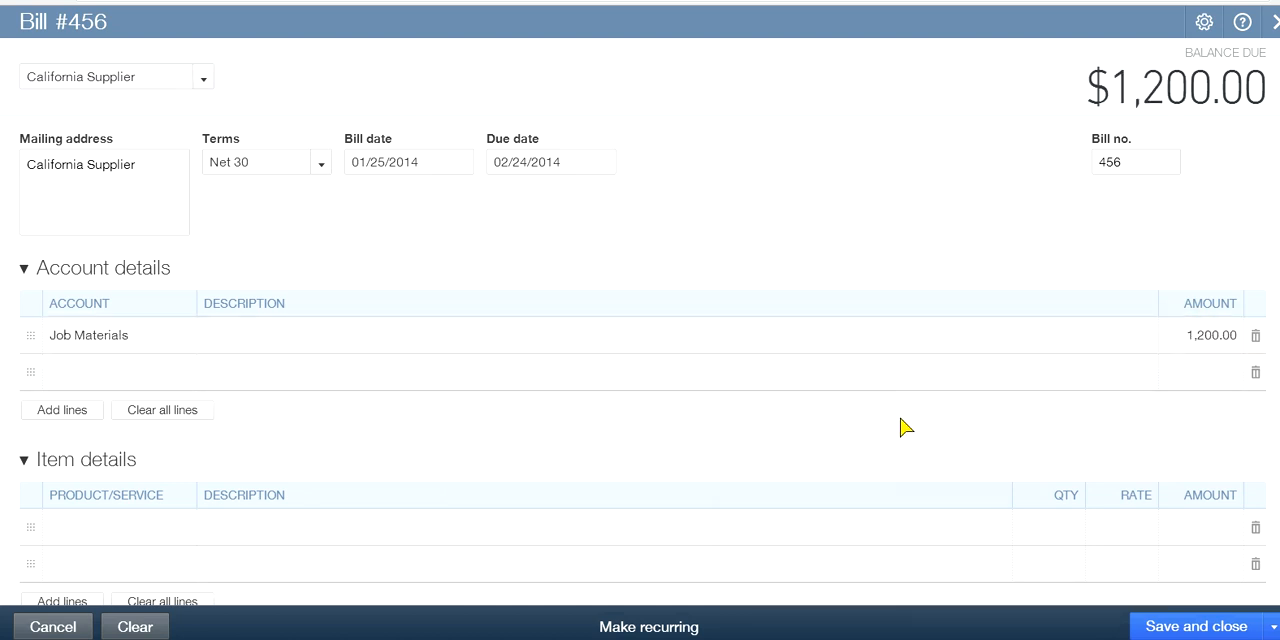
Review the completed California Supplier bill, and save and close it
{"action": "left_click", "coordinate": [864, 312]}
{"action": "left_click", "coordinate": [1056, 266]}
{"action": "left_click", "coordinate": [1098, 270]}
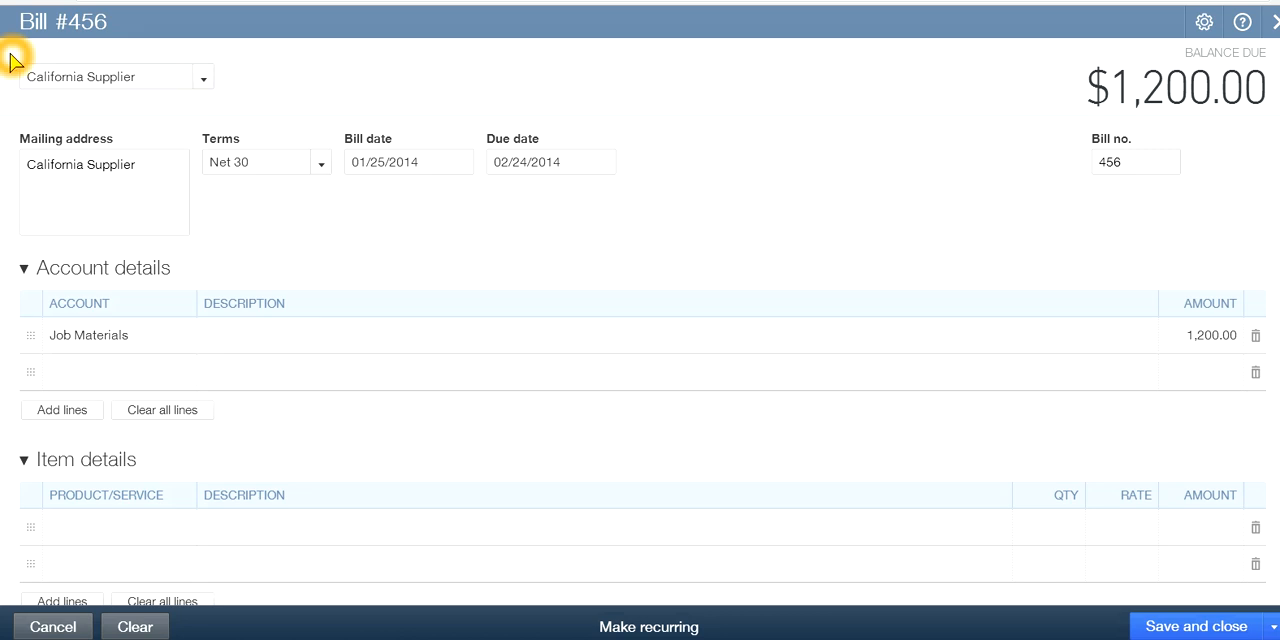
{"action": "left_click", "coordinate": [1177, 124]}
{"action": "left_click", "coordinate": [1036, 174]}
{"action": "left_click", "coordinate": [331, 248]}
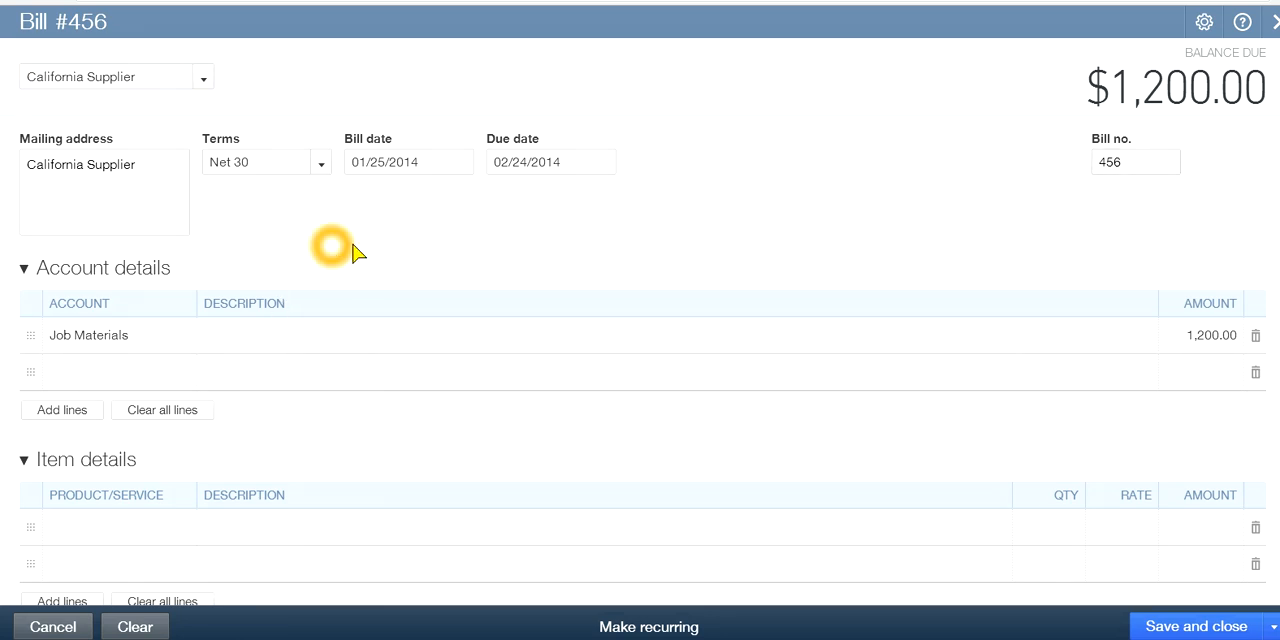
{"action": "left_click", "coordinate": [422, 137]}
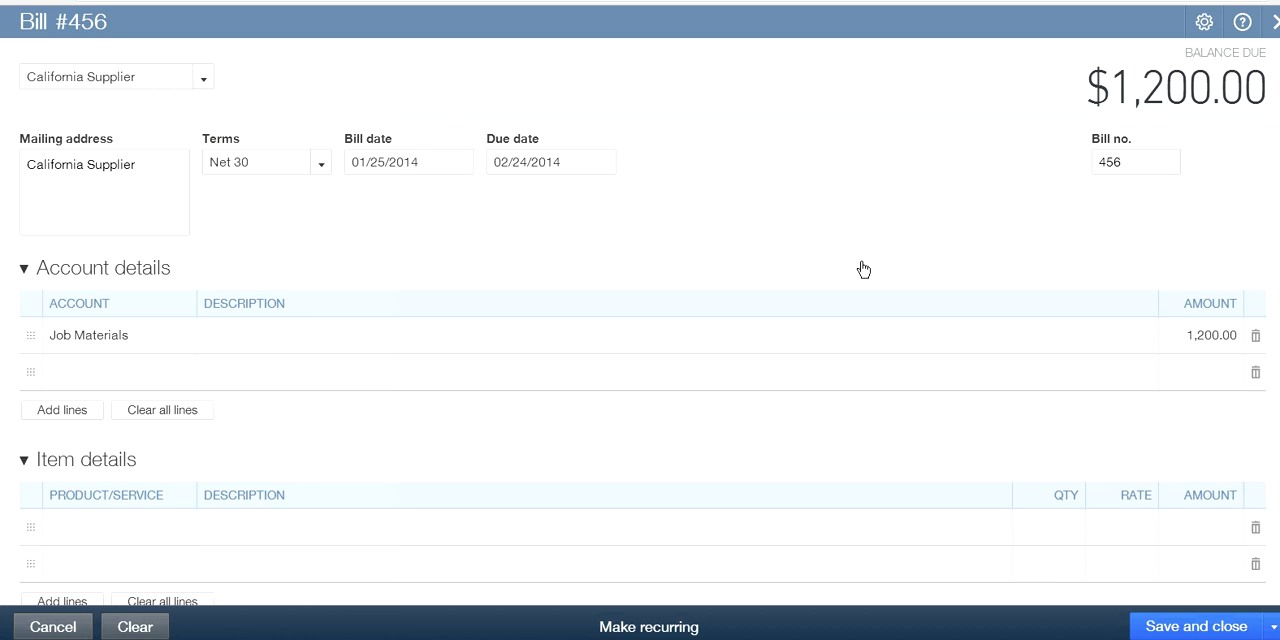
{"action": "left_click", "coordinate": [827, 259]}
{"action": "left_click", "coordinate": [784, 166]}
{"action": "left_click", "coordinate": [1176, 625]}
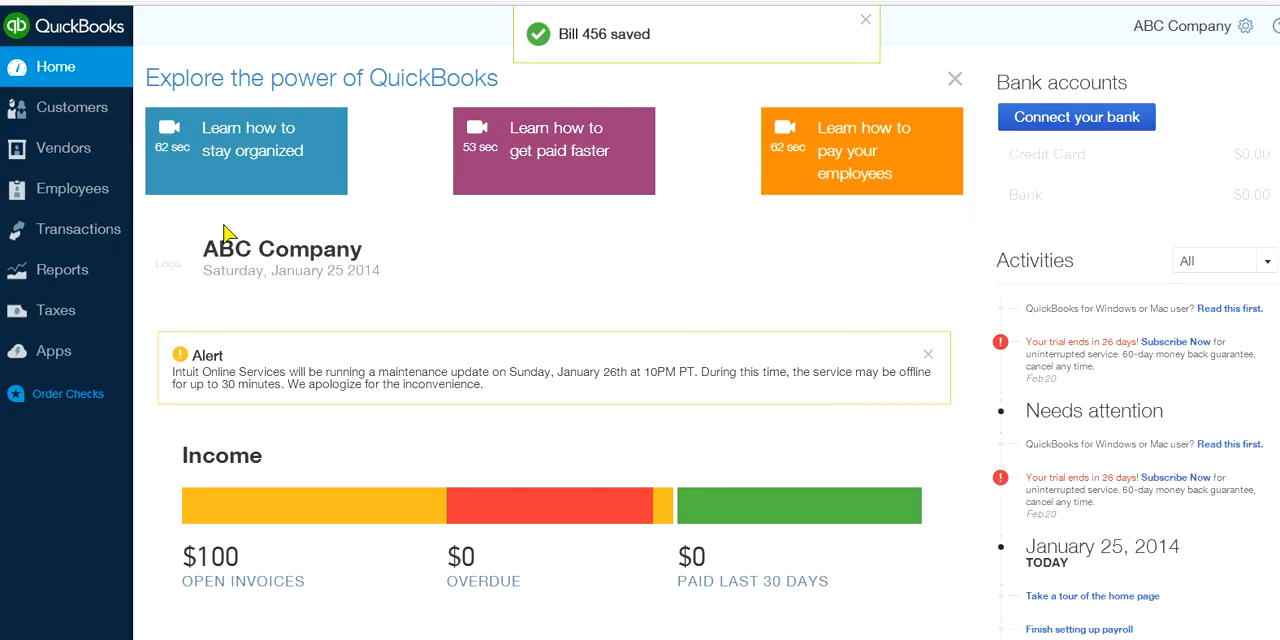
Open the vendor list to examine California Supplier's pending bills and balance
{"action": "left_click", "coordinate": [56, 148]}
{"action": "left_click", "coordinate": [70, 153]}
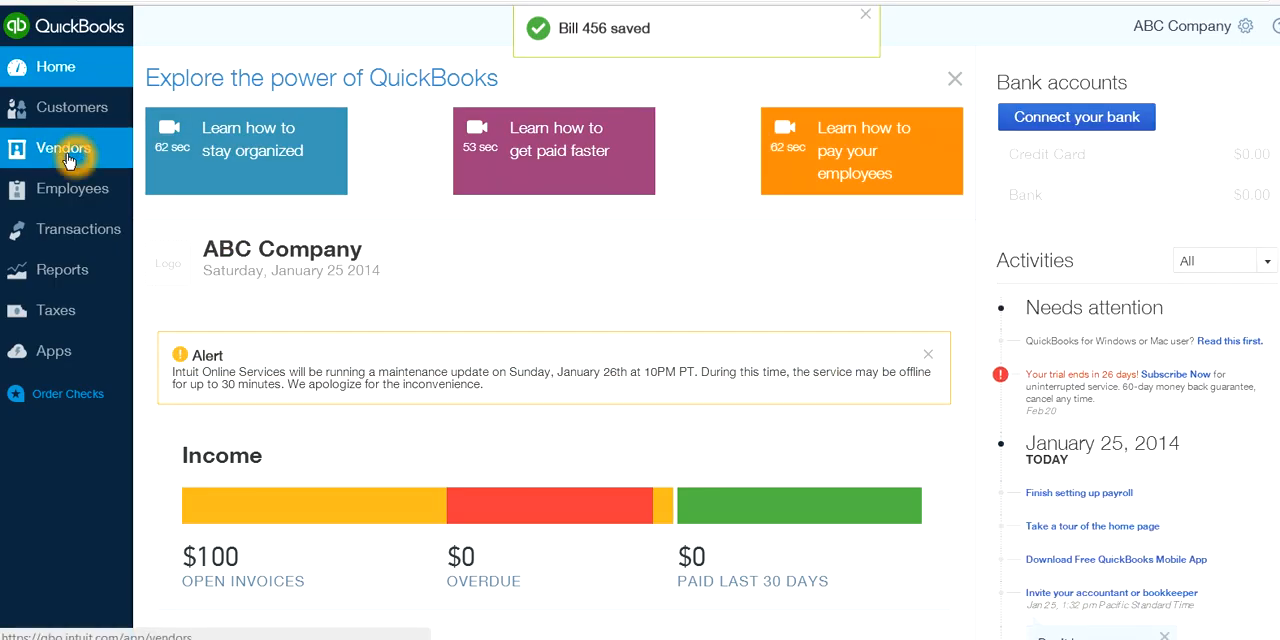
{"action": "left_click", "coordinate": [78, 155]}
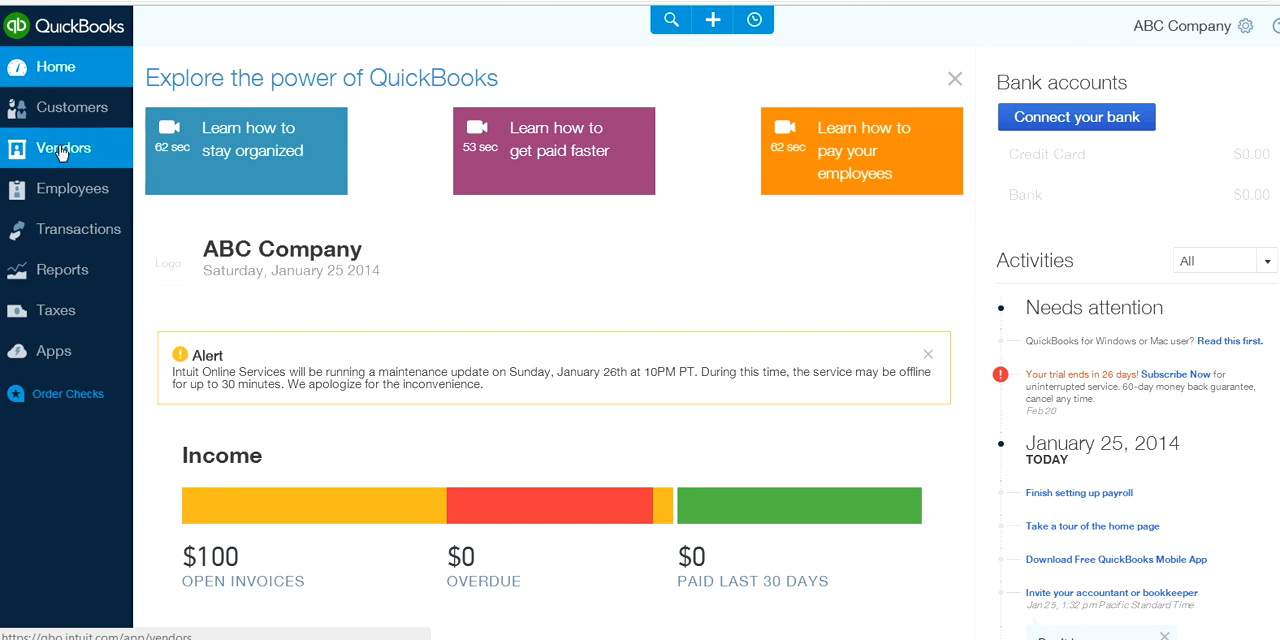
{"action": "left_click", "coordinate": [58, 152]}
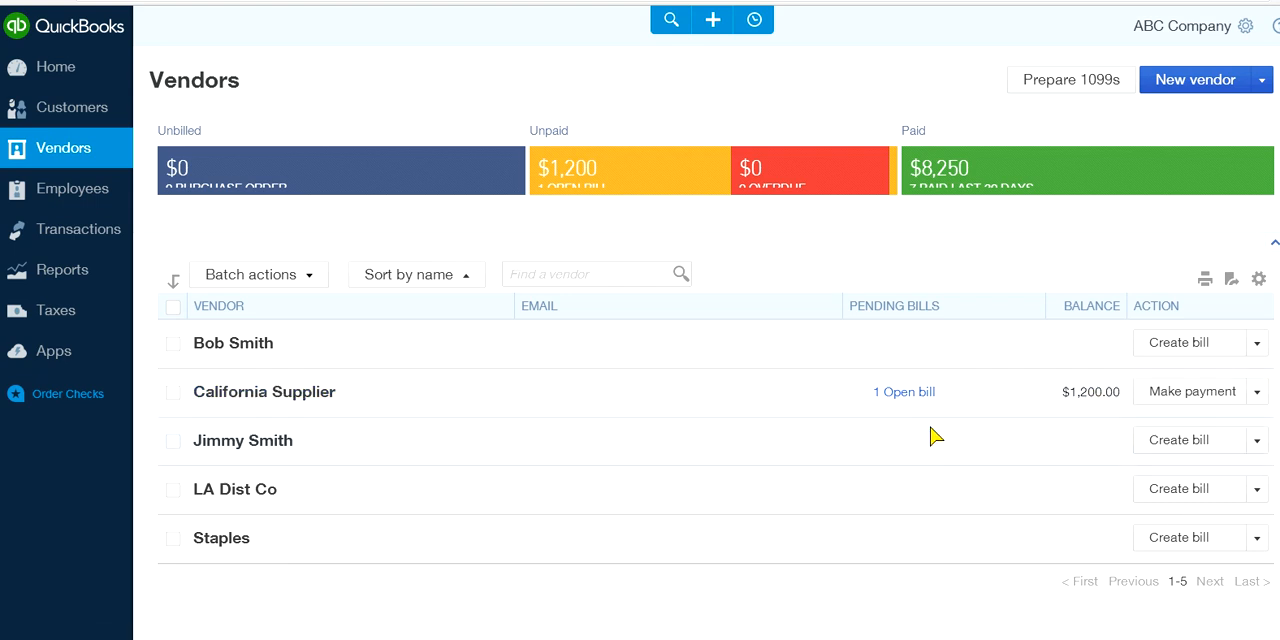
{"action": "left_click", "coordinate": [1097, 432]}
{"action": "left_click", "coordinate": [777, 100]}
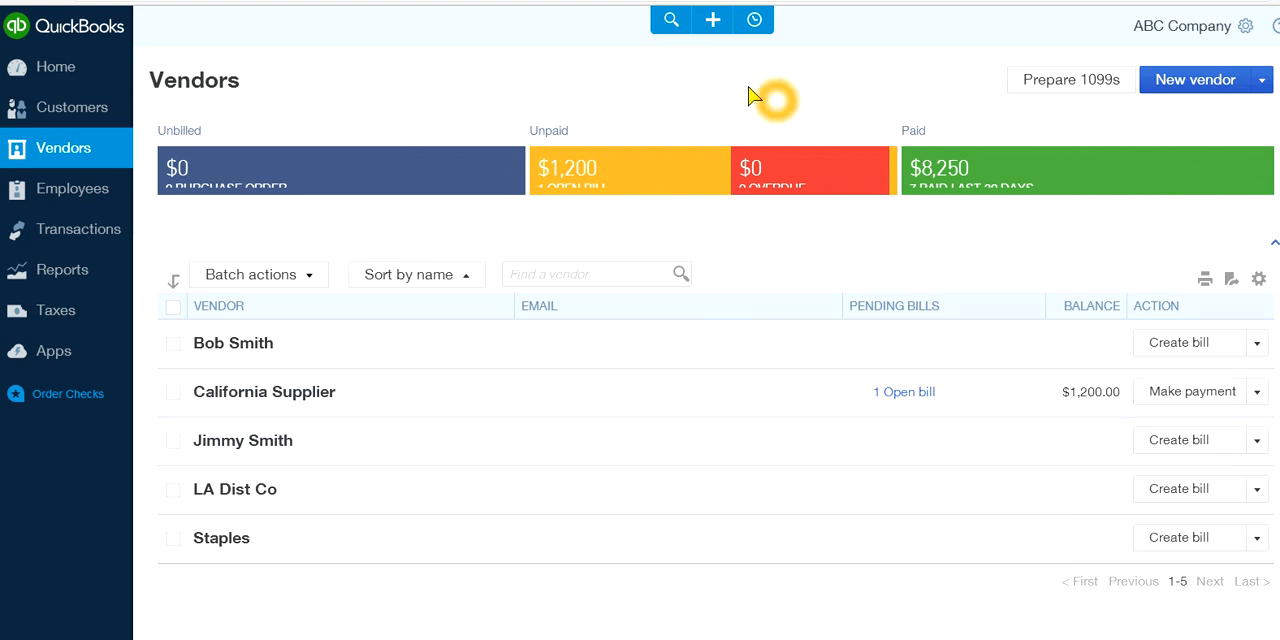
Open the Pay Bills page and examine its payment account and list of bills
{"action": "left_click", "coordinate": [713, 22]}
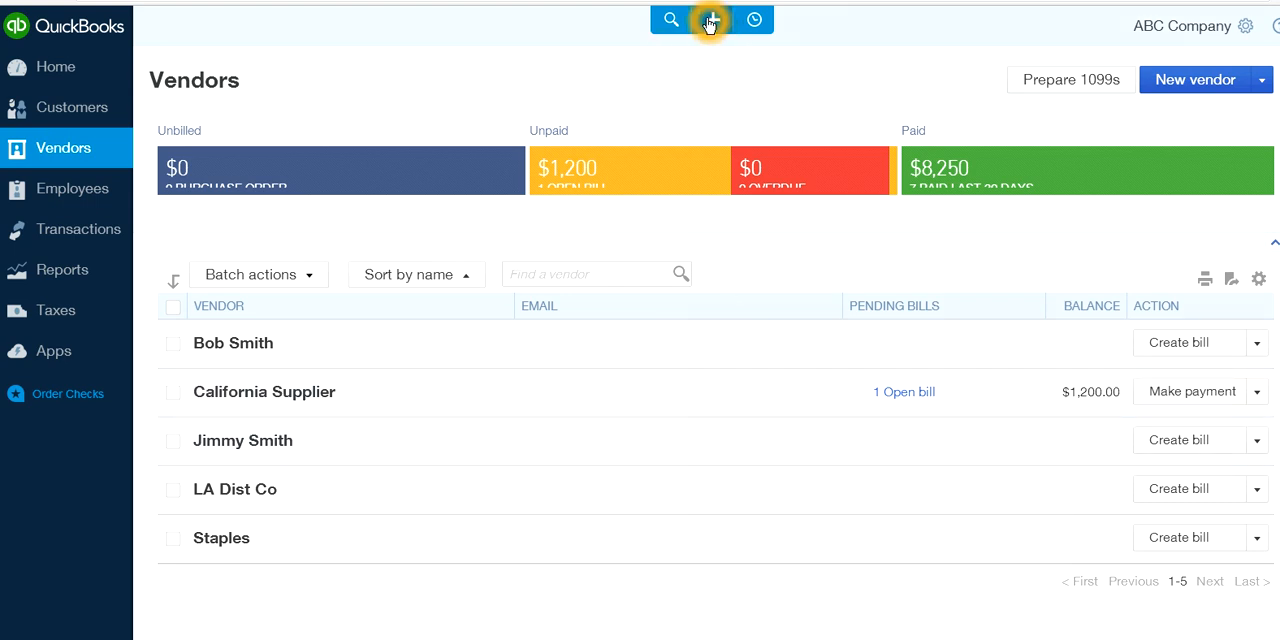
{"action": "left_click", "coordinate": [711, 22]}
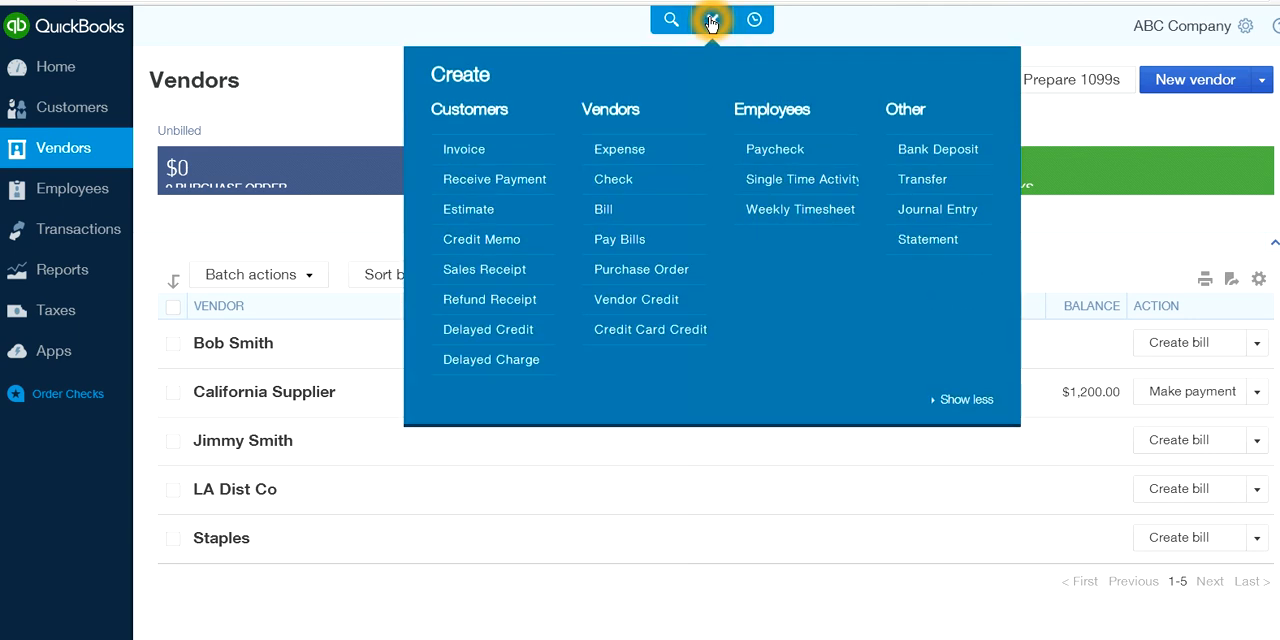
{"action": "left_click", "coordinate": [614, 244]}
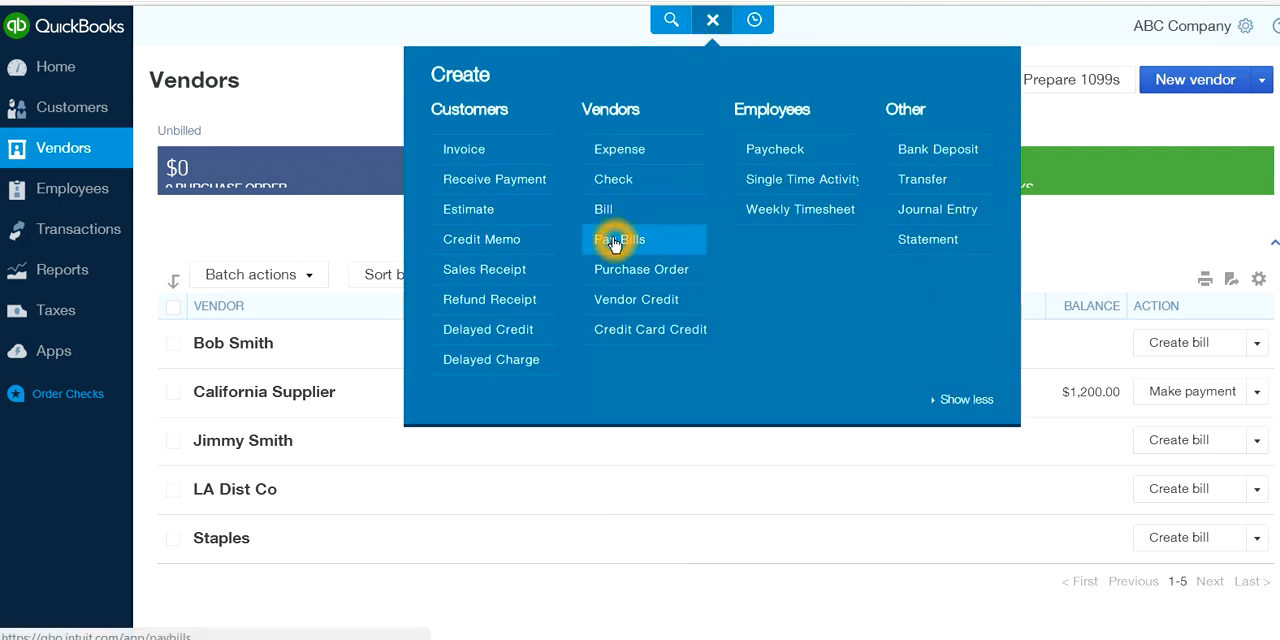
{"action": "left_click", "coordinate": [644, 246]}
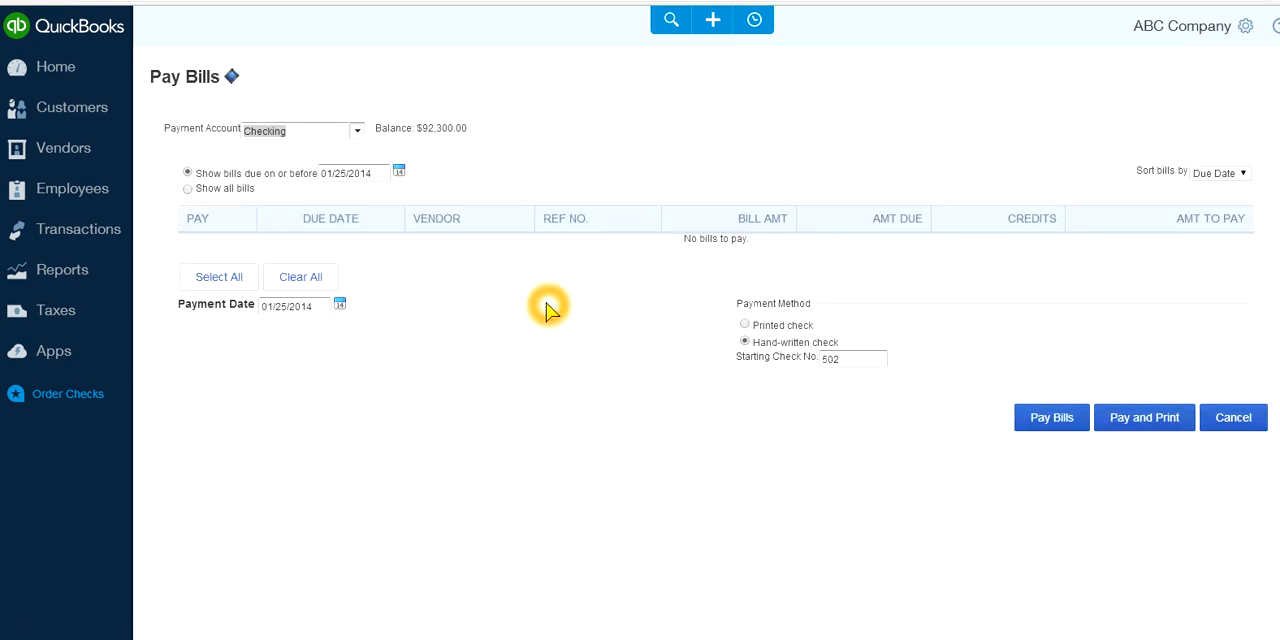
{"action": "left_click", "coordinate": [488, 182]}
{"action": "left_click", "coordinate": [608, 135]}
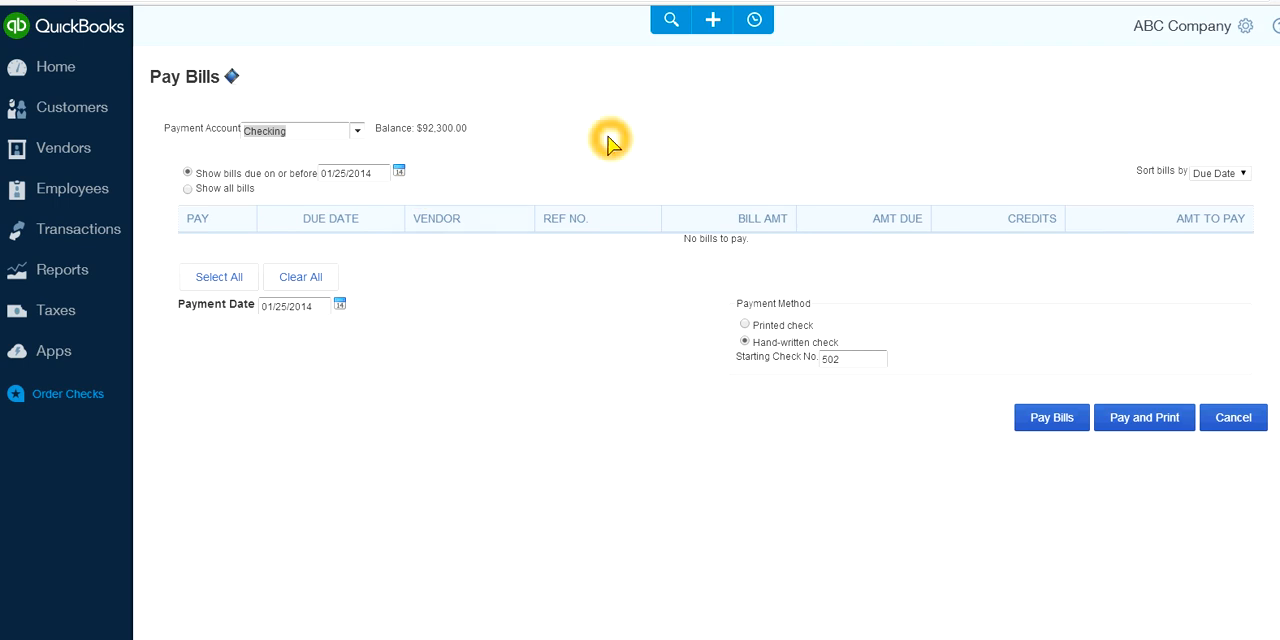
{"action": "left_click", "coordinate": [543, 267]}
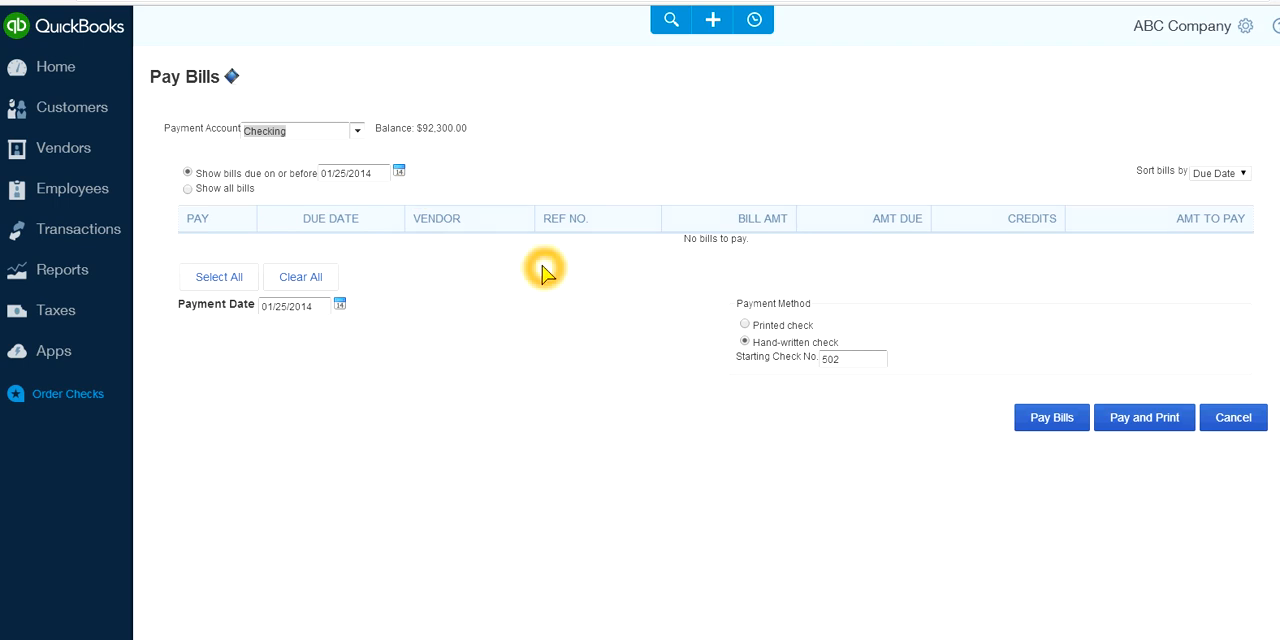
{"action": "left_click", "coordinate": [738, 252]}
{"action": "left_click", "coordinate": [734, 248]}
{"action": "left_click", "coordinate": [660, 273]}
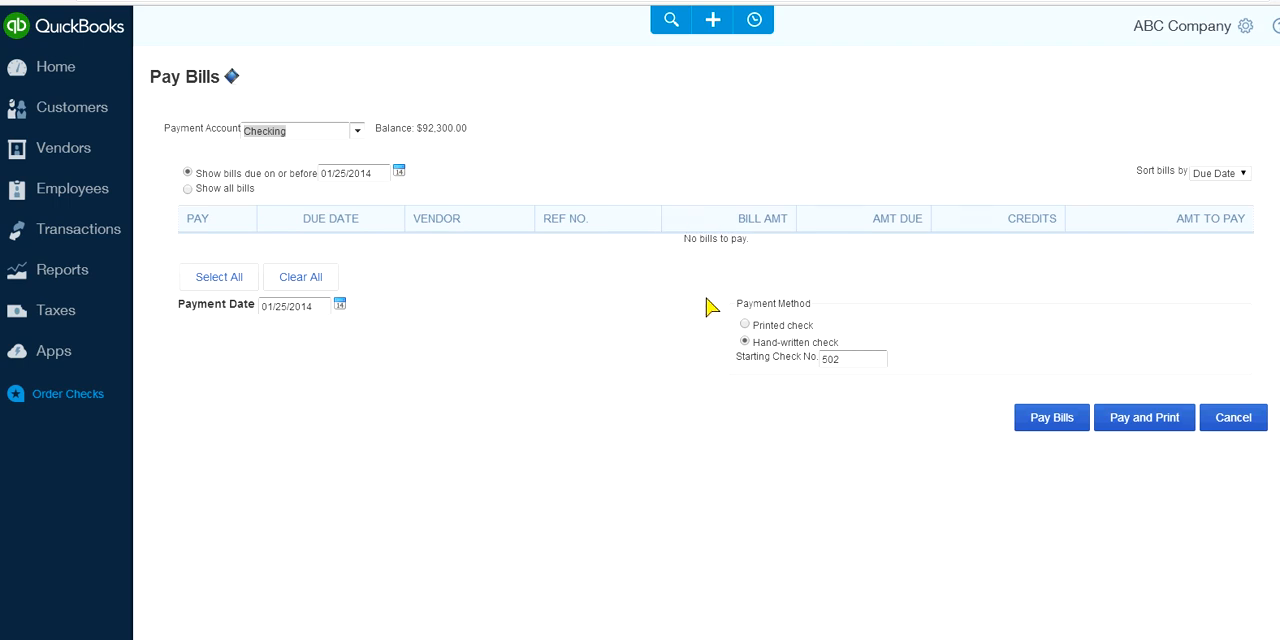
Sort the bills to pay by Vendor
{"action": "left_click", "coordinate": [1243, 172]}
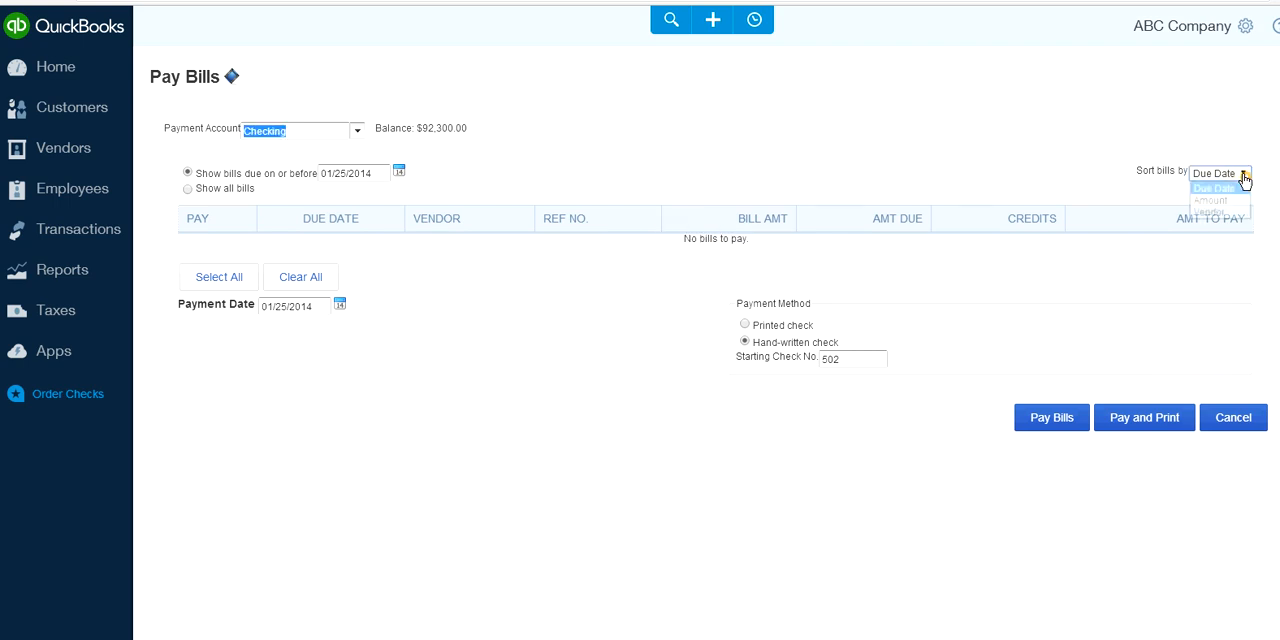
{"action": "left_click", "coordinate": [1222, 212]}
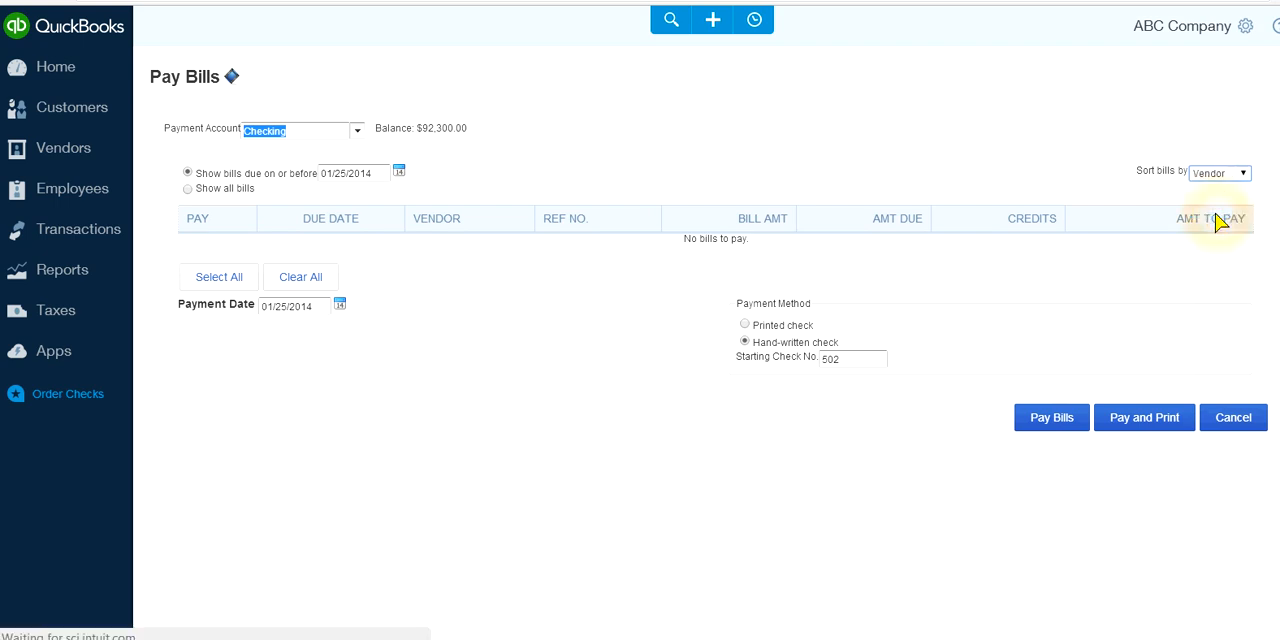
{"action": "left_click", "coordinate": [711, 292]}
{"action": "left_click", "coordinate": [396, 314]}
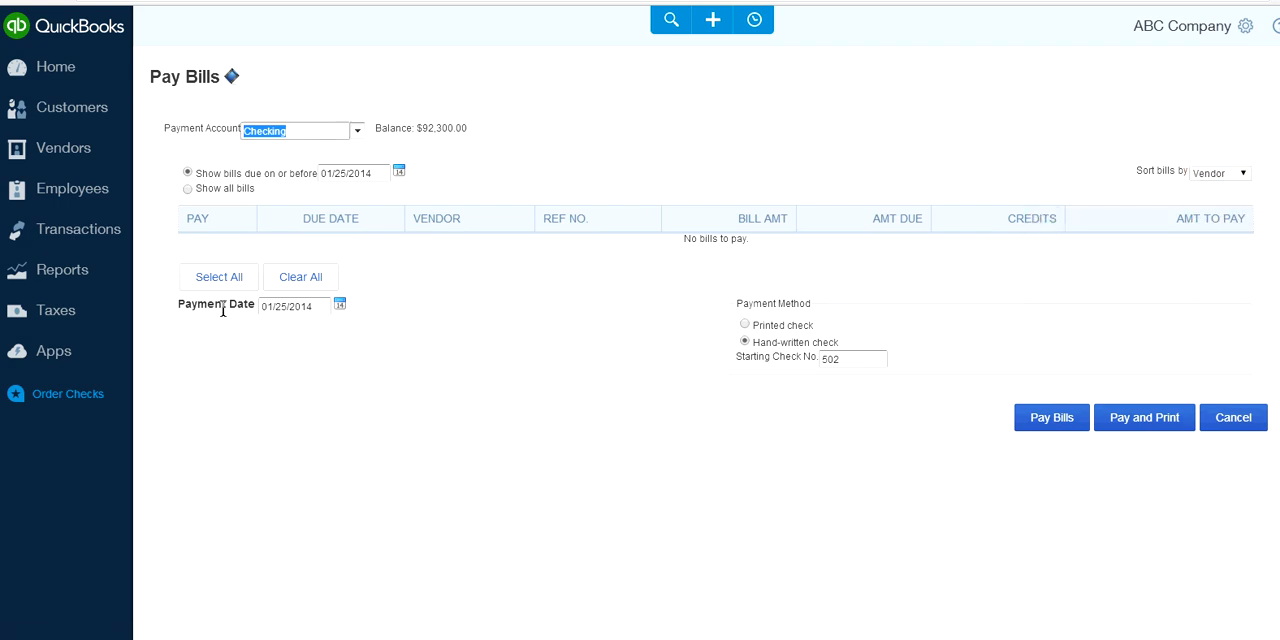
Try to pay the bills with a payment date of 02/28/2014, and cancel the Pay Bills page
{"action": "left_click", "coordinate": [344, 311]}
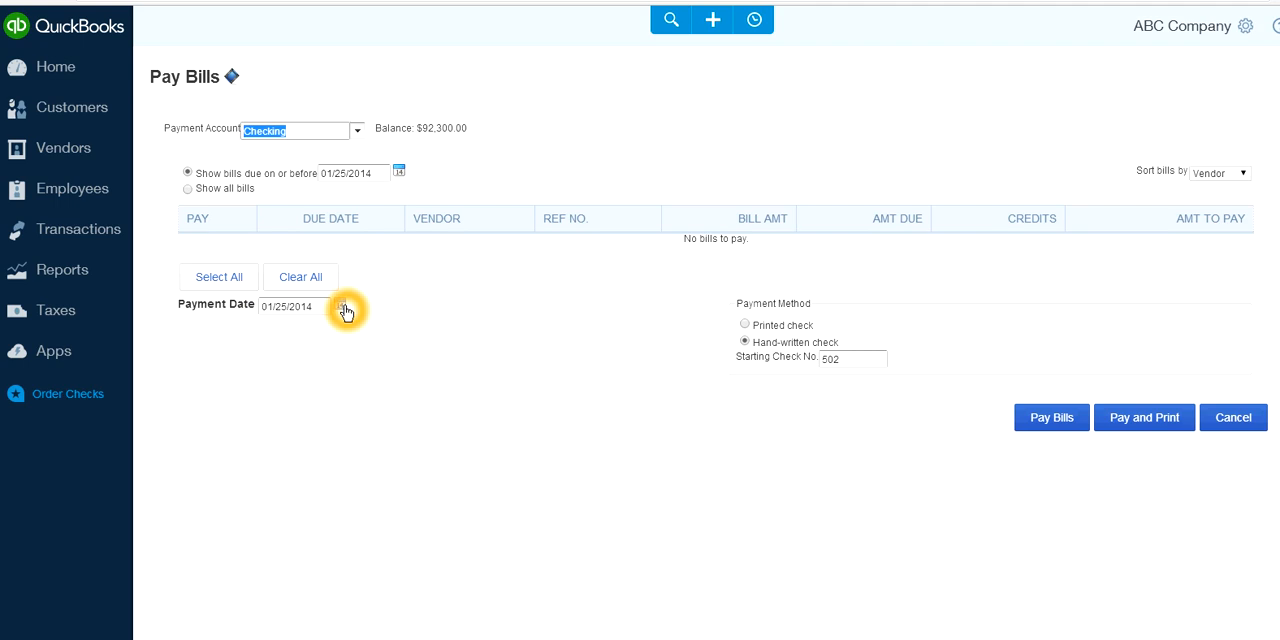
{"action": "left_click", "coordinate": [346, 311]}
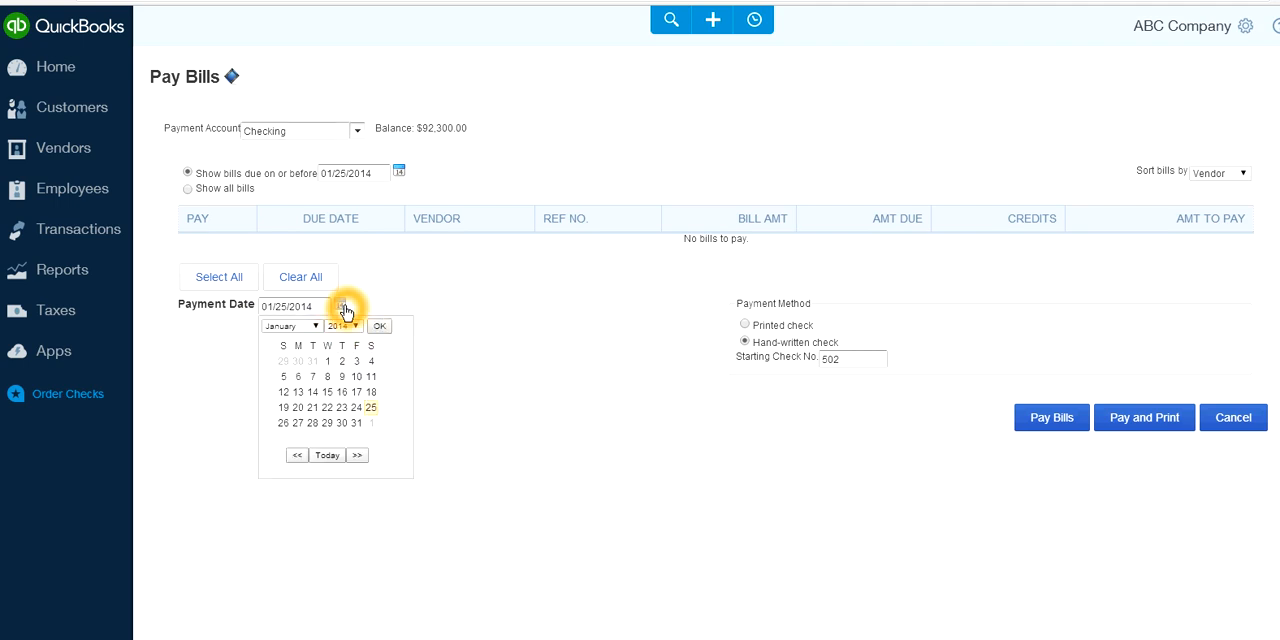
{"action": "left_click", "coordinate": [292, 326]}
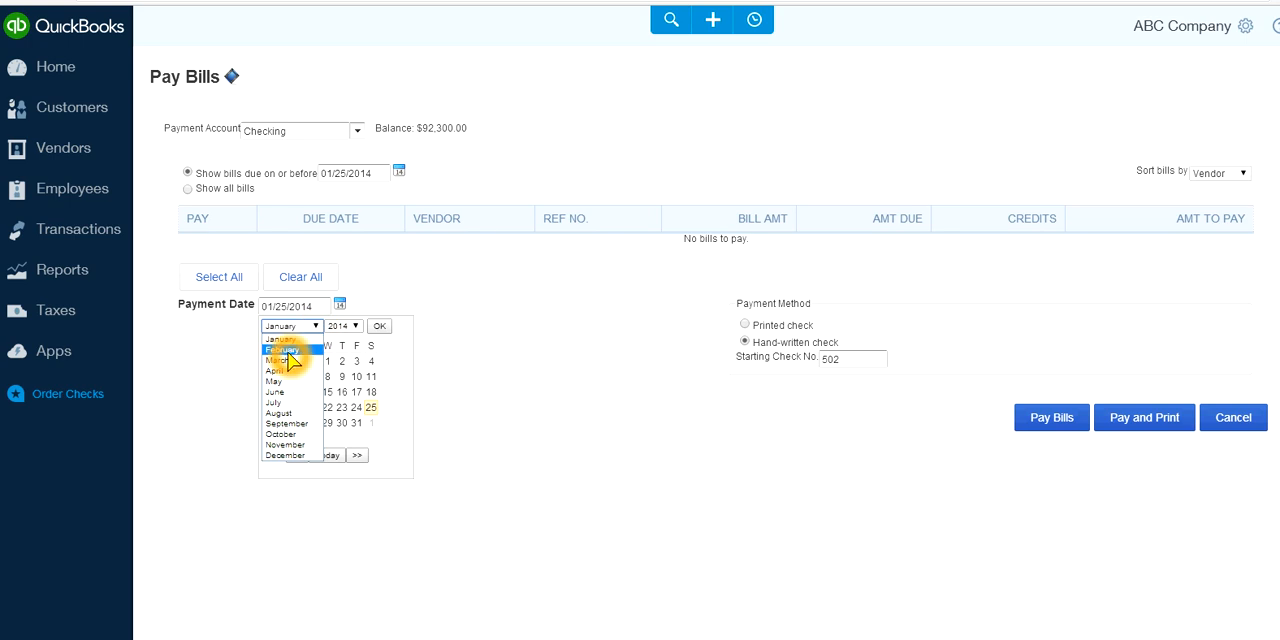
{"action": "left_click", "coordinate": [288, 350]}
{"action": "left_click", "coordinate": [358, 424]}
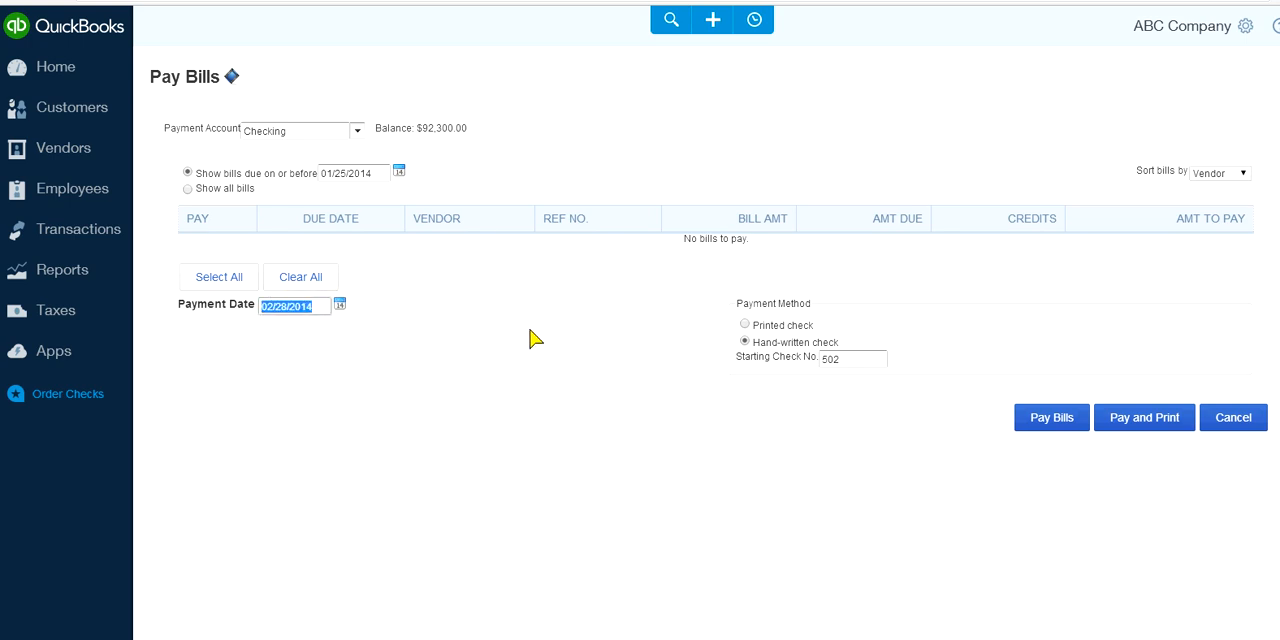
{"action": "left_click", "coordinate": [1047, 420]}
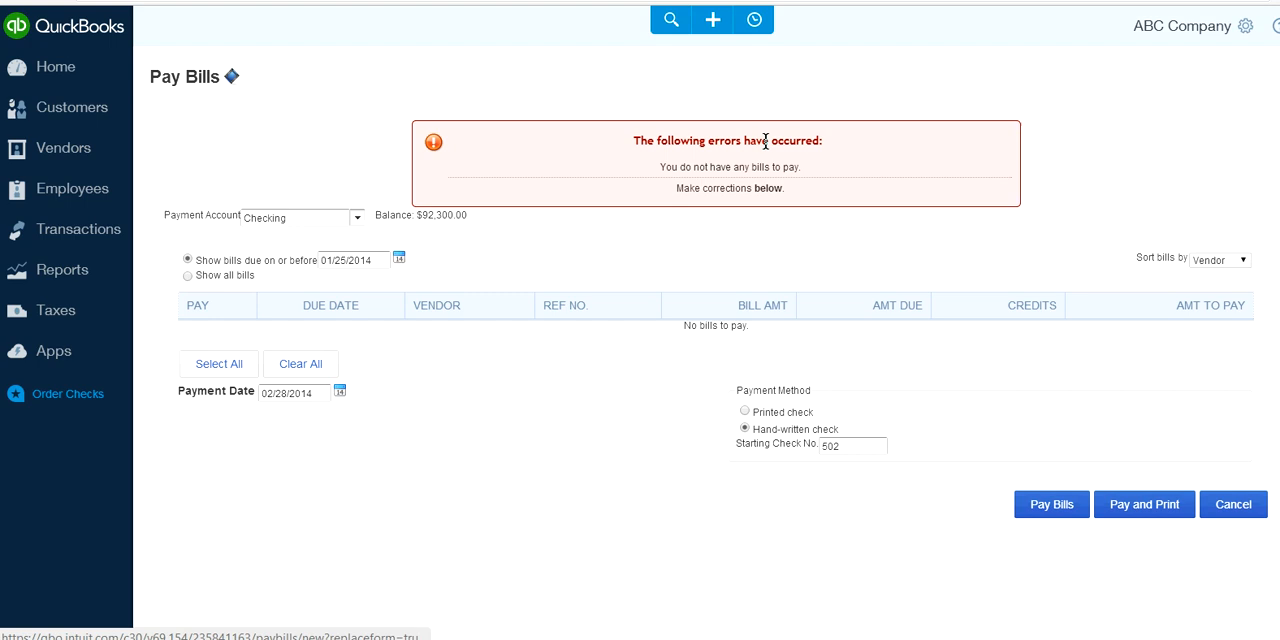
{"action": "left_click", "coordinate": [1233, 503]}
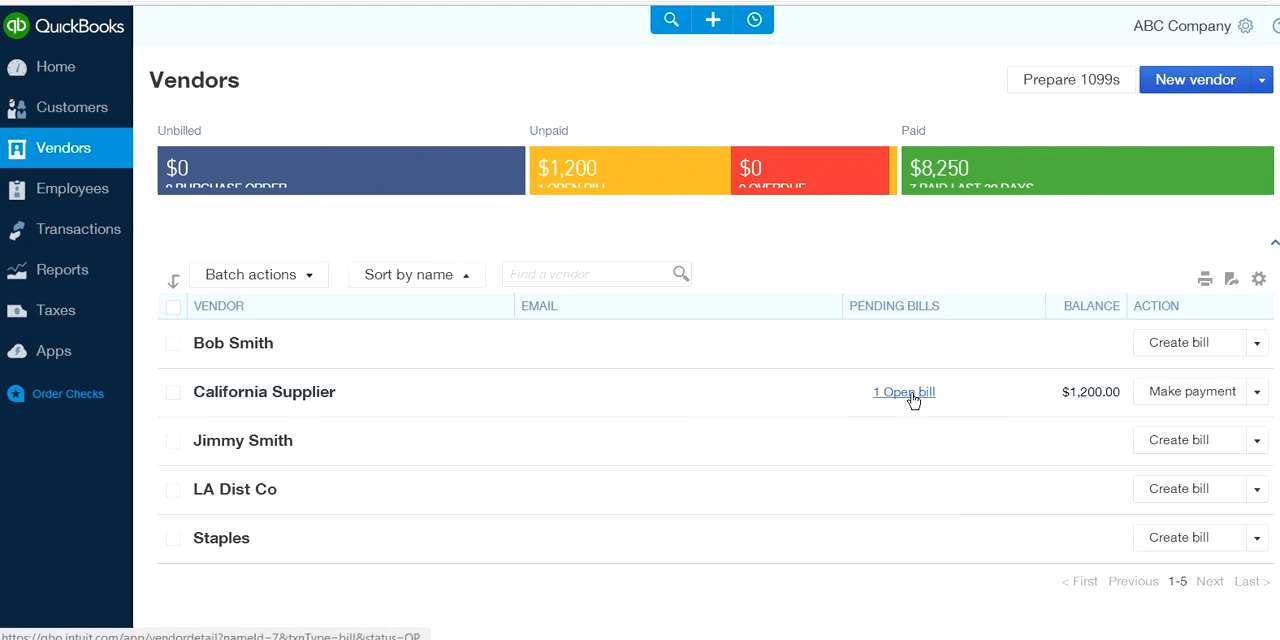
Make a 1,200.00 payment on California Supplier's open bill from the Checking account, and save and close it
{"action": "left_click", "coordinate": [1180, 398]}
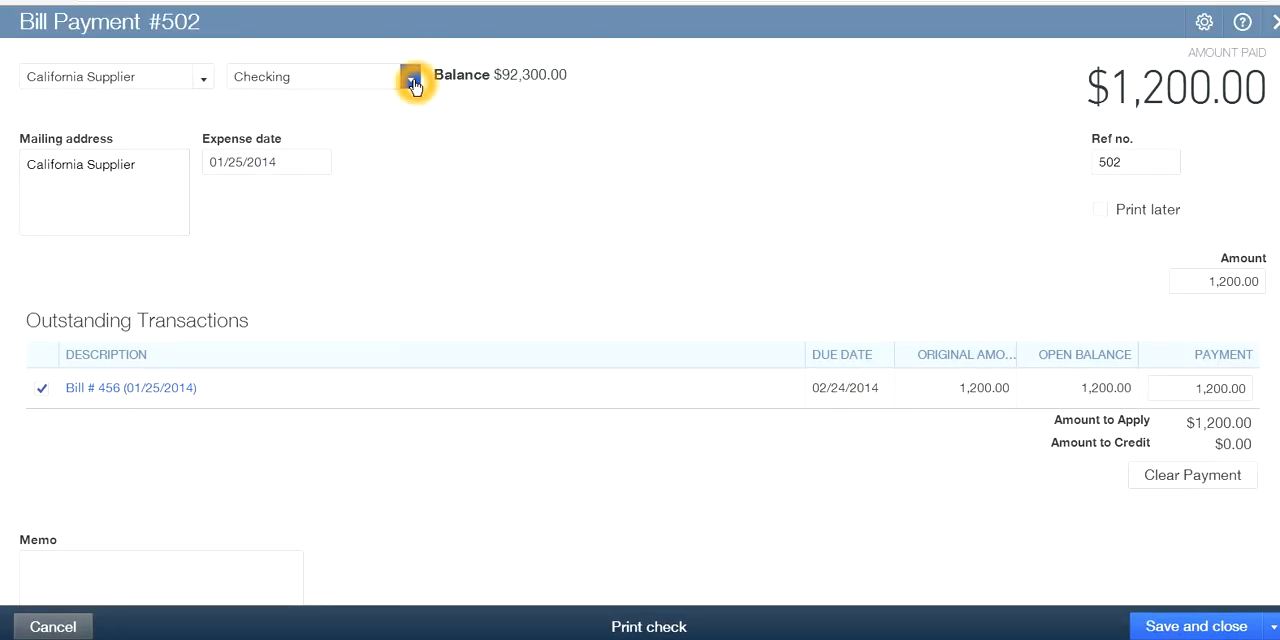
{"action": "left_click", "coordinate": [413, 83]}
{"action": "left_click", "coordinate": [411, 83]}
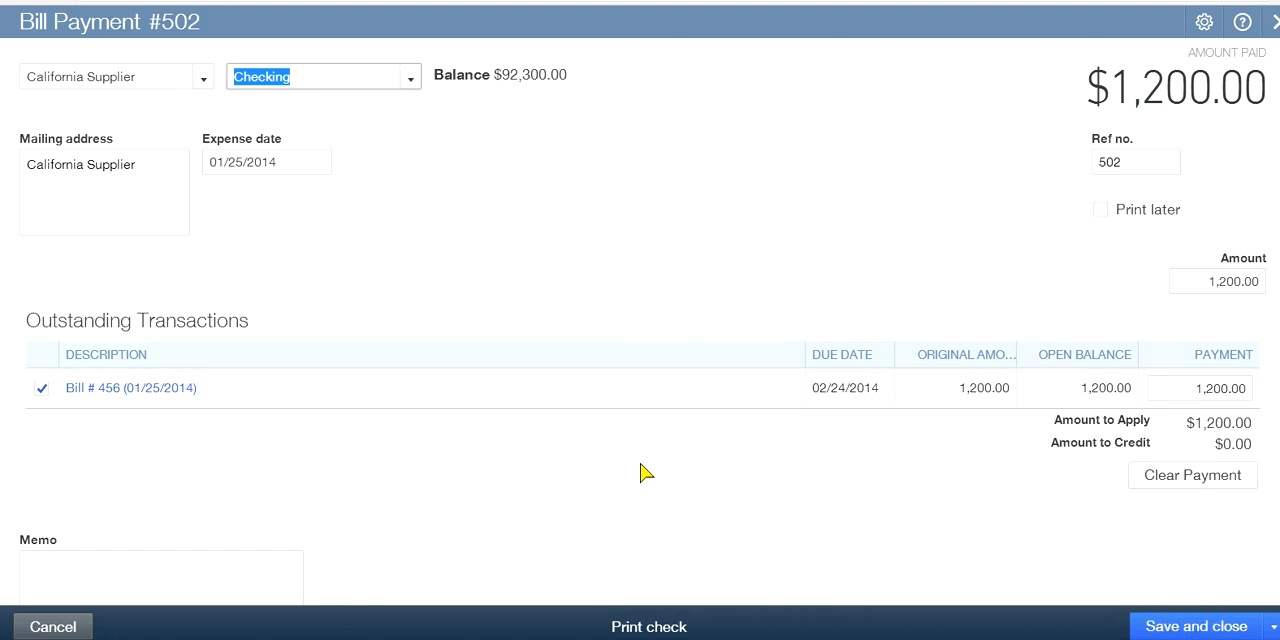
{"action": "left_click", "coordinate": [858, 271]}
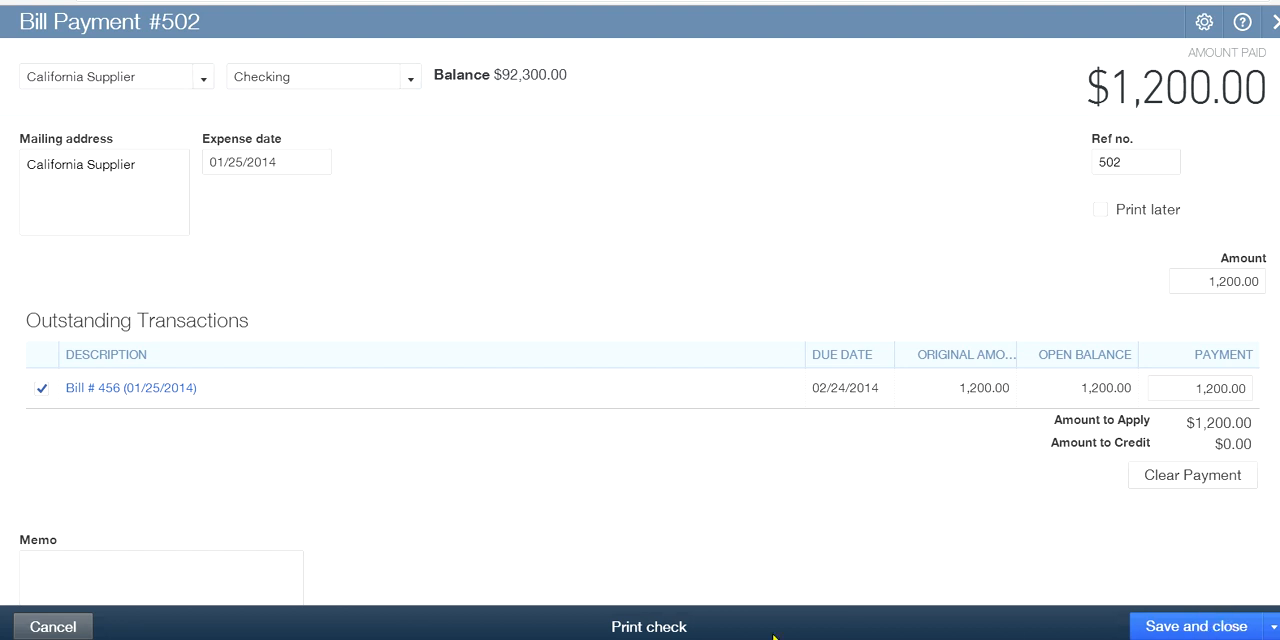
{"action": "left_click", "coordinate": [642, 628]}
{"action": "left_click", "coordinate": [1225, 632]}
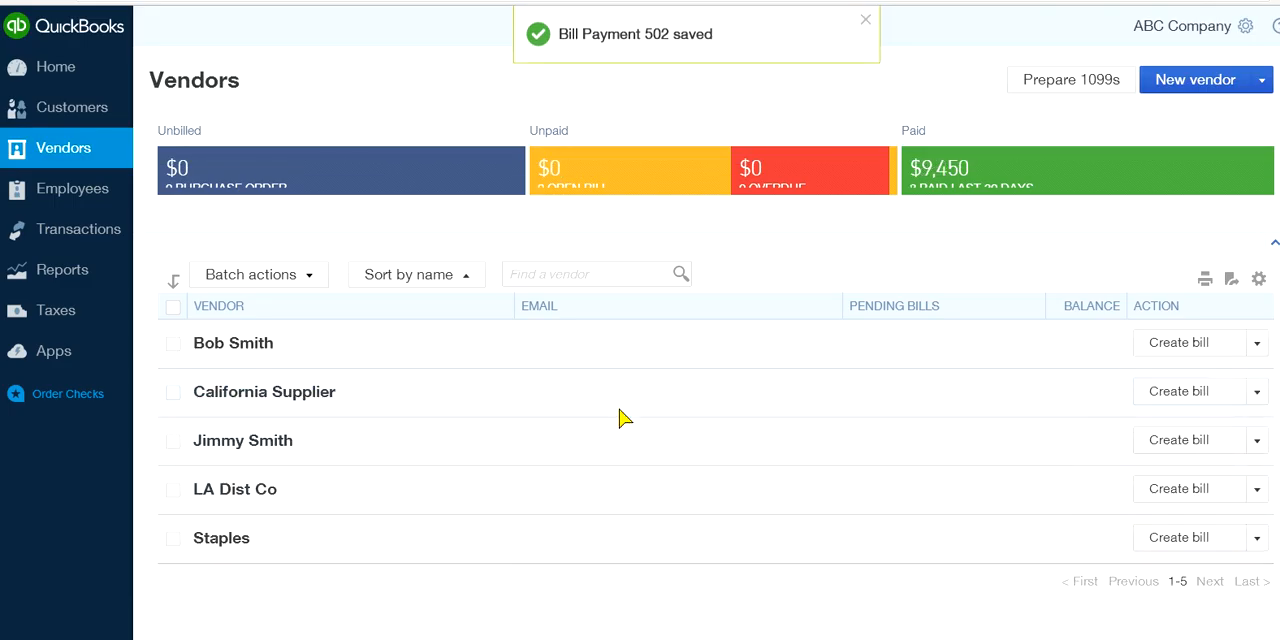
{"action": "left_click", "coordinate": [890, 446]}
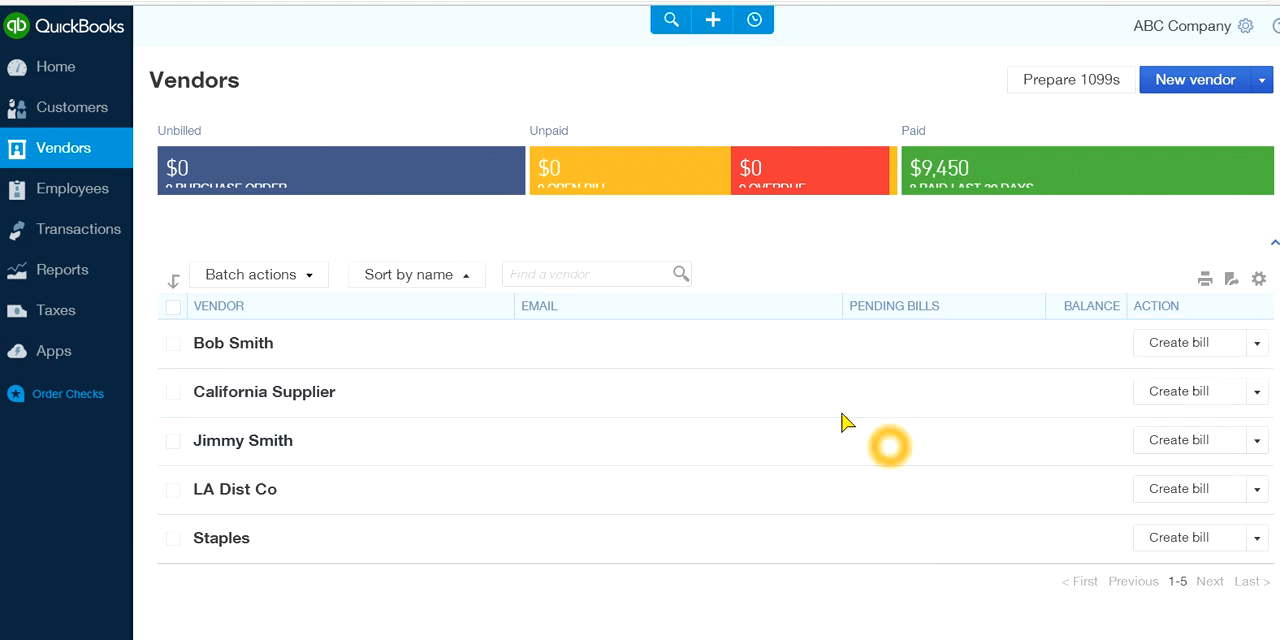
Examine the recent transactions, including the California Supplier bill and its payment, and close the list
{"action": "left_click", "coordinate": [750, 22]}
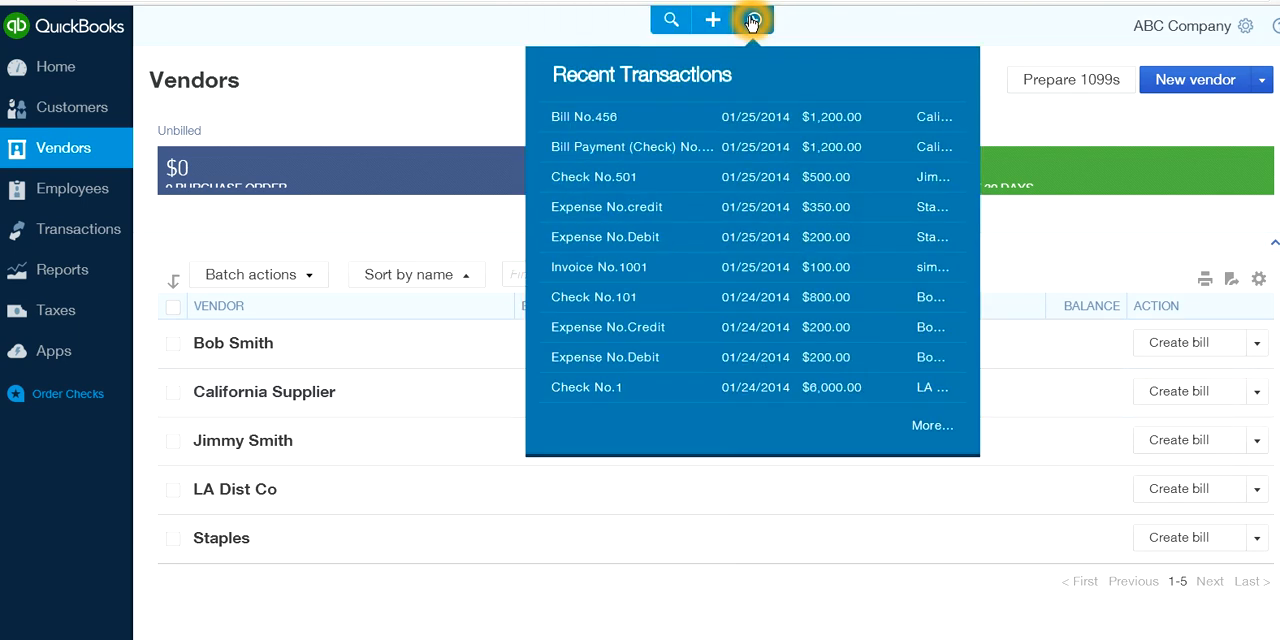
{"action": "left_click", "coordinate": [588, 137]}
{"action": "left_click", "coordinate": [714, 126]}
{"action": "left_click", "coordinate": [710, 152]}
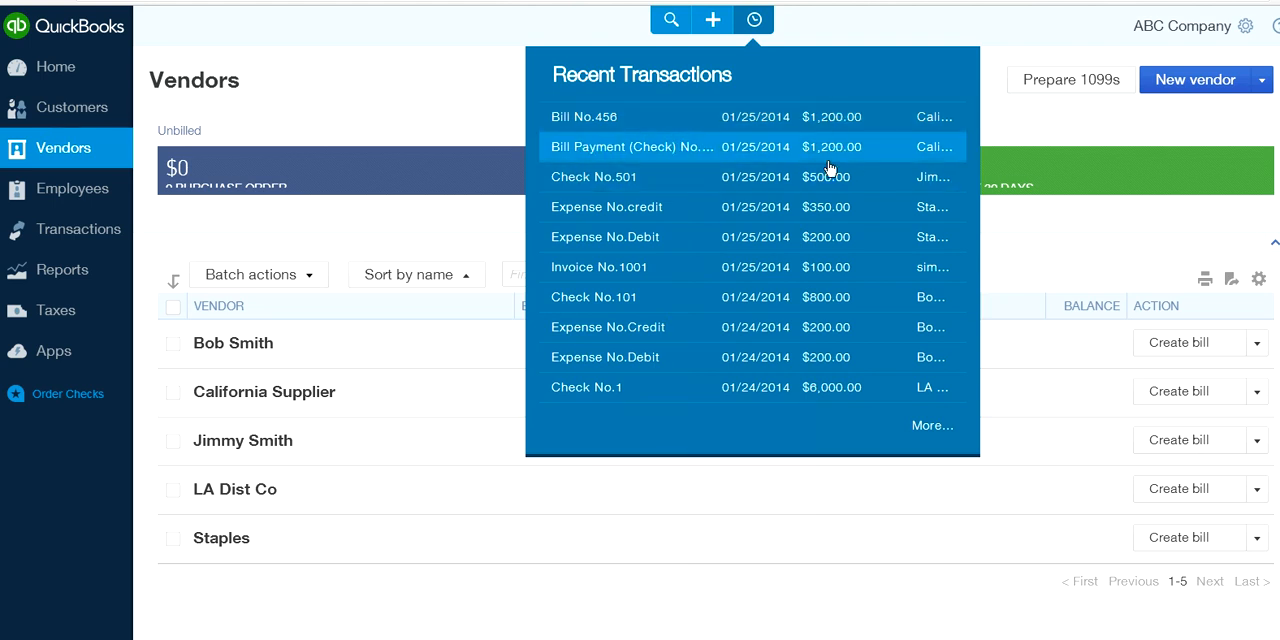
{"action": "left_click", "coordinate": [852, 190]}
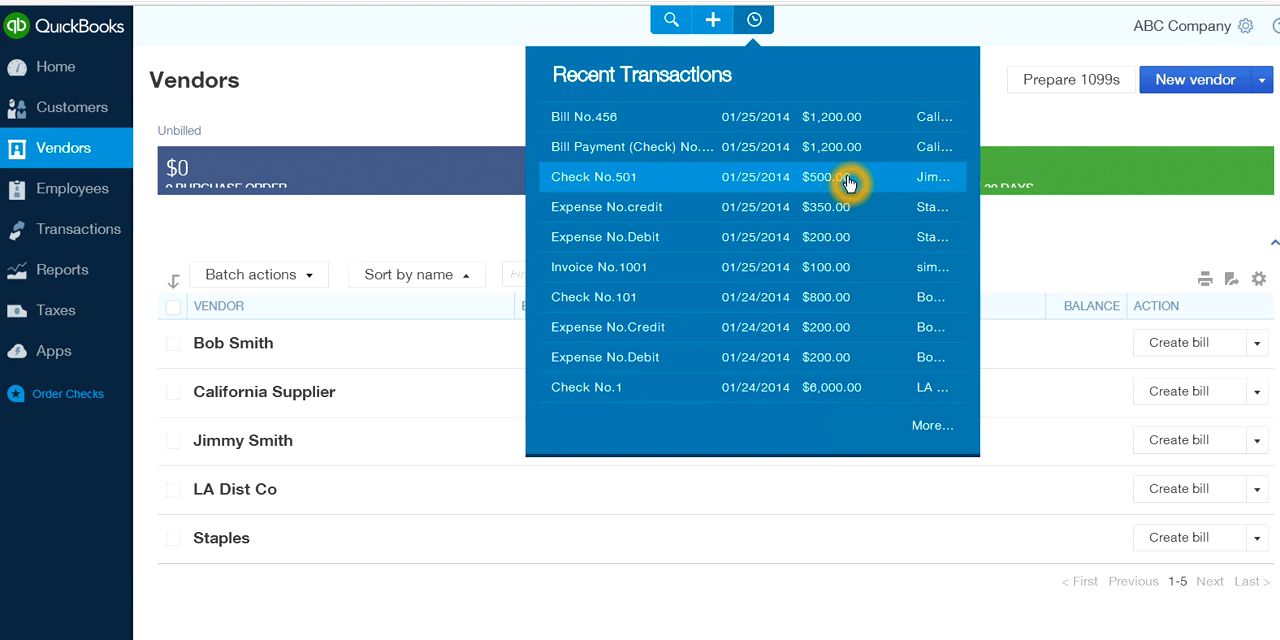
{"action": "left_click", "coordinate": [838, 205]}
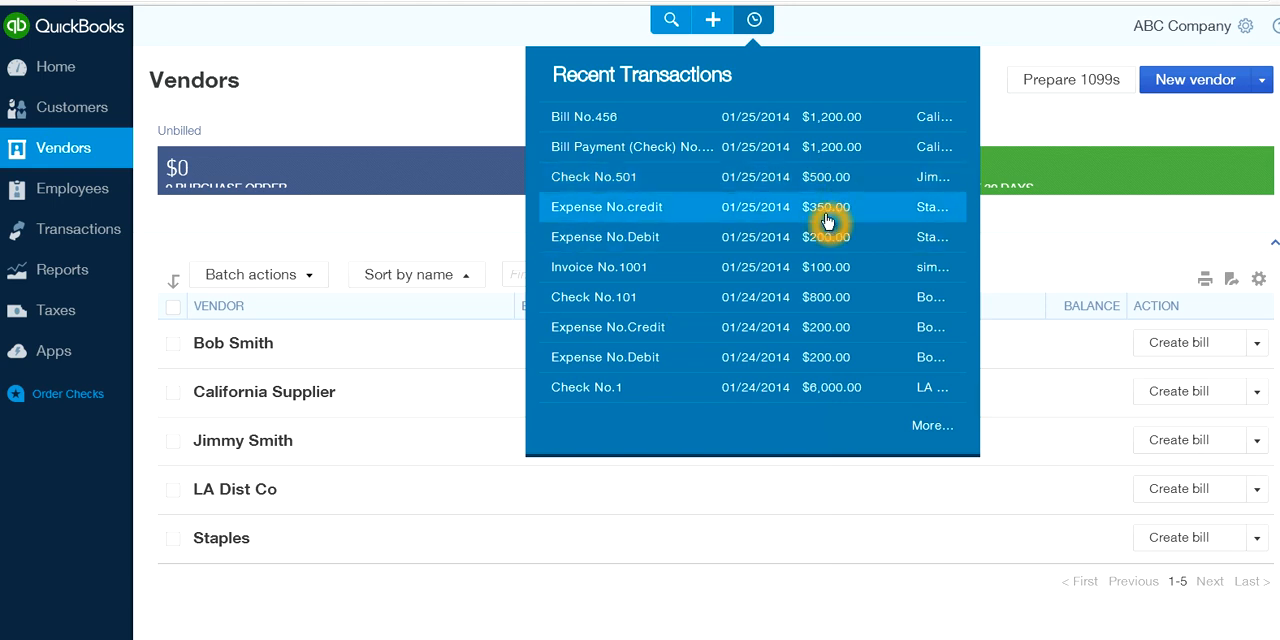
{"action": "left_click", "coordinate": [465, 88]}
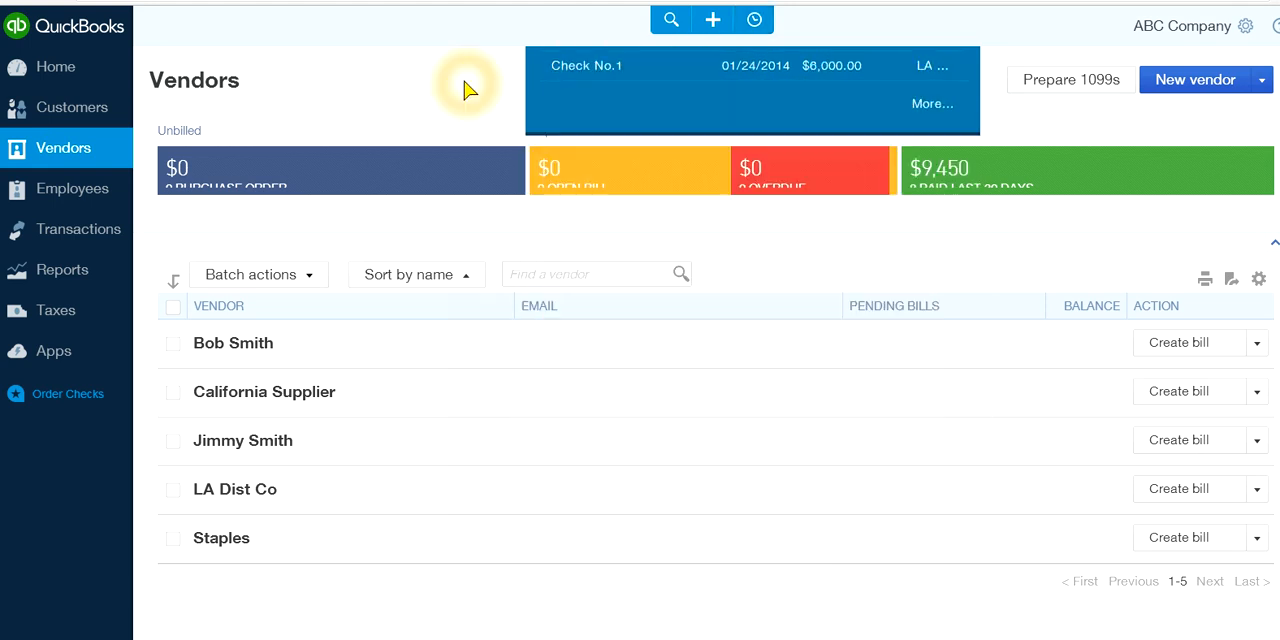
Create a new vendor credit for California Supplier
{"action": "left_click", "coordinate": [712, 20]}
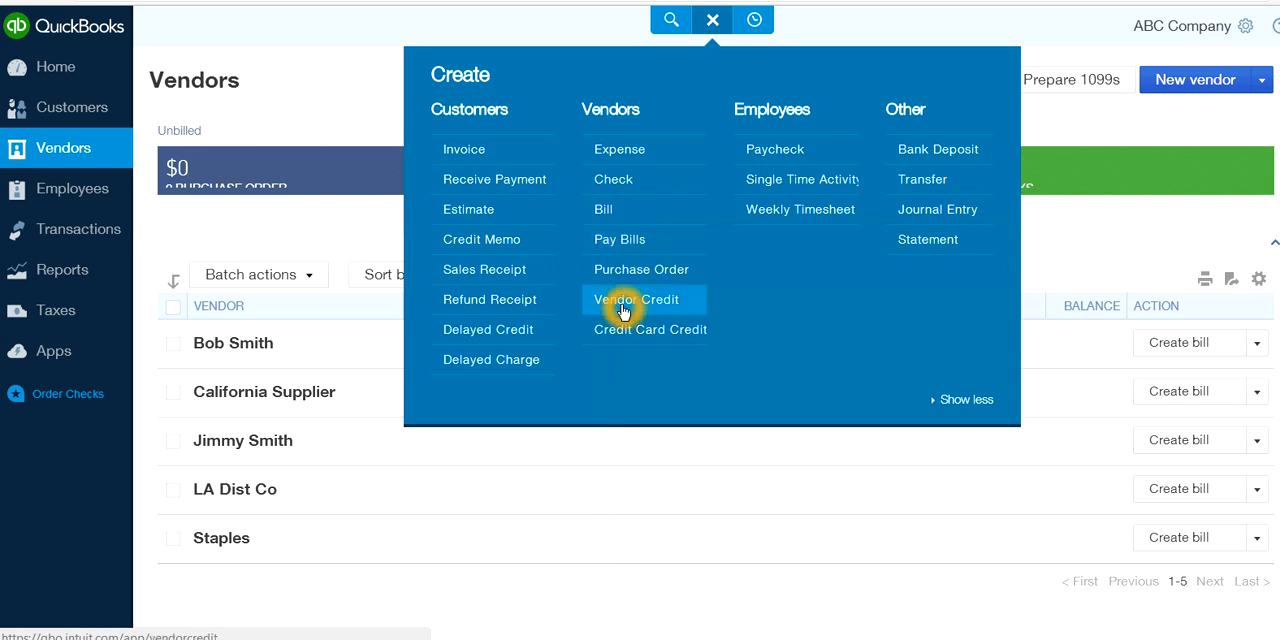
{"action": "left_click", "coordinate": [670, 302]}
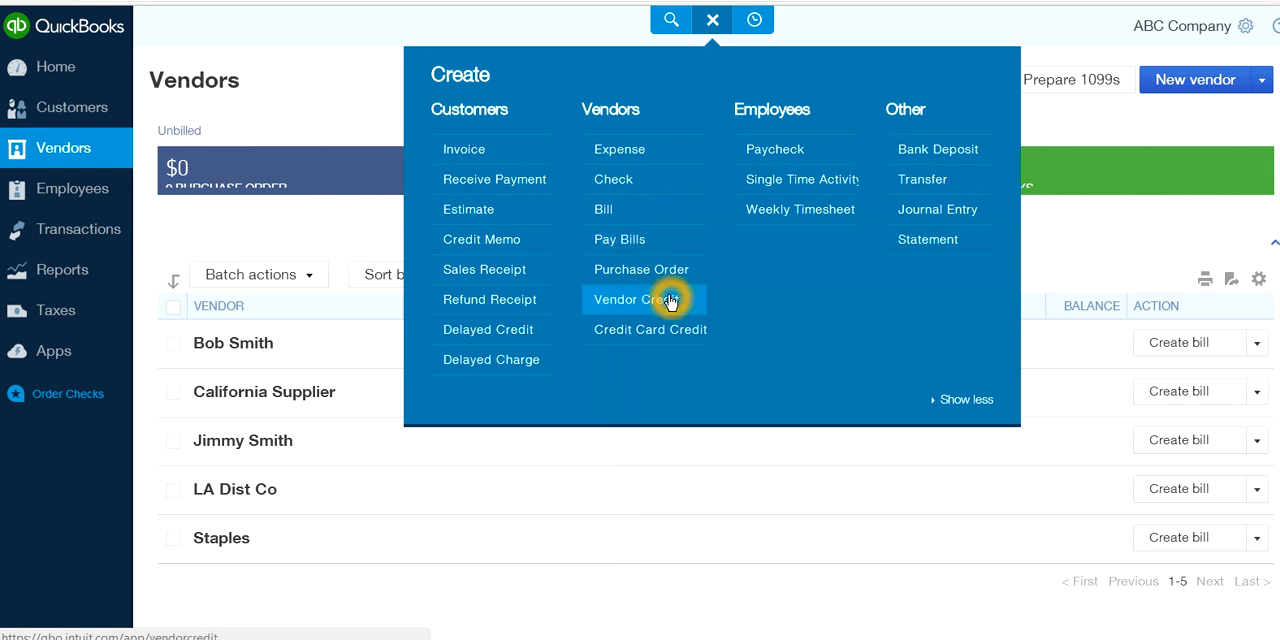
{"action": "left_click", "coordinate": [605, 300]}
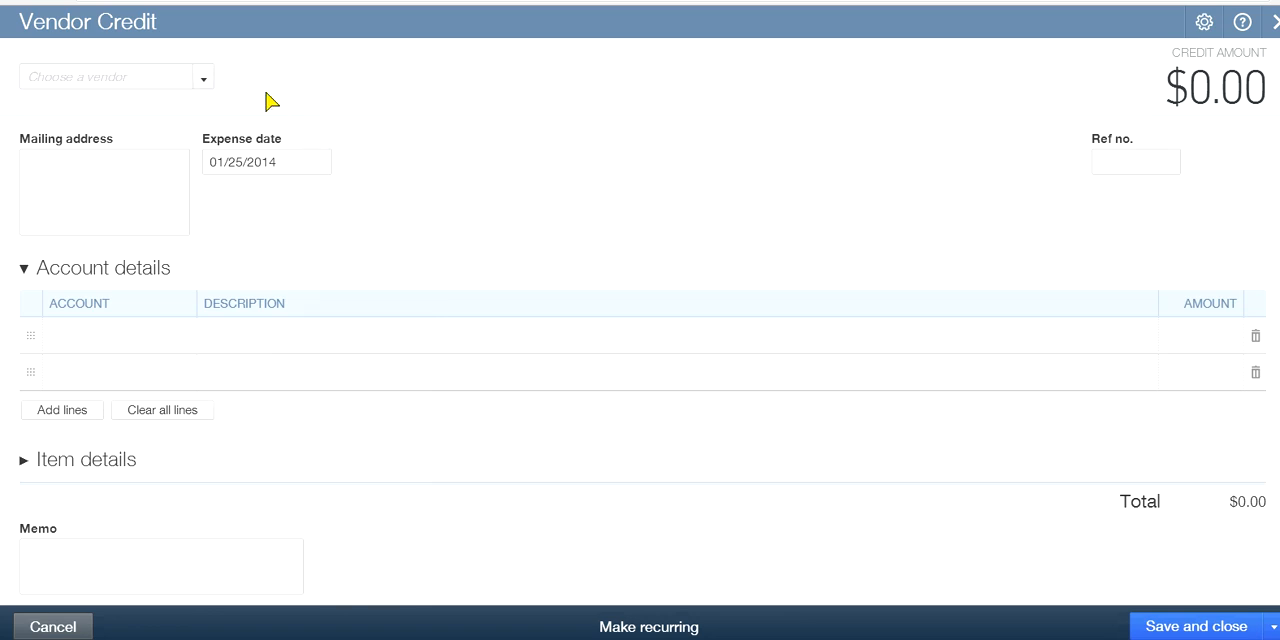
{"action": "left_click", "coordinate": [204, 79]}
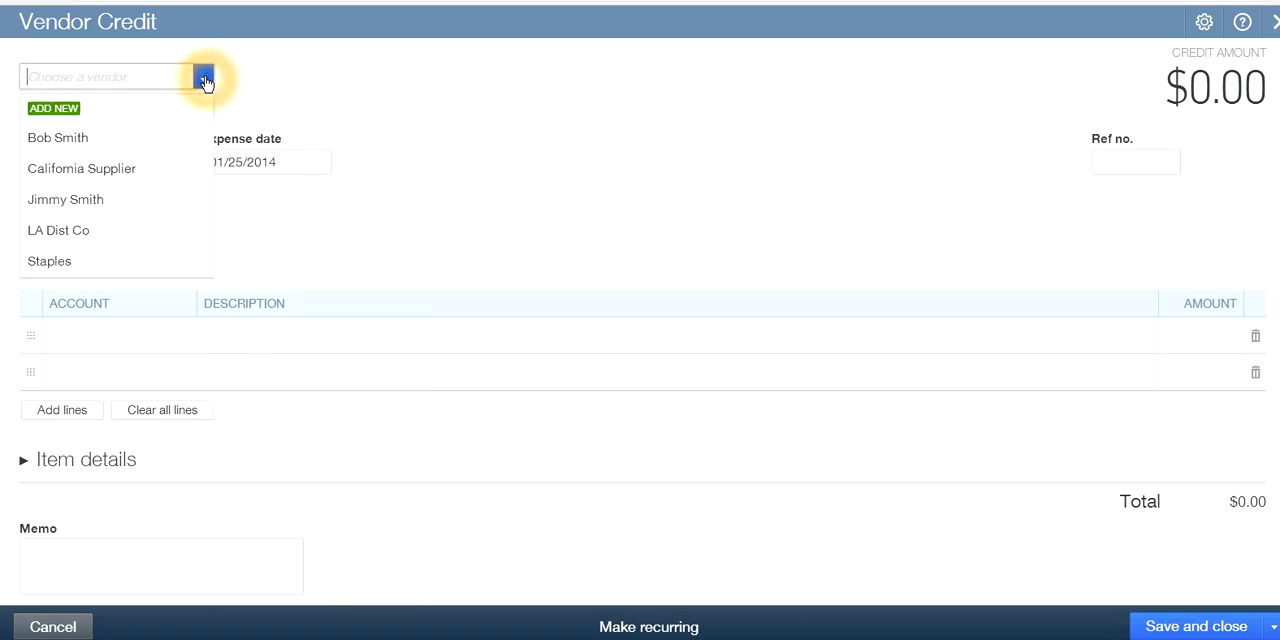
{"action": "left_click", "coordinate": [62, 172]}
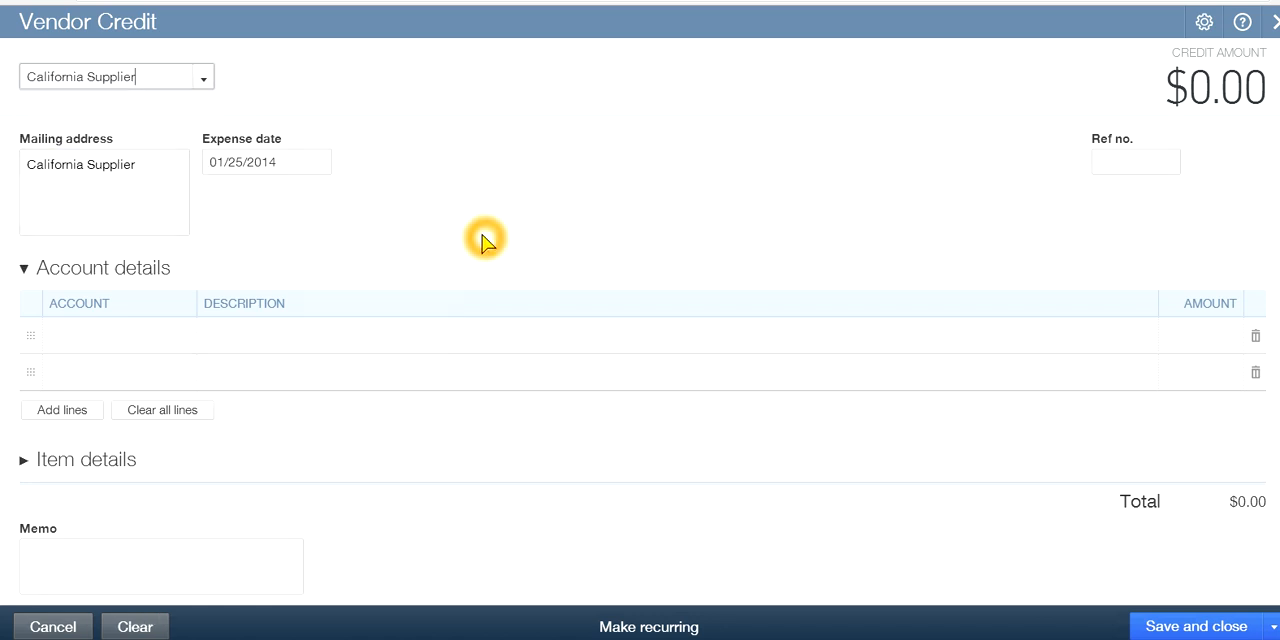
Fill in the first line of the vendor credit with the Job Materials account and an amount of 100.00
{"action": "left_click", "coordinate": [129, 335]}
{"action": "left_click", "coordinate": [175, 340]}
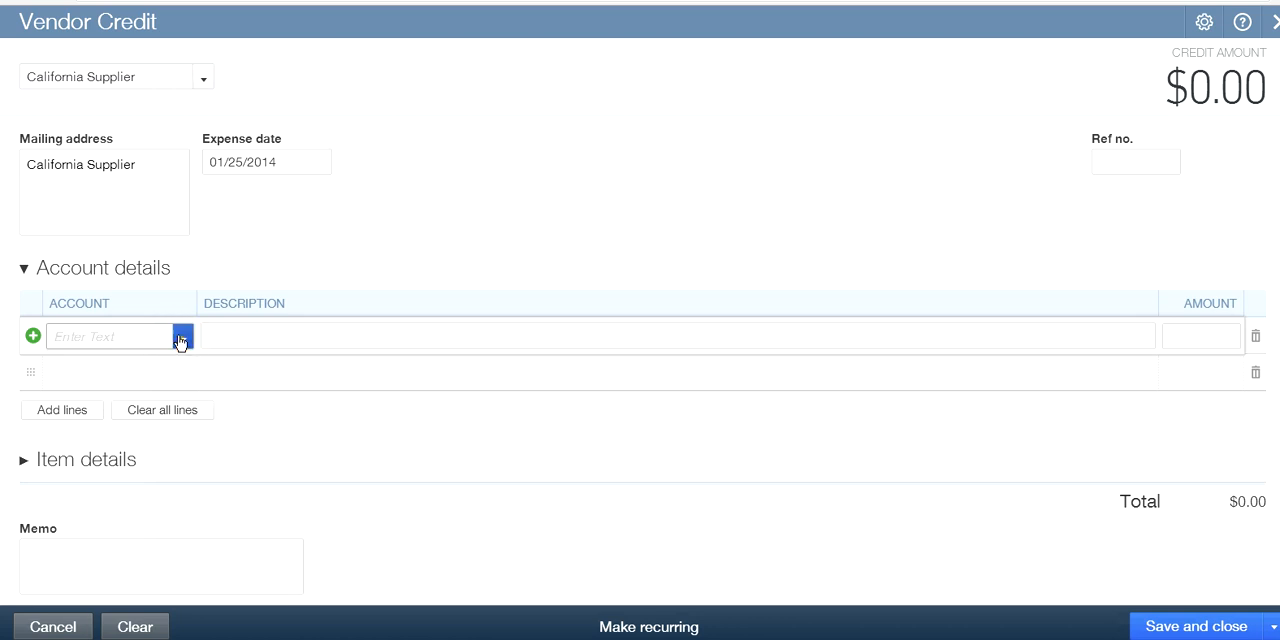
{"action": "left_click", "coordinate": [177, 339]}
{"action": "scroll", "coordinate": [234, 520], "scroll_direction": "down", "scroll_amount": 3}
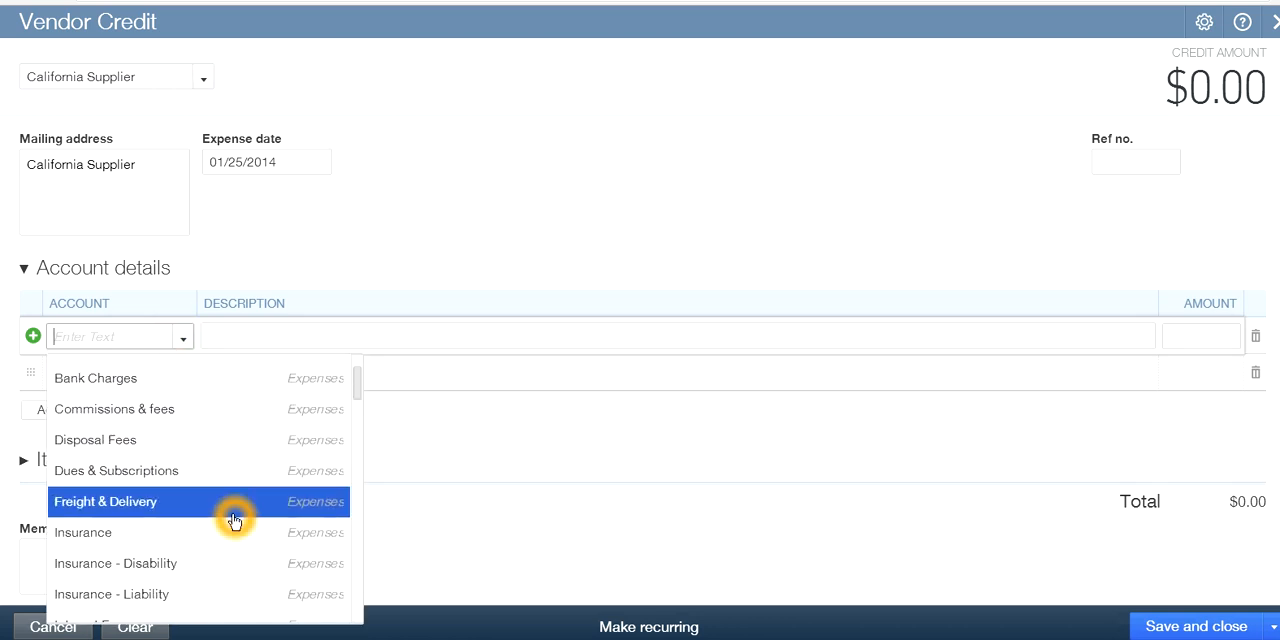
{"action": "left_click", "coordinate": [170, 505]}
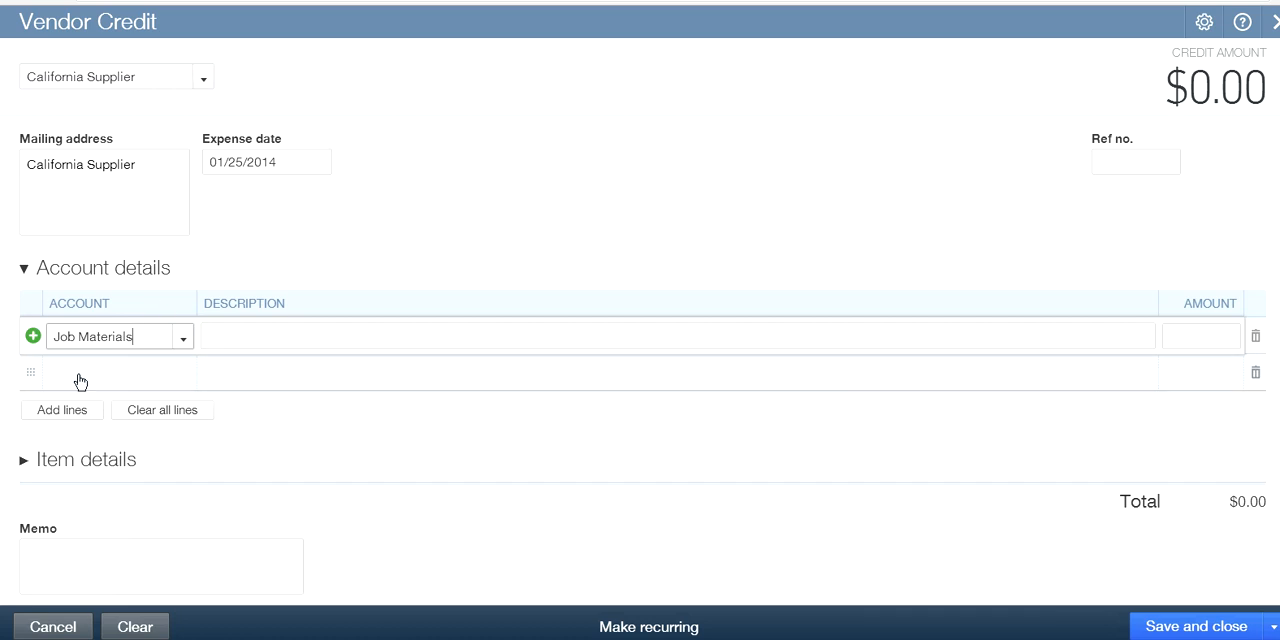
{"action": "left_click", "coordinate": [1194, 337]}
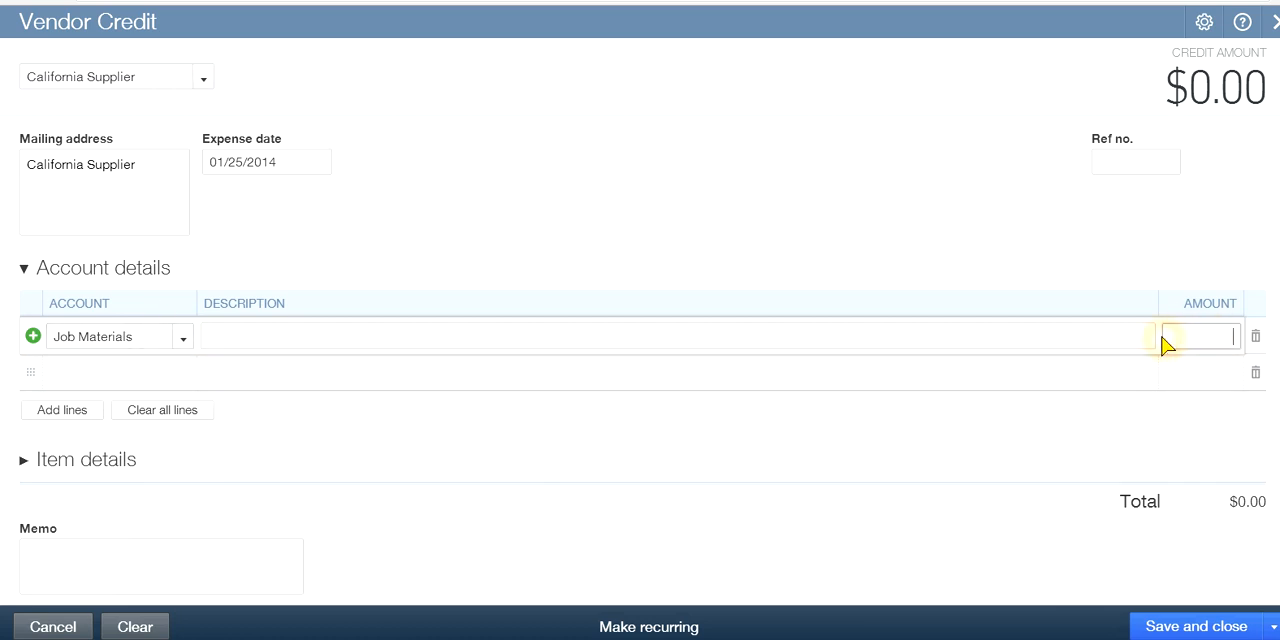
{"action": "left_click", "coordinate": [1163, 341]}
{"action": "type", "text": "100.00"}
{"action": "left_click", "coordinate": [1050, 400]}
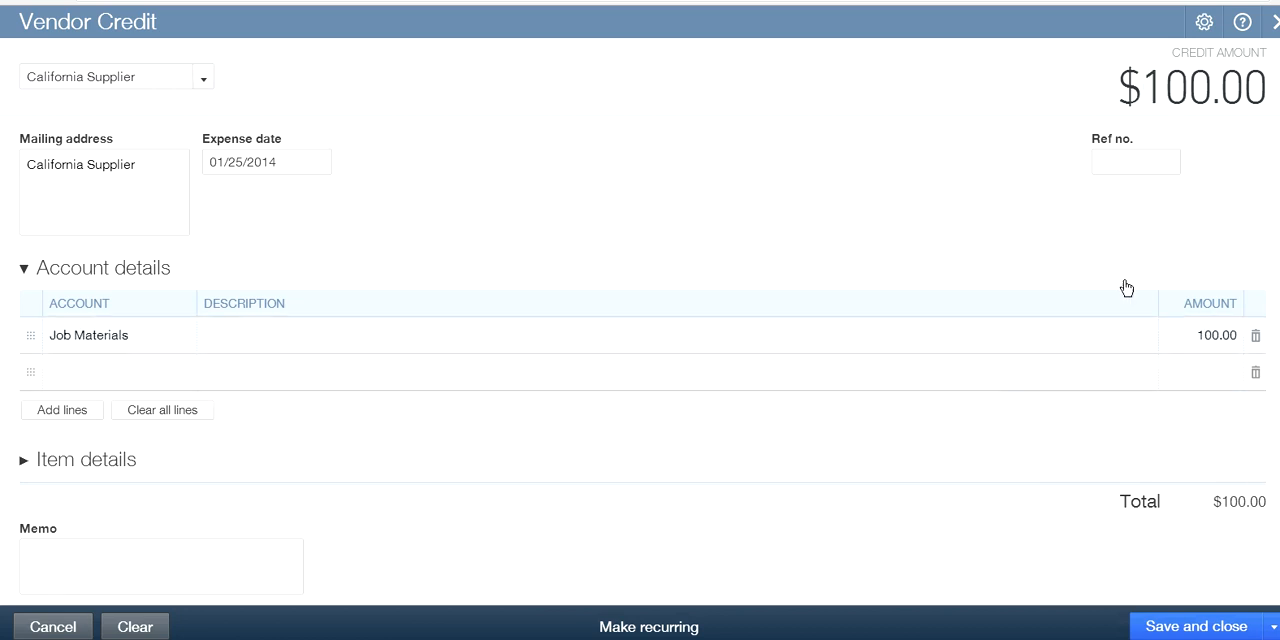
Set the vendor credit's reference number to 1234, review its details, and save and close it
{"action": "left_click", "coordinate": [1124, 185]}
{"action": "left_click", "coordinate": [1126, 158]}
{"action": "left_click", "coordinate": [950, 217]}
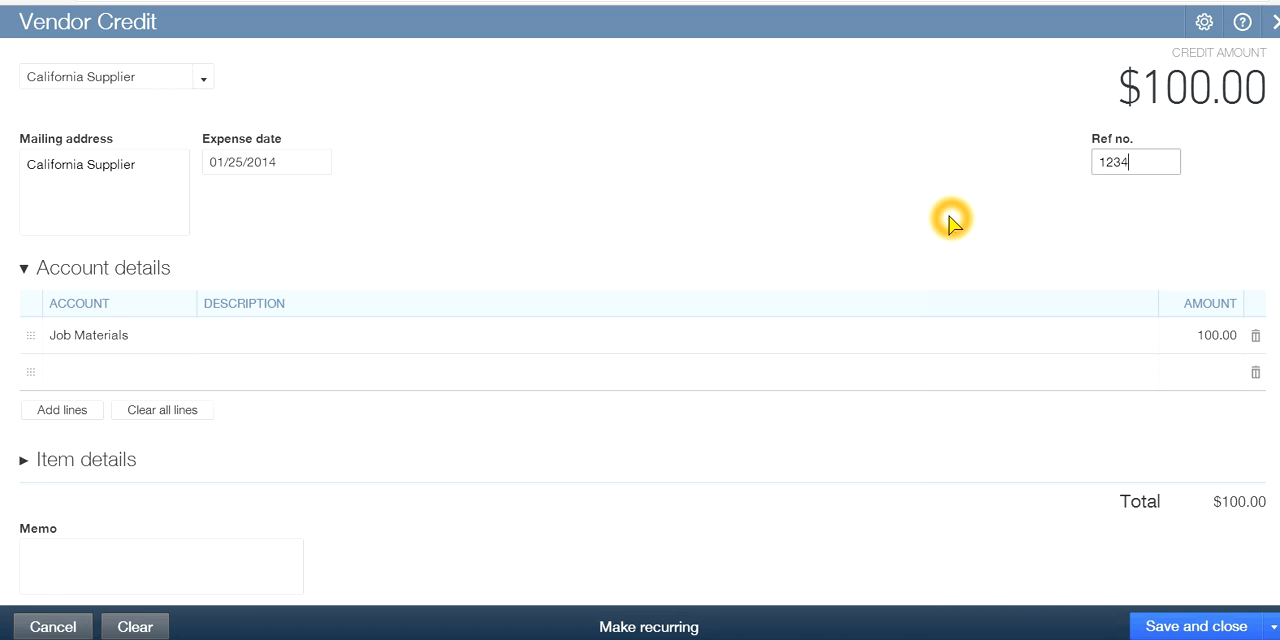
{"action": "left_click", "coordinate": [1038, 265]}
{"action": "left_click", "coordinate": [990, 263]}
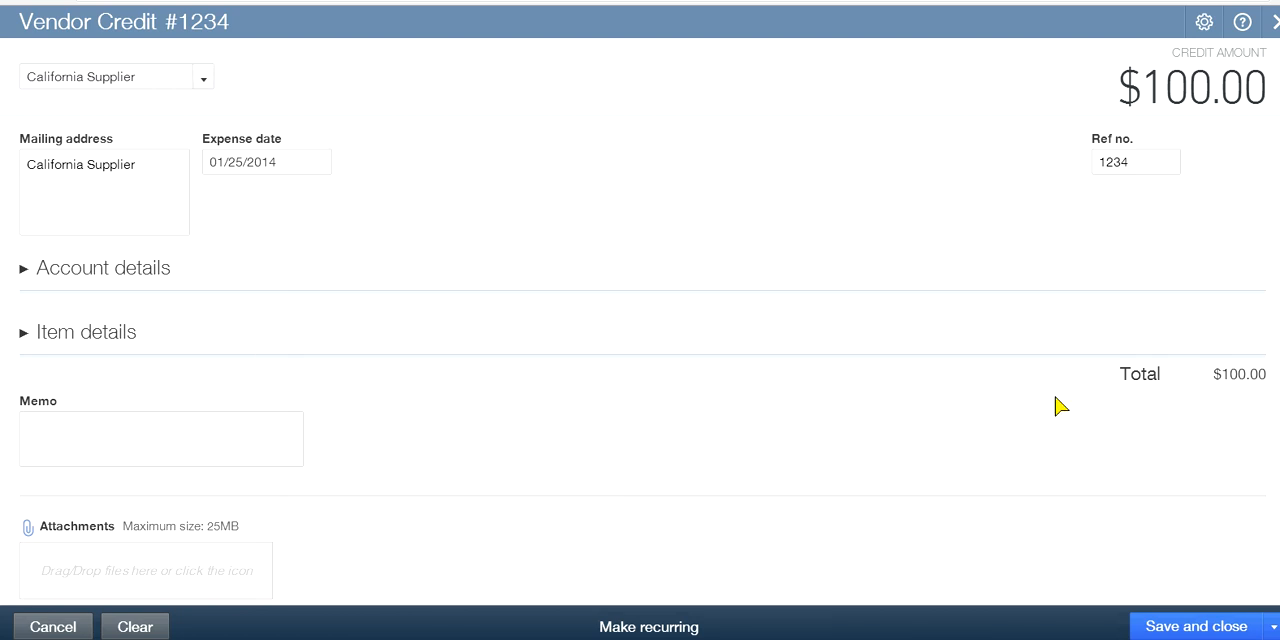
{"action": "left_click", "coordinate": [91, 270]}
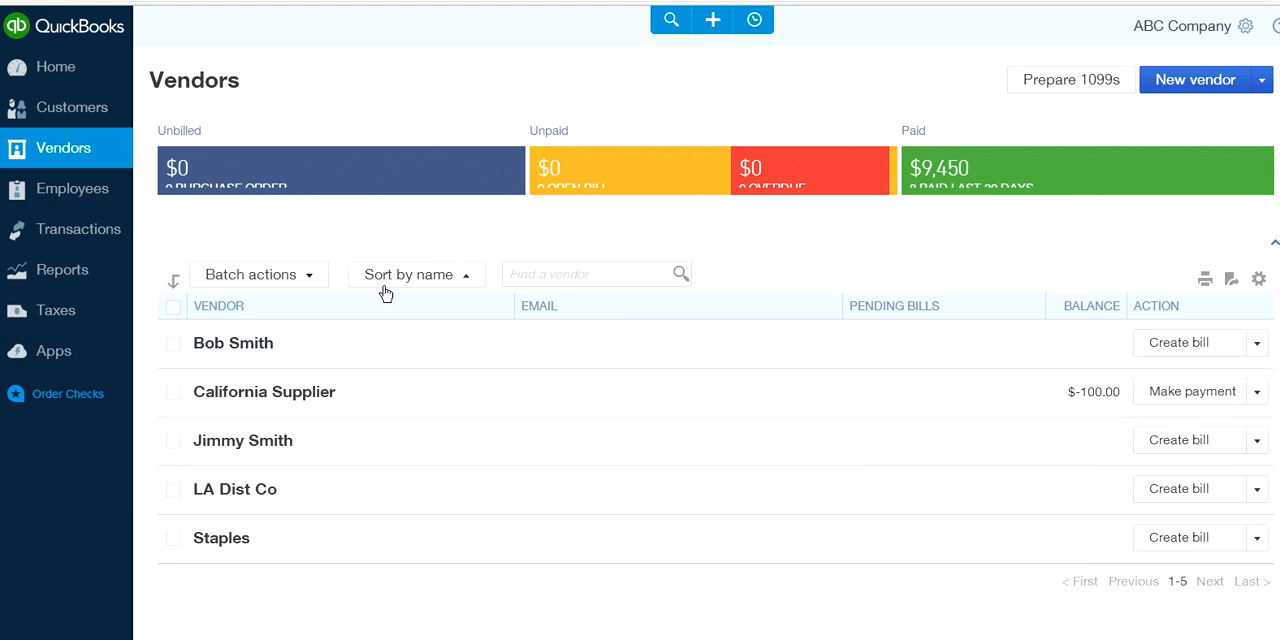
Create a new credit card credit on Chase Credit Card with Staples as the payee
{"action": "left_click", "coordinate": [712, 20]}
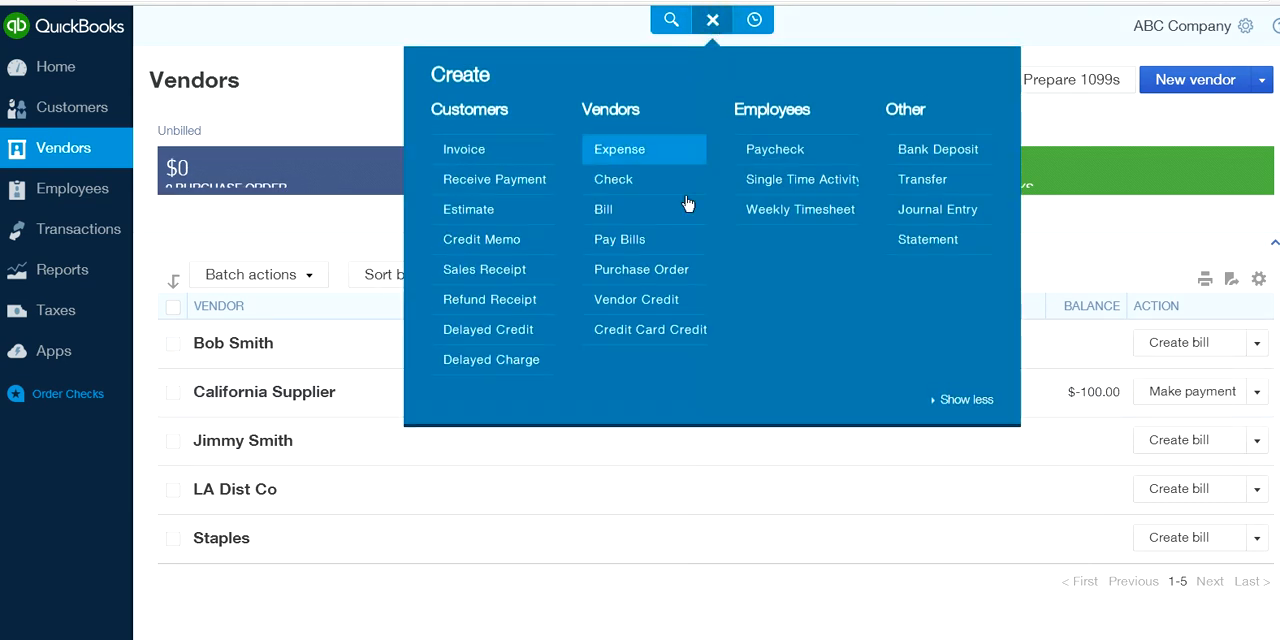
{"action": "left_click", "coordinate": [645, 330]}
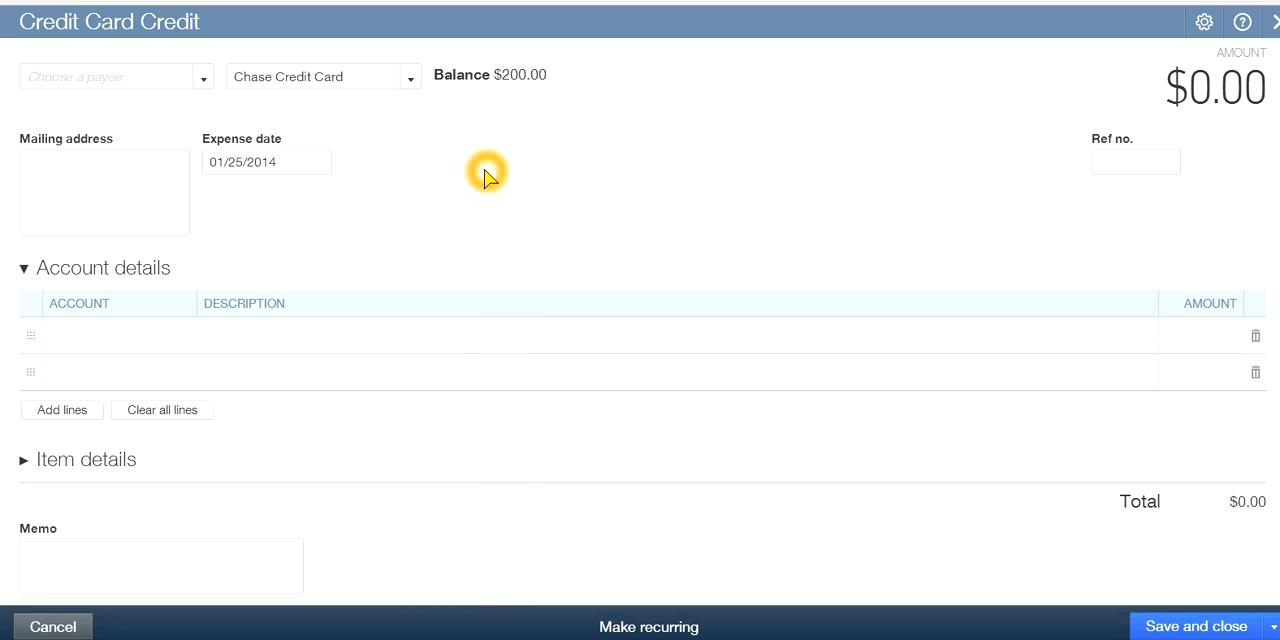
{"action": "left_click", "coordinate": [201, 79]}
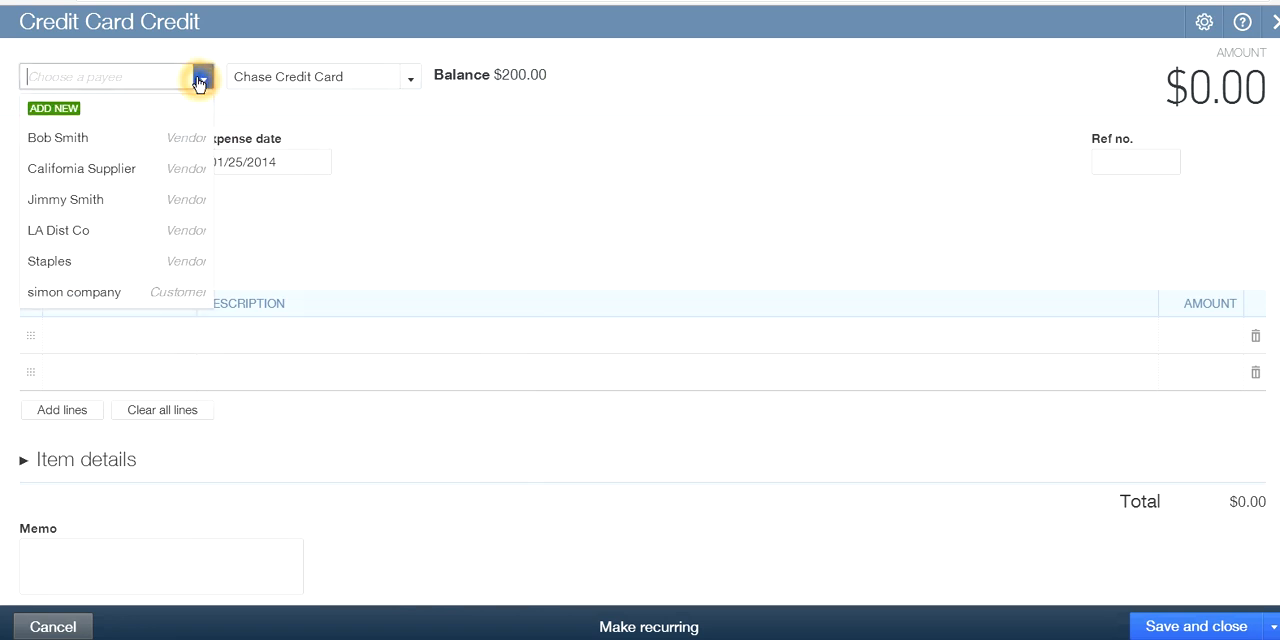
{"action": "left_click", "coordinate": [68, 264]}
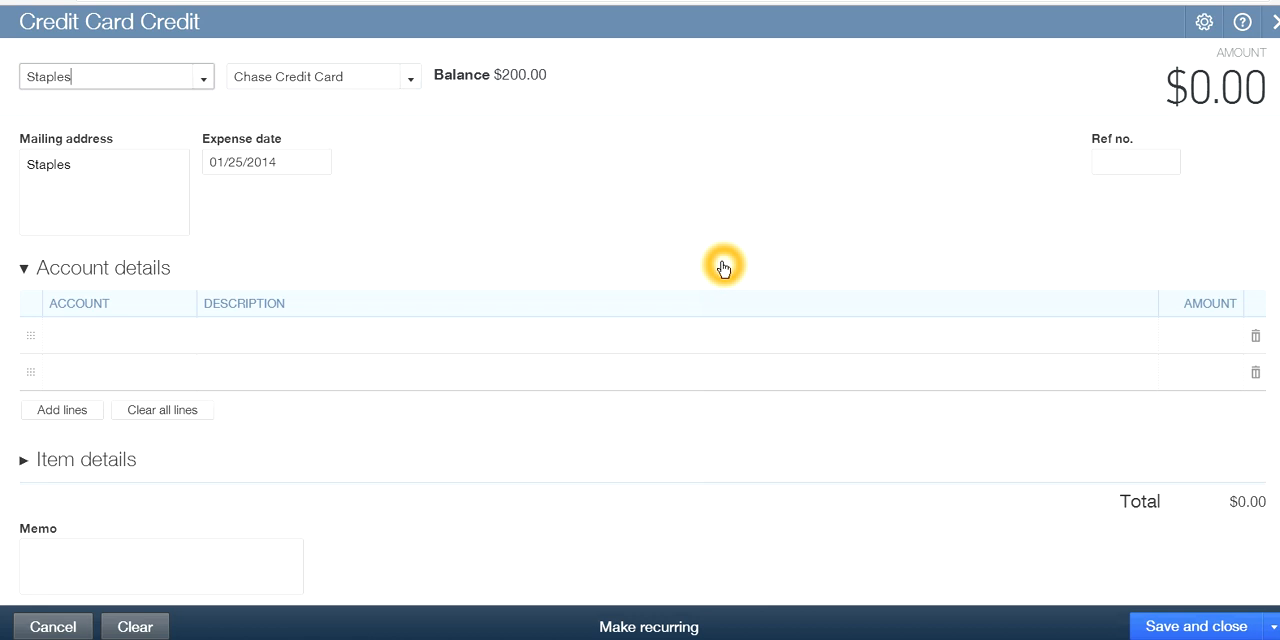
{"action": "left_click", "coordinate": [109, 80]}
Choose Supplies as the account on the first line of the Staples credit card credit
{"action": "left_click", "coordinate": [94, 340]}
{"action": "left_click", "coordinate": [95, 336]}
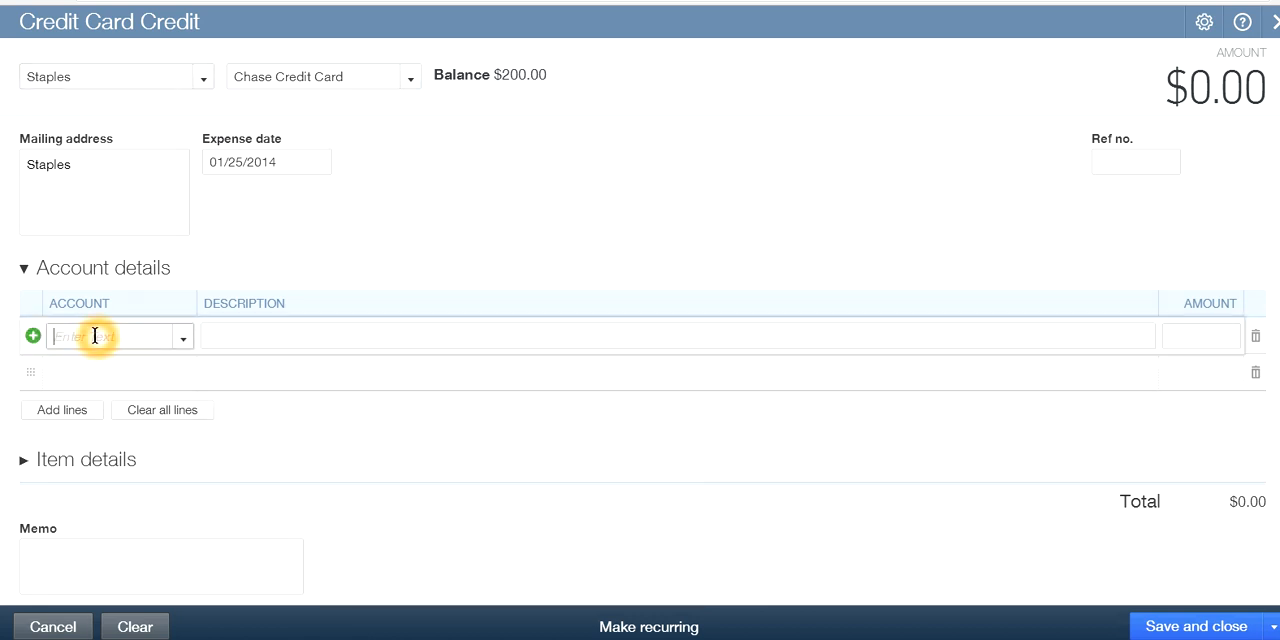
{"action": "left_click", "coordinate": [183, 337]}
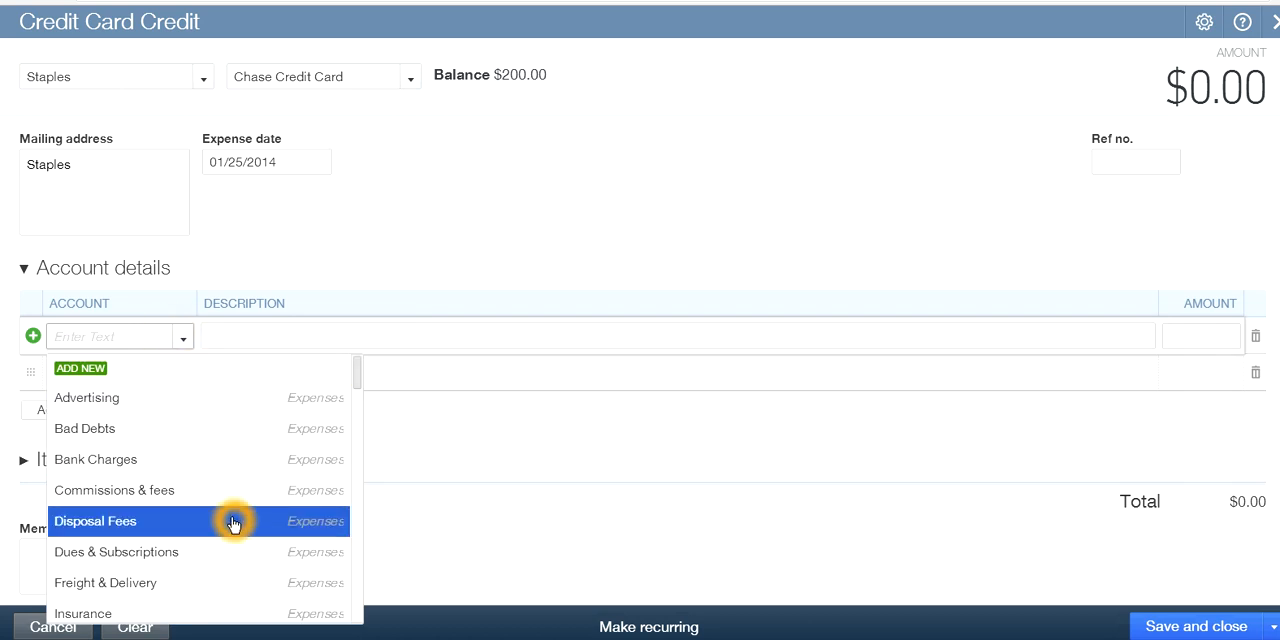
{"action": "scroll", "coordinate": [233, 521], "scroll_direction": "down", "scroll_amount": 1}
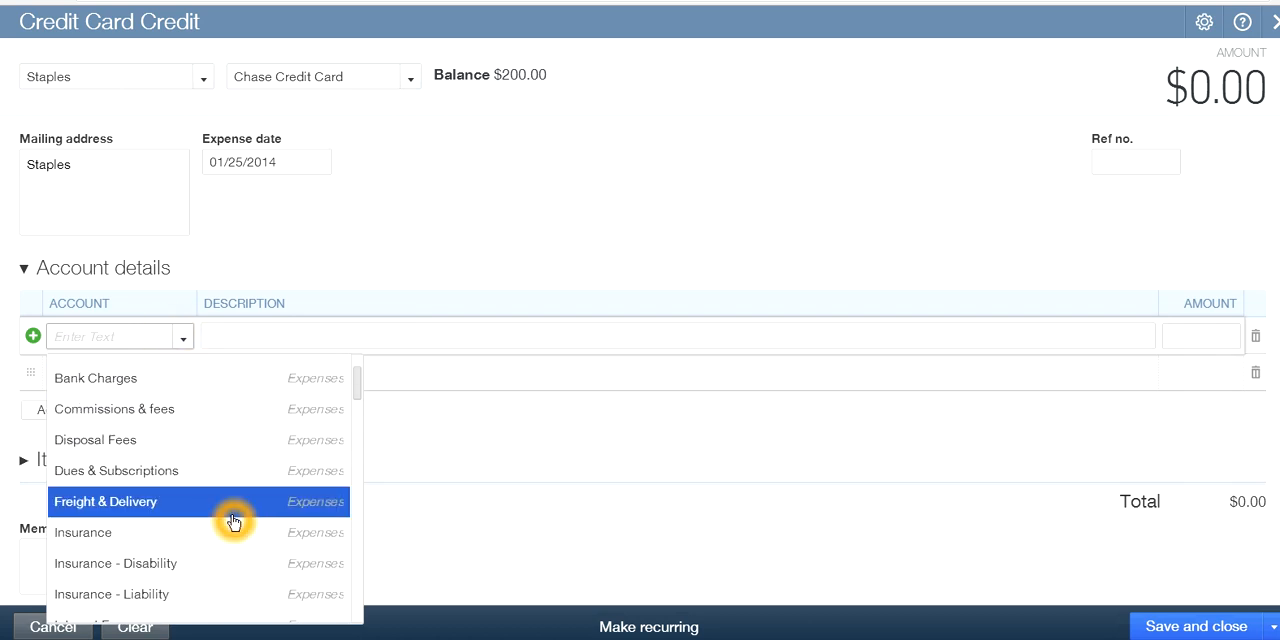
{"action": "scroll", "coordinate": [233, 522], "scroll_direction": "down", "scroll_amount": 1}
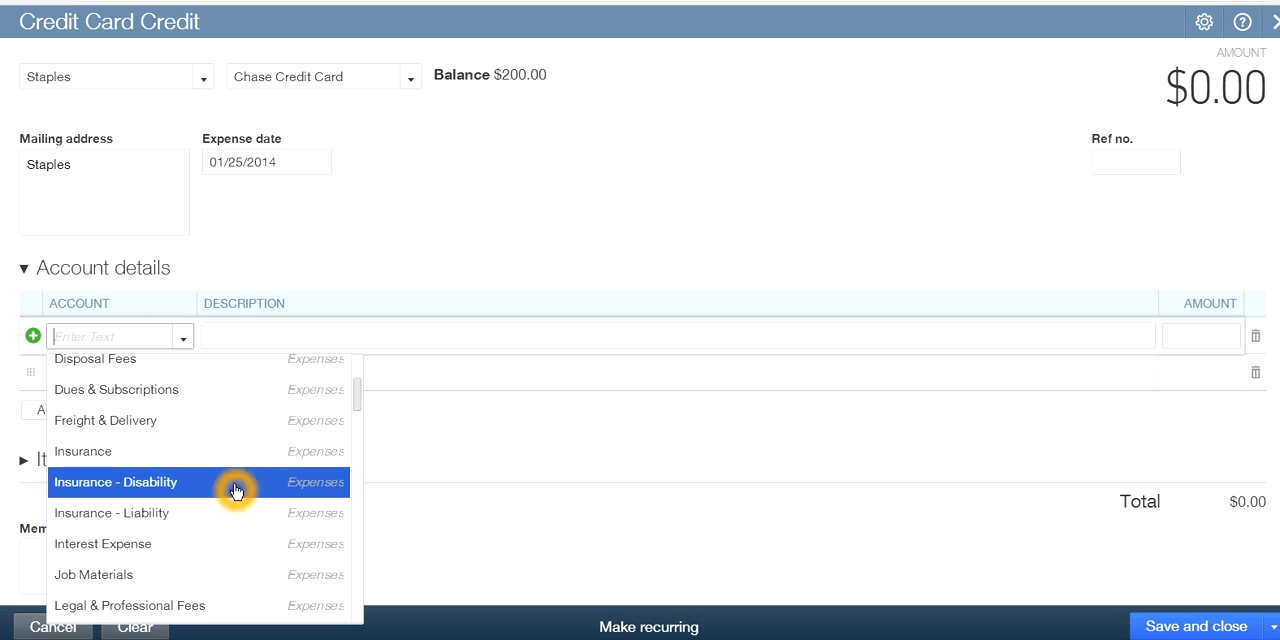
{"action": "scroll", "coordinate": [235, 488], "scroll_direction": "down", "scroll_amount": 1}
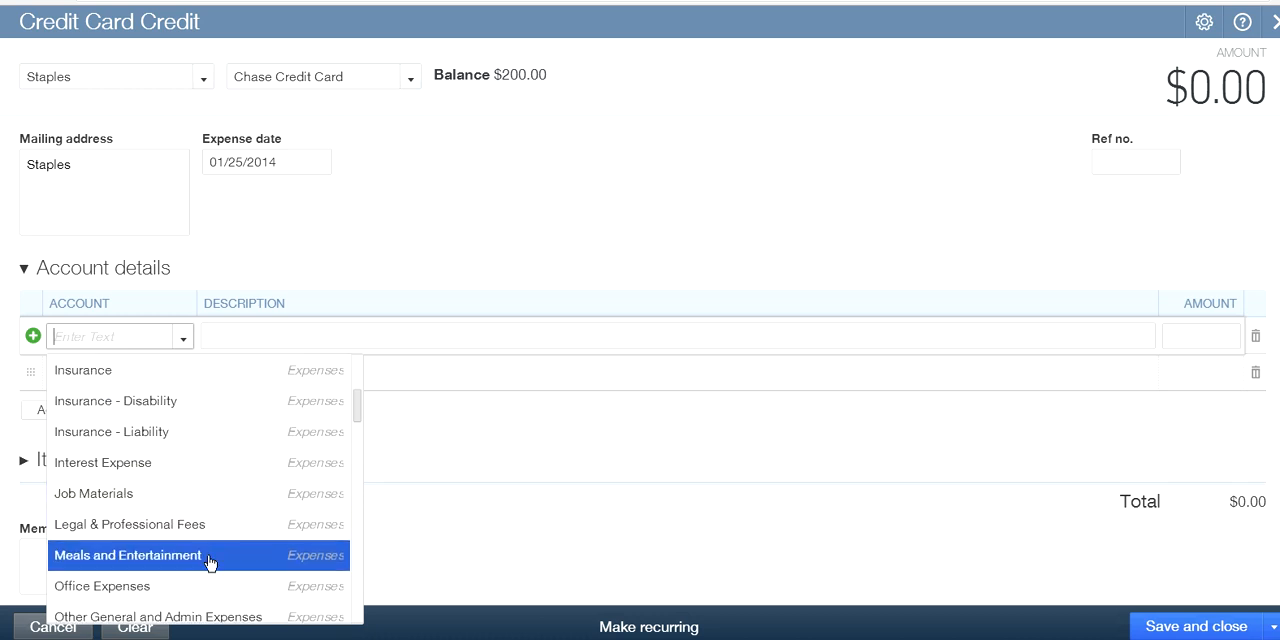
{"action": "scroll", "coordinate": [210, 558], "scroll_direction": "down", "scroll_amount": 2}
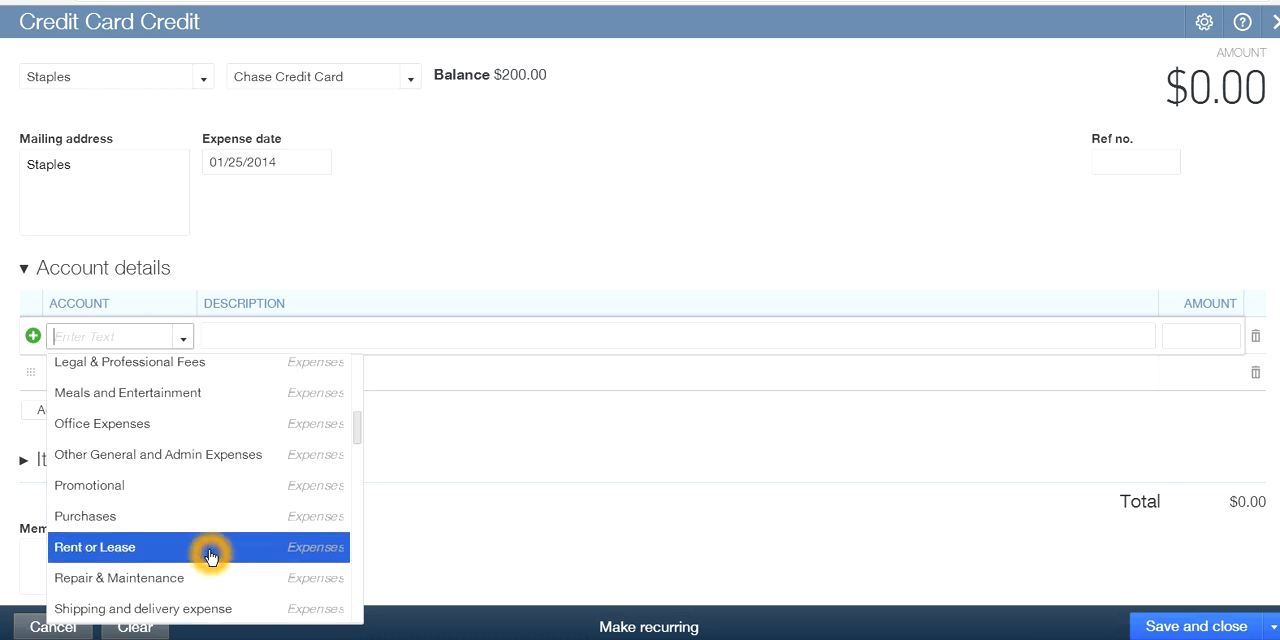
{"action": "scroll", "coordinate": [208, 556], "scroll_direction": "down", "scroll_amount": 2}
{"action": "left_click", "coordinate": [155, 550]}
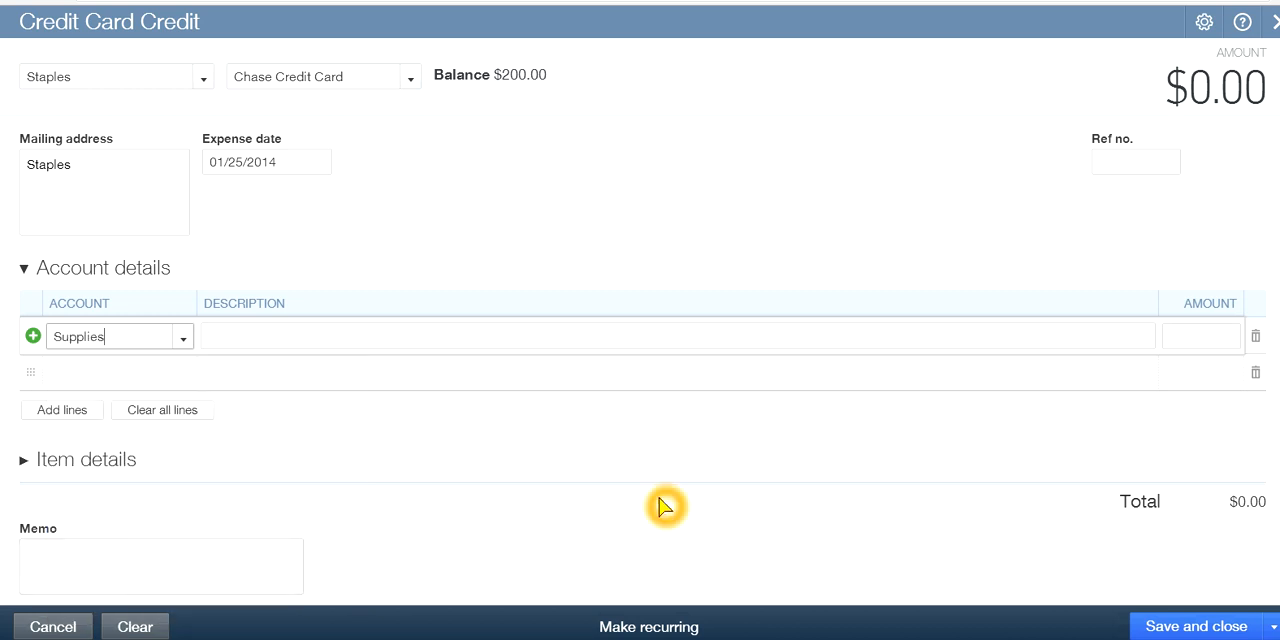
Enter an amount of 25.00 on the Supplies line, and save and close the credit card credit
{"action": "left_click", "coordinate": [1197, 336]}
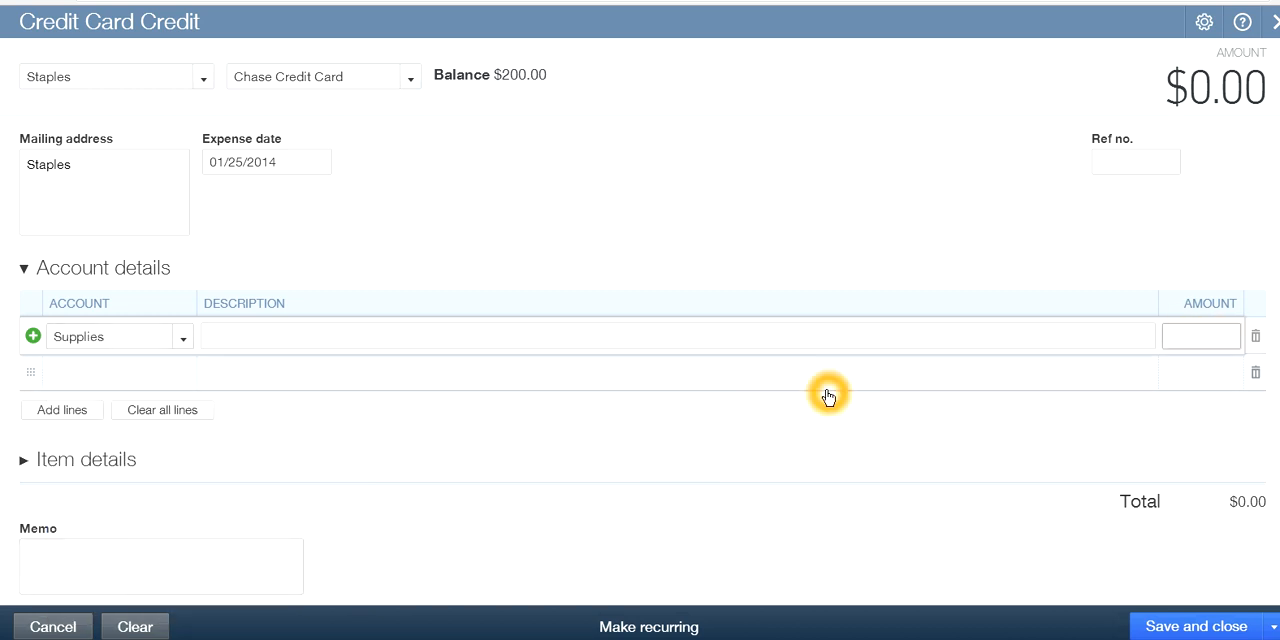
{"action": "type", "text": "25.00"}
{"action": "left_click", "coordinate": [957, 424]}
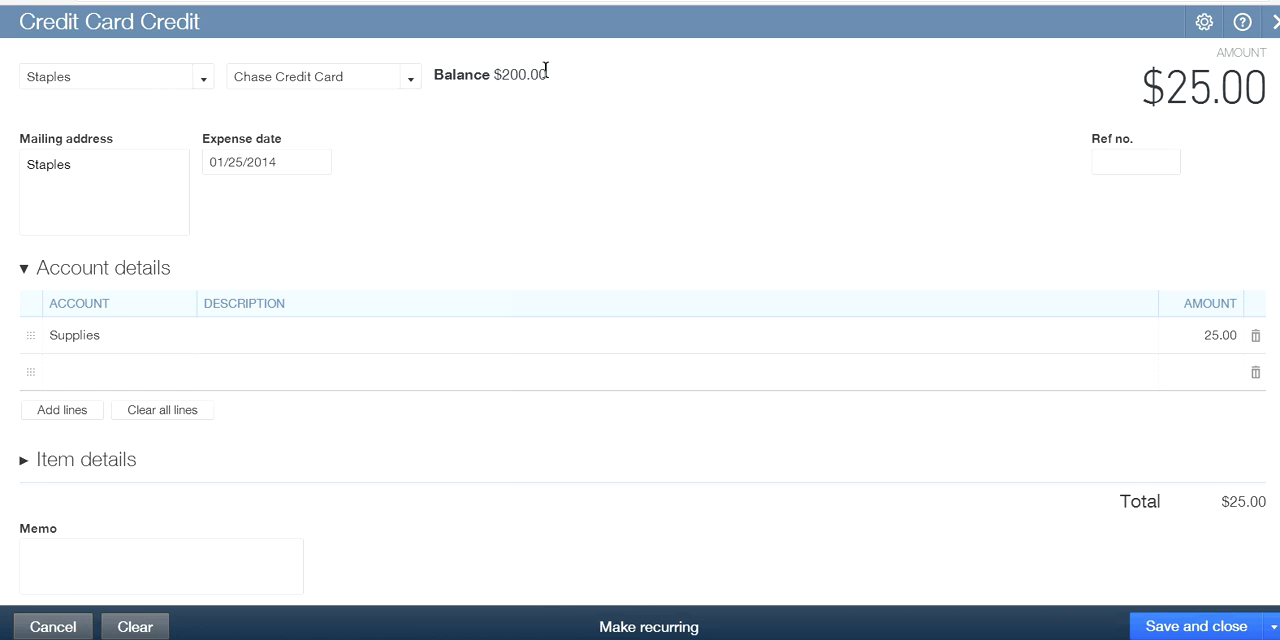
{"action": "left_click", "coordinate": [863, 306]}
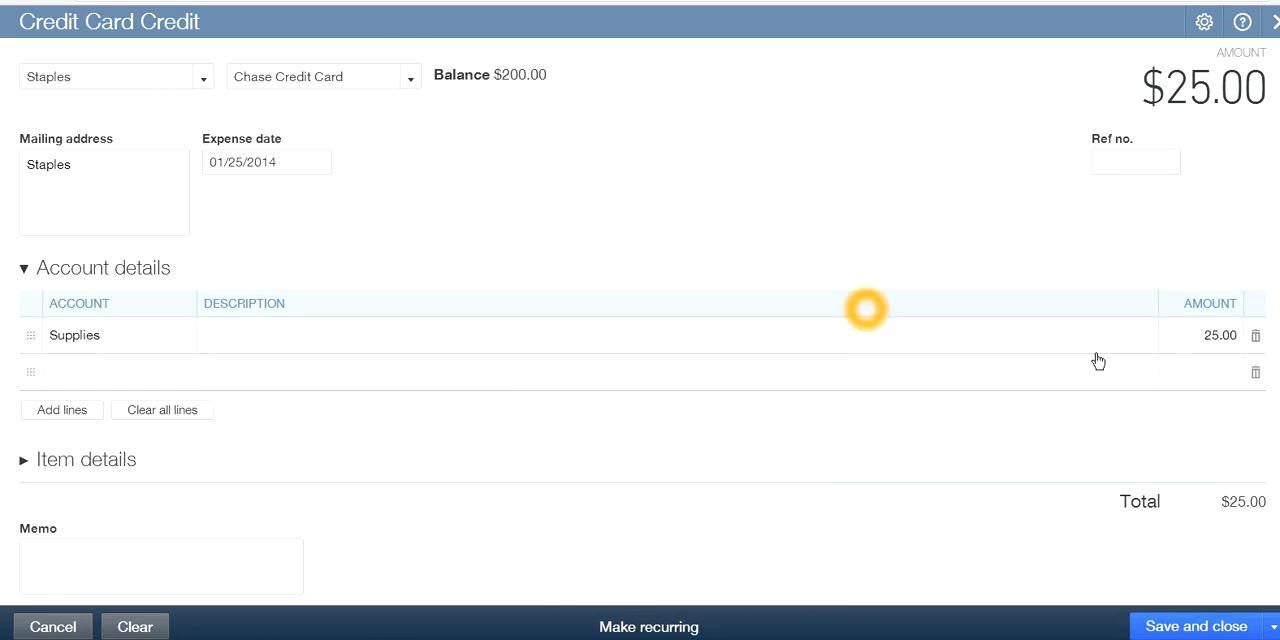
{"action": "left_click", "coordinate": [1212, 371]}
{"action": "left_click", "coordinate": [851, 200]}
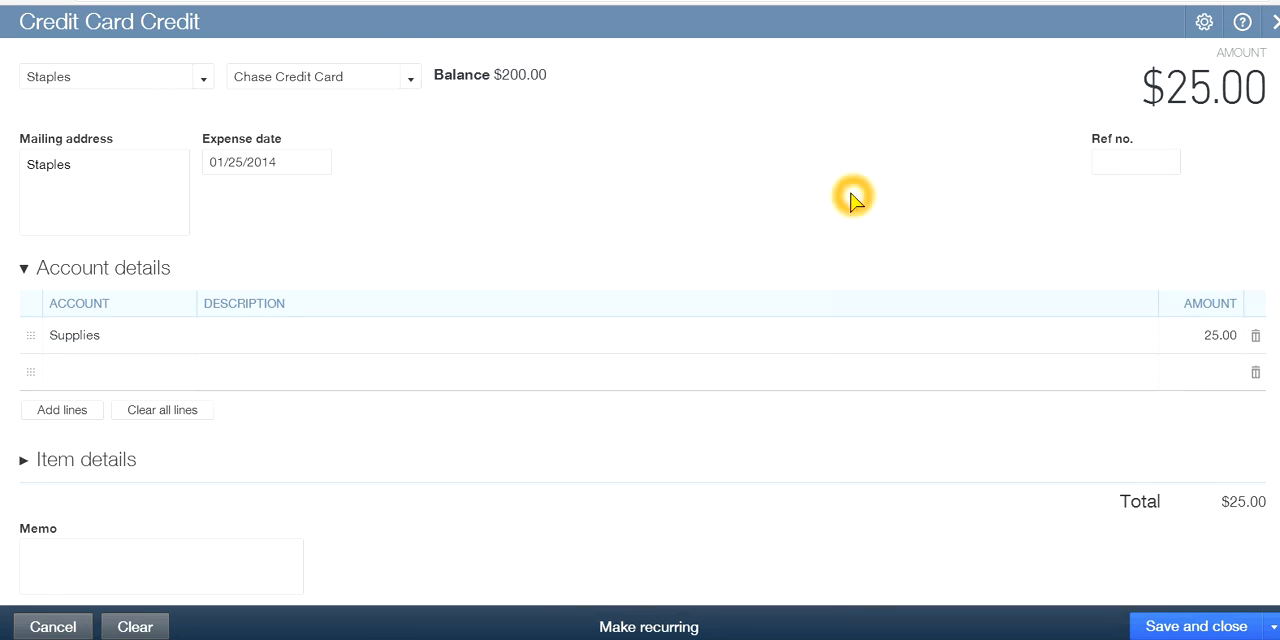
{"action": "left_click", "coordinate": [1168, 630]}
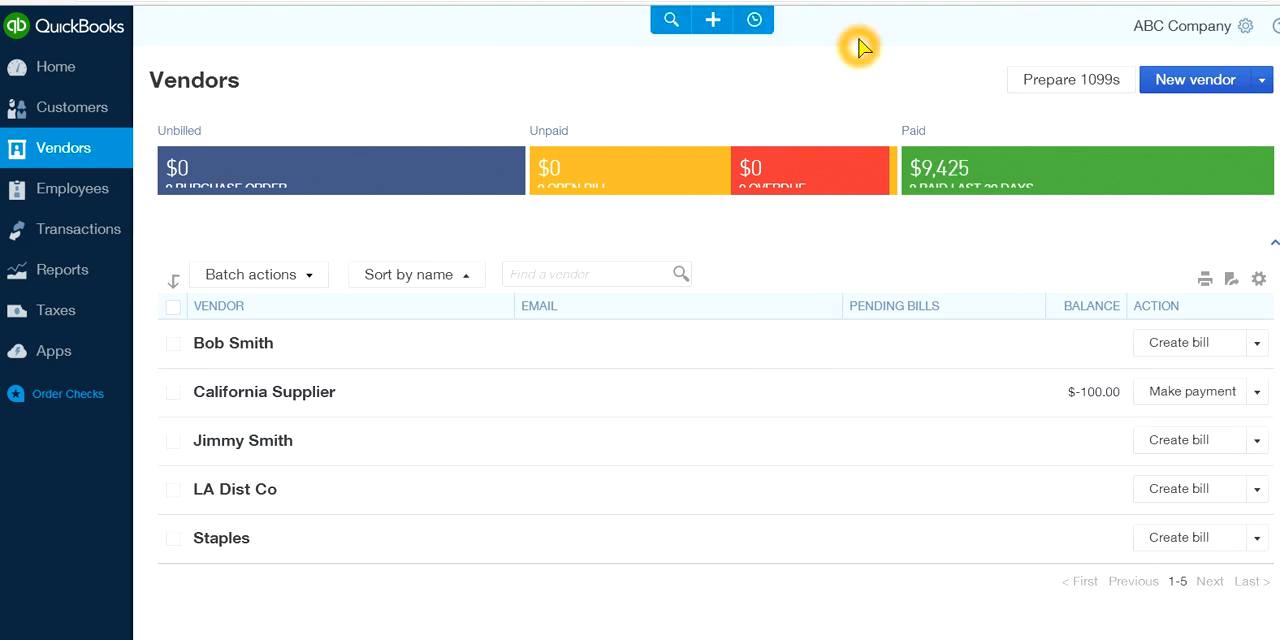
Check the balances of Wells Fargo Credit Card and Chase Credit Card in a new expense, and discard the expense
{"action": "left_click", "coordinate": [714, 24]}
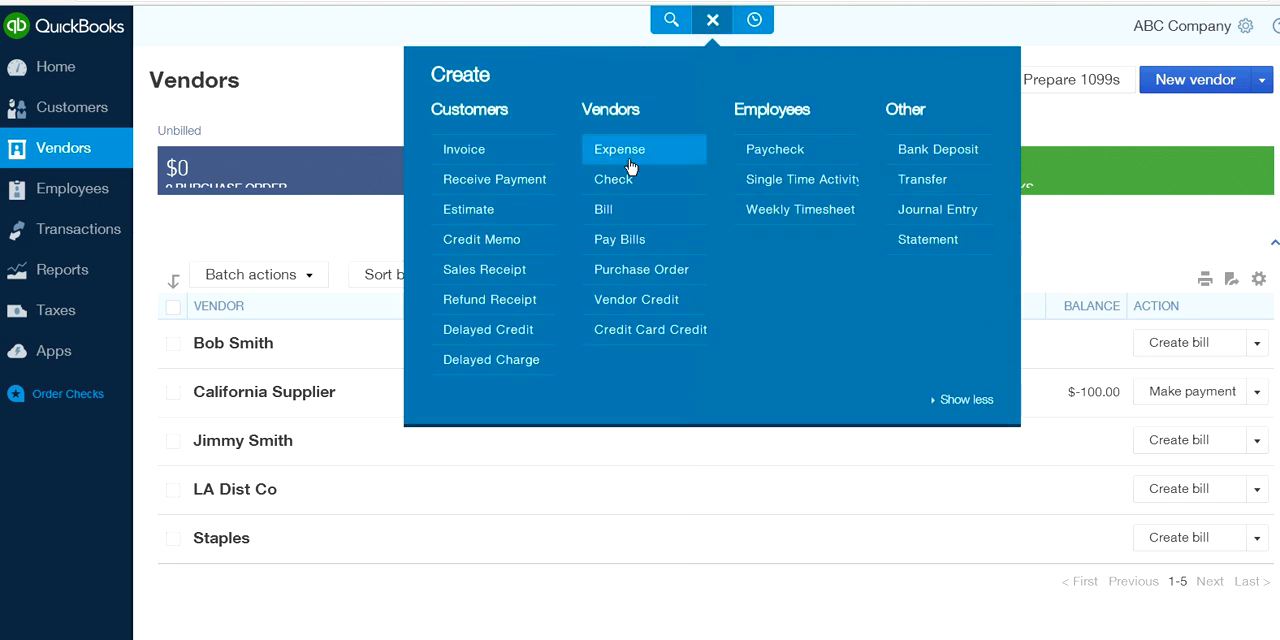
{"action": "left_click", "coordinate": [618, 158]}
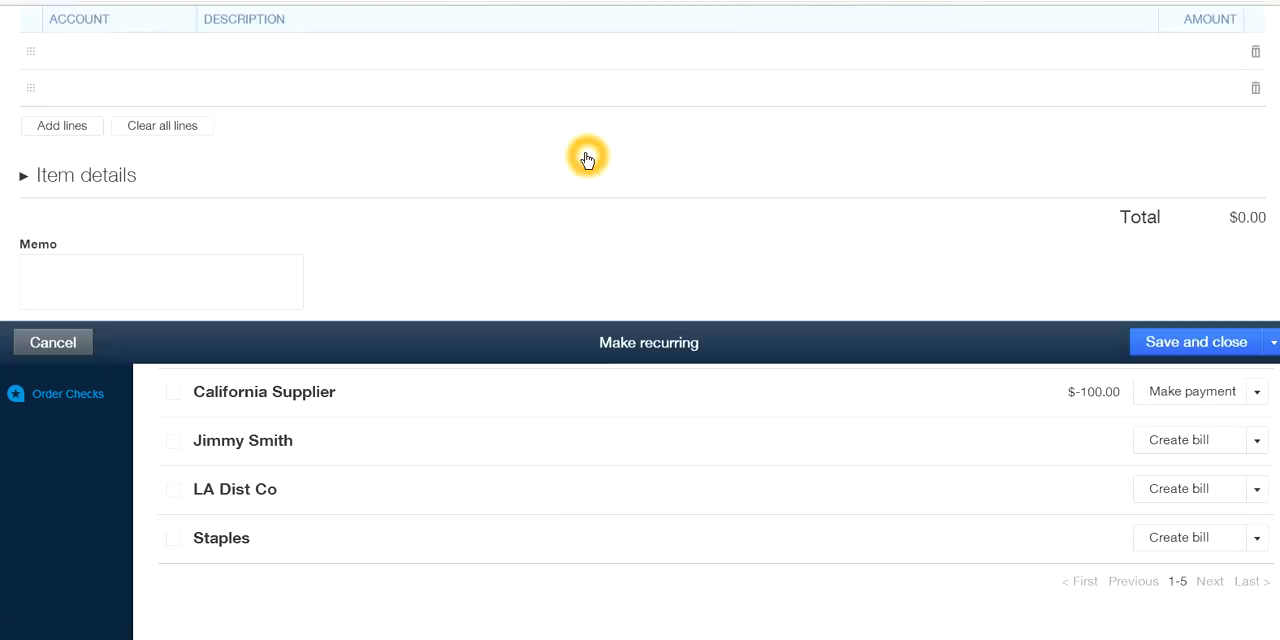
{"action": "left_click", "coordinate": [408, 78]}
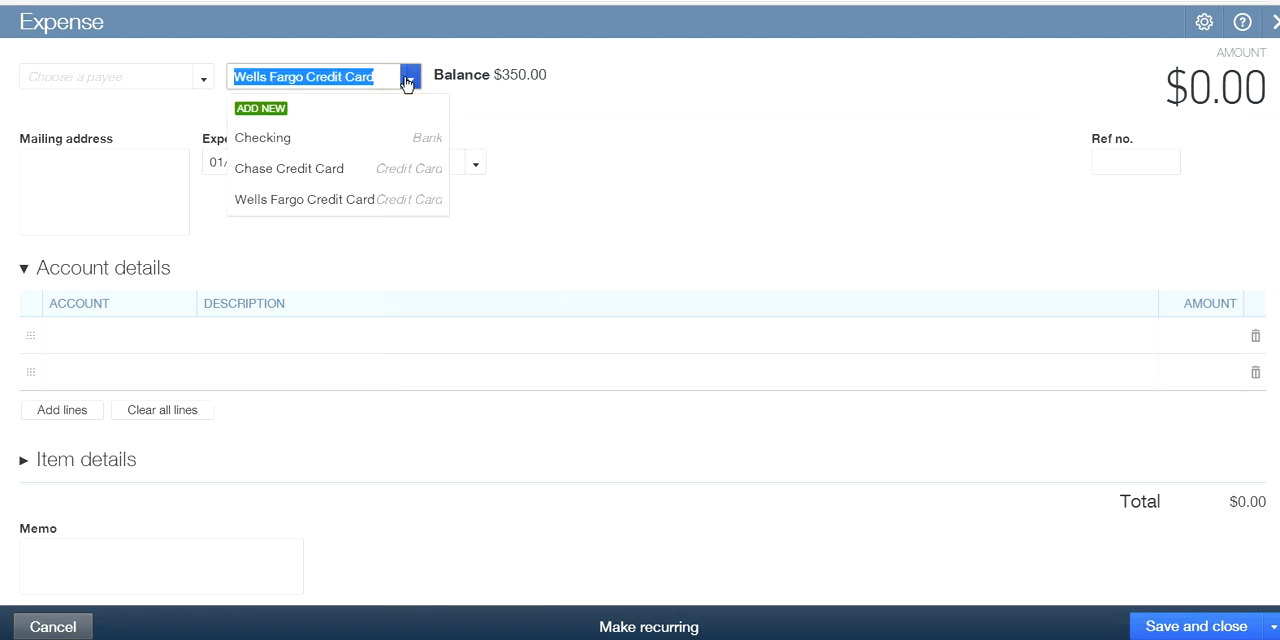
{"action": "left_click", "coordinate": [312, 202]}
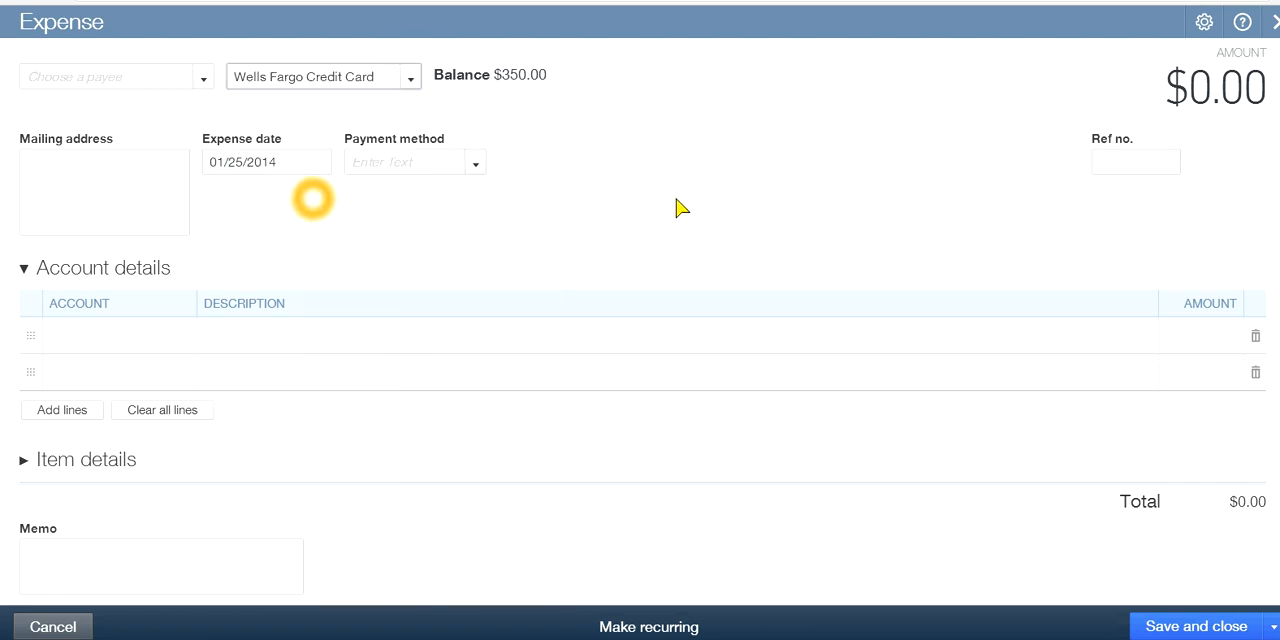
{"action": "left_click", "coordinate": [411, 80]}
{"action": "left_click", "coordinate": [334, 168]}
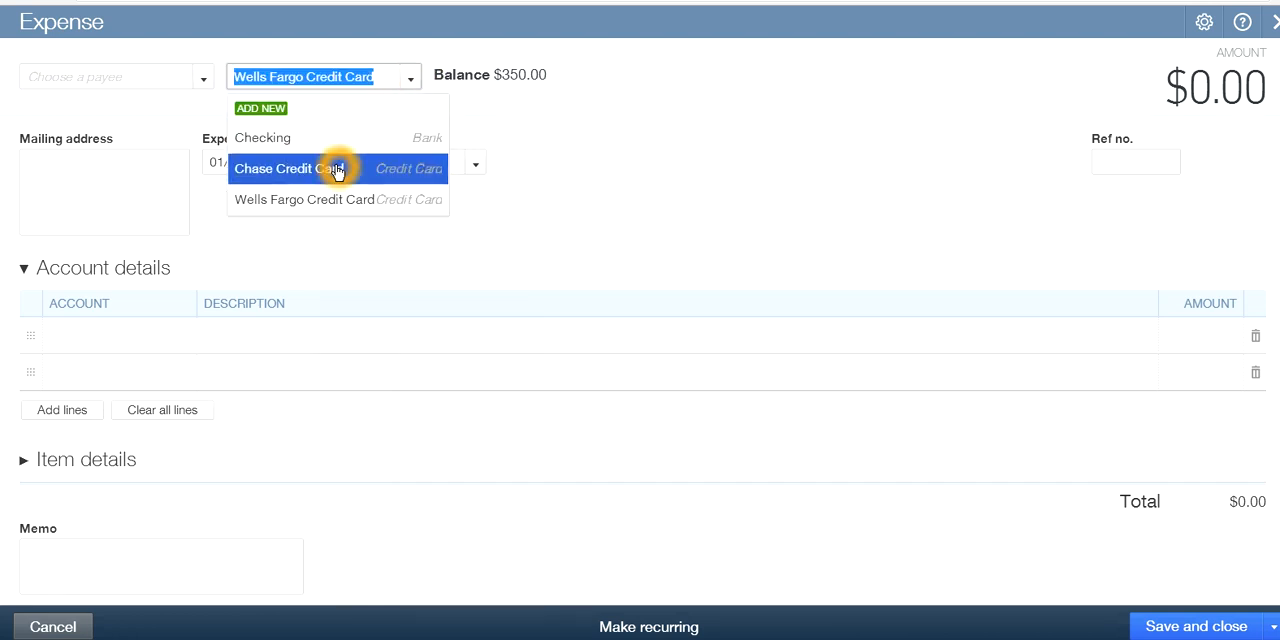
{"action": "left_click", "coordinate": [409, 79]}
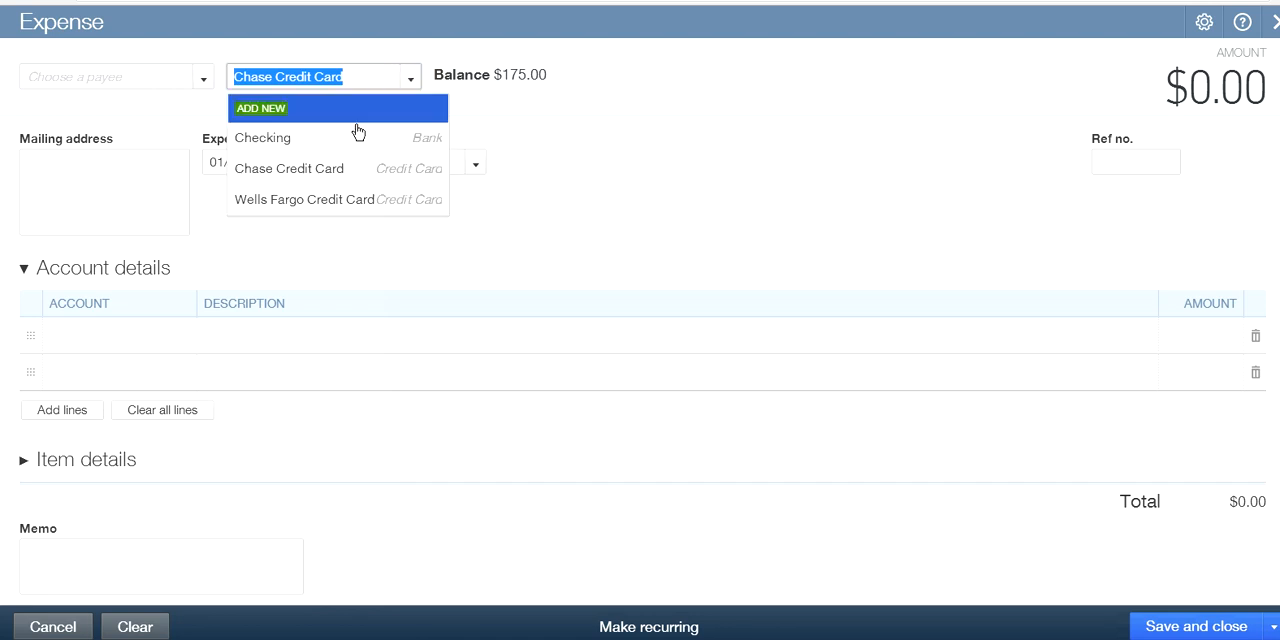
{"action": "left_click", "coordinate": [363, 171]}
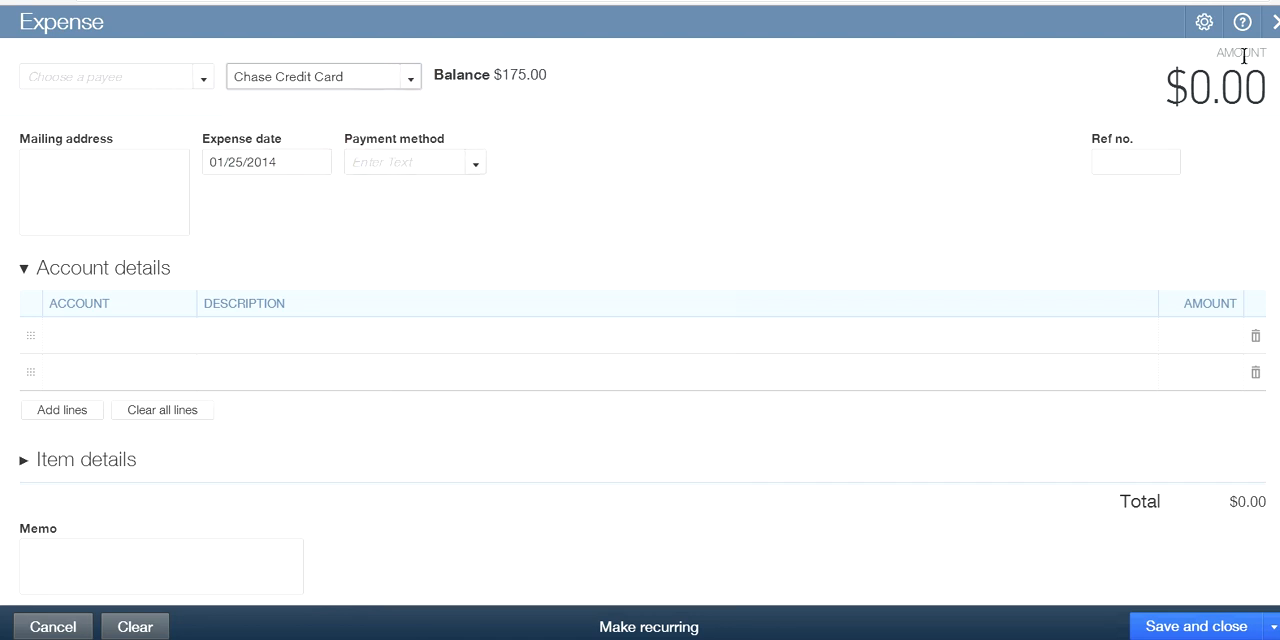
{"action": "left_click", "coordinate": [1274, 22]}
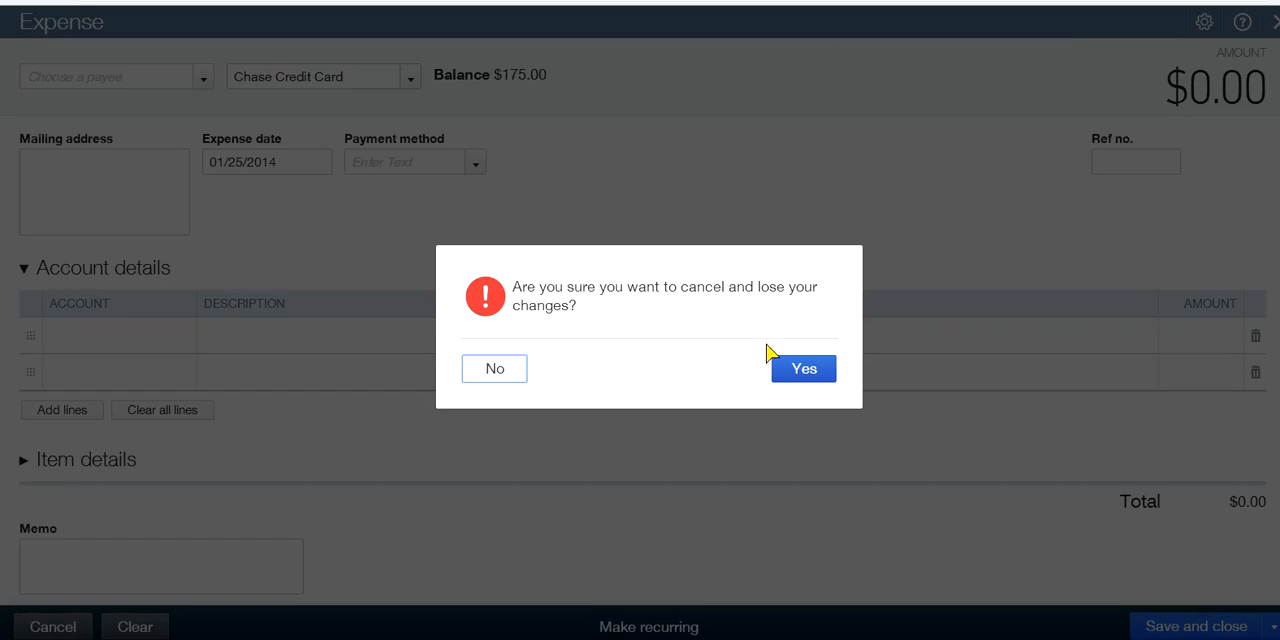
{"action": "left_click", "coordinate": [487, 369]}
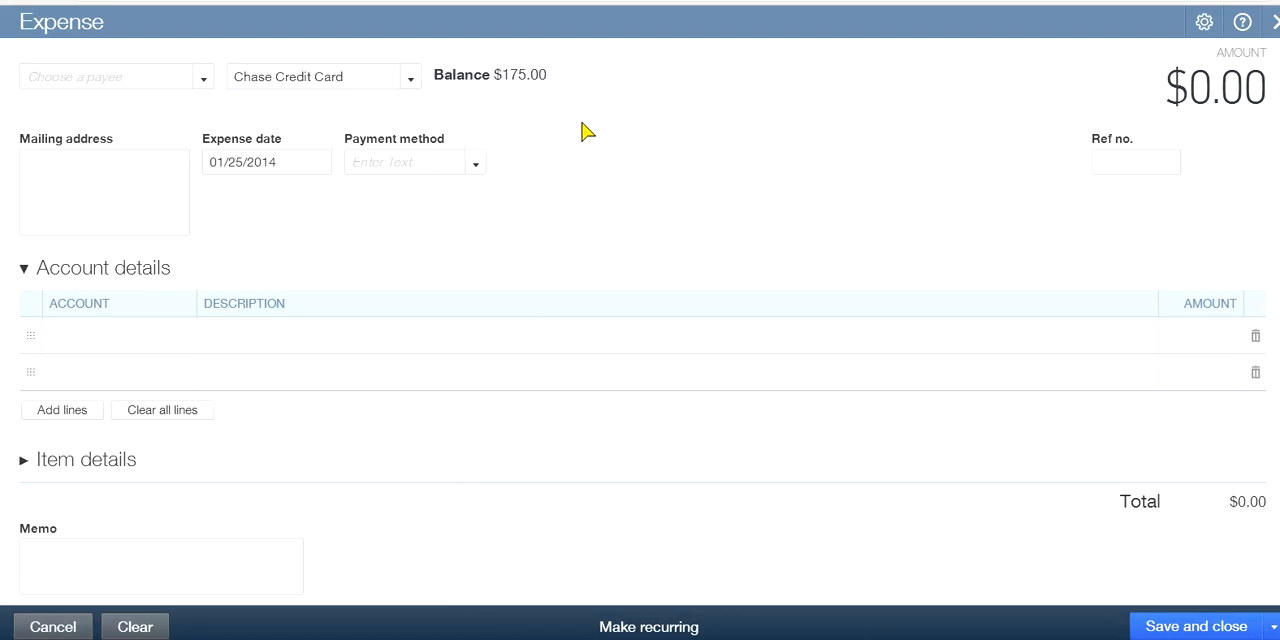
{"action": "left_click", "coordinate": [1274, 26]}
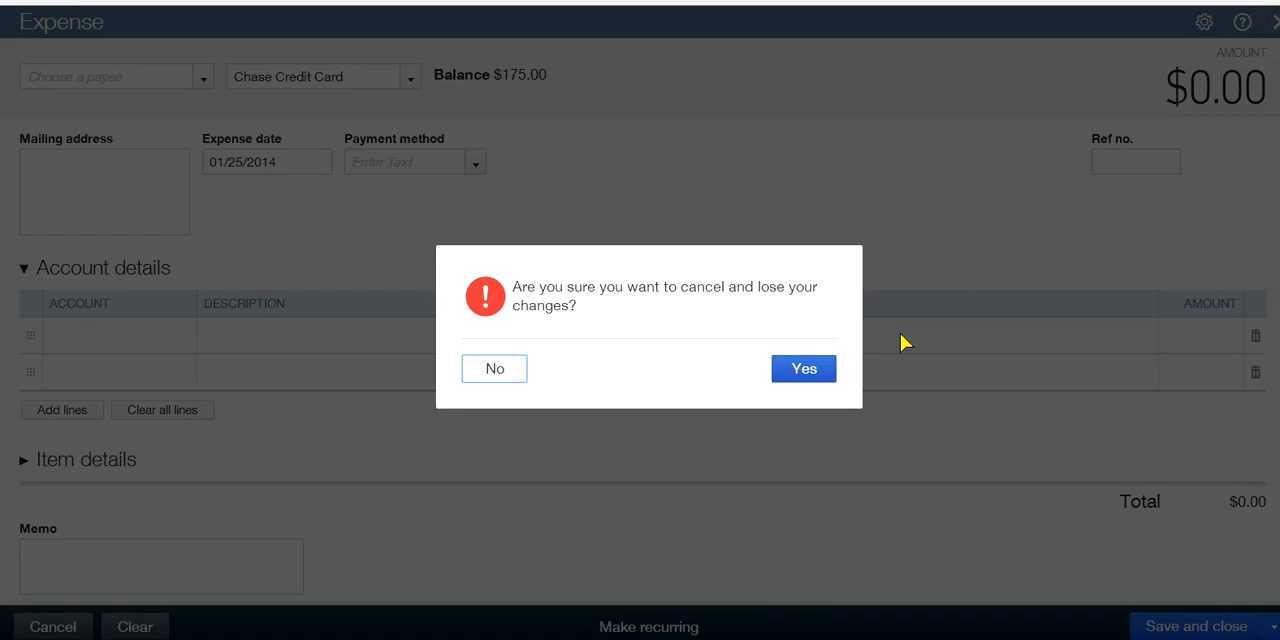
{"action": "left_click", "coordinate": [812, 372]}
Reopen the Staples credit card credit from the recent transactions, review its details, and close it
{"action": "left_click", "coordinate": [757, 22]}
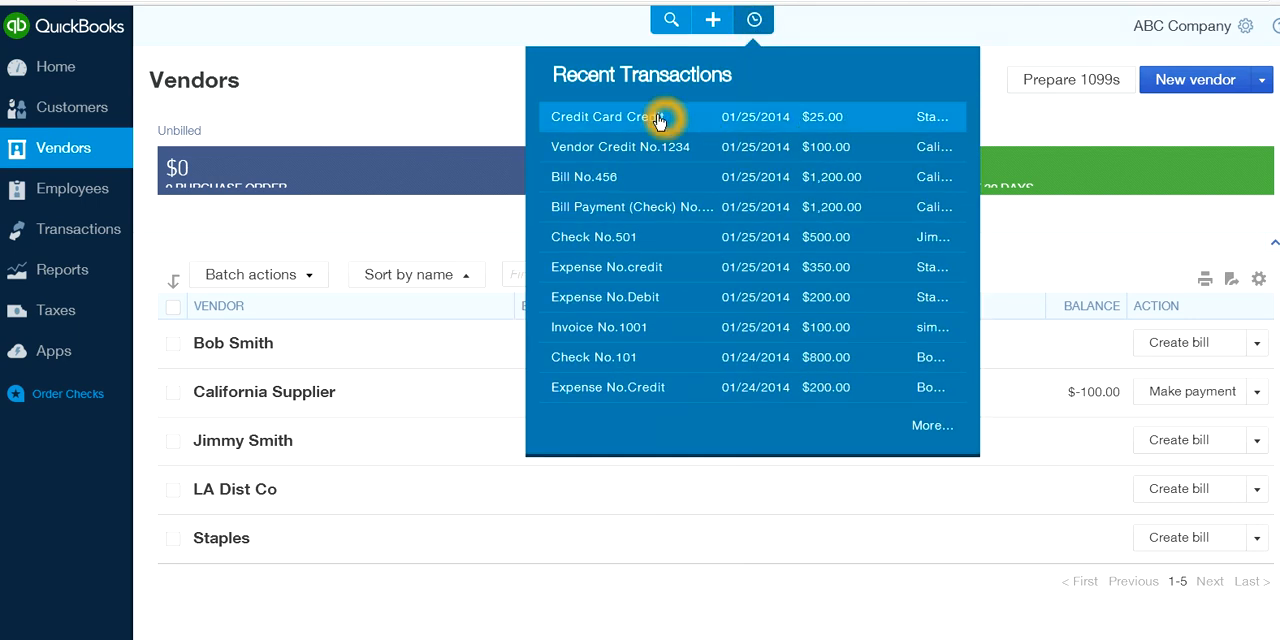
{"action": "left_click", "coordinate": [659, 120]}
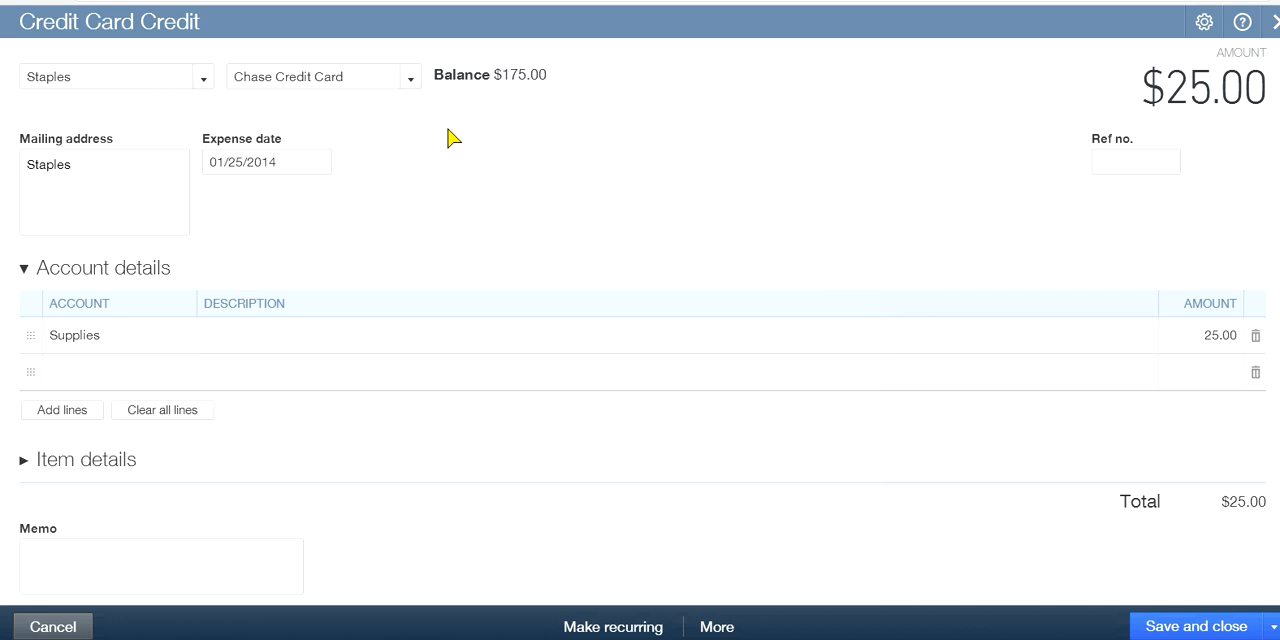
{"action": "left_click", "coordinate": [584, 128]}
{"action": "left_click", "coordinate": [502, 107]}
{"action": "left_click", "coordinate": [847, 137]}
{"action": "left_click", "coordinate": [835, 154]}
{"action": "left_click", "coordinate": [1224, 76]}
{"action": "left_click", "coordinate": [1274, 22]}
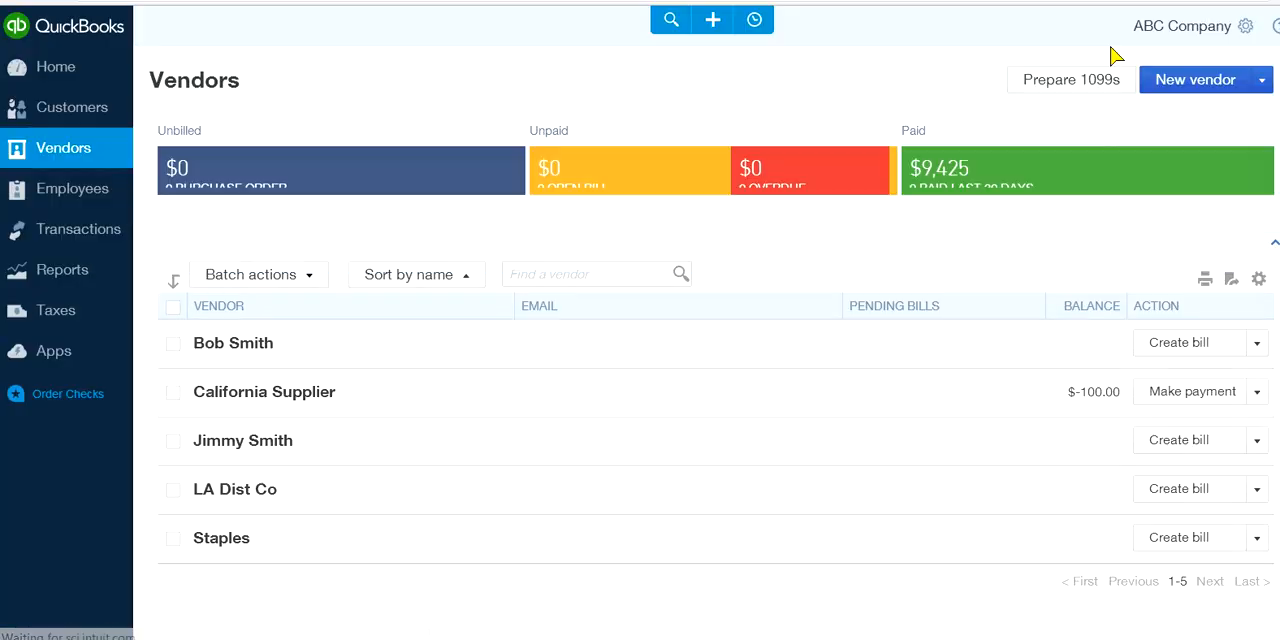
Look over the vendor list and item details of a blank purchase order, and close it without saving
{"action": "left_click", "coordinate": [1068, 88]}
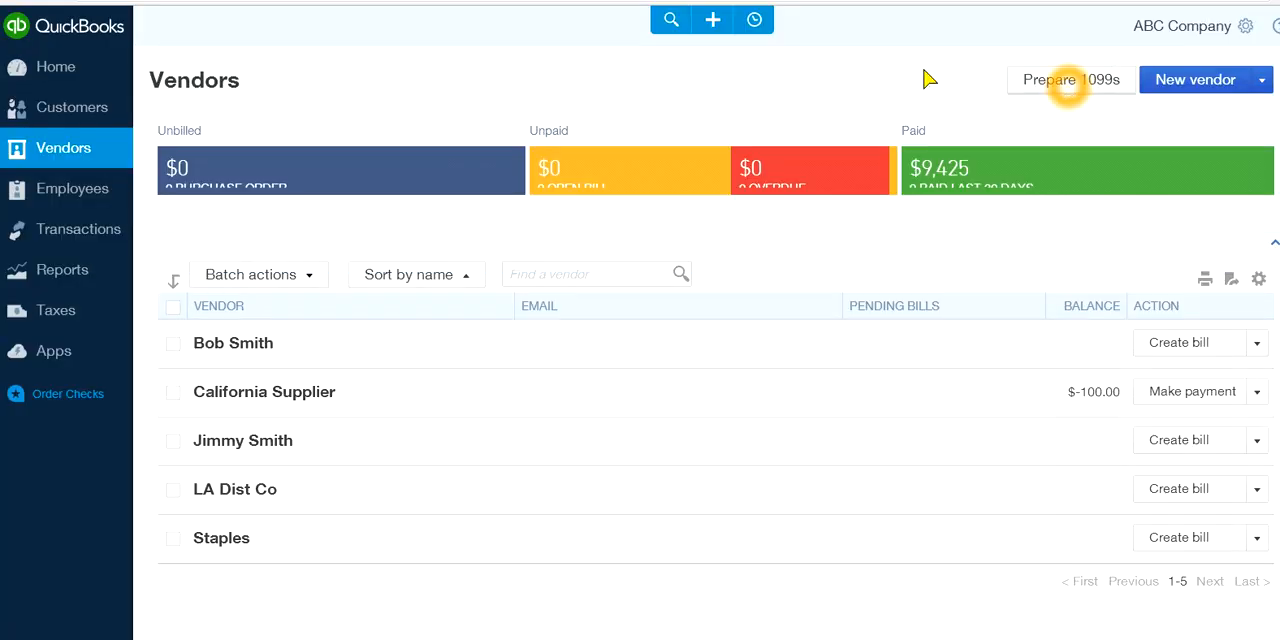
{"action": "left_click", "coordinate": [807, 50]}
{"action": "left_click", "coordinate": [713, 22]}
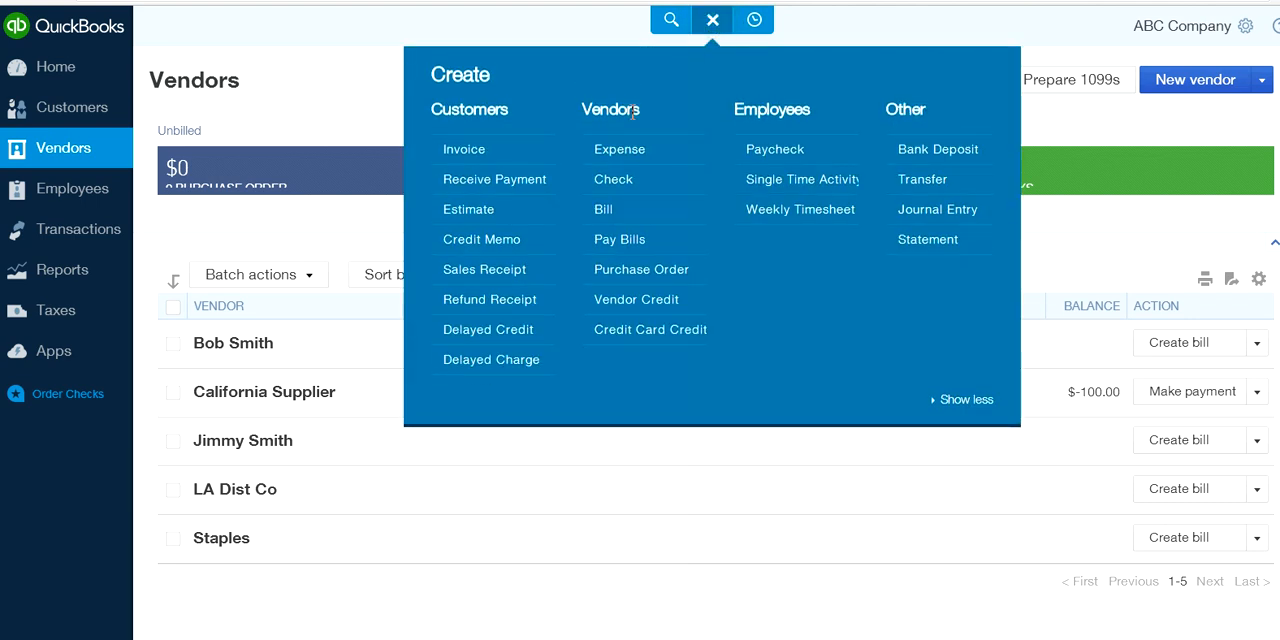
{"action": "left_click", "coordinate": [602, 178]}
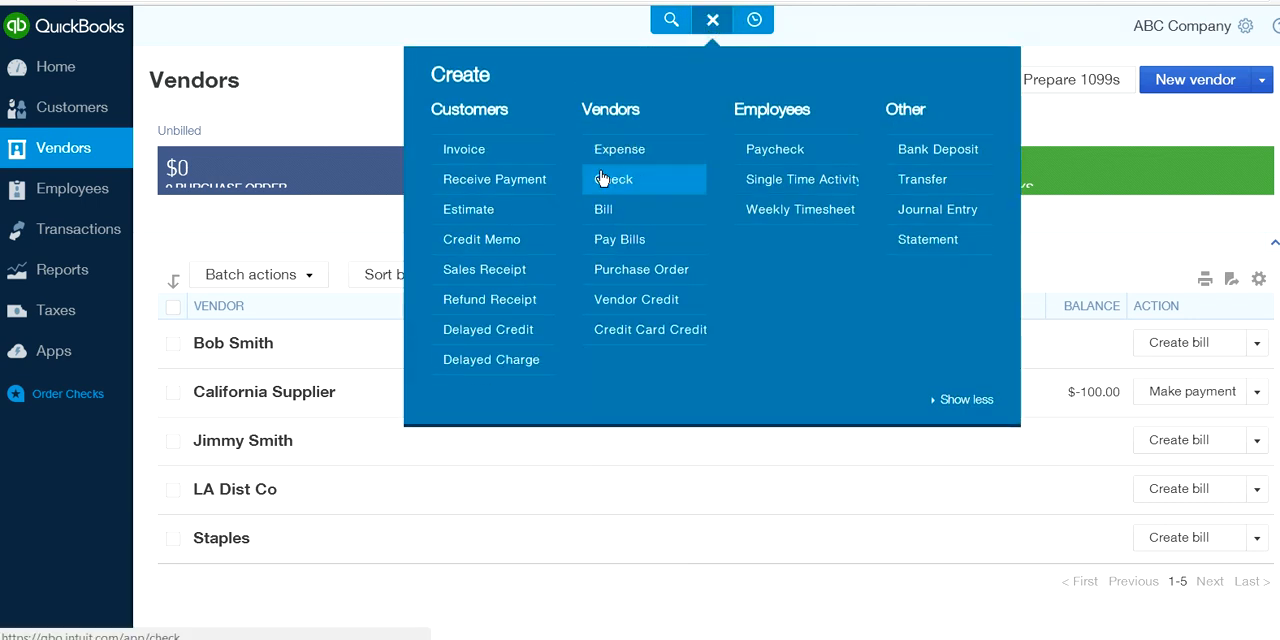
{"action": "left_click", "coordinate": [636, 272]}
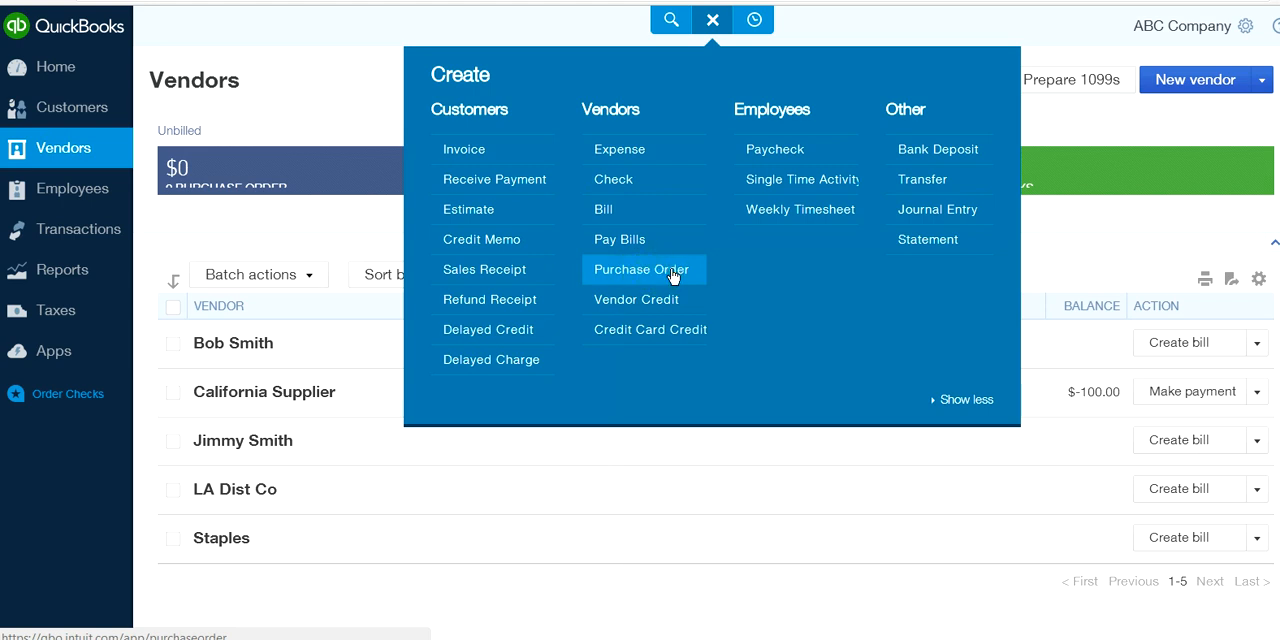
{"action": "left_click", "coordinate": [602, 212]}
{"action": "left_click", "coordinate": [631, 272]}
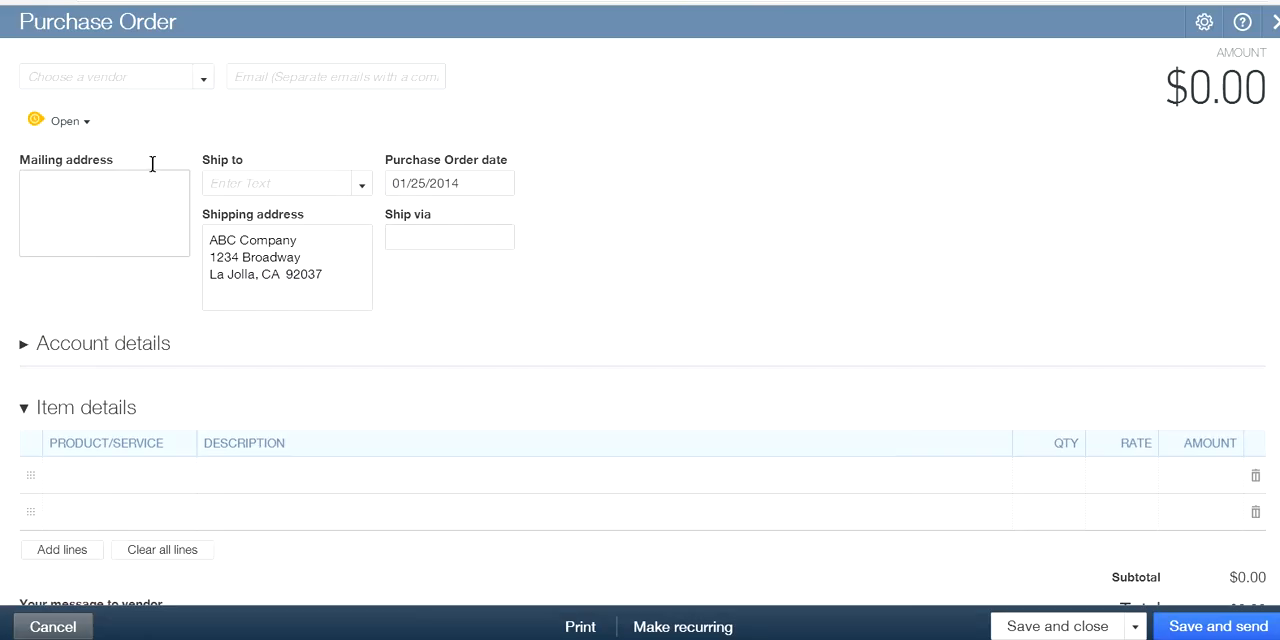
{"action": "left_click", "coordinate": [205, 78]}
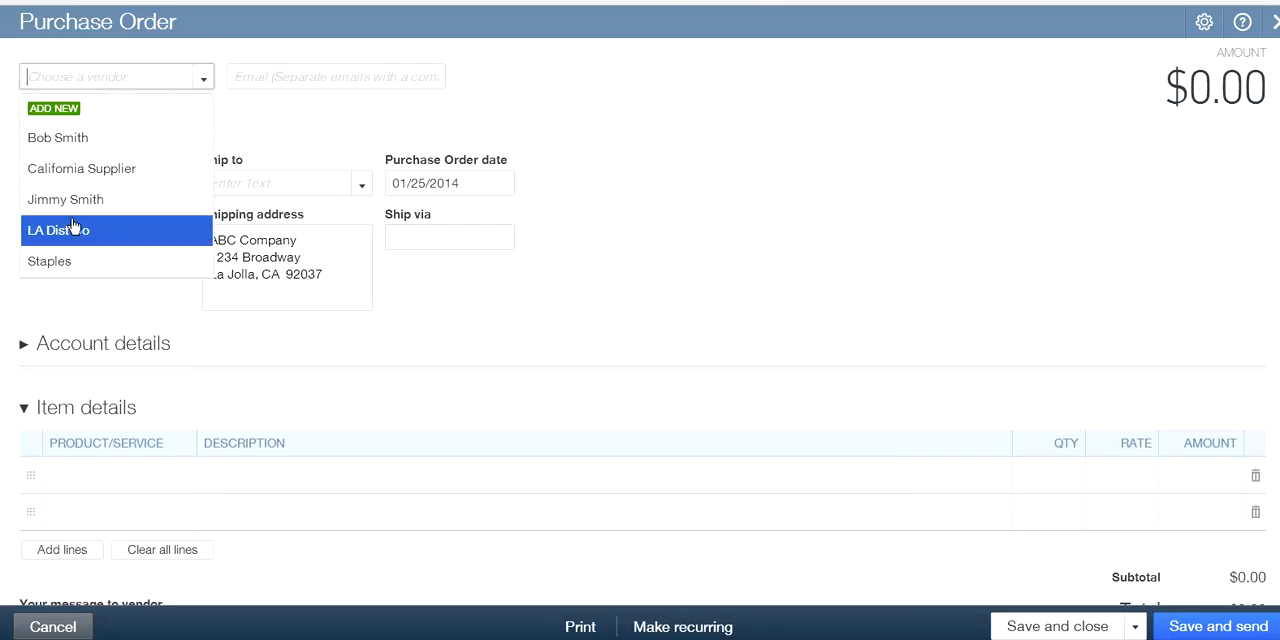
{"action": "left_click", "coordinate": [151, 459]}
{"action": "left_click", "coordinate": [166, 457]}
{"action": "left_click", "coordinate": [73, 519]}
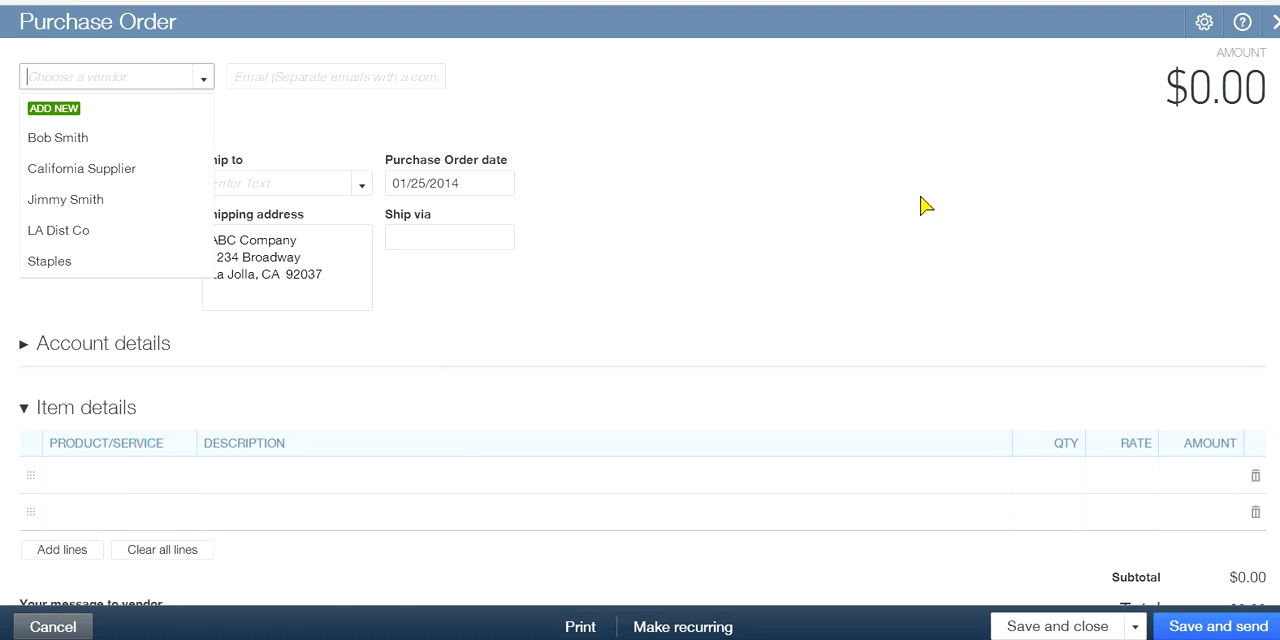
{"action": "left_click", "coordinate": [1273, 21]}
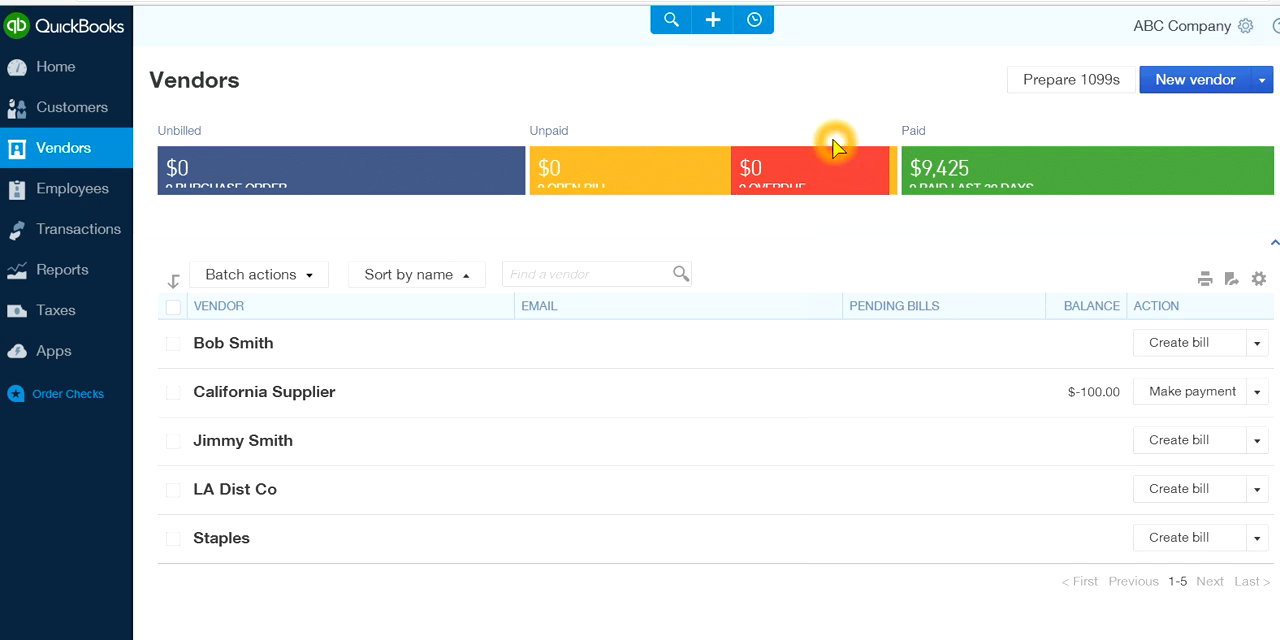
Open a blank expense, look over the columns of its account details, and close it without saving
{"action": "left_click", "coordinate": [711, 21]}
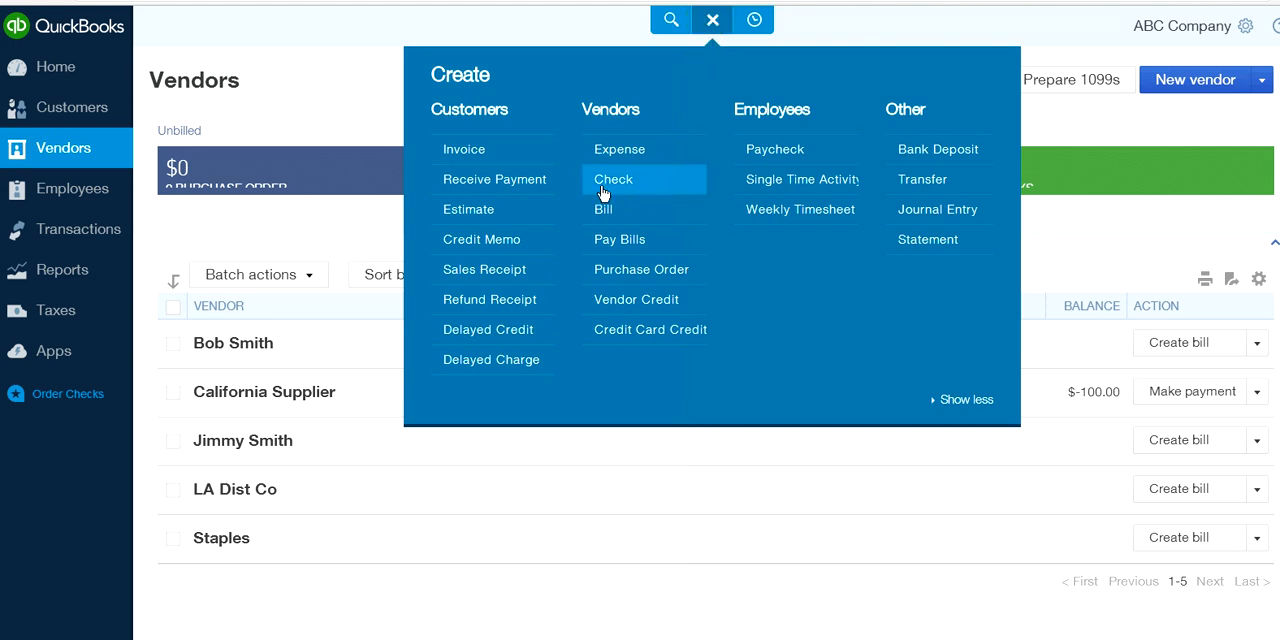
{"action": "left_click", "coordinate": [621, 152]}
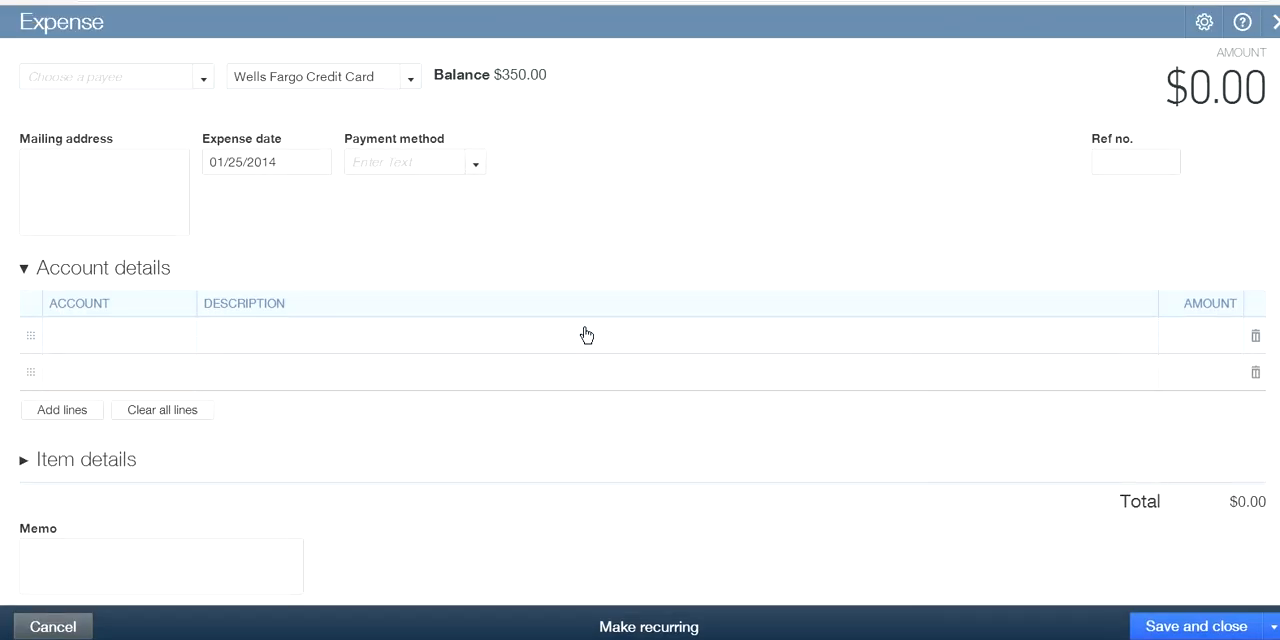
{"action": "left_click", "coordinate": [931, 311]}
{"action": "left_click", "coordinate": [931, 302]}
{"action": "left_click", "coordinate": [1045, 280]}
{"action": "left_click", "coordinate": [1040, 278]}
{"action": "left_click", "coordinate": [1275, 21]}
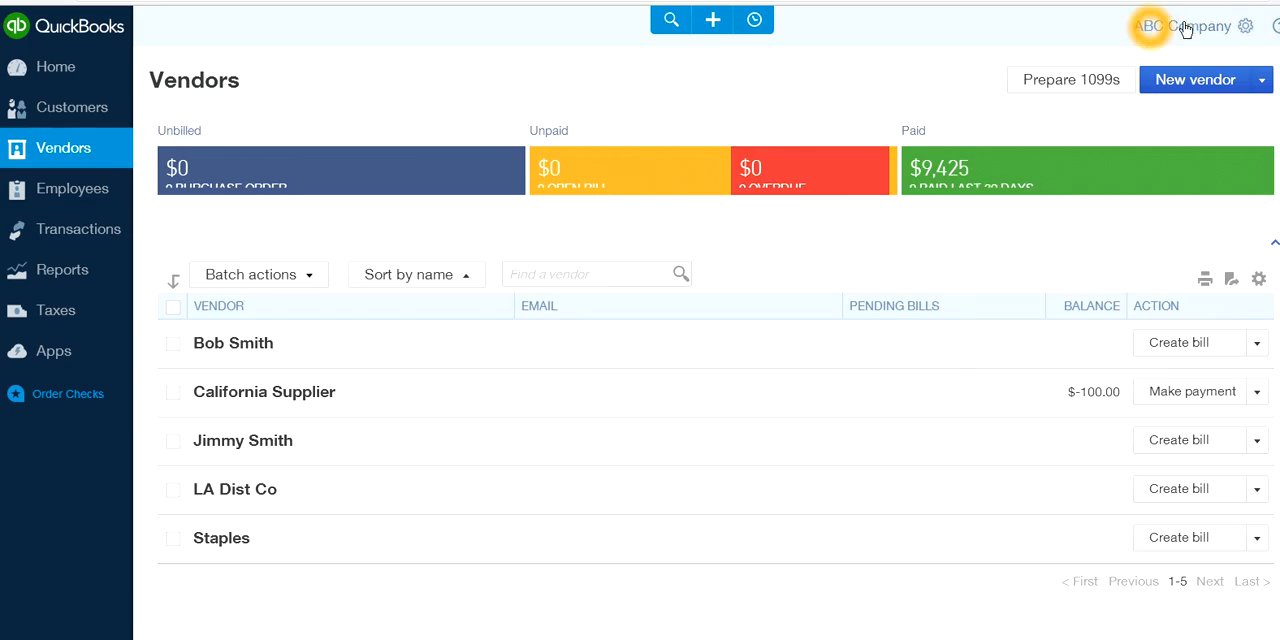
In the company's Vendors & Purchases preferences, enable expense and product/service tracking by customer and the use of billable expenses and products/services
{"action": "left_click", "coordinate": [1244, 27]}
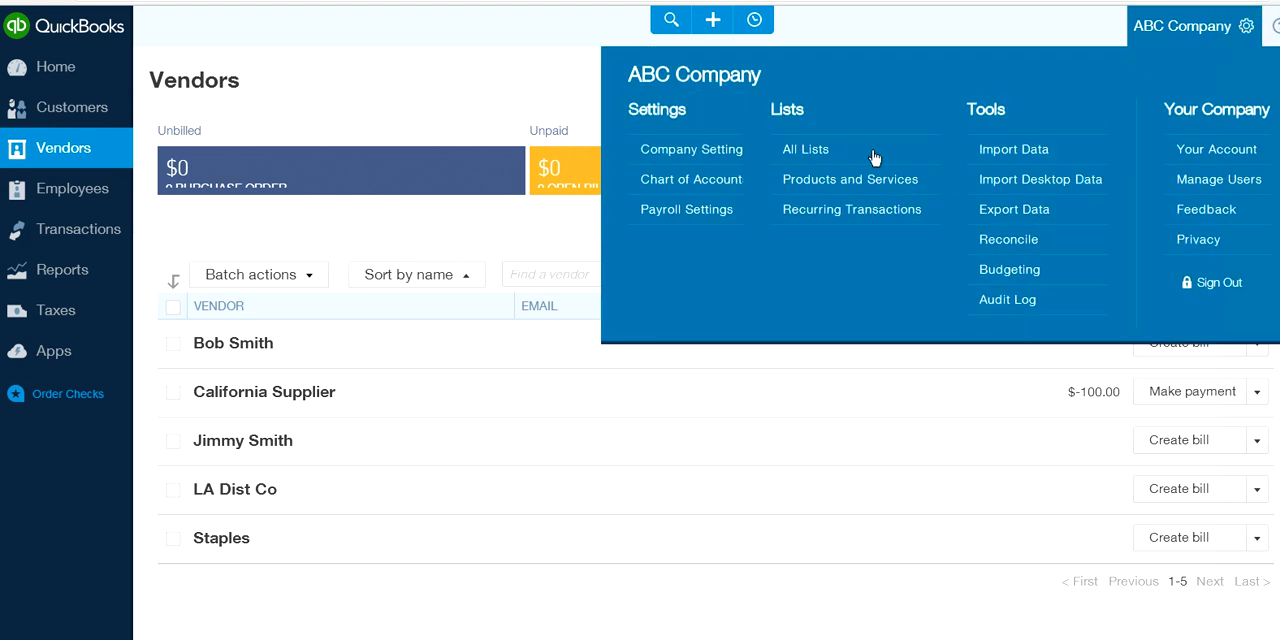
{"action": "left_click", "coordinate": [676, 155]}
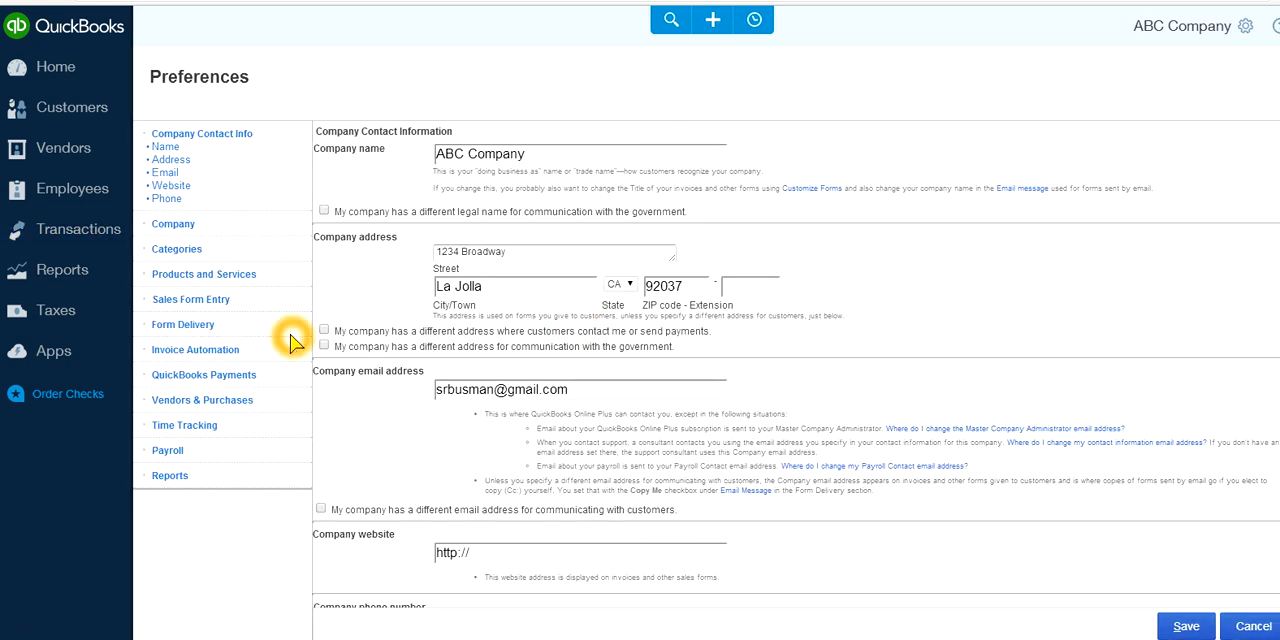
{"action": "left_click", "coordinate": [199, 401]}
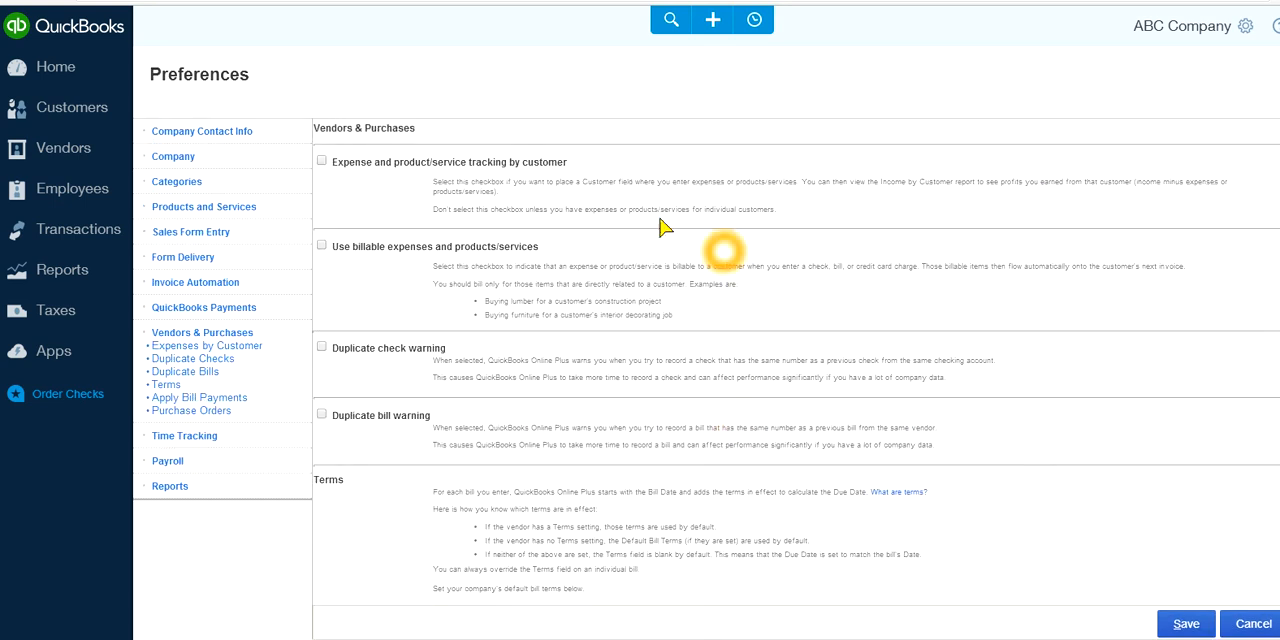
{"action": "left_click", "coordinate": [323, 164]}
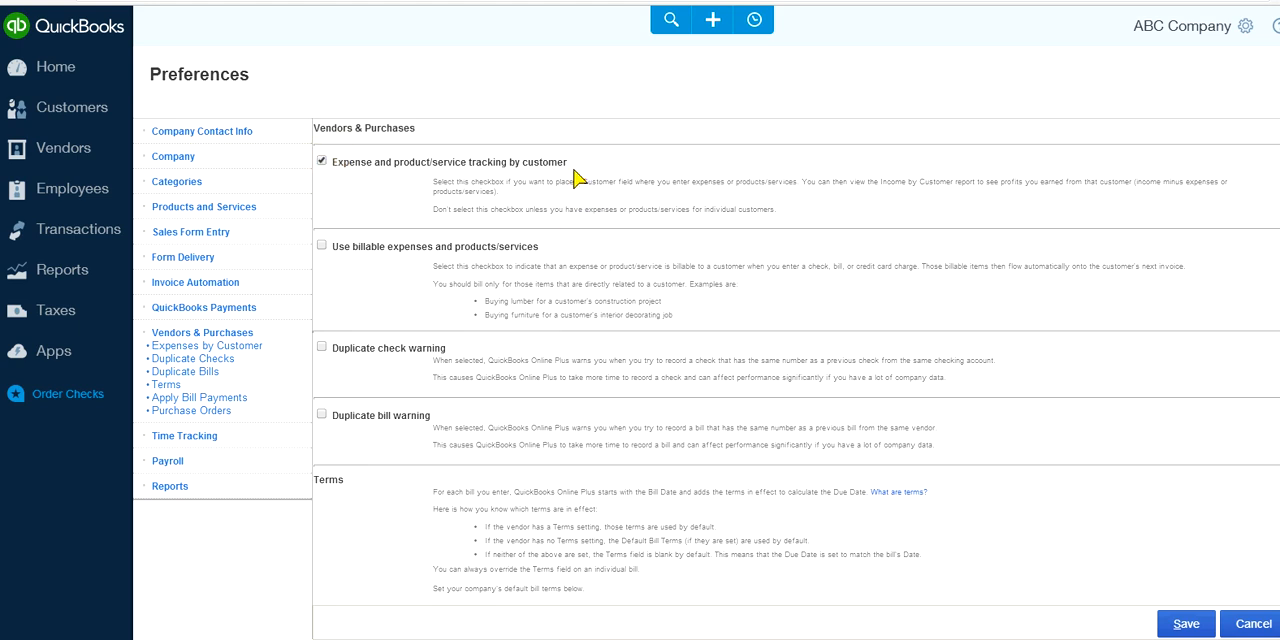
{"action": "left_click", "coordinate": [502, 163]}
{"action": "left_click", "coordinate": [583, 169]}
{"action": "left_click", "coordinate": [321, 247]}
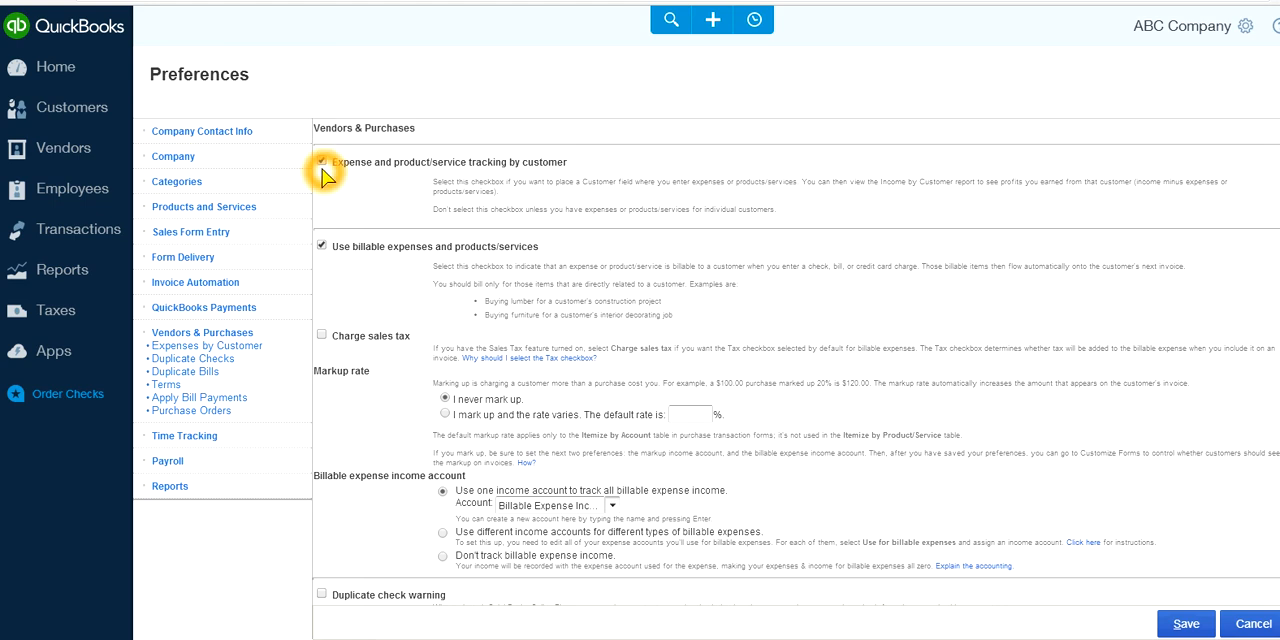
Review the customer tracking and billable expense options, and save the preferences
{"action": "left_click", "coordinate": [359, 174]}
{"action": "left_click", "coordinate": [363, 178]}
{"action": "left_click", "coordinate": [383, 182]}
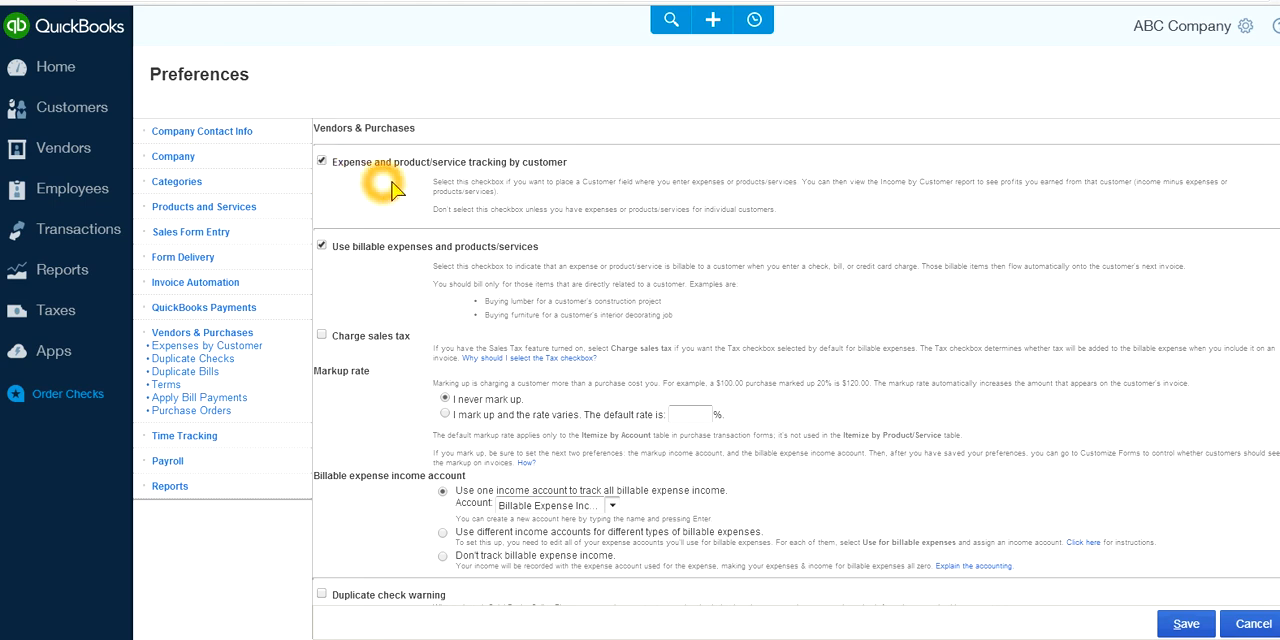
{"action": "left_click", "coordinate": [418, 140]}
{"action": "left_click", "coordinate": [377, 200]}
{"action": "left_click", "coordinate": [235, 338]}
{"action": "left_click", "coordinate": [247, 338]}
{"action": "left_click", "coordinate": [245, 336]}
{"action": "left_click", "coordinate": [467, 246]}
{"action": "left_click", "coordinate": [352, 183]}
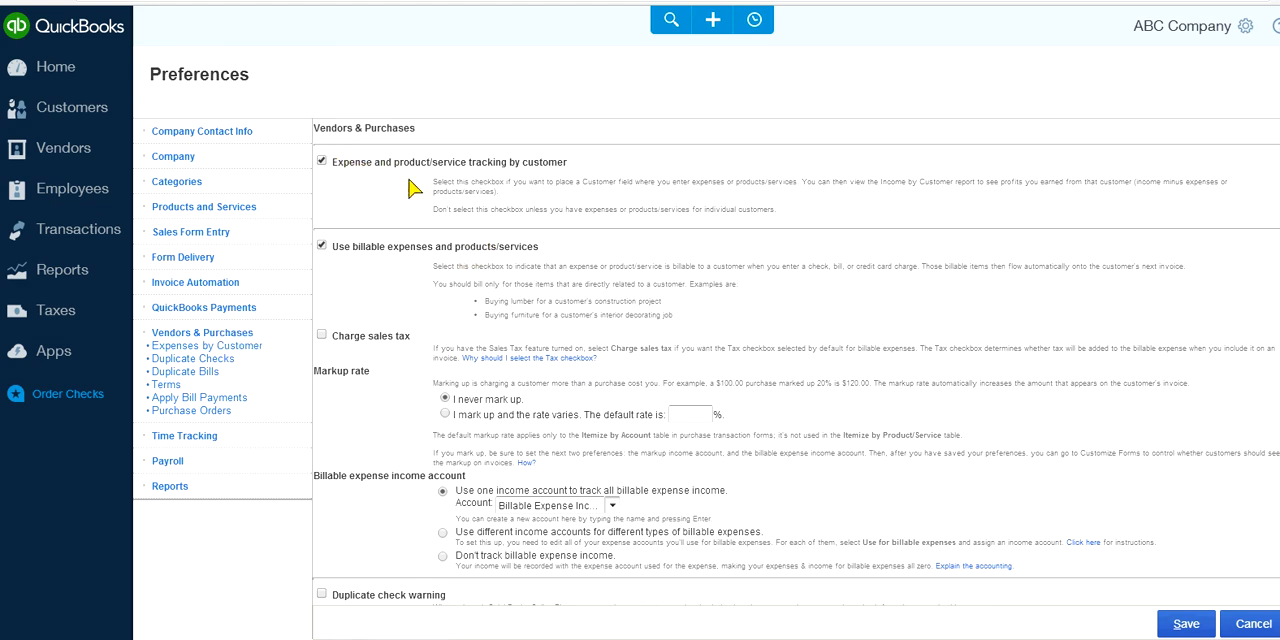
{"action": "left_click", "coordinate": [580, 176]}
{"action": "left_click", "coordinate": [343, 268]}
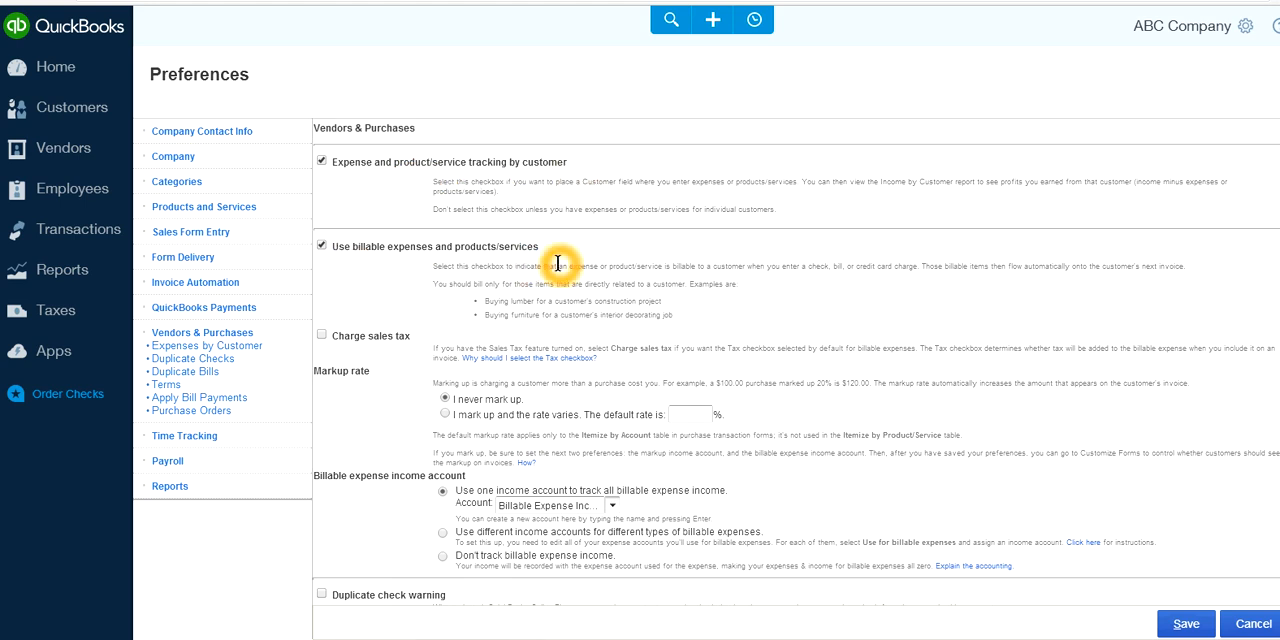
{"action": "left_click", "coordinate": [1184, 625]}
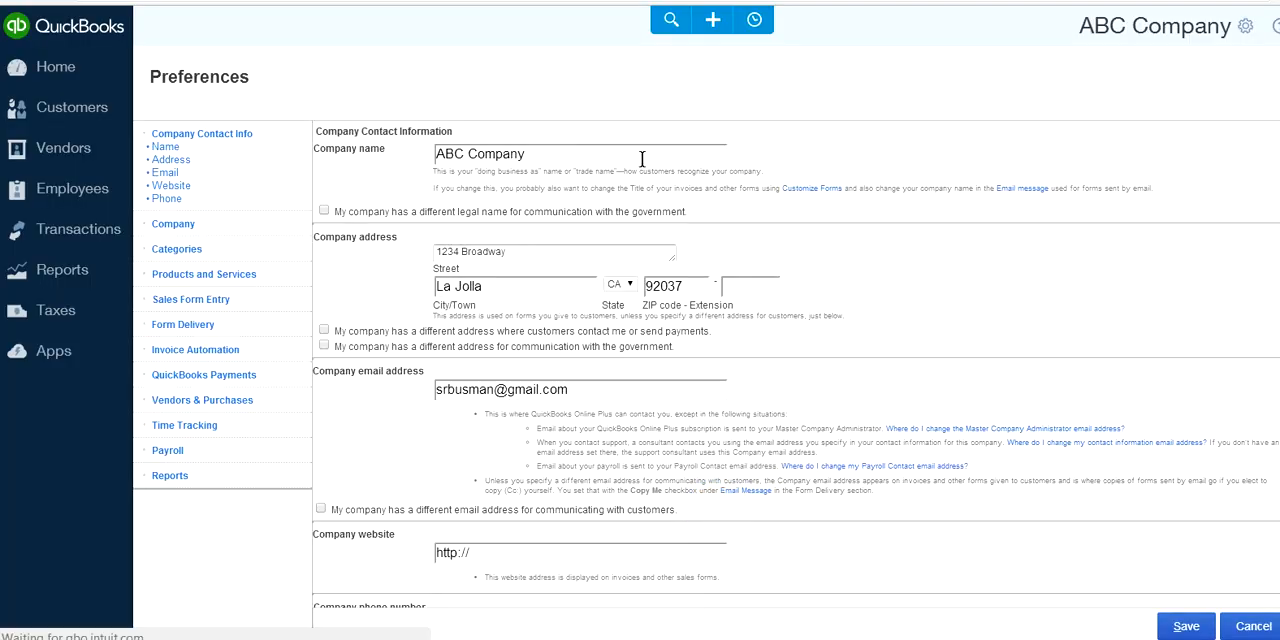
Return to the home page and start a new expense paid from the Checking account
{"action": "left_click", "coordinate": [56, 66]}
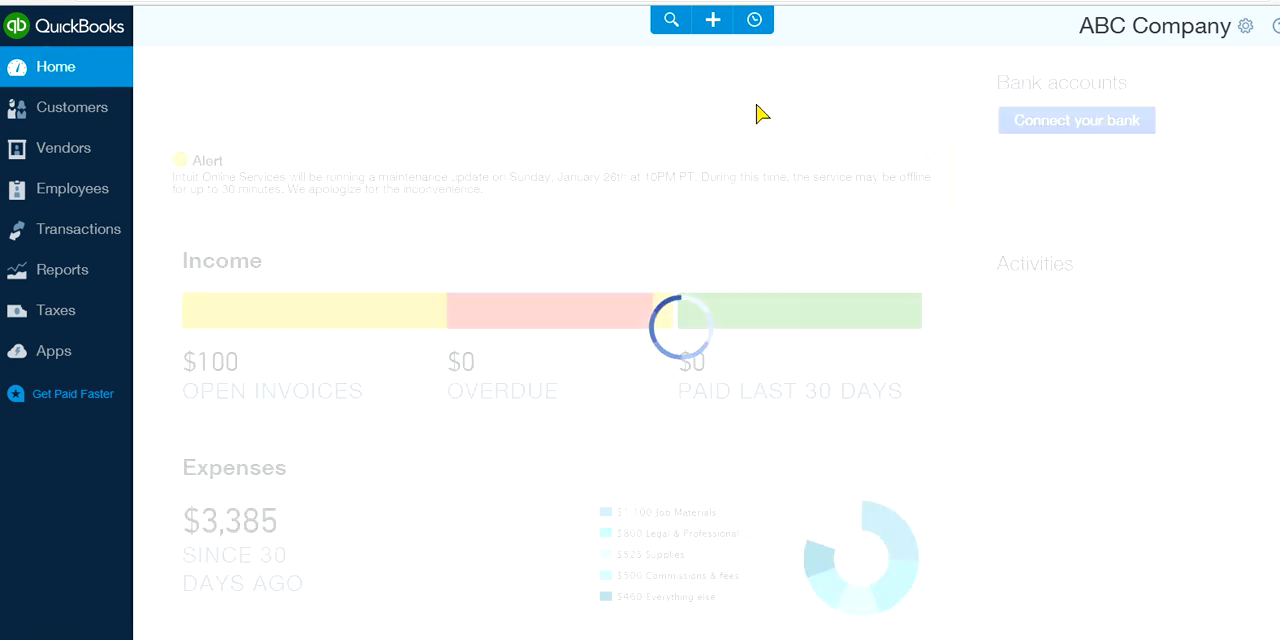
{"action": "left_click", "coordinate": [713, 20]}
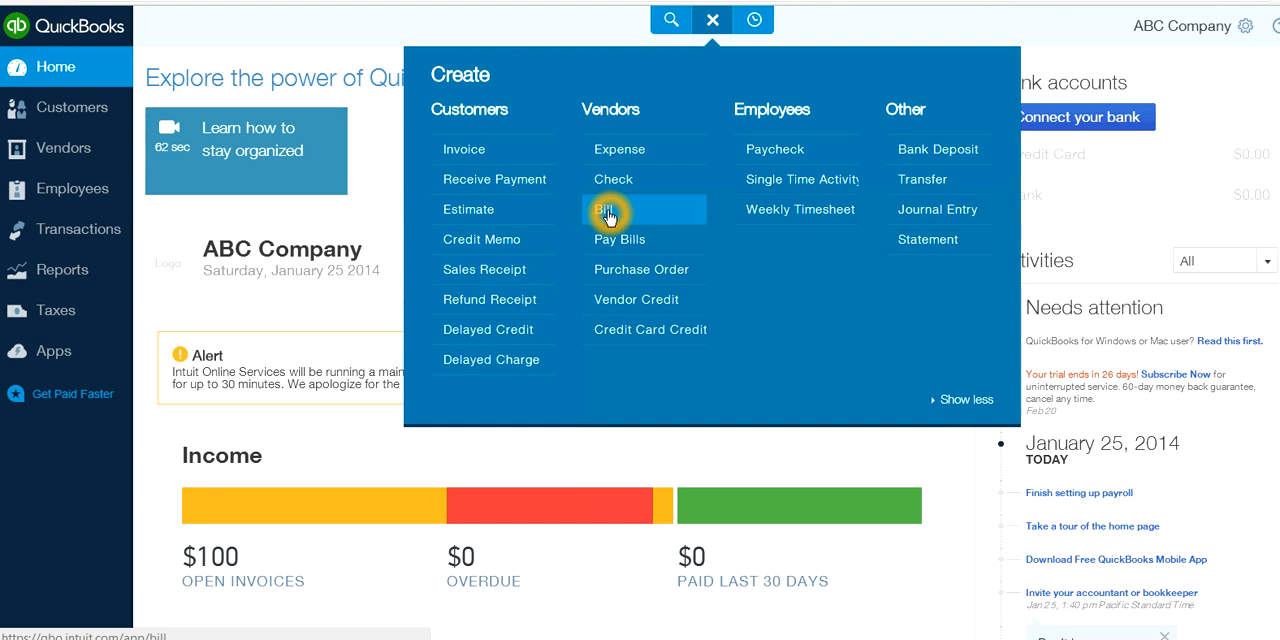
{"action": "left_click", "coordinate": [612, 160]}
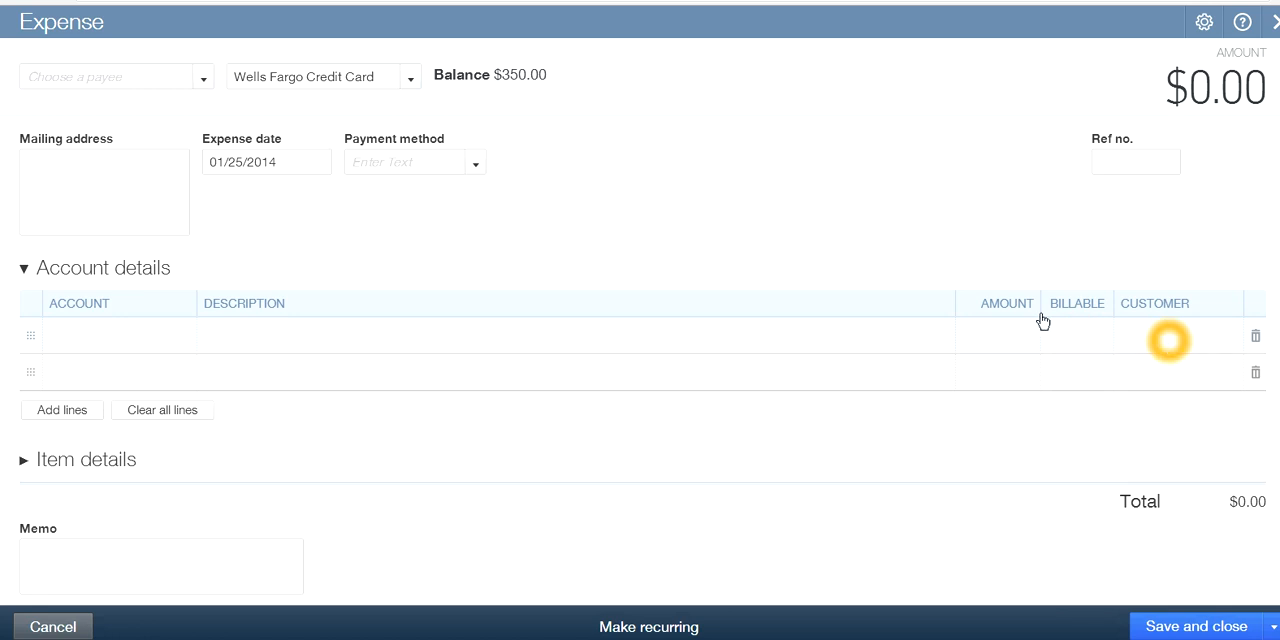
{"action": "left_click", "coordinate": [413, 80]}
{"action": "left_click", "coordinate": [258, 134]}
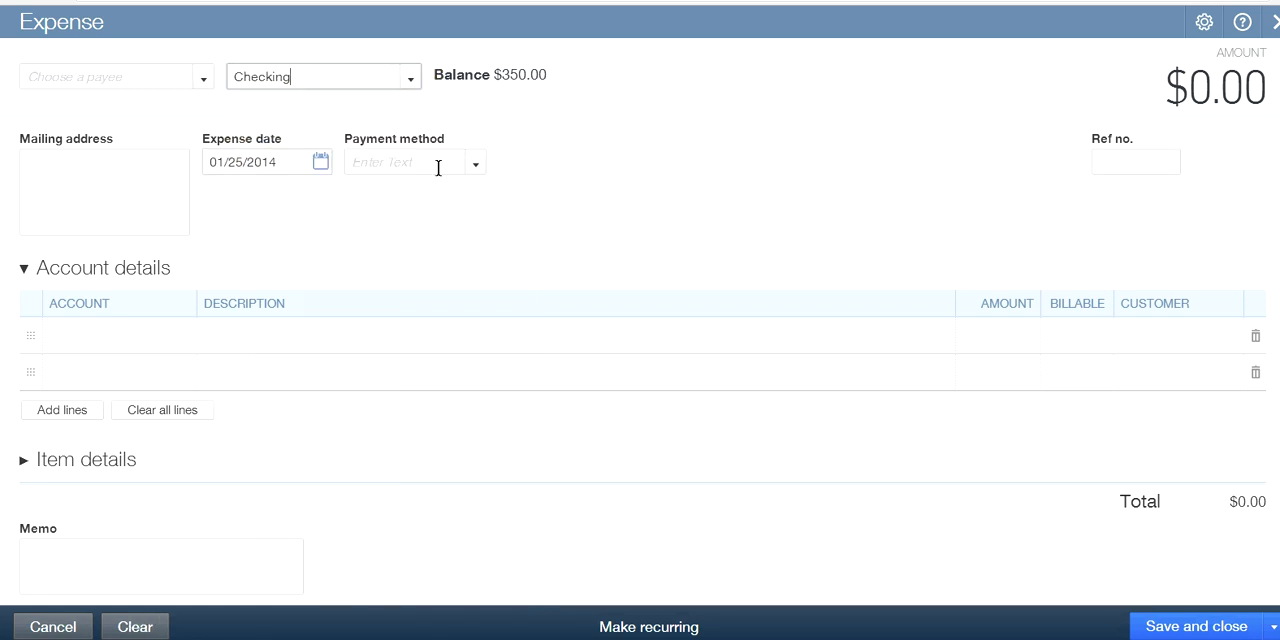
Choose the first listed vendor as the expense's payee and decline overwriting the values with auto-recall
{"action": "left_click", "coordinate": [203, 78]}
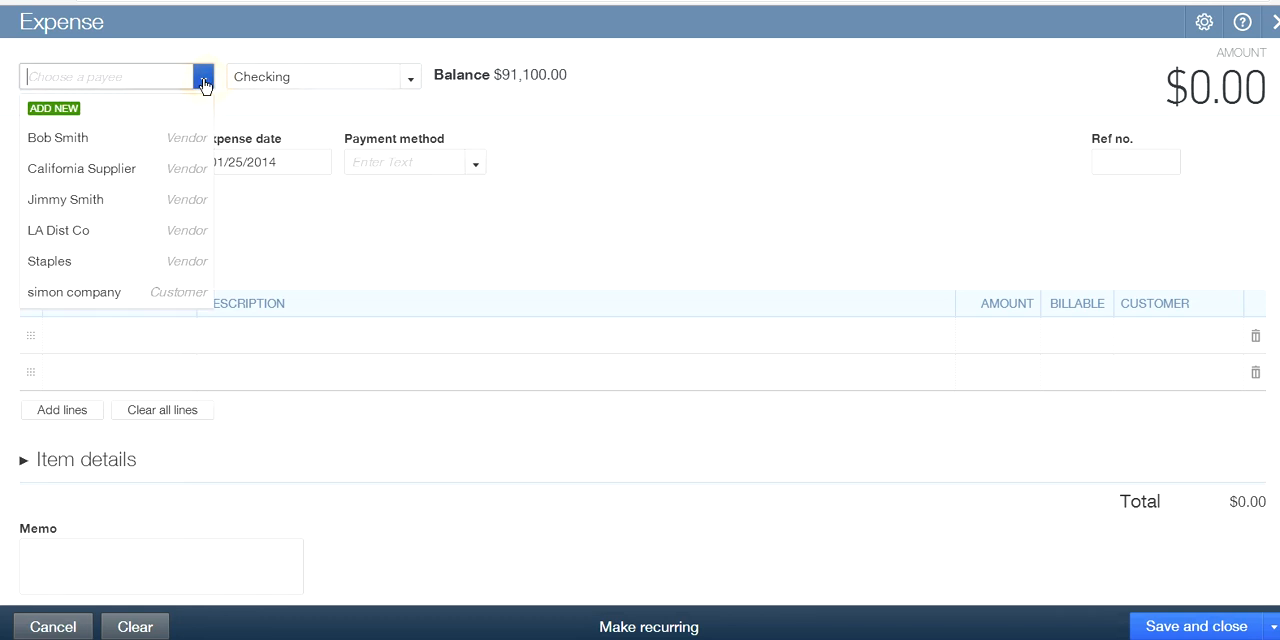
{"action": "left_click", "coordinate": [86, 138]}
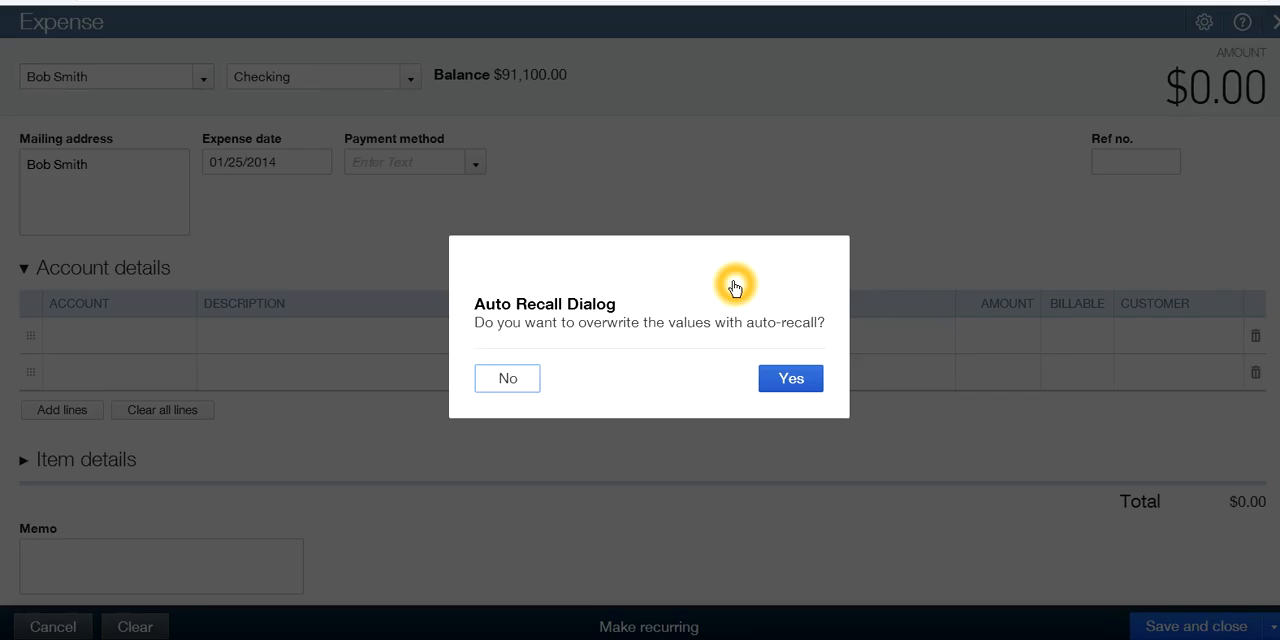
{"action": "left_click", "coordinate": [508, 379]}
Fill the first account line with the Purchases account and an amount of 1,000.00
{"action": "left_click", "coordinate": [89, 335]}
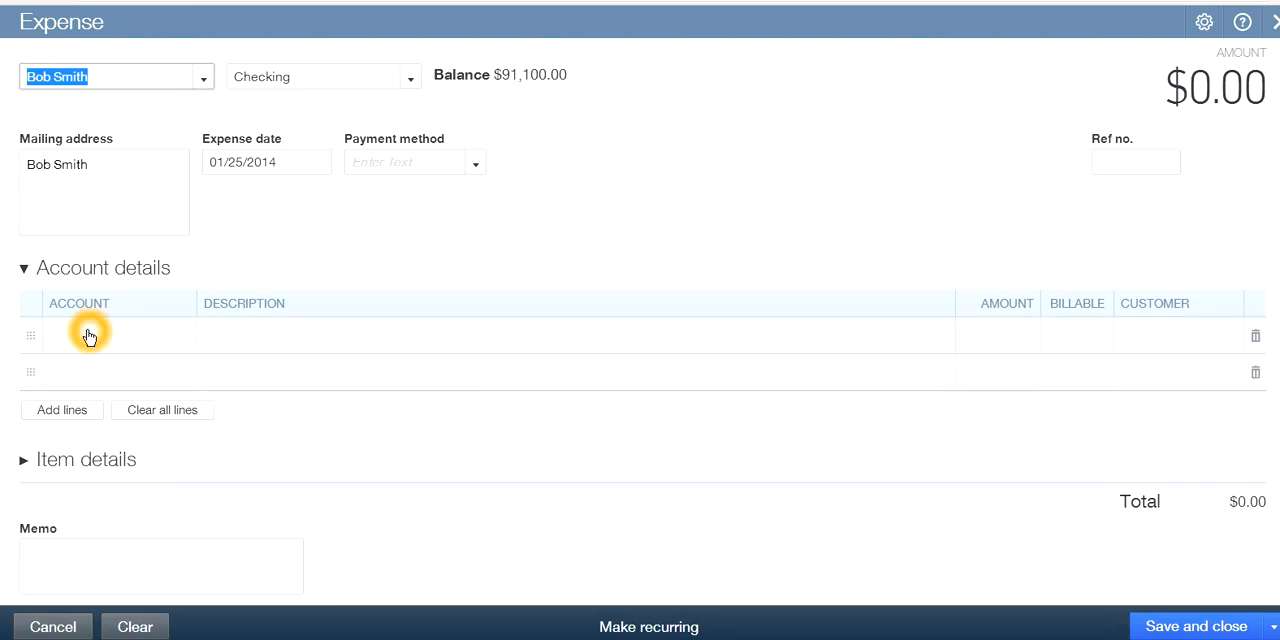
{"action": "left_click", "coordinate": [183, 338]}
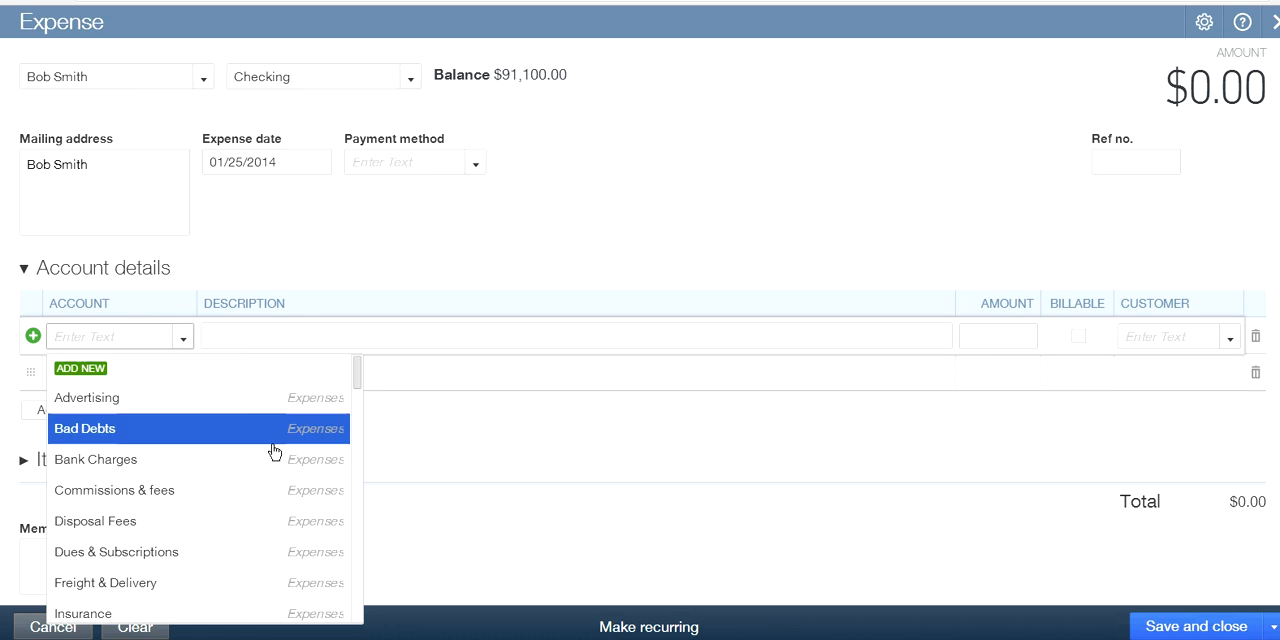
{"action": "scroll", "coordinate": [268, 468], "scroll_direction": "down", "scroll_amount": 3}
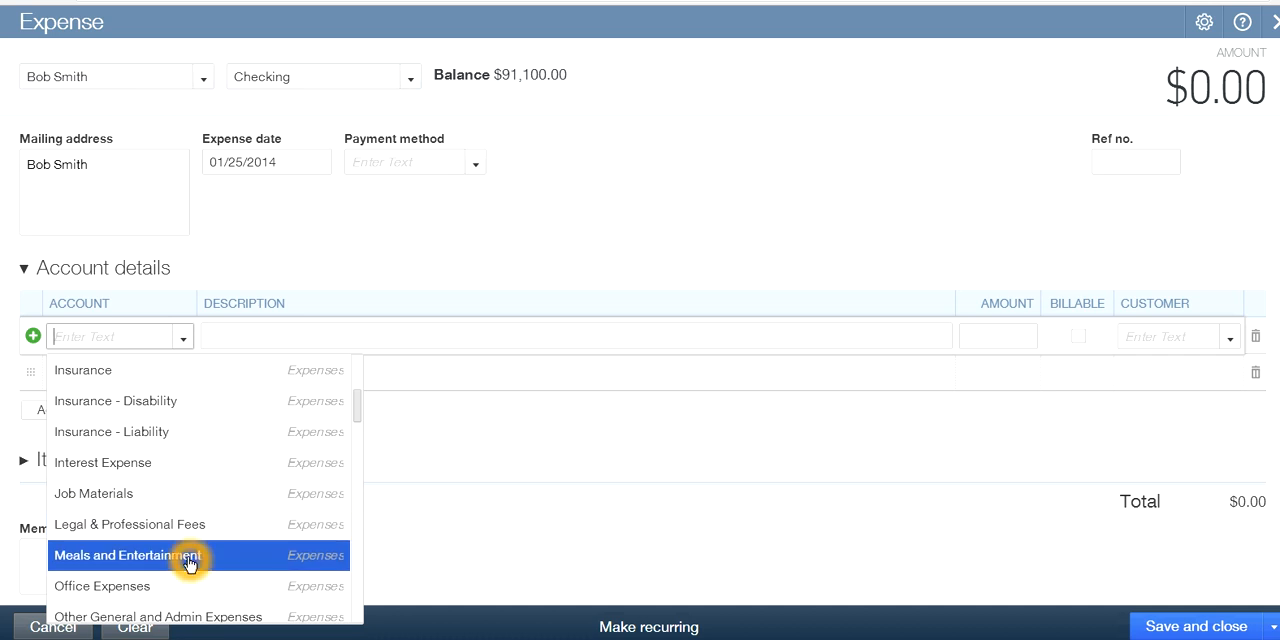
{"action": "scroll", "coordinate": [234, 540], "scroll_direction": "down", "scroll_amount": 2}
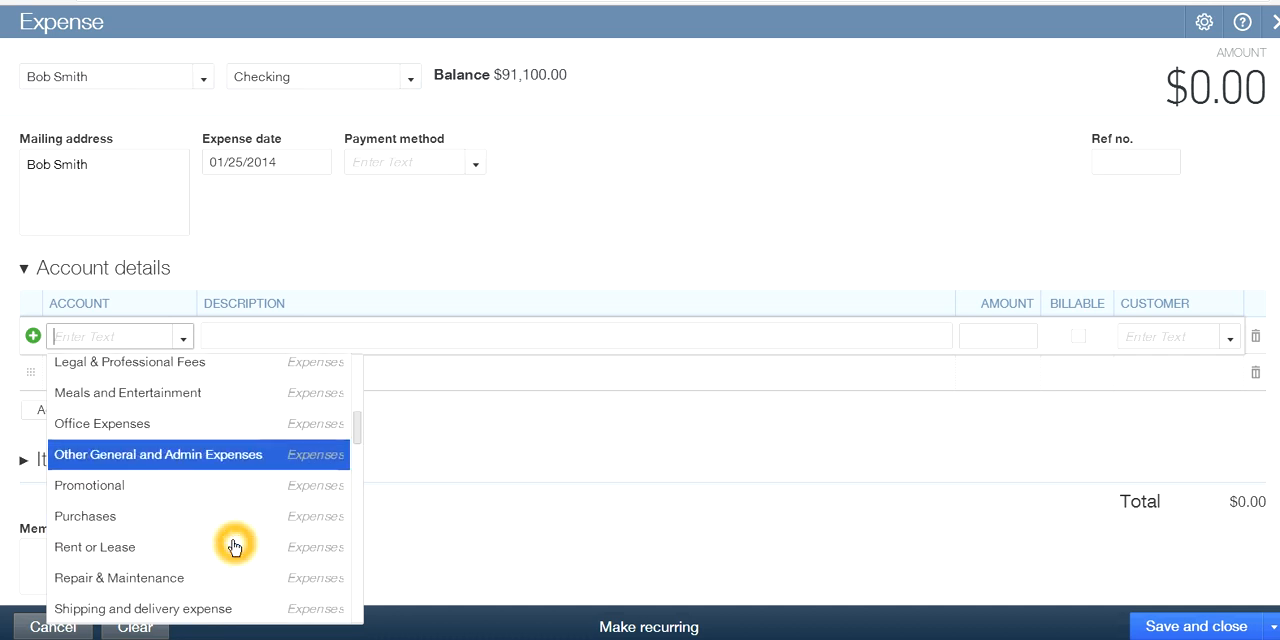
{"action": "left_click", "coordinate": [123, 516]}
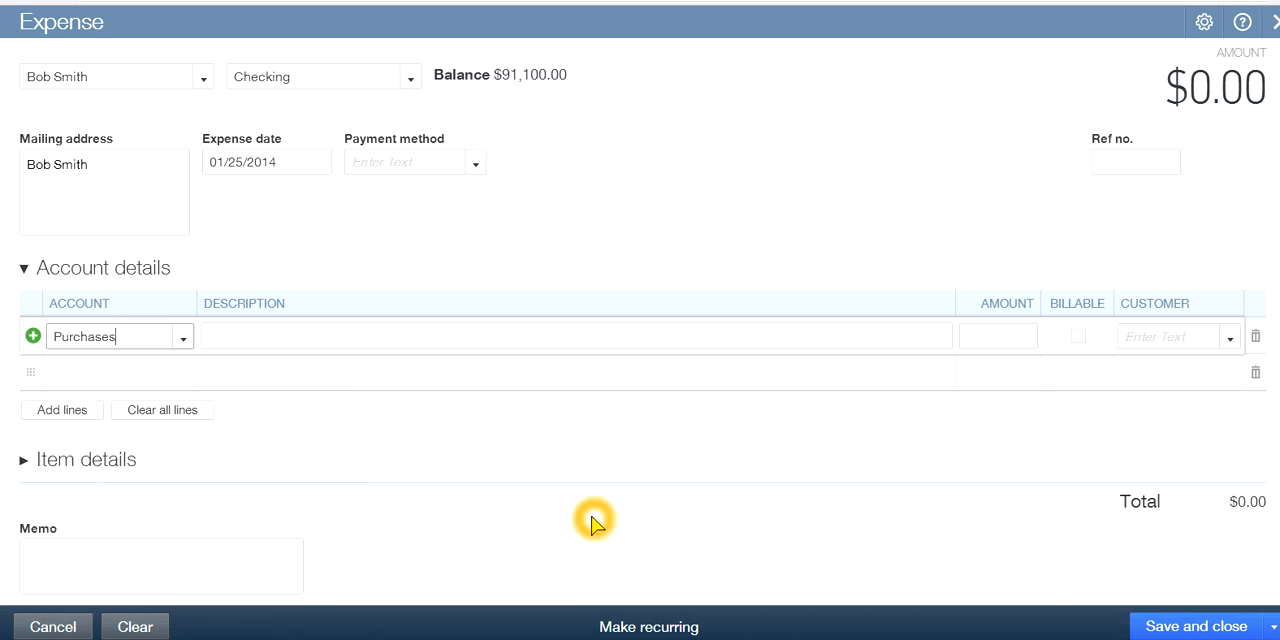
{"action": "left_click", "coordinate": [1157, 337]}
{"action": "left_click", "coordinate": [1008, 336]}
{"action": "left_click", "coordinate": [1008, 336]}
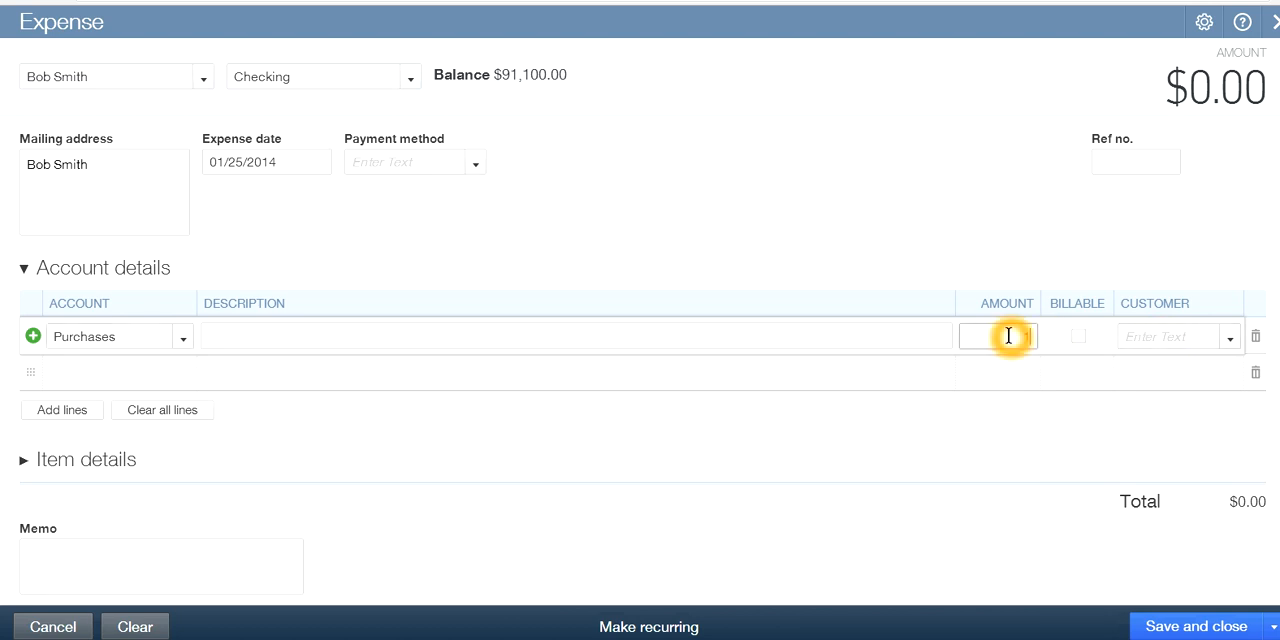
{"action": "type", "text": "1,000.00"}
{"action": "left_click", "coordinate": [1022, 386]}
{"action": "left_click", "coordinate": [940, 433]}
Add a new customer named New Company and assign it to the Purchases line
{"action": "left_click", "coordinate": [1094, 343]}
{"action": "left_click", "coordinate": [1163, 341]}
{"action": "left_click", "coordinate": [1229, 345]}
{"action": "left_click", "coordinate": [1226, 341]}
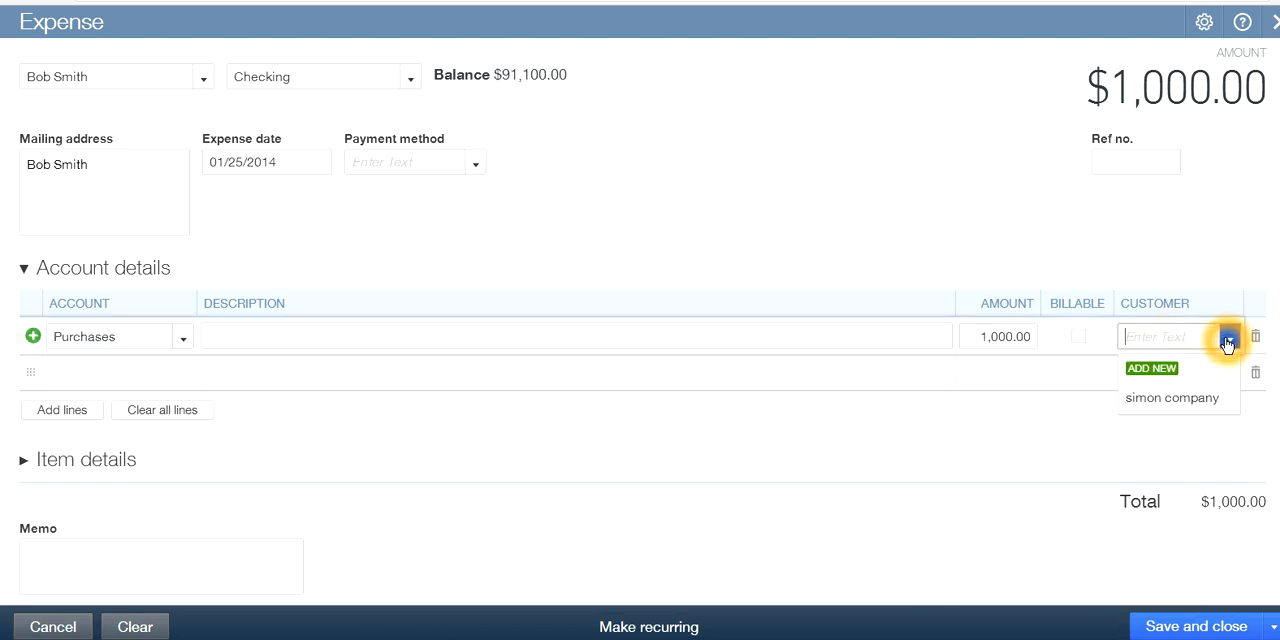
{"action": "left_click", "coordinate": [1155, 404]}
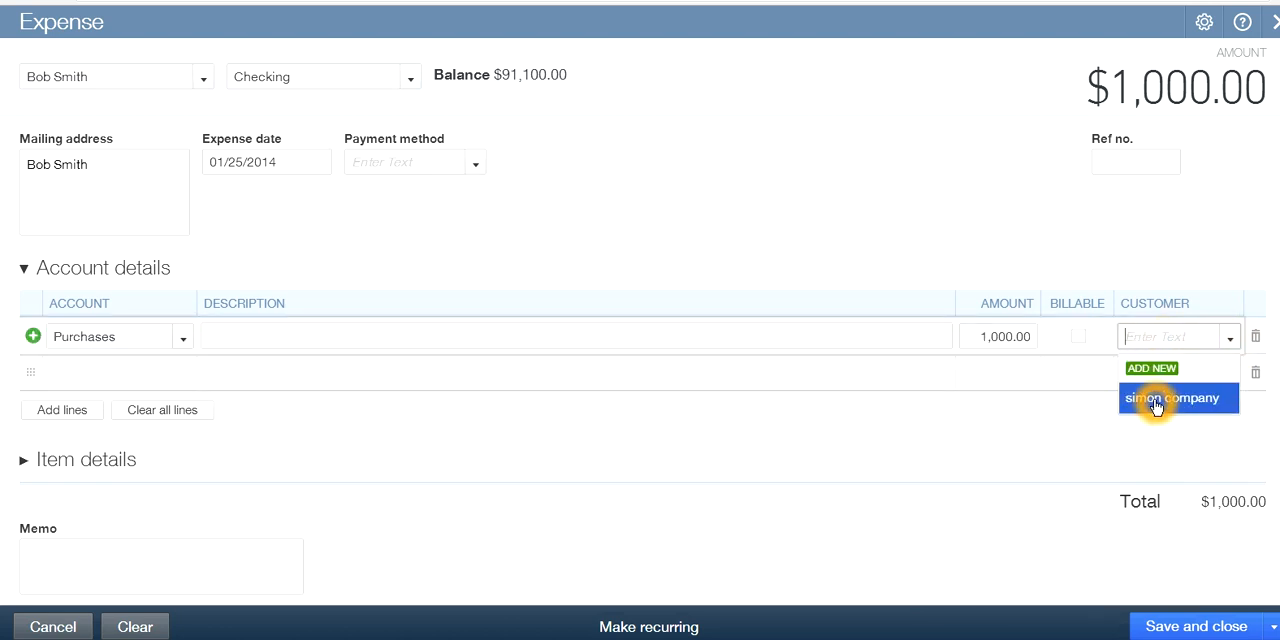
{"action": "left_click", "coordinate": [1156, 374]}
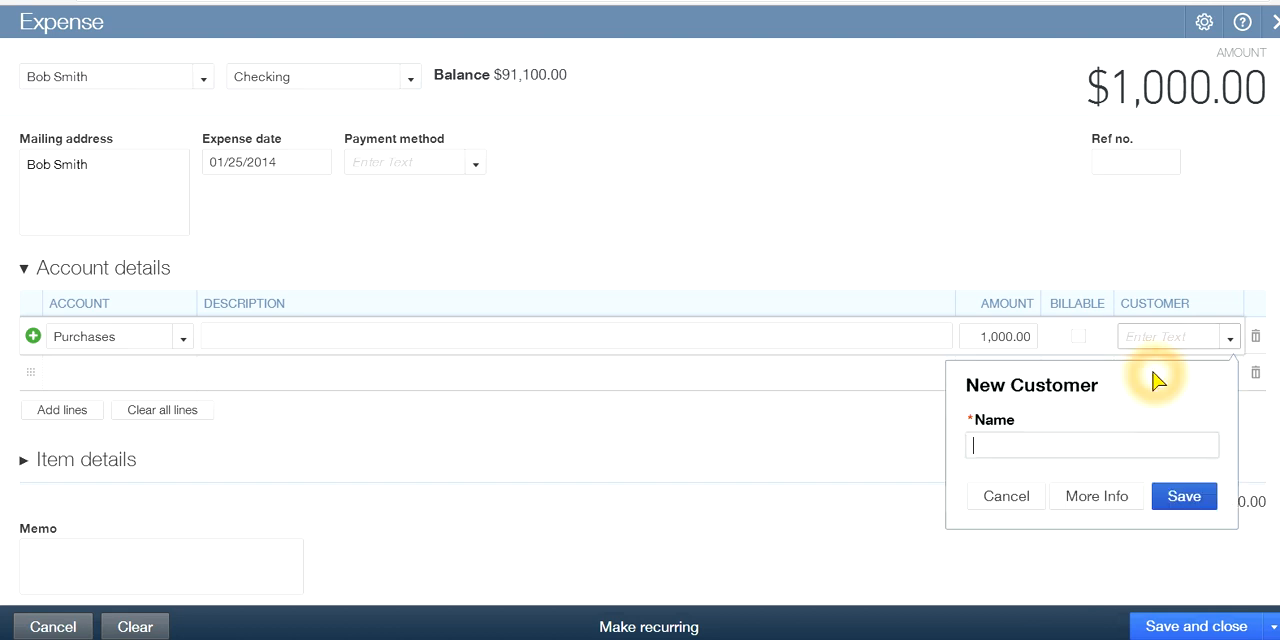
{"action": "left_click", "coordinate": [1024, 443]}
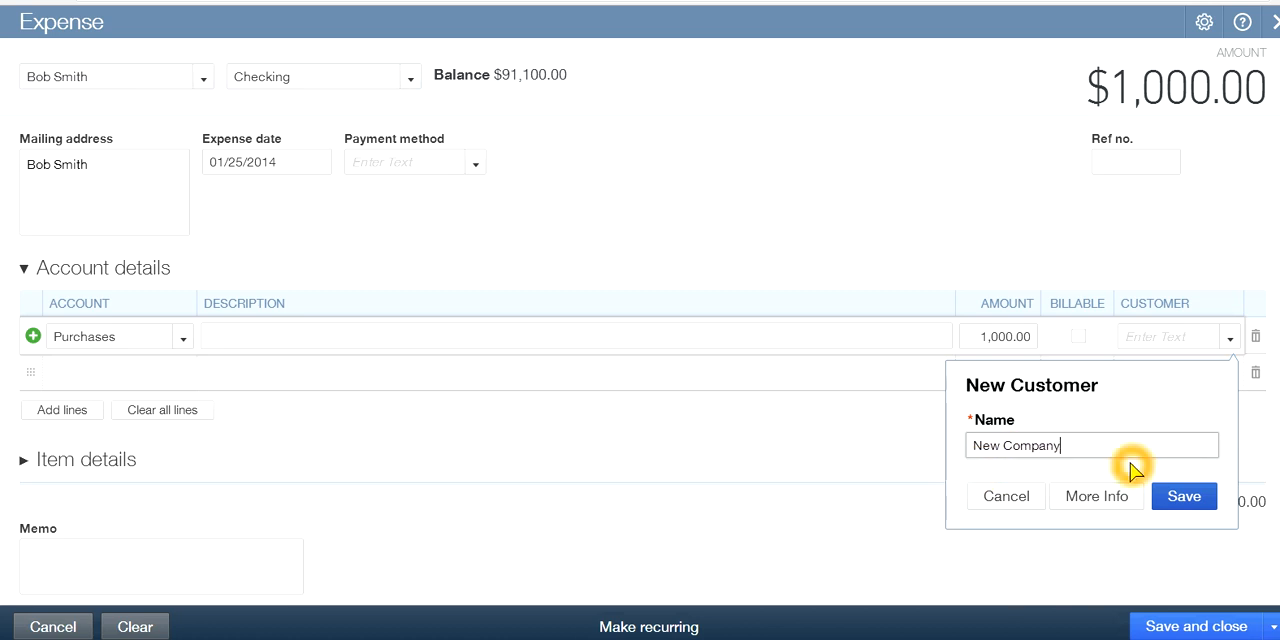
{"action": "left_click", "coordinate": [1185, 502]}
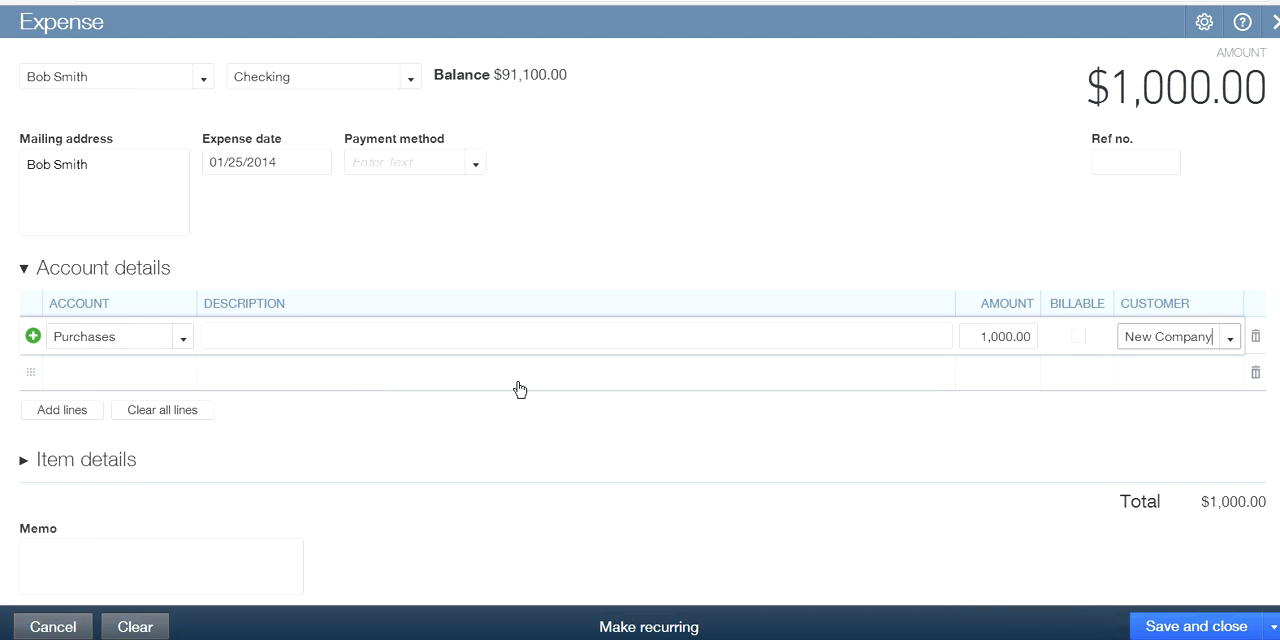
Examine the amount, Billable and Customer fields of the Purchases line
{"action": "left_click", "coordinate": [593, 393]}
{"action": "left_click", "coordinate": [1080, 337]}
{"action": "left_click", "coordinate": [1158, 337]}
{"action": "left_click", "coordinate": [1174, 346]}
{"action": "left_click", "coordinate": [1168, 337]}
{"action": "left_click", "coordinate": [1204, 343]}
{"action": "left_click", "coordinate": [1154, 355]}
{"action": "left_click", "coordinate": [1157, 353]}
{"action": "left_click", "coordinate": [934, 424]}
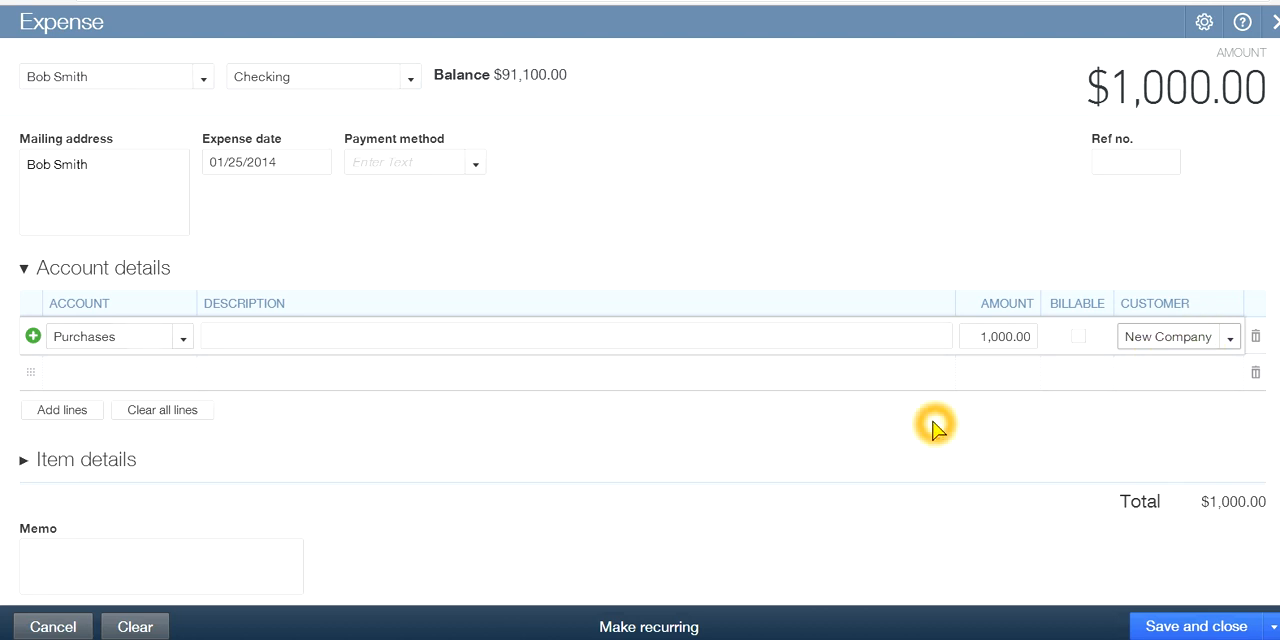
{"action": "left_click", "coordinate": [1132, 402]}
{"action": "left_click", "coordinate": [1135, 500]}
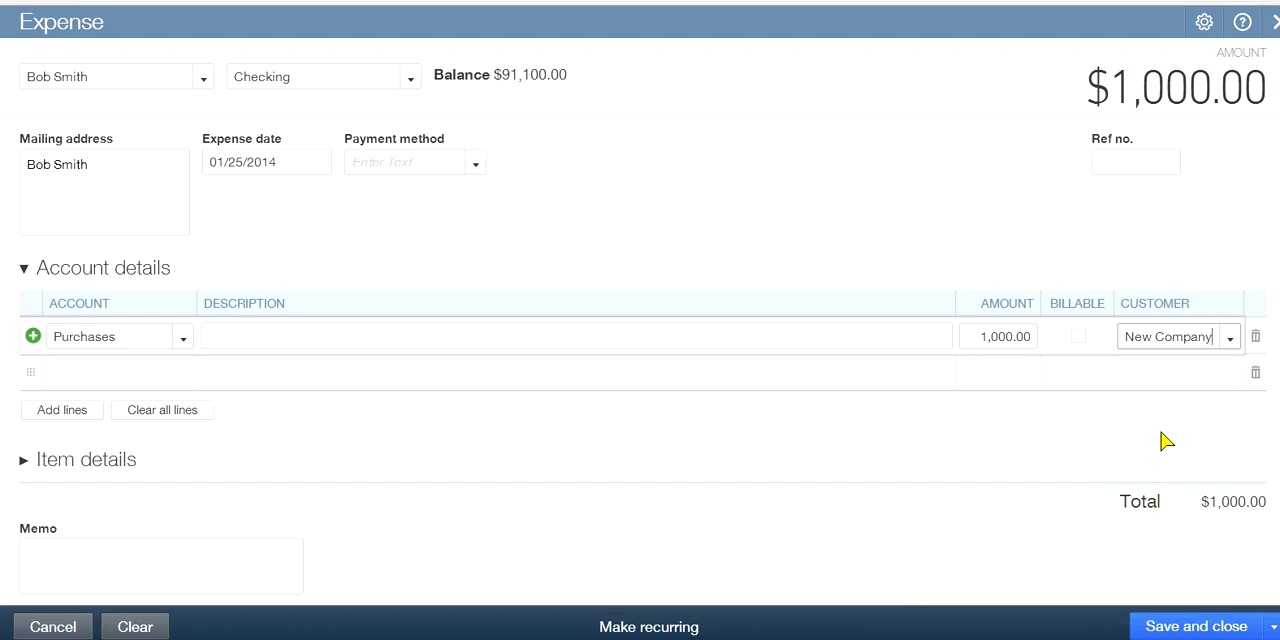
{"action": "left_click", "coordinate": [1171, 375]}
{"action": "left_click", "coordinate": [1011, 334]}
{"action": "left_click", "coordinate": [826, 349]}
Mark the Purchases line as billable to its customer
{"action": "left_click", "coordinate": [1078, 338]}
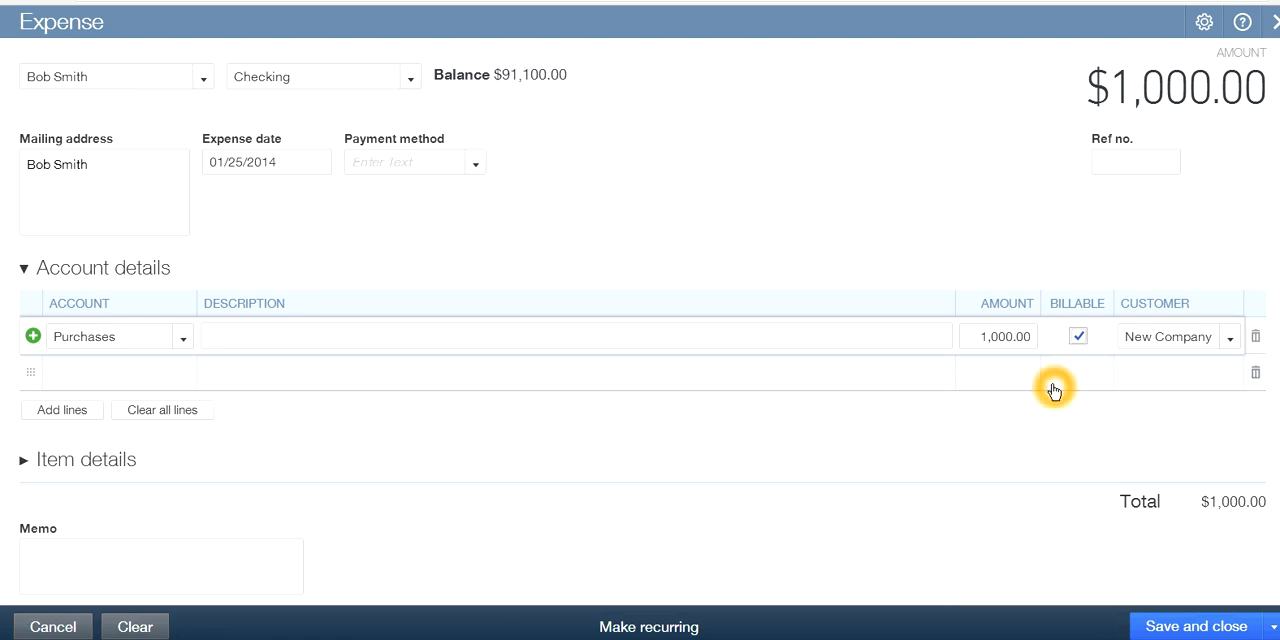
{"action": "left_click", "coordinate": [1078, 340]}
{"action": "left_click", "coordinate": [1165, 339]}
{"action": "left_click", "coordinate": [1178, 391]}
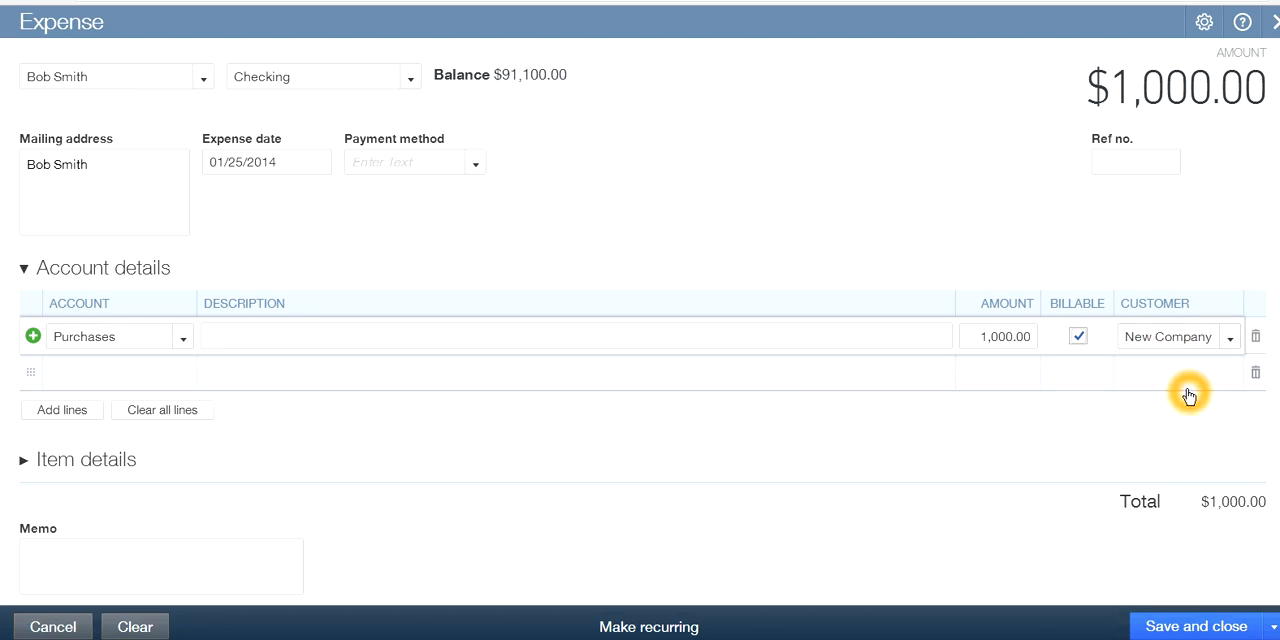
Add a new customer named Google and make it the customer of the billable Purchases line
{"action": "left_click", "coordinate": [1232, 340]}
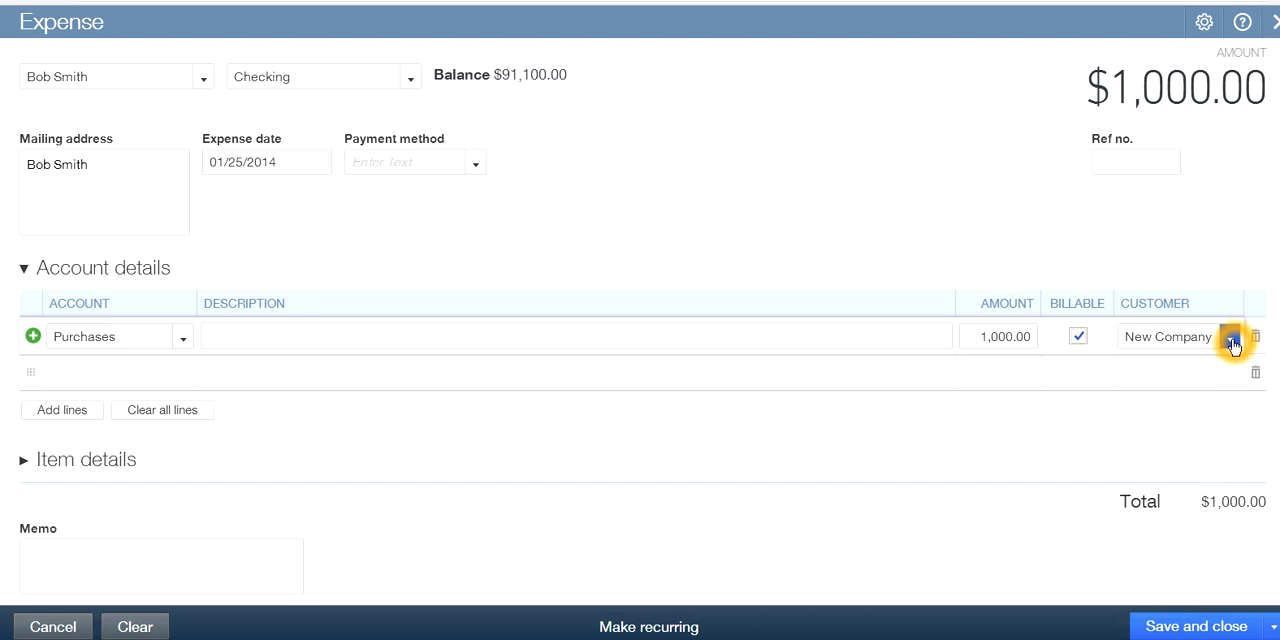
{"action": "left_click", "coordinate": [1169, 368]}
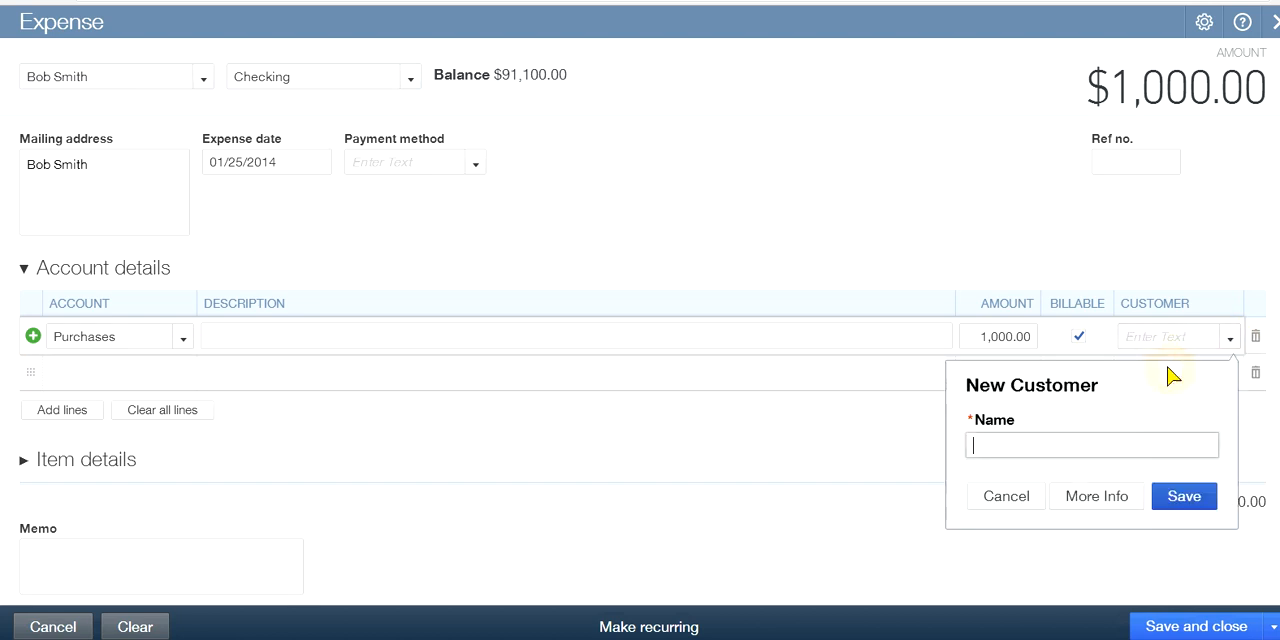
{"action": "left_click", "coordinate": [1043, 444]}
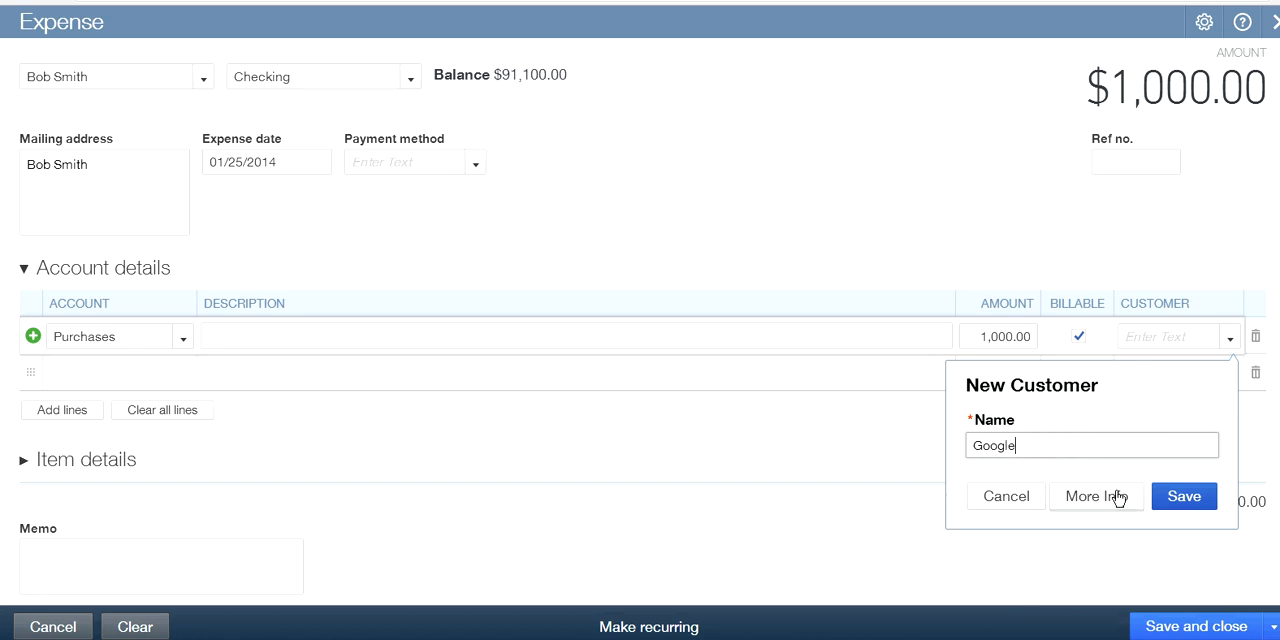
{"action": "left_click", "coordinate": [1180, 497]}
{"action": "left_click", "coordinate": [1104, 407]}
{"action": "left_click", "coordinate": [1079, 340]}
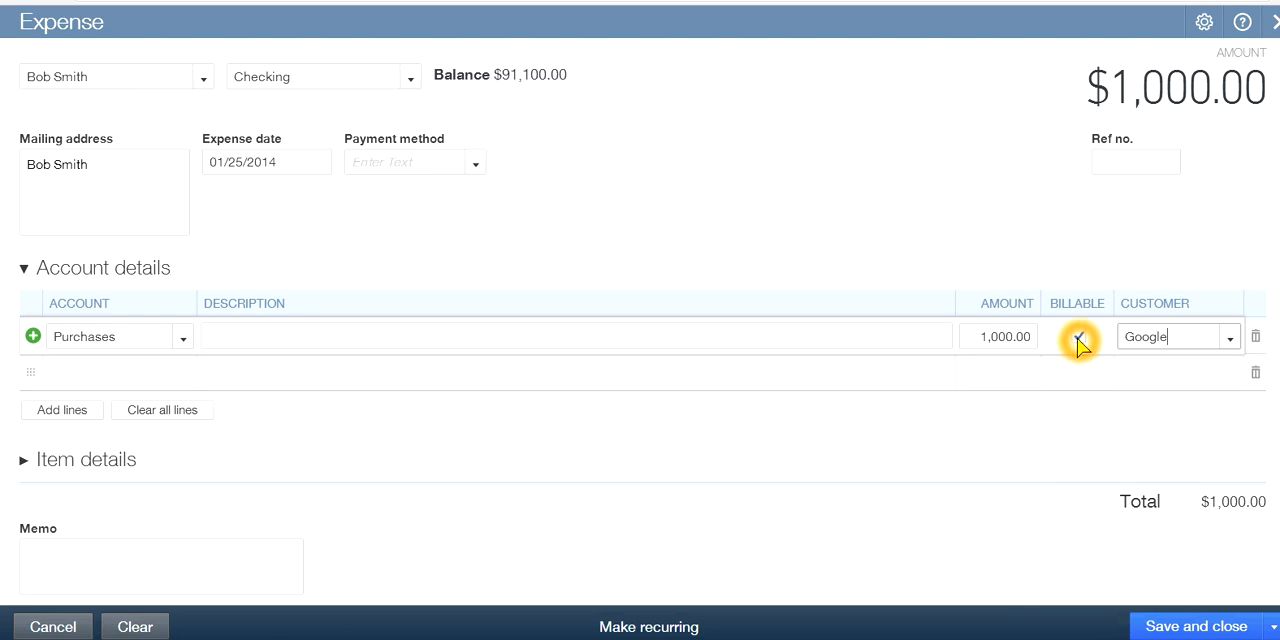
{"action": "left_click", "coordinate": [1076, 342]}
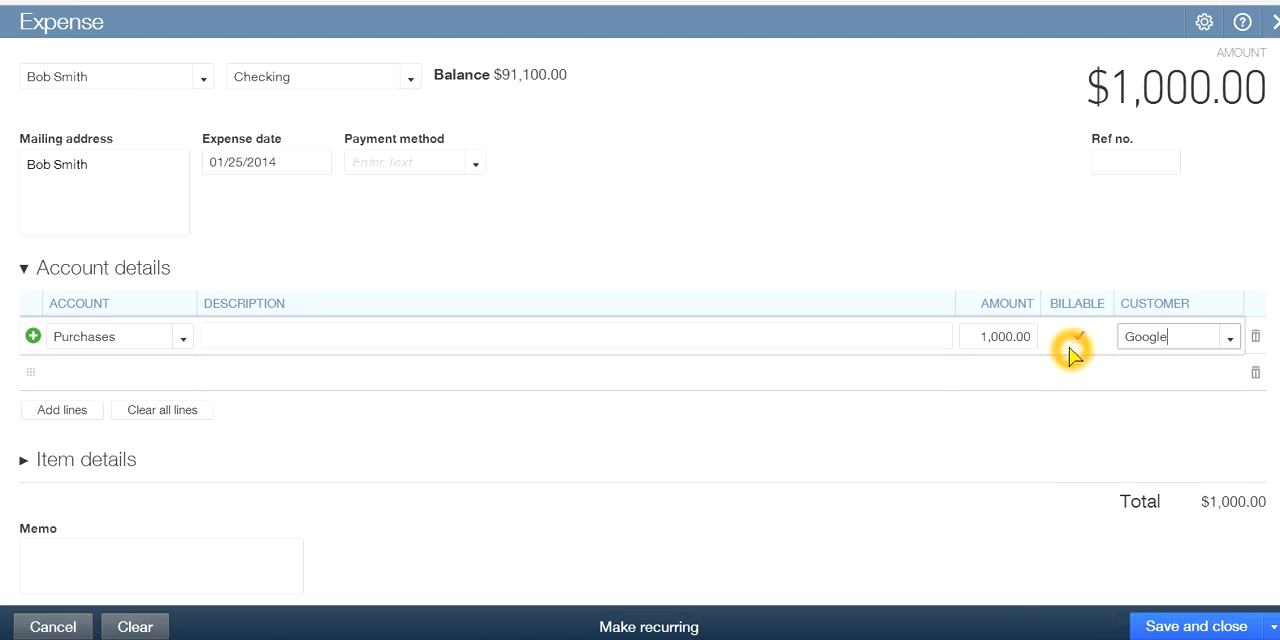
Clear the billable mark on the Purchases line and set it again
{"action": "left_click", "coordinate": [1080, 341]}
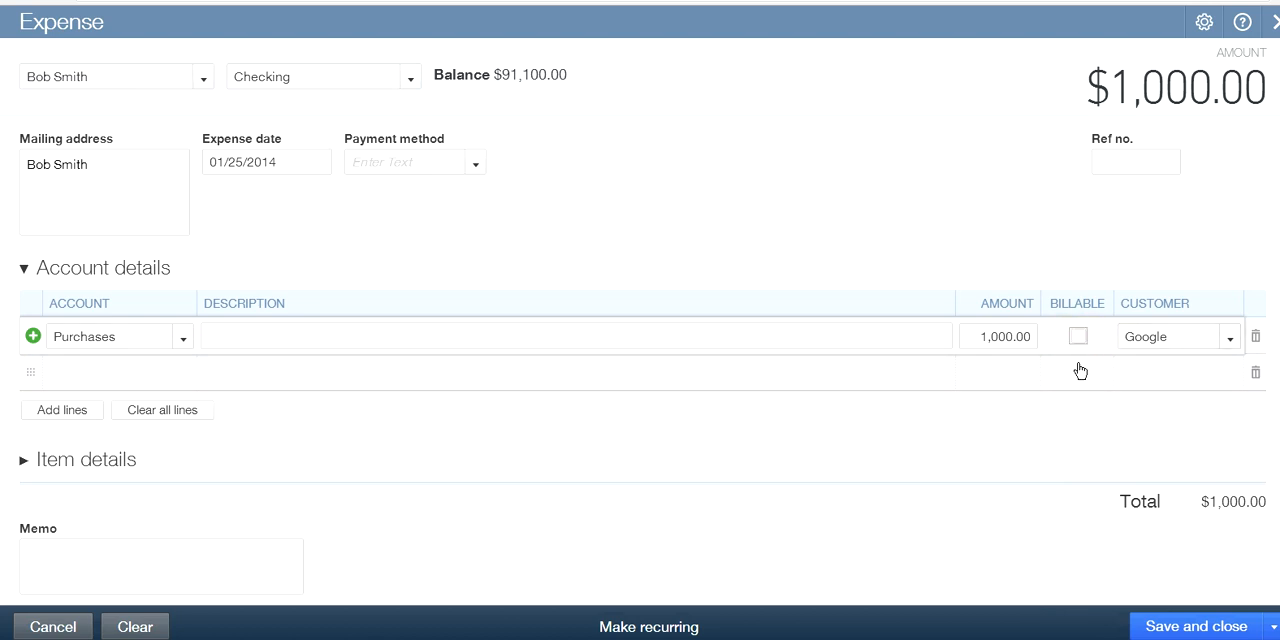
{"action": "left_click", "coordinate": [1071, 427]}
{"action": "left_click", "coordinate": [1078, 337]}
{"action": "left_click", "coordinate": [1075, 420]}
Save and close the $1,000.00 expense and dismiss the notification on the home page
{"action": "left_click", "coordinate": [1160, 625]}
{"action": "left_click", "coordinate": [916, 479]}
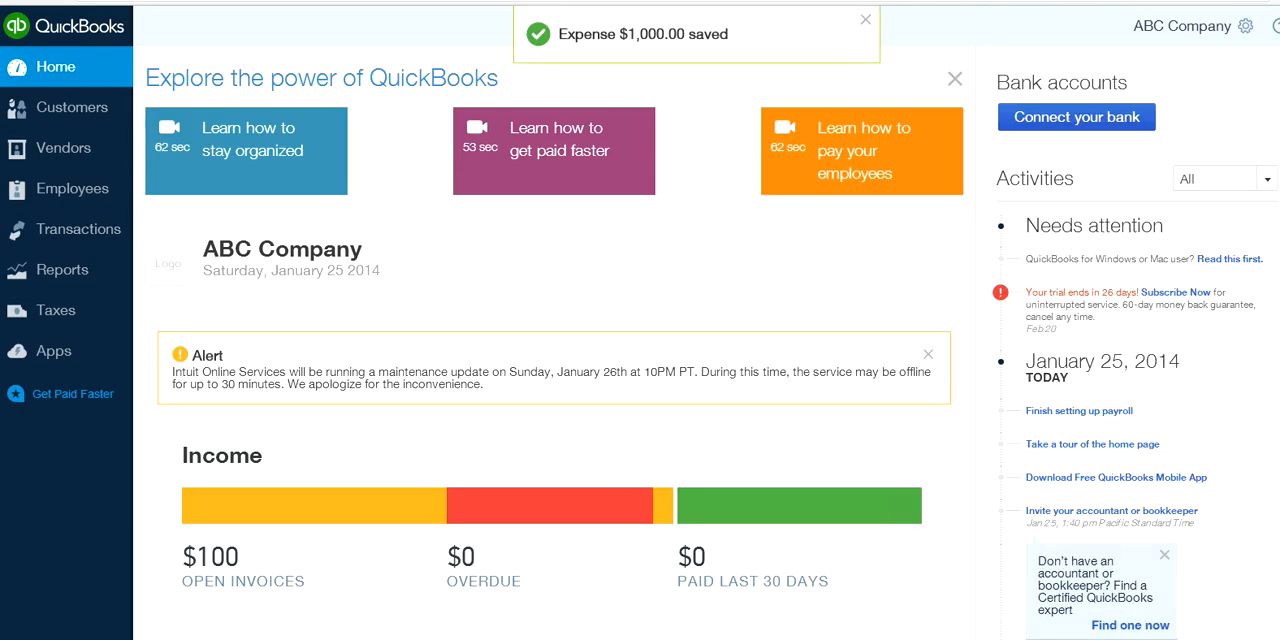
{"action": "left_click", "coordinate": [866, 19]}
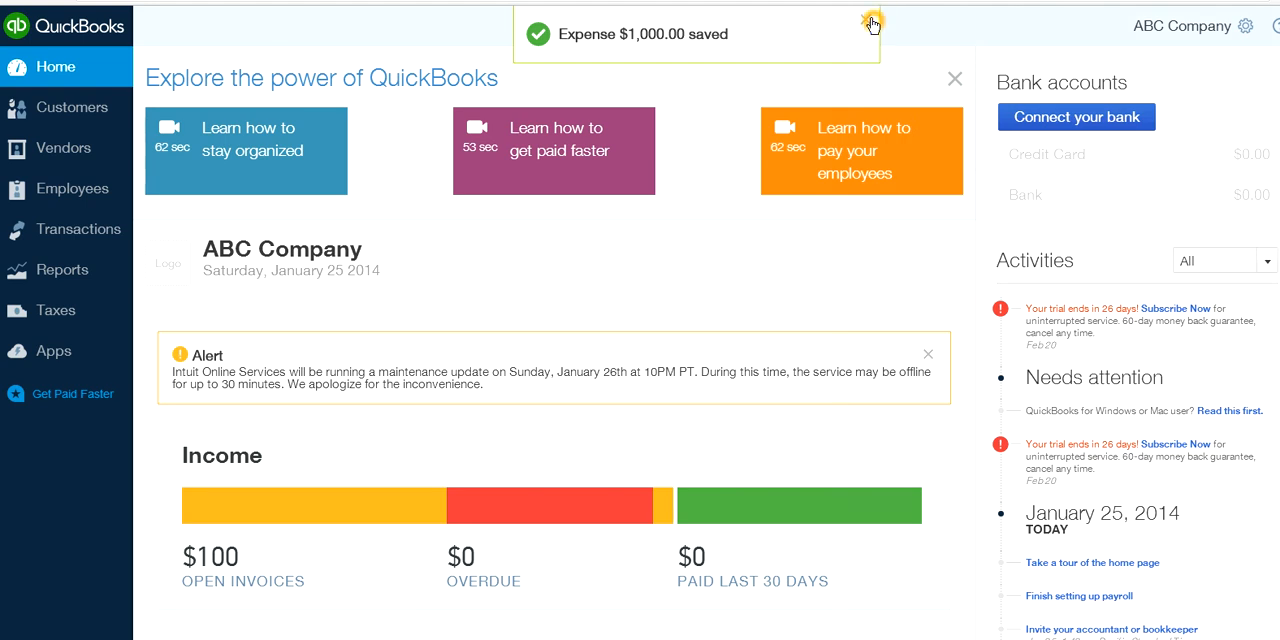
Open a new vendor bill and point out the amount column of its first account details line
{"action": "left_click", "coordinate": [712, 19]}
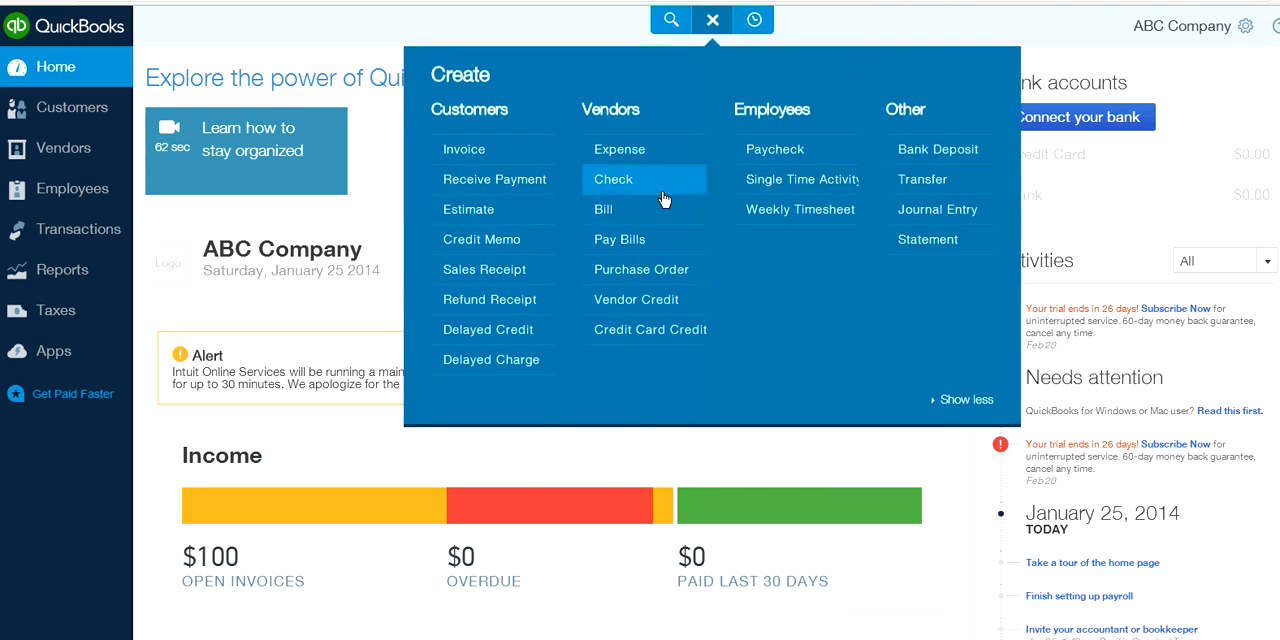
{"action": "left_click", "coordinate": [613, 179]}
{"action": "left_click", "coordinate": [608, 209]}
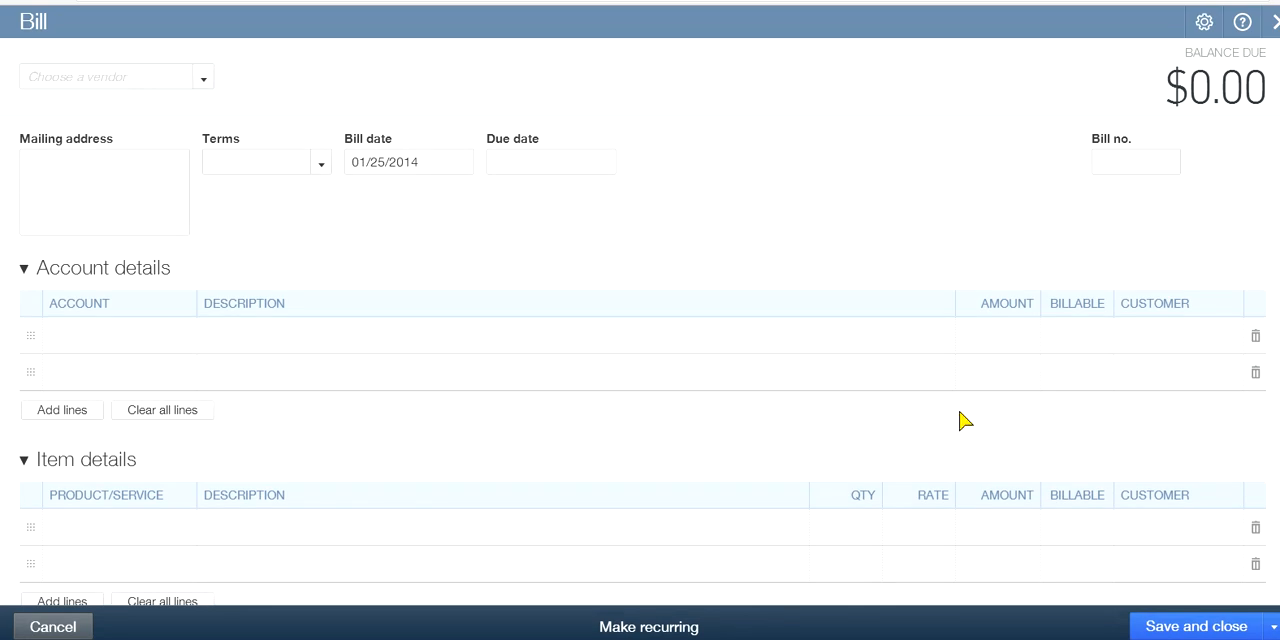
{"action": "left_click_drag", "start_coordinate": [972, 336], "coordinate": [1005, 337]}
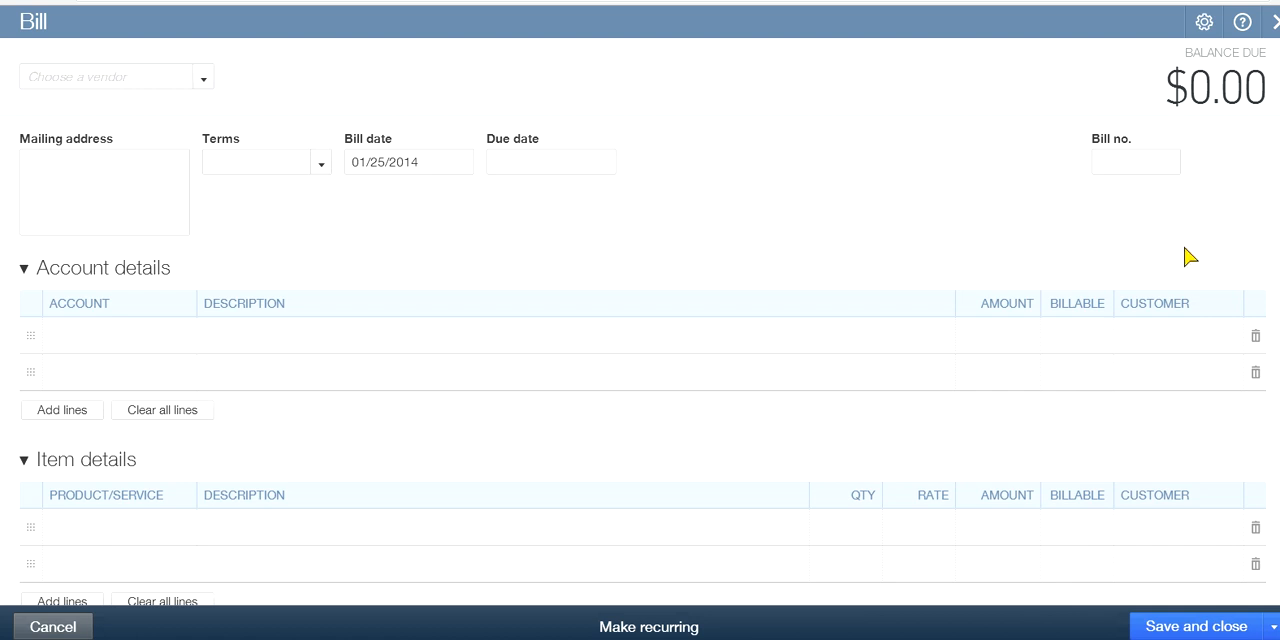
Leave the blank bill for the company preferences and turn on class tracking in the Categories section
{"action": "left_click", "coordinate": [1210, 312]}
{"action": "left_click", "coordinate": [1214, 307]}
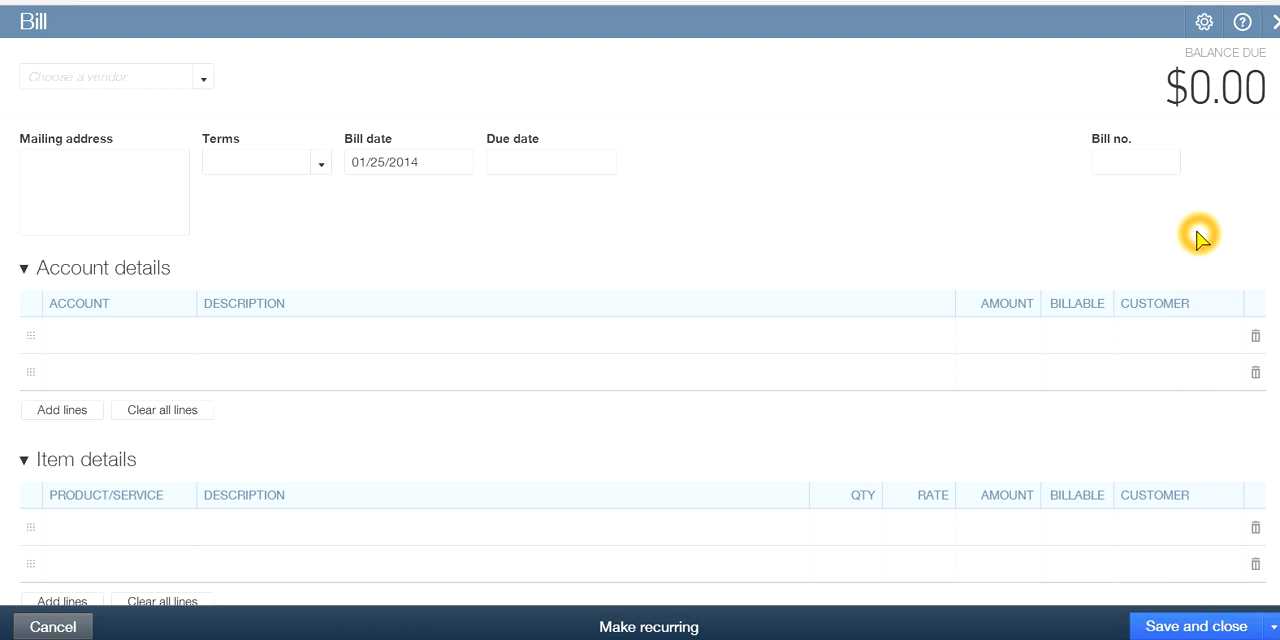
{"action": "left_click", "coordinate": [1205, 27]}
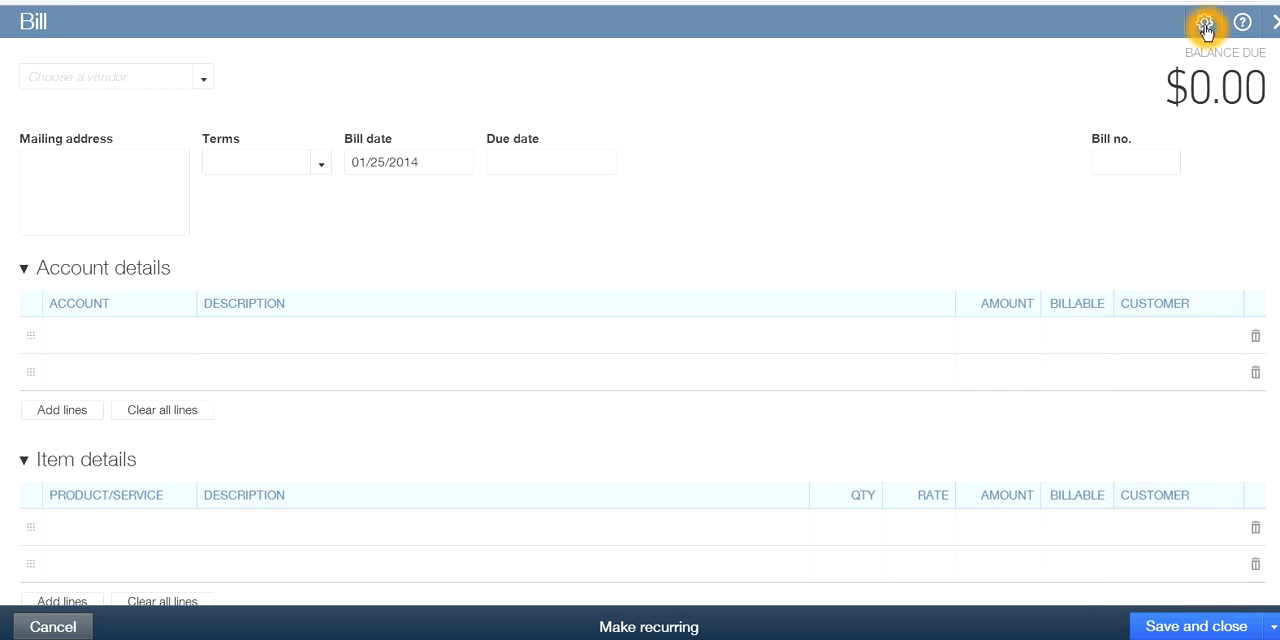
{"action": "left_click", "coordinate": [1206, 28]}
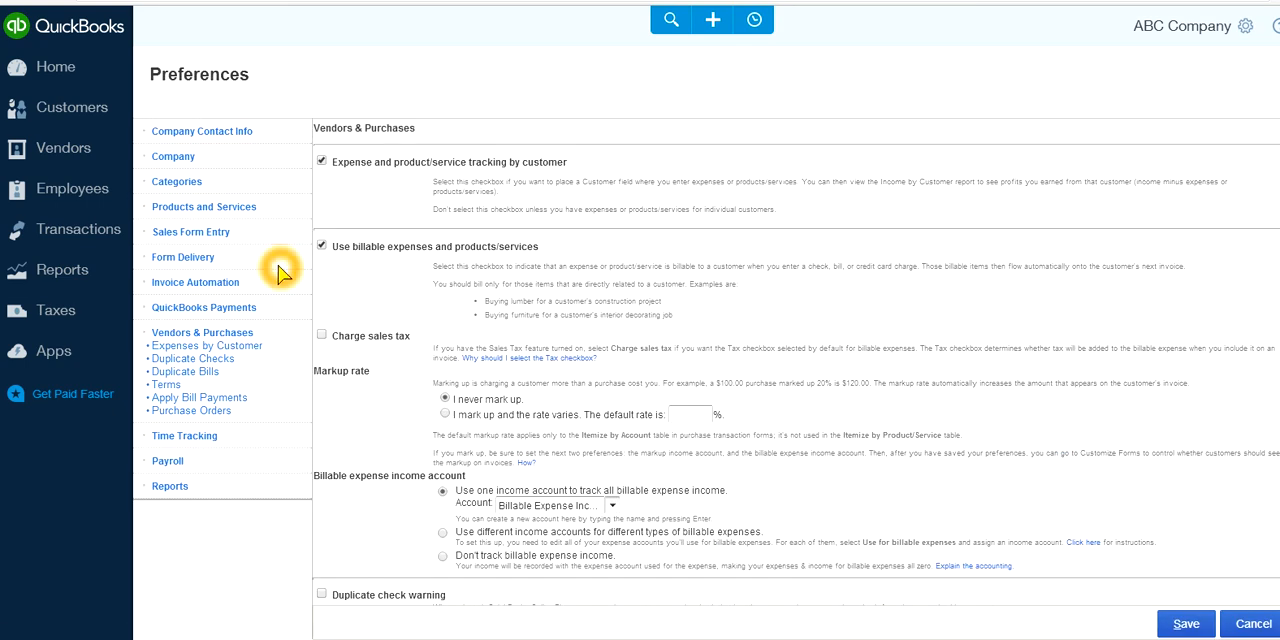
{"action": "left_click", "coordinate": [175, 158]}
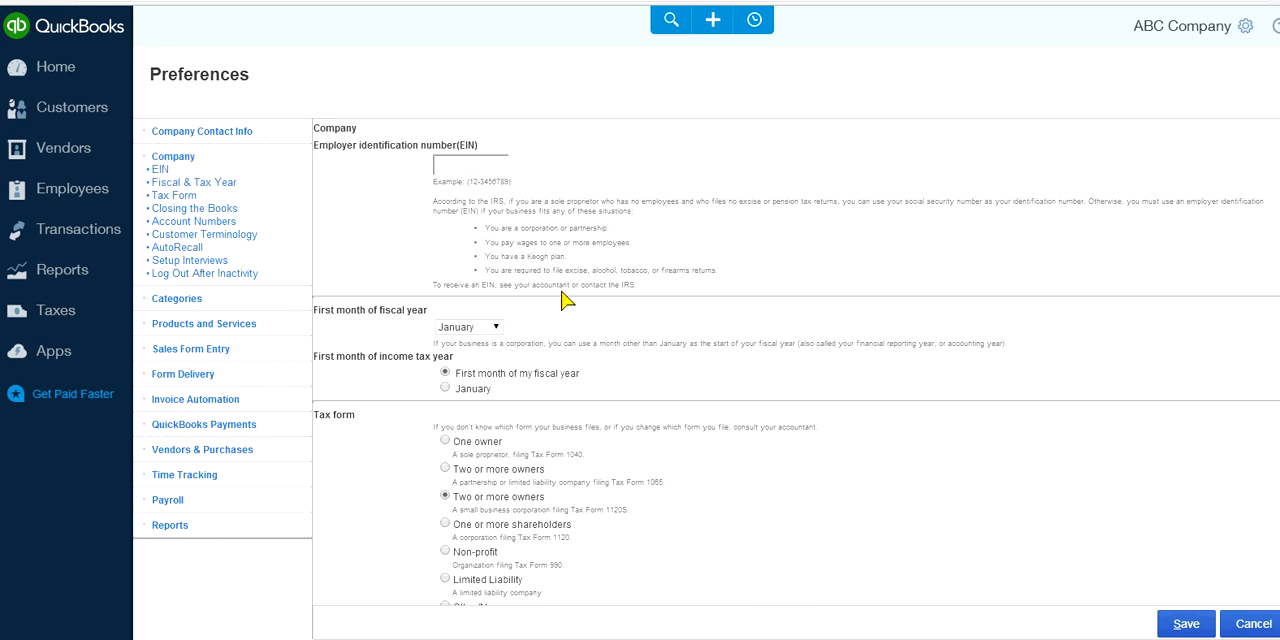
{"action": "scroll", "coordinate": [665, 326], "scroll_direction": "down", "scroll_amount": 5}
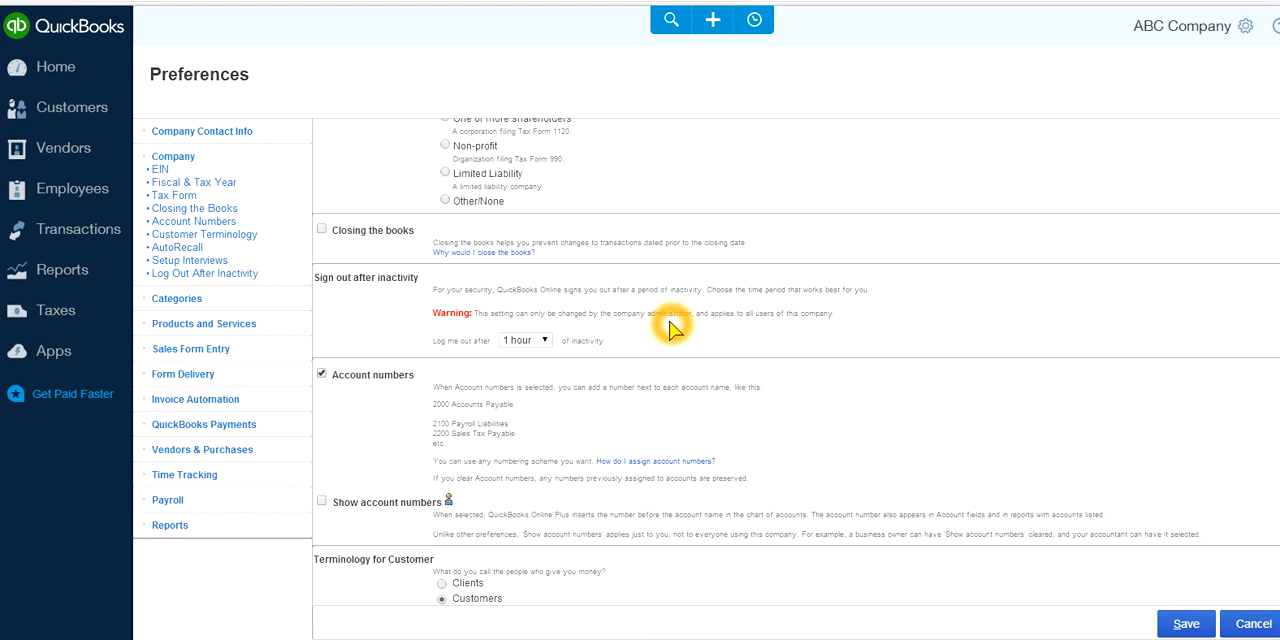
{"action": "scroll", "coordinate": [672, 329], "scroll_direction": "down", "scroll_amount": 5}
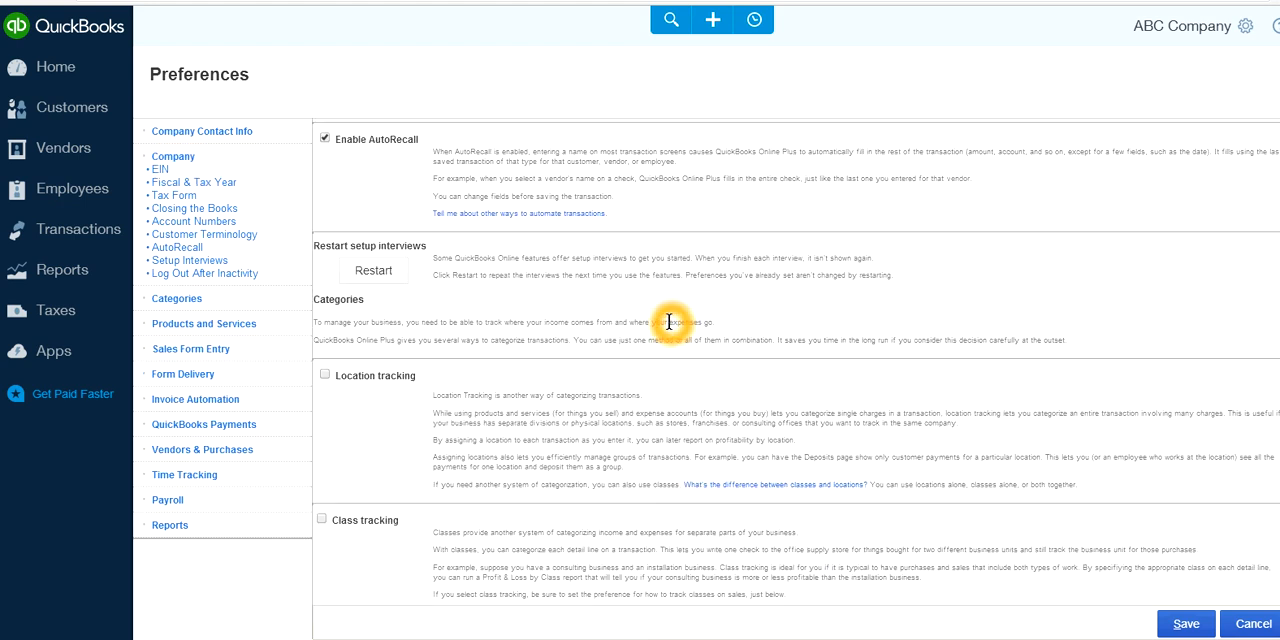
{"action": "left_click", "coordinate": [322, 522]}
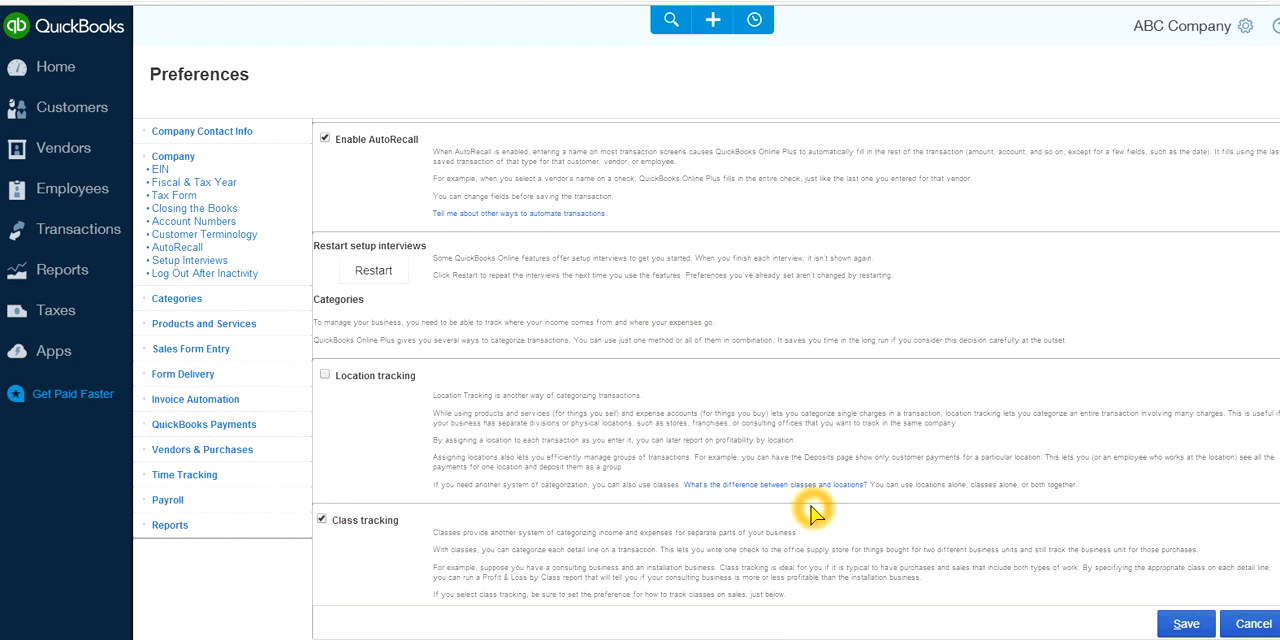
Turn on the class warning for transactions without a class and save the preferences
{"action": "scroll", "coordinate": [815, 514], "scroll_direction": "down", "scroll_amount": 1}
{"action": "scroll", "coordinate": [429, 486], "scroll_direction": "down", "scroll_amount": 1}
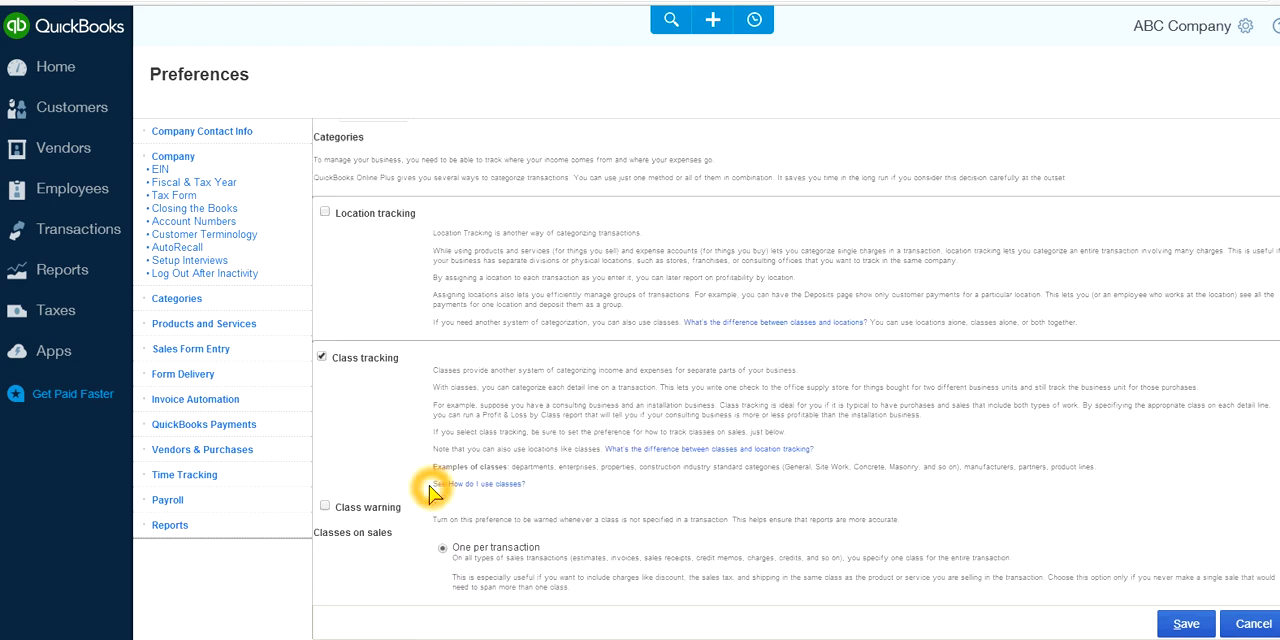
{"action": "left_click", "coordinate": [326, 510]}
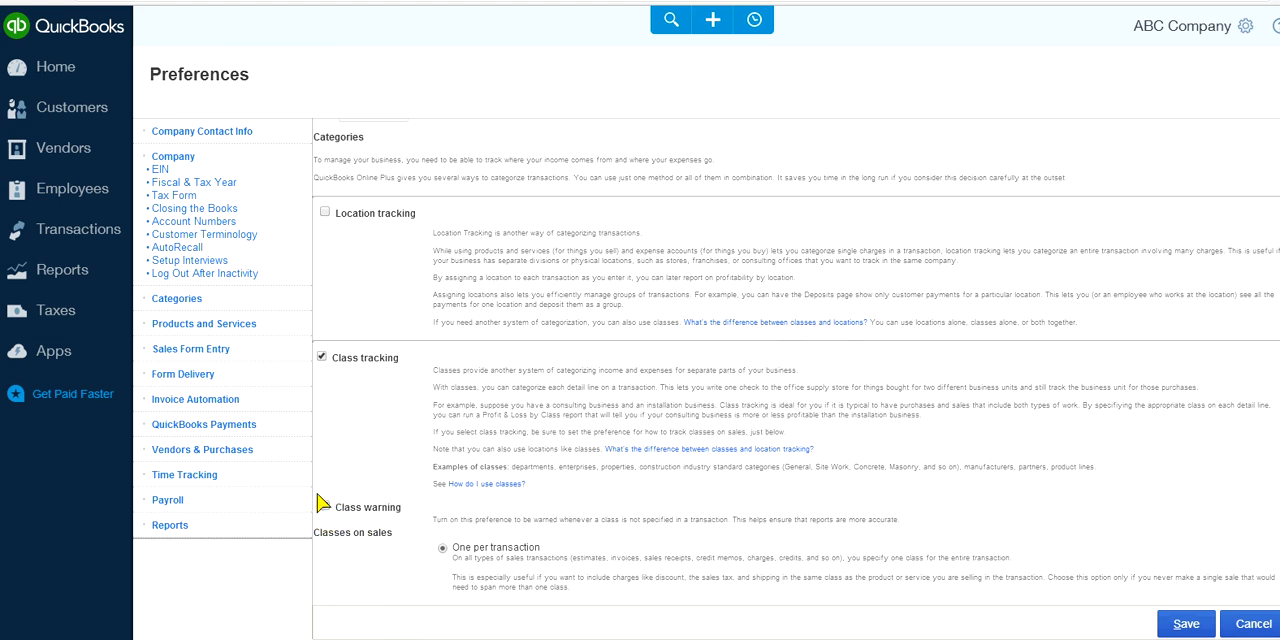
{"action": "left_click", "coordinate": [344, 458]}
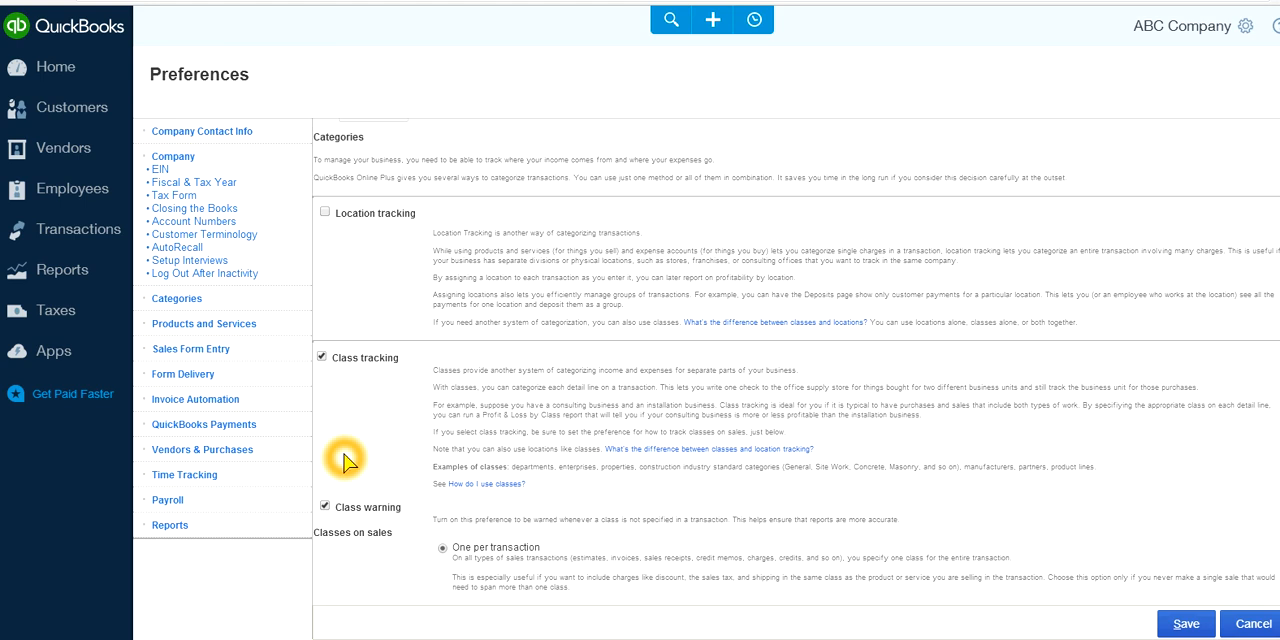
{"action": "left_click", "coordinate": [371, 372]}
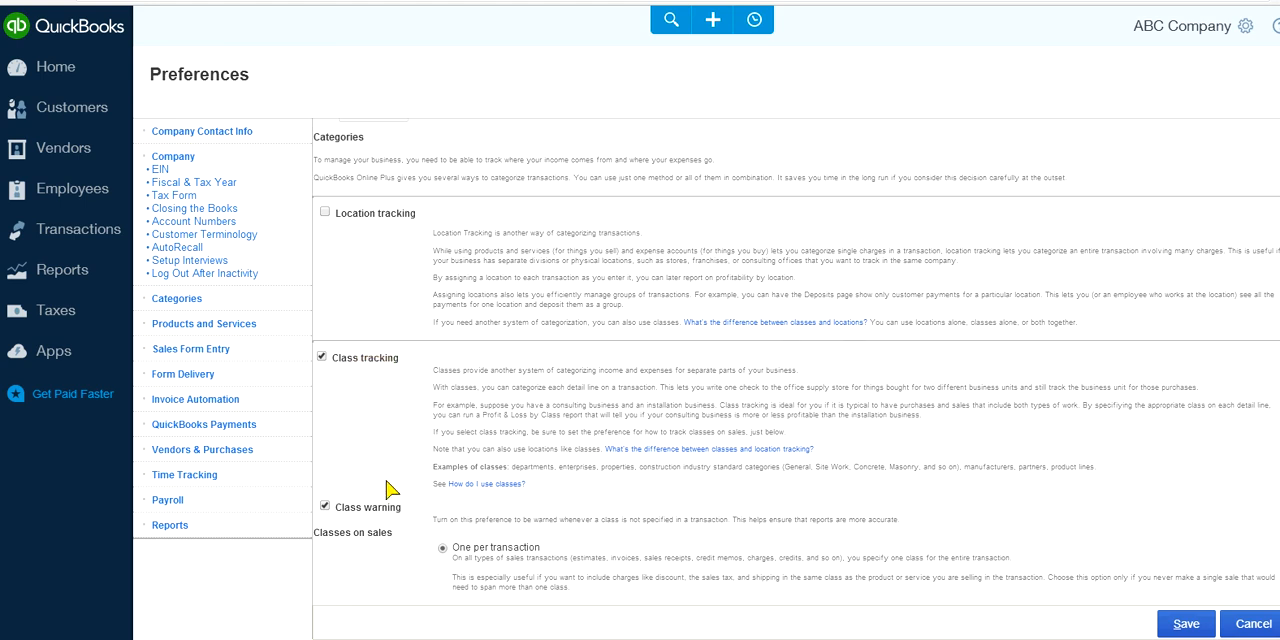
{"action": "left_click", "coordinate": [428, 511]}
{"action": "left_click", "coordinate": [424, 514]}
{"action": "left_click", "coordinate": [414, 527]}
{"action": "left_click", "coordinate": [387, 429]}
{"action": "left_click", "coordinate": [1172, 624]}
{"action": "left_click", "coordinate": [271, 502]}
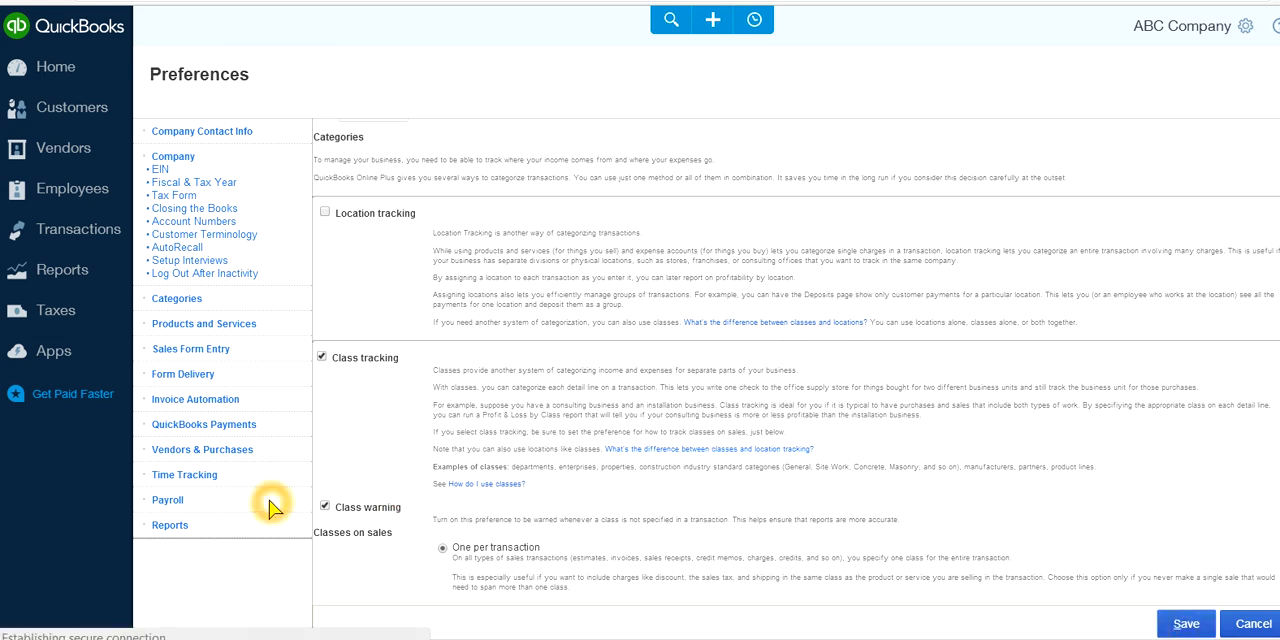
{"action": "left_click", "coordinate": [730, 508]}
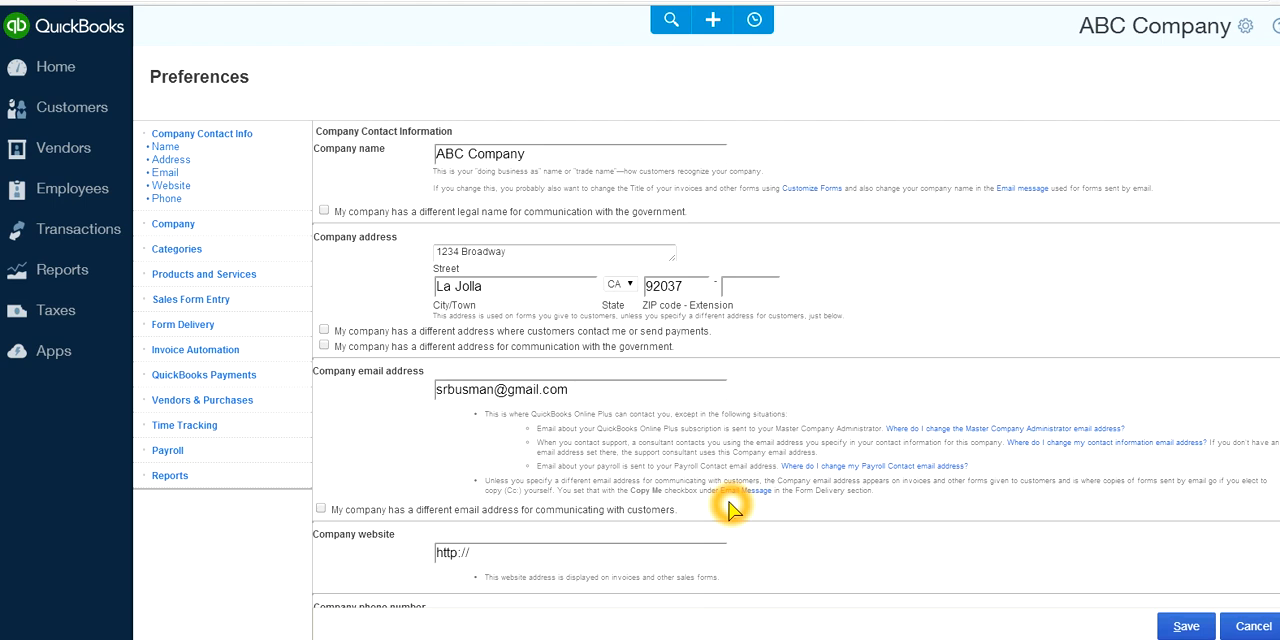
Open a new vendor bill and point out the class and amount columns of its first account details line
{"action": "left_click", "coordinate": [712, 20]}
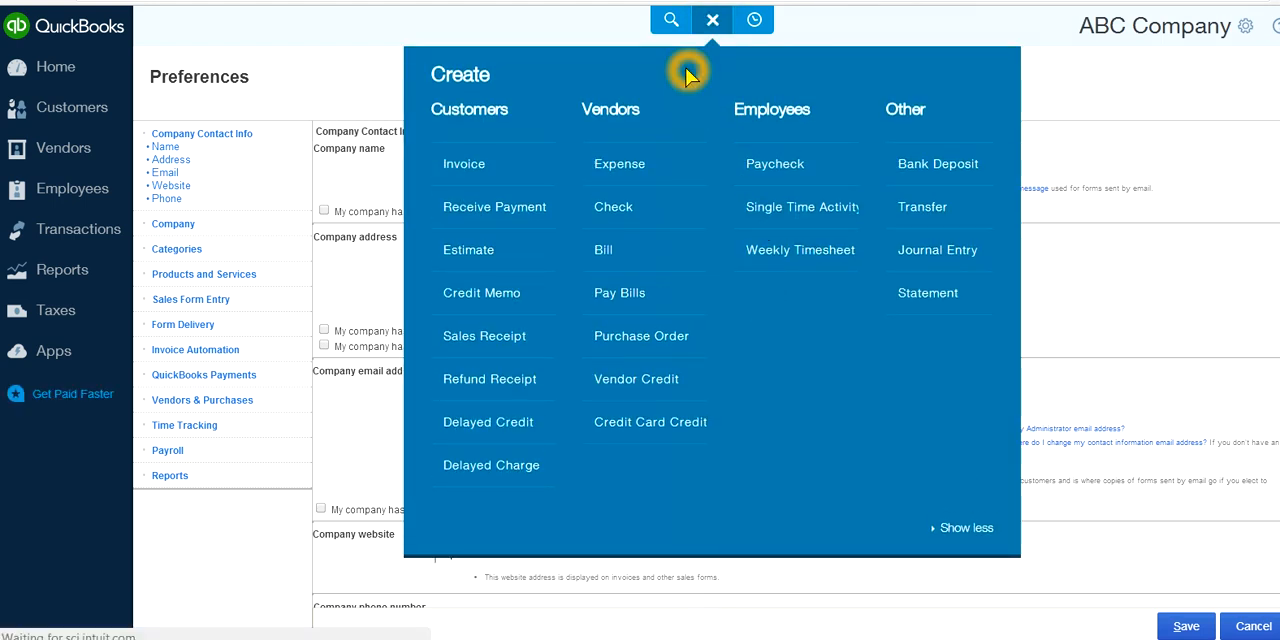
{"action": "left_click", "coordinate": [603, 255]}
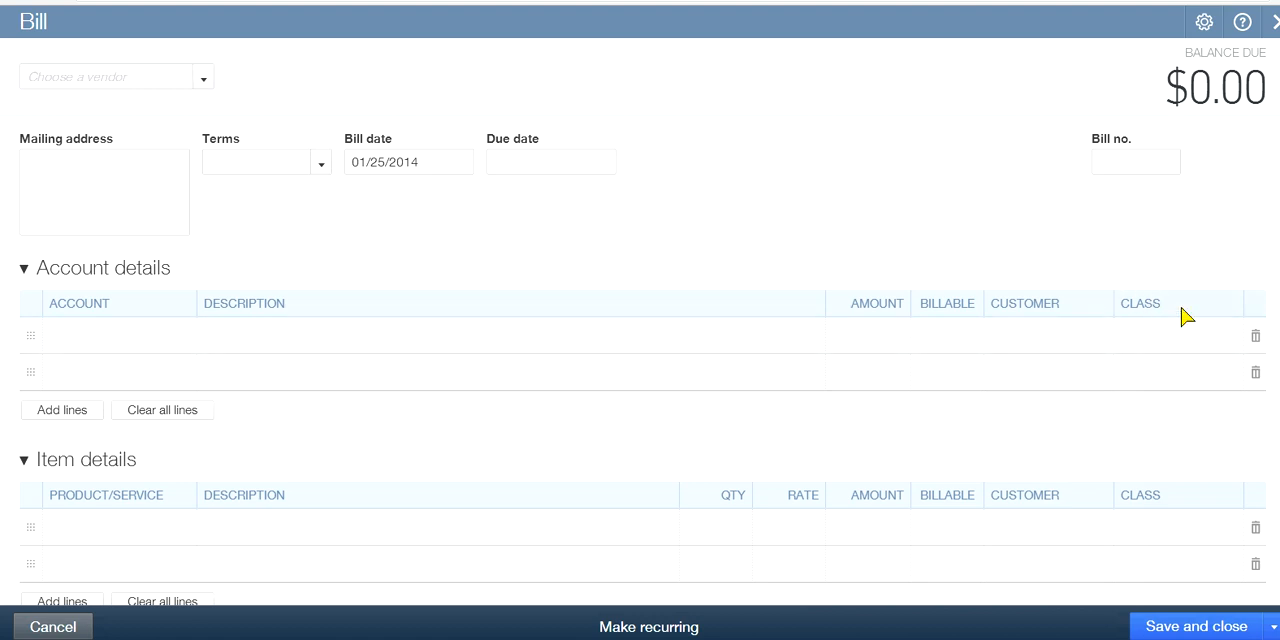
{"action": "left_click", "coordinate": [1150, 333]}
{"action": "left_click", "coordinate": [873, 334]}
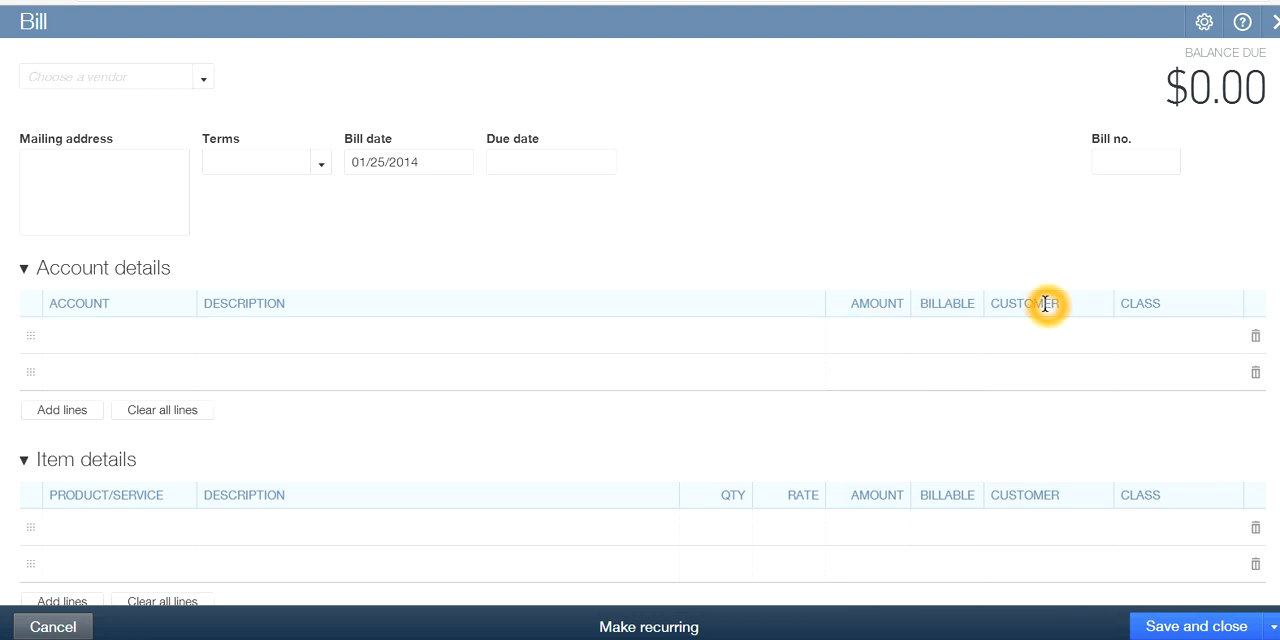
{"action": "left_click", "coordinate": [1154, 331]}
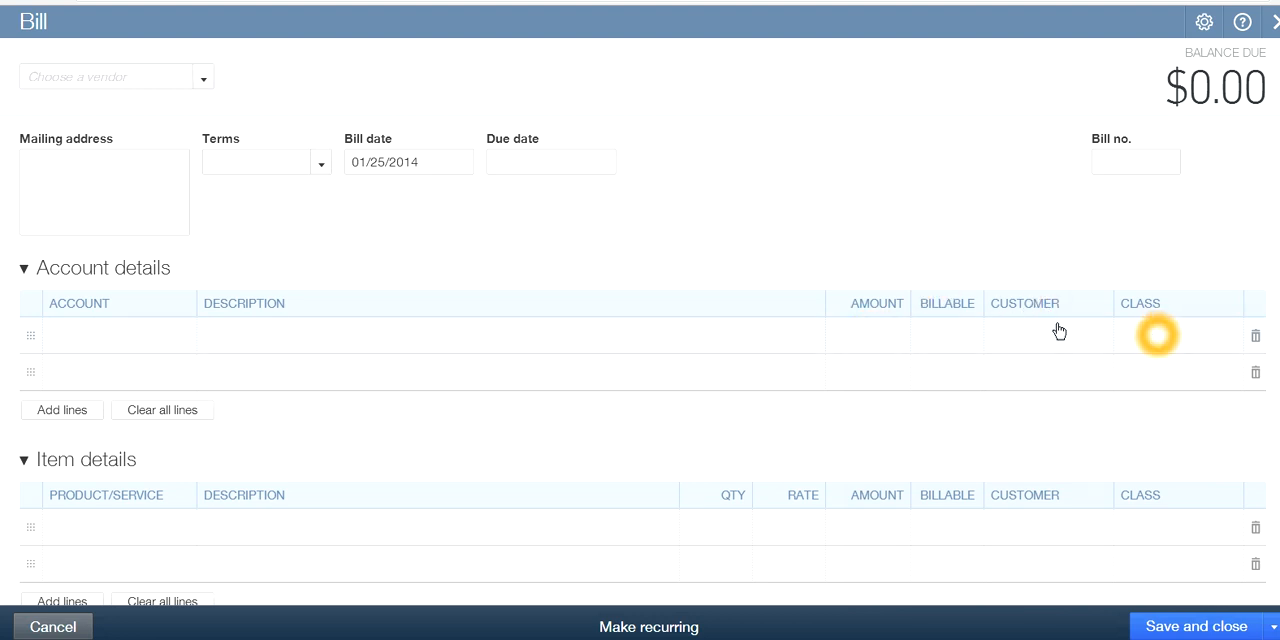
Choose California Supplier as the vendor of the bill
{"action": "left_click", "coordinate": [320, 162]}
{"action": "left_click", "coordinate": [203, 80]}
{"action": "left_click", "coordinate": [127, 181]}
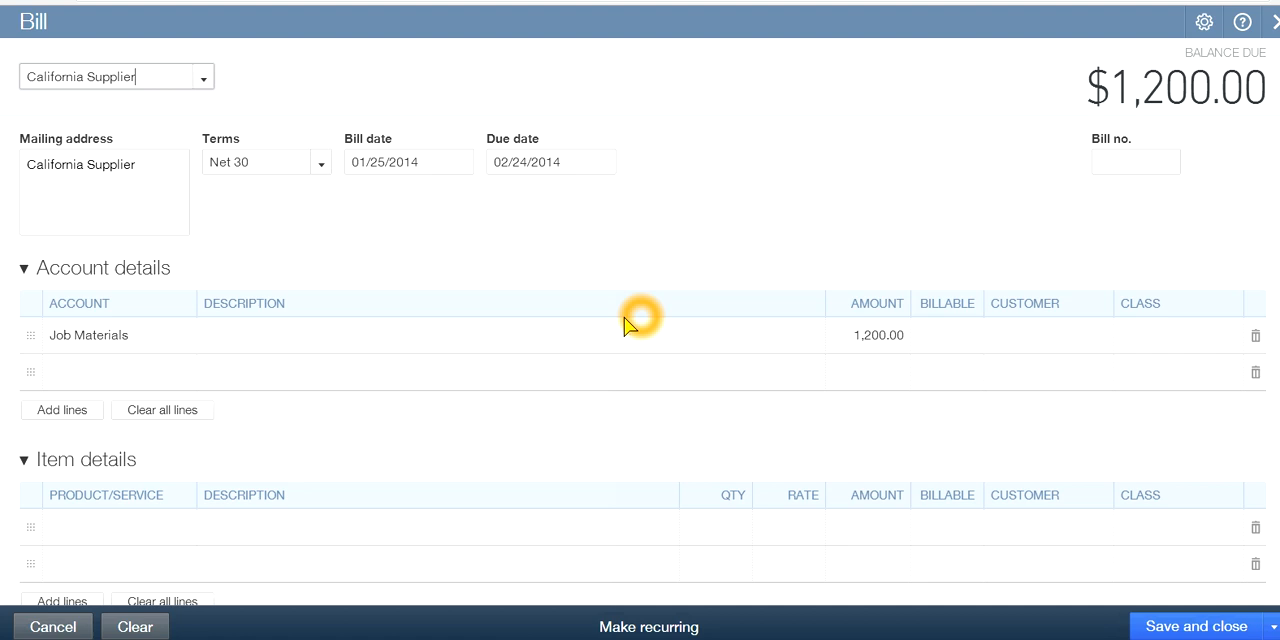
Set the amount of the Job Materials line to 5,000.00
{"action": "left_click", "coordinate": [900, 344]}
{"action": "left_click", "coordinate": [847, 340]}
{"action": "left_click", "coordinate": [857, 337]}
{"action": "left_click", "coordinate": [900, 337]}
{"action": "left_click", "coordinate": [855, 342]}
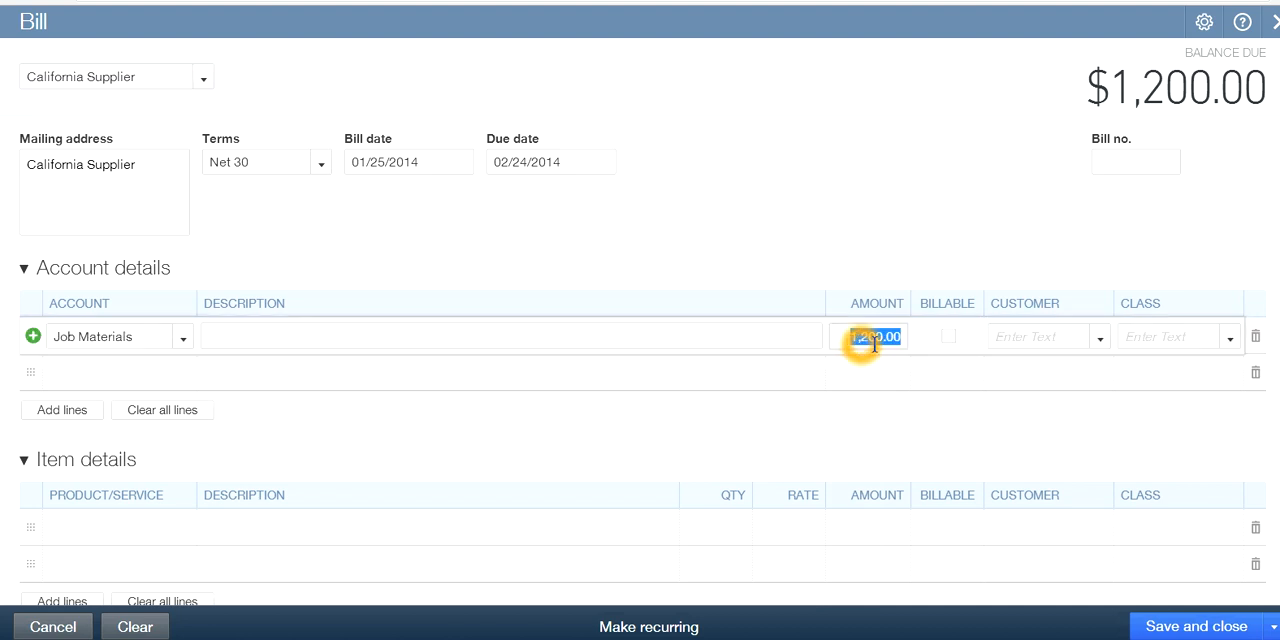
{"action": "left_click", "coordinate": [888, 337]}
{"action": "type", "text": "50"}
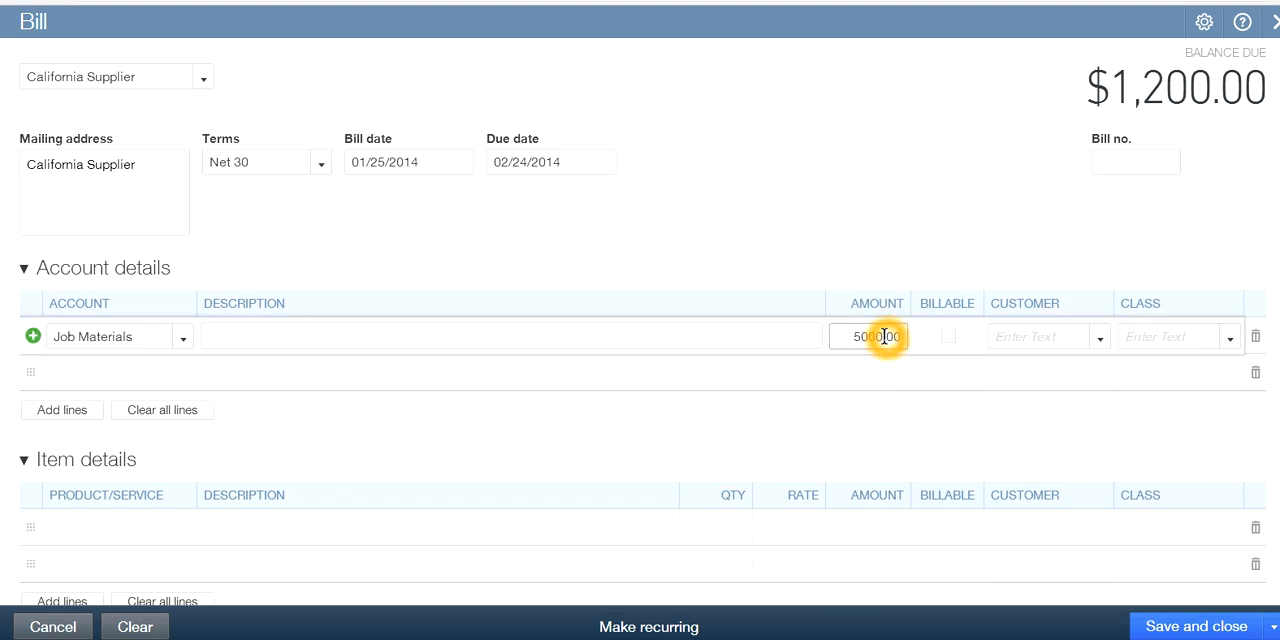
{"action": "key", "text": "Tab"}
{"action": "left_click", "coordinate": [957, 362]}
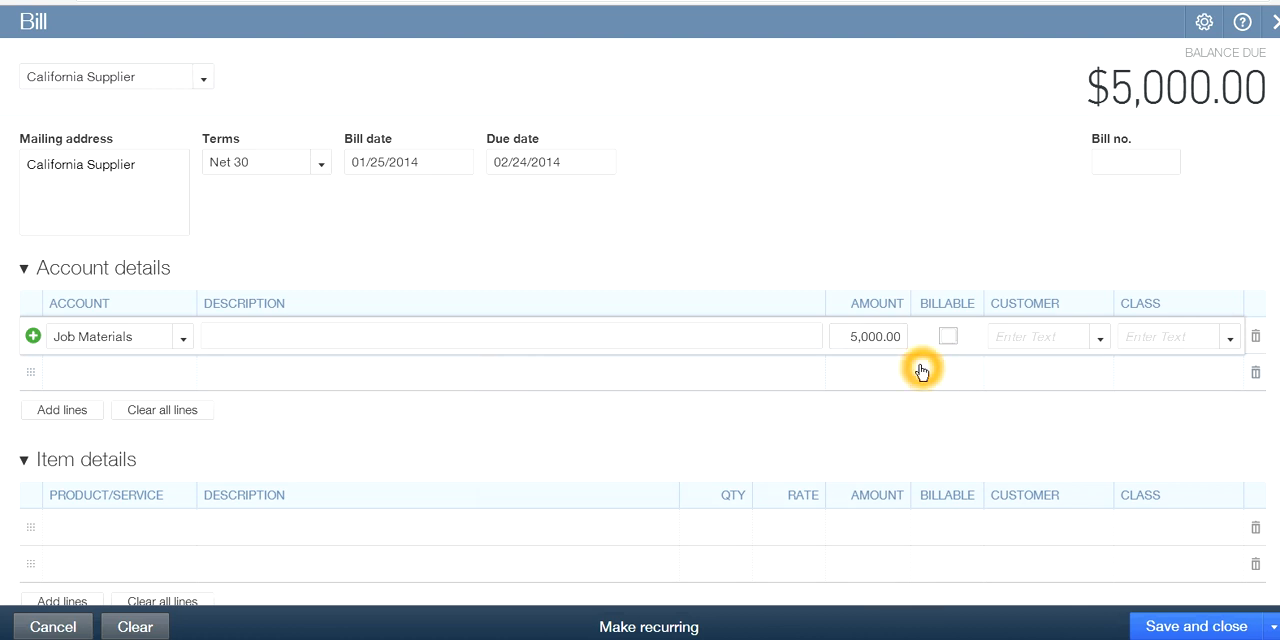
Assign the Job Materials line to the customer Google and mark it billable
{"action": "left_click", "coordinate": [1100, 337]}
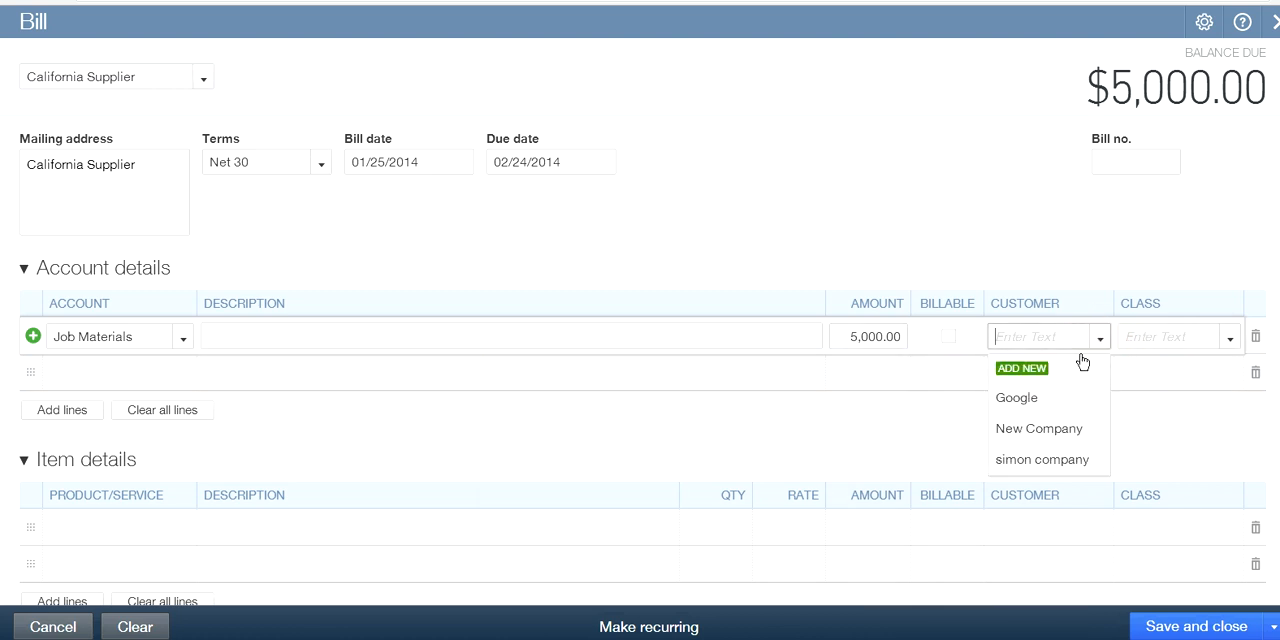
{"action": "left_click", "coordinate": [1020, 399]}
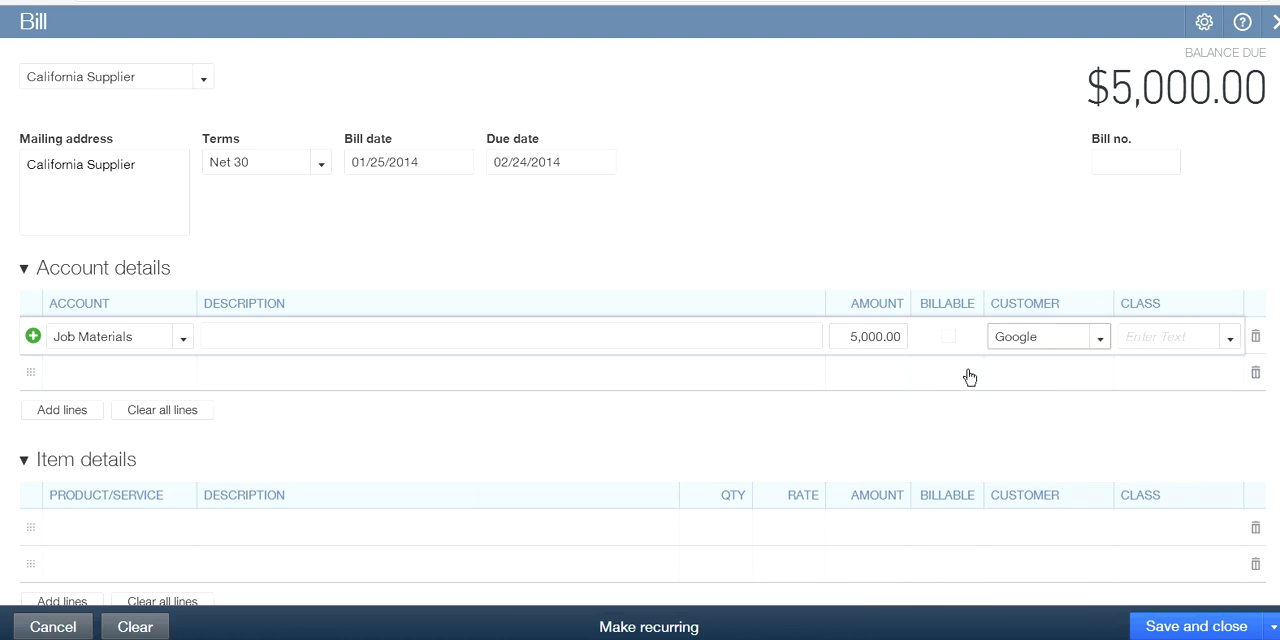
{"action": "left_click", "coordinate": [949, 337]}
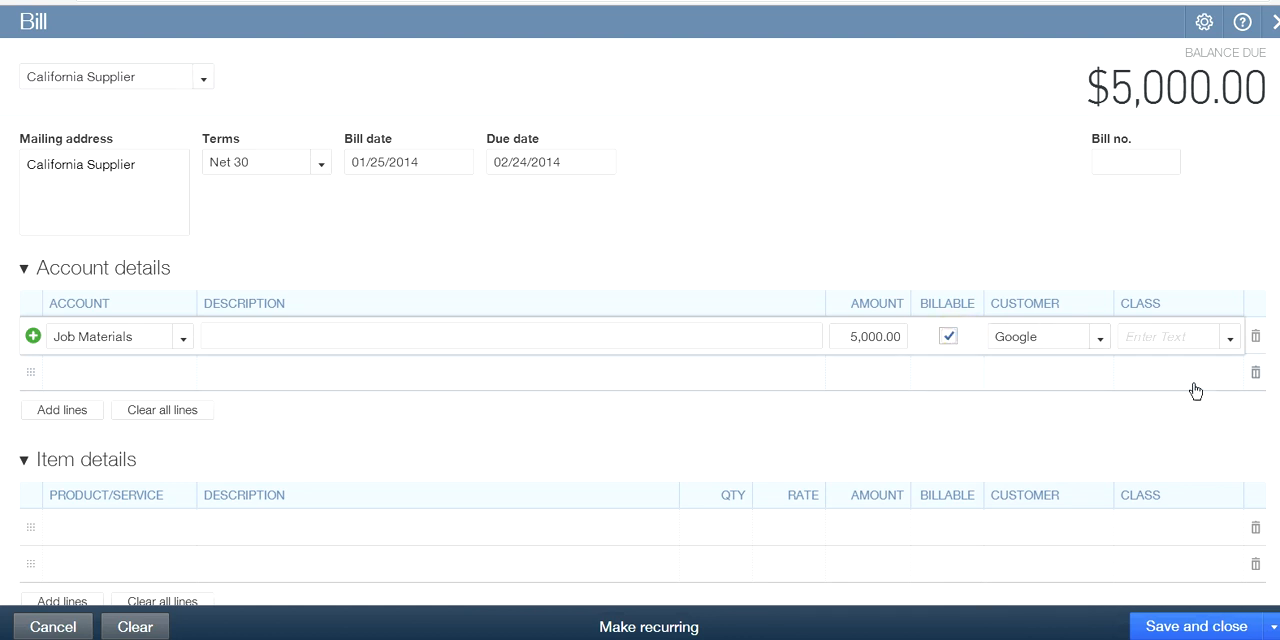
Add a new class named Installation from the Job Materials line
{"action": "left_click", "coordinate": [1230, 339]}
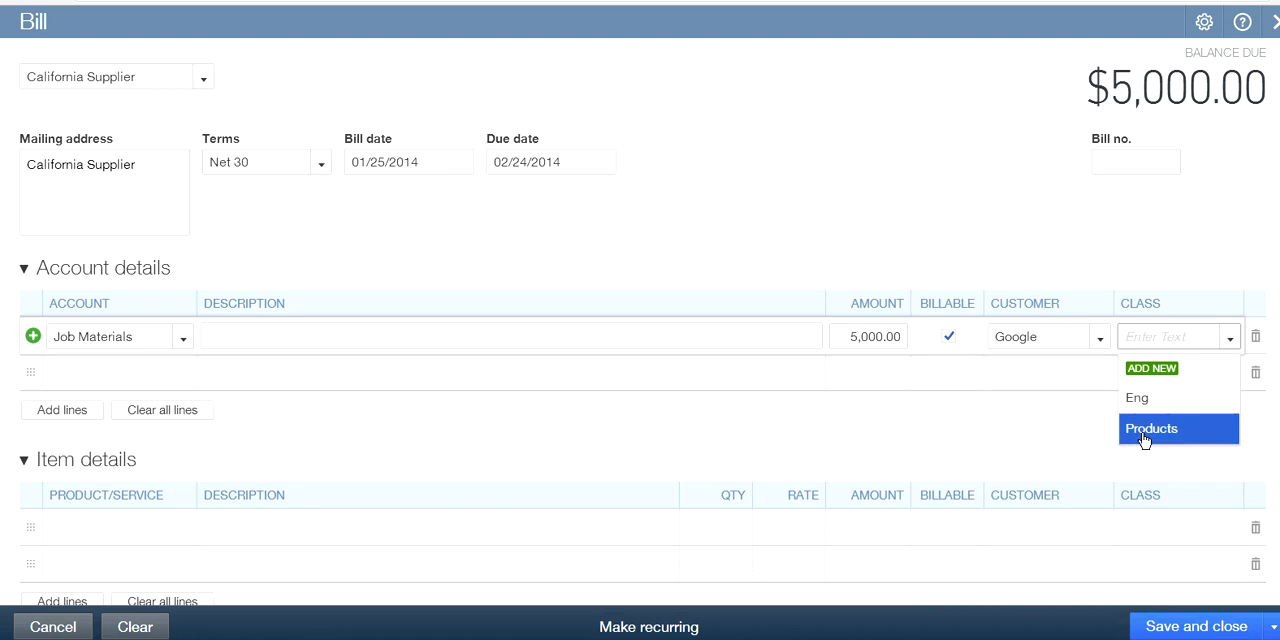
{"action": "left_click", "coordinate": [1155, 370]}
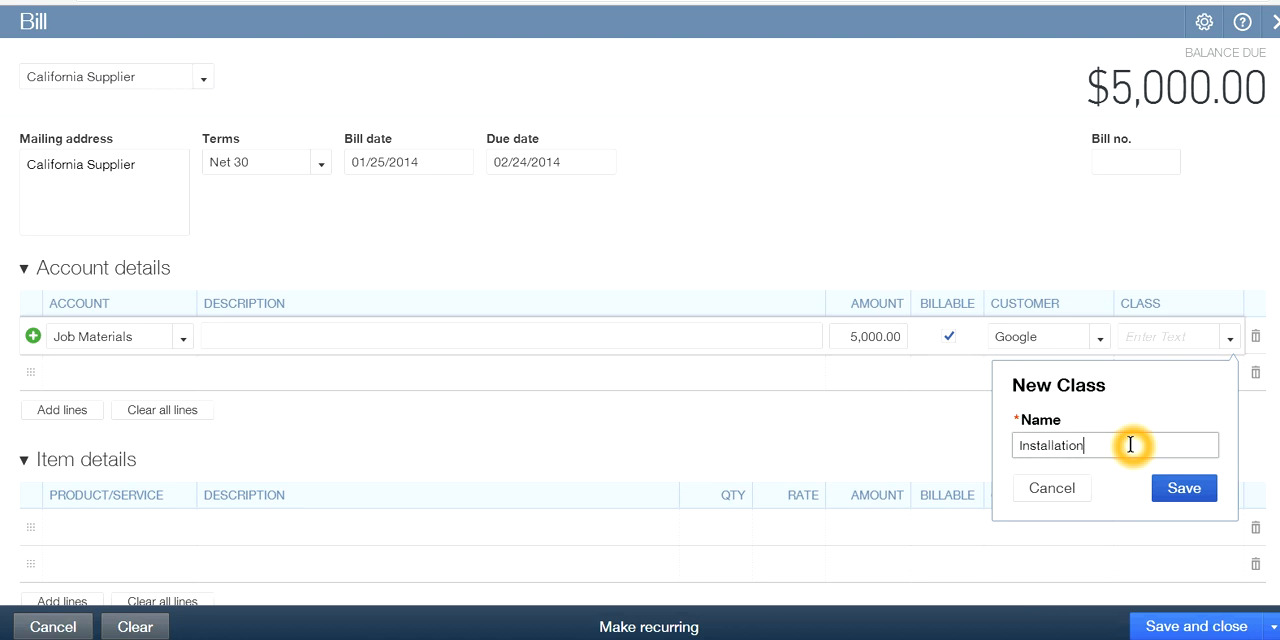
{"action": "left_click", "coordinate": [1186, 492]}
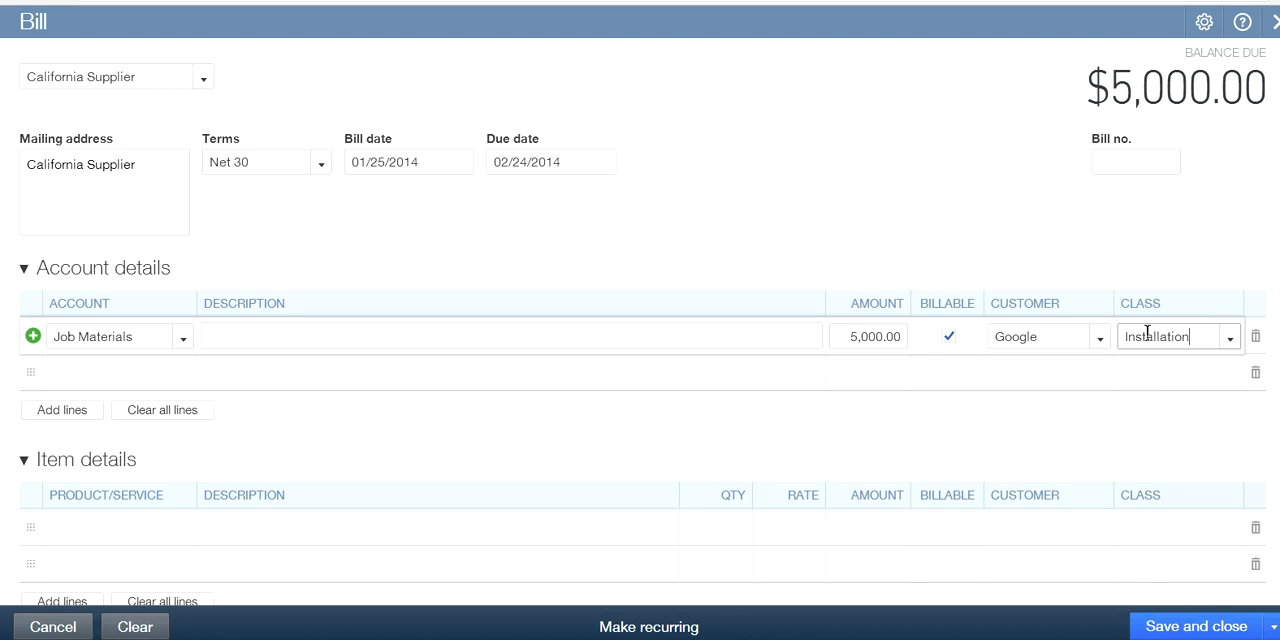
Review the available classes and add another new one named Warranty
{"action": "left_click", "coordinate": [1231, 343]}
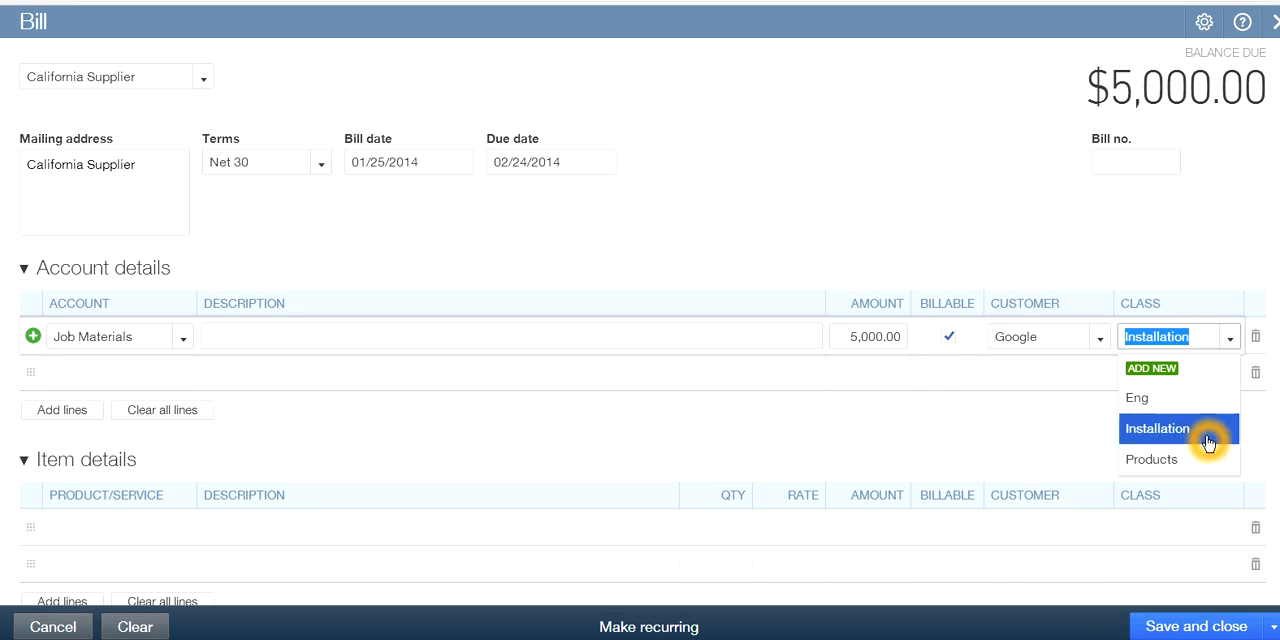
{"action": "left_click", "coordinate": [1163, 433]}
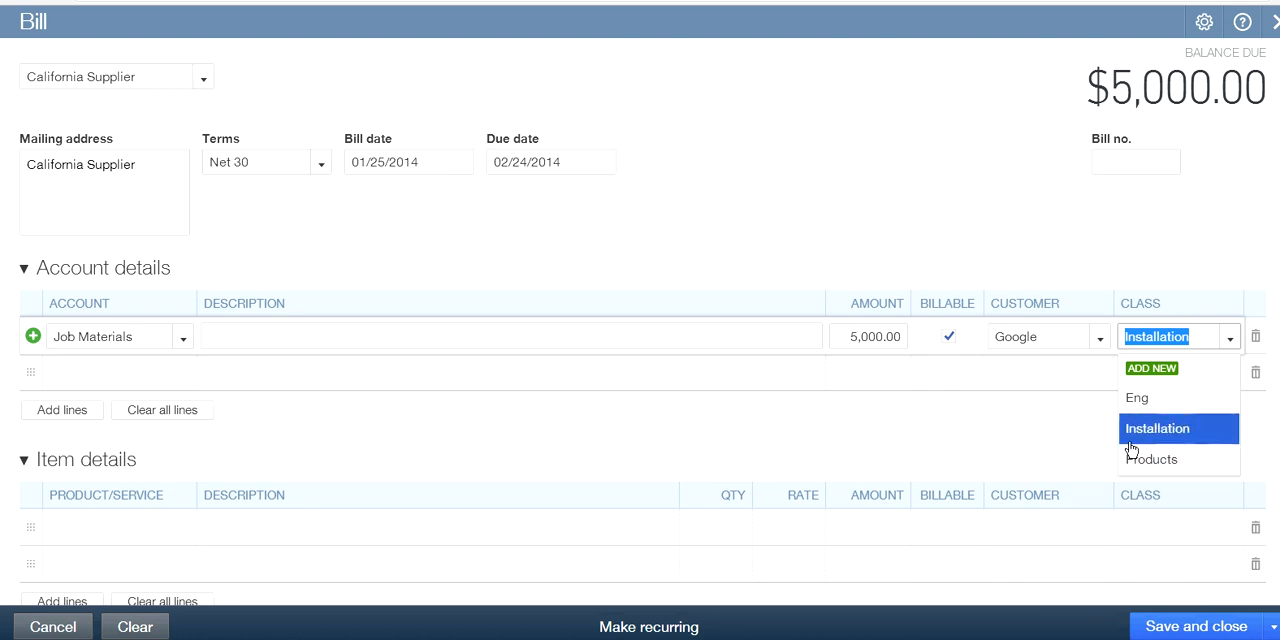
{"action": "left_click", "coordinate": [1131, 431]}
{"action": "left_click", "coordinate": [1151, 368]}
{"action": "left_click", "coordinate": [1105, 428]}
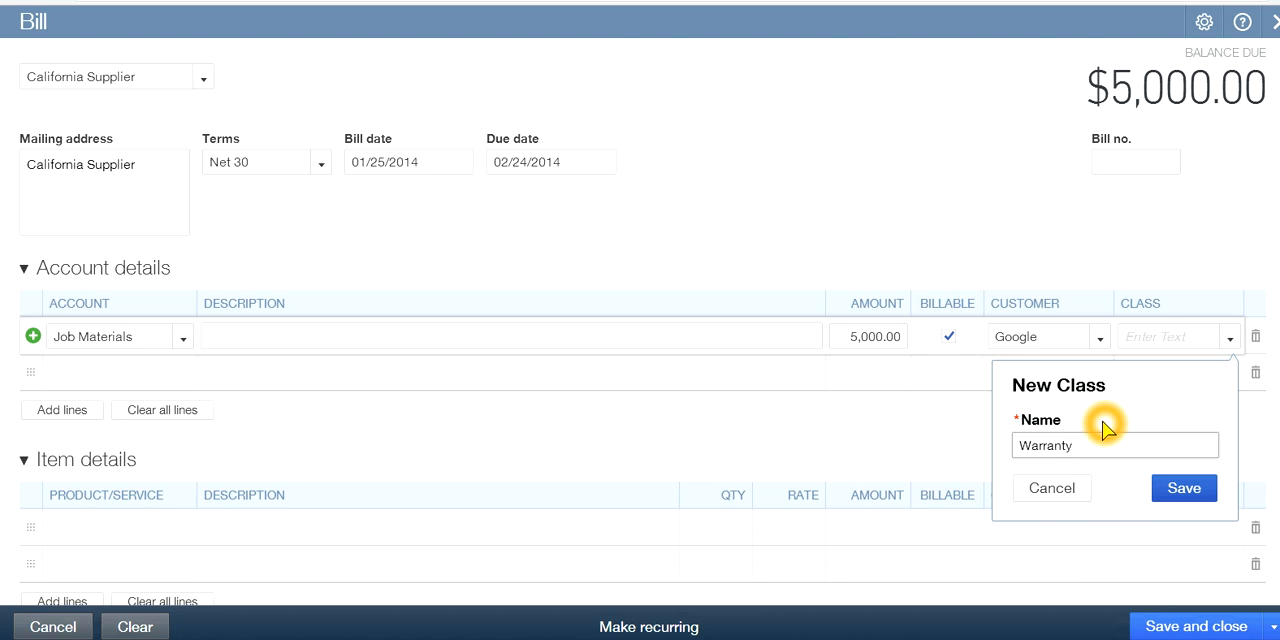
{"action": "left_click", "coordinate": [1186, 490]}
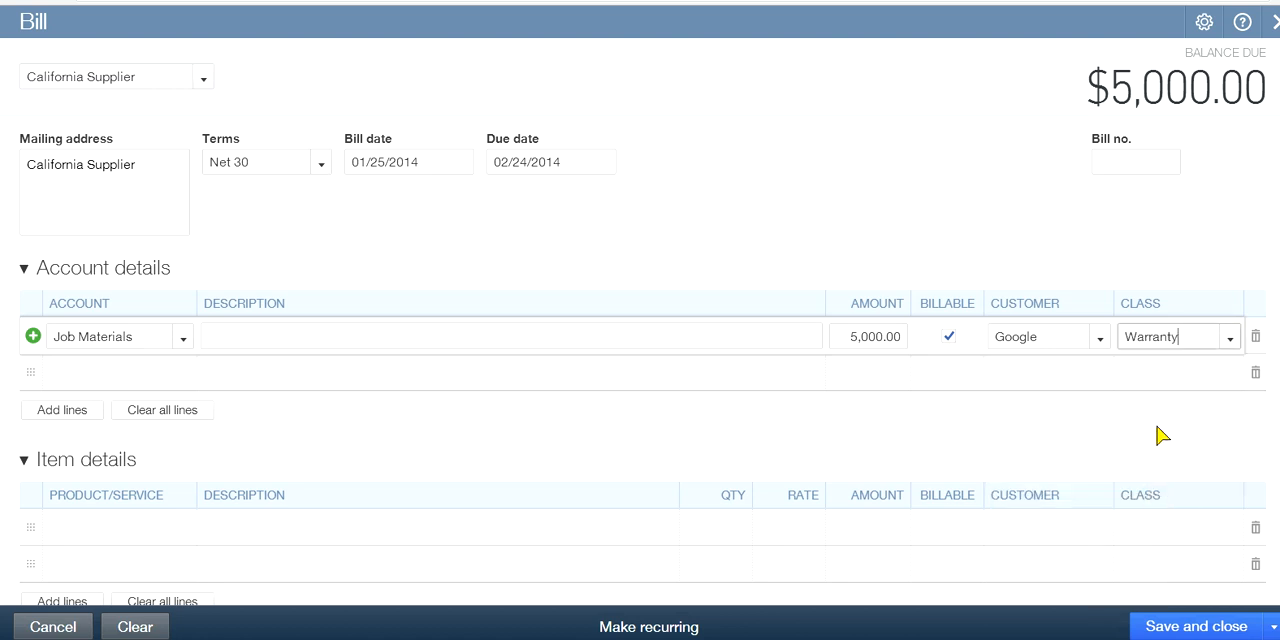
Add a new class named Service and set the class of the Job Materials line to Products
{"action": "left_click", "coordinate": [1233, 337]}
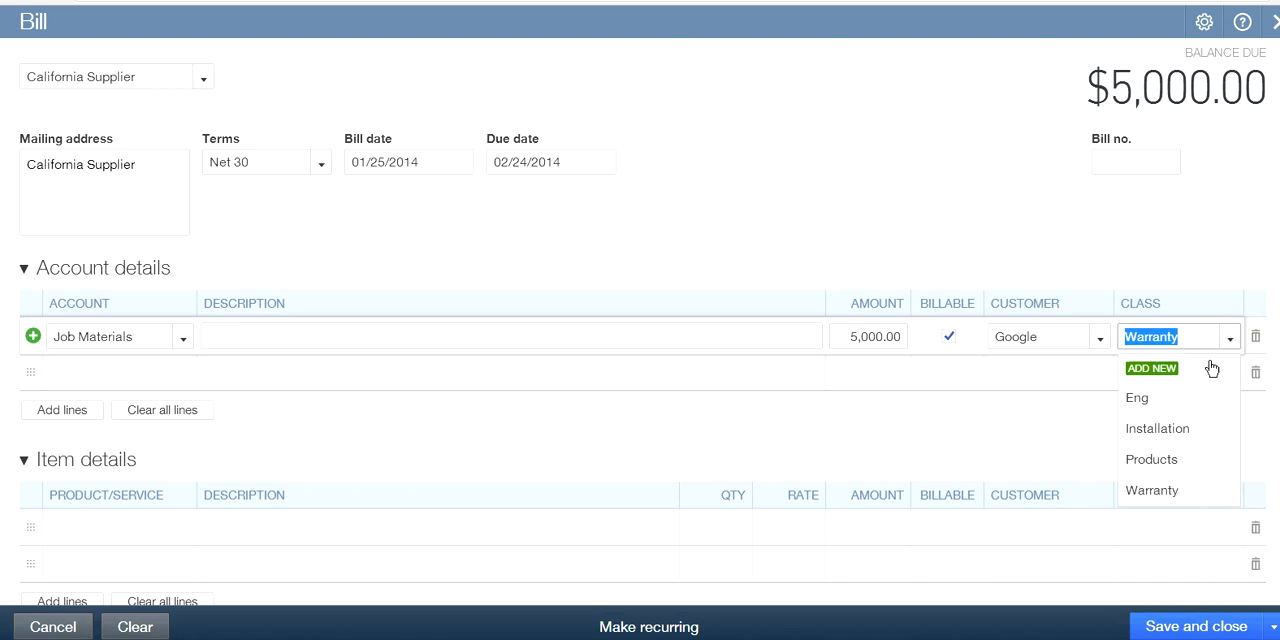
{"action": "left_click", "coordinate": [1160, 368]}
{"action": "left_click", "coordinate": [1048, 448]}
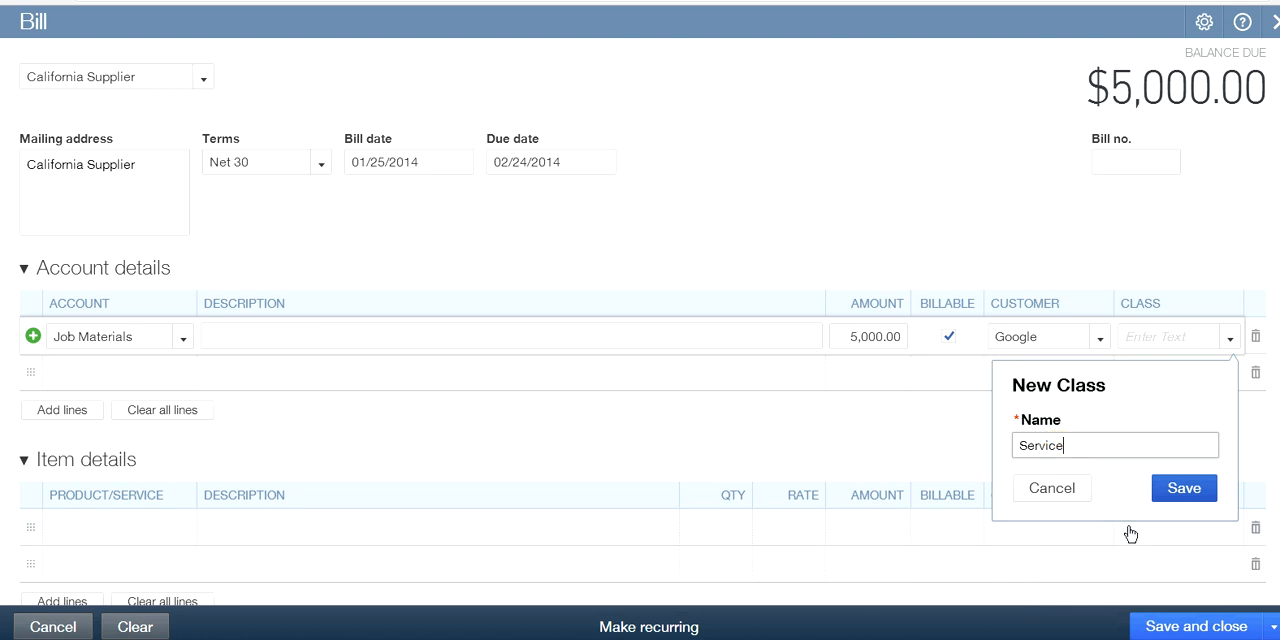
{"action": "left_click", "coordinate": [1184, 489]}
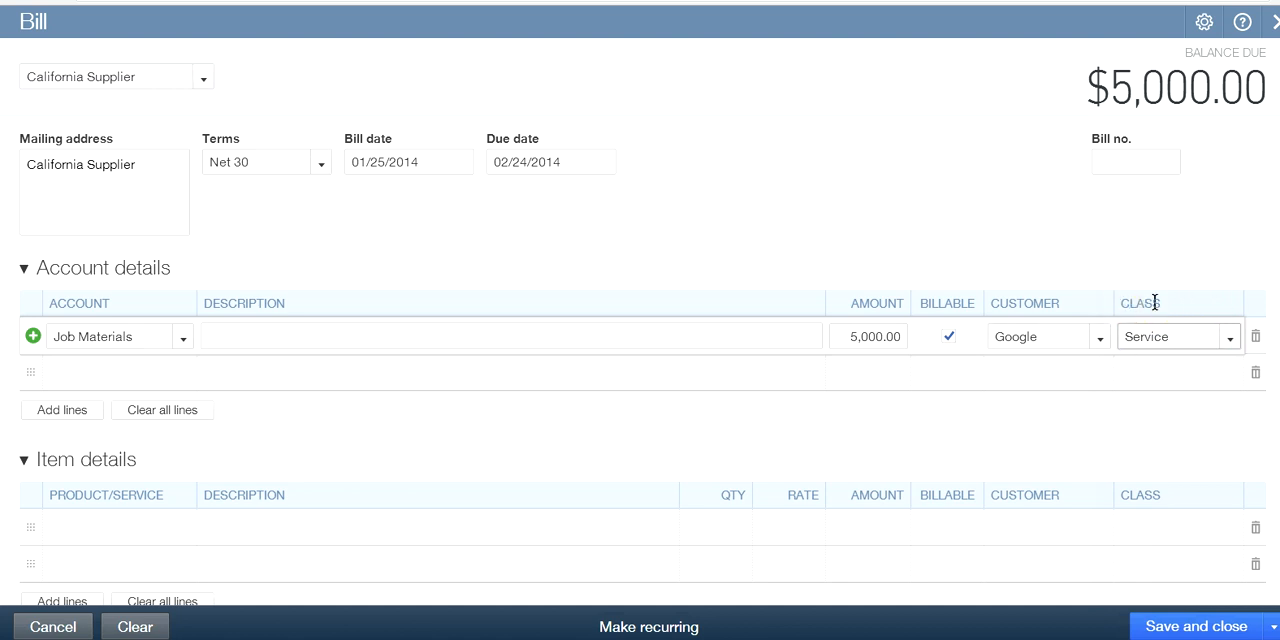
{"action": "left_click", "coordinate": [1230, 338]}
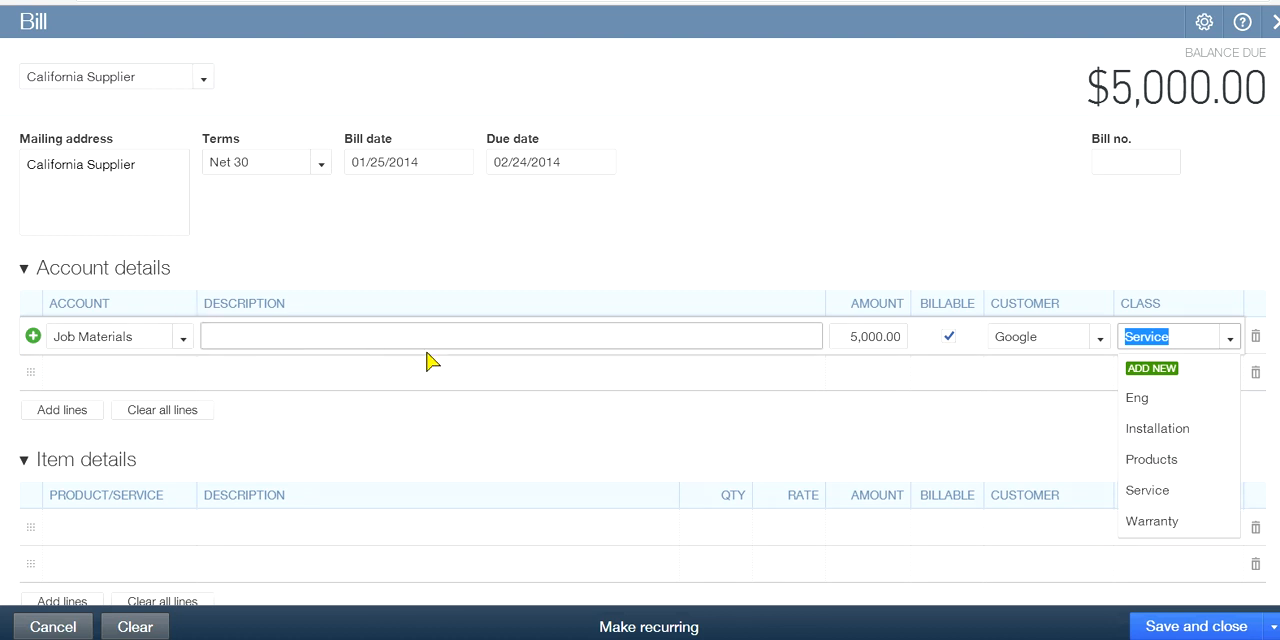
{"action": "left_click", "coordinate": [1143, 462]}
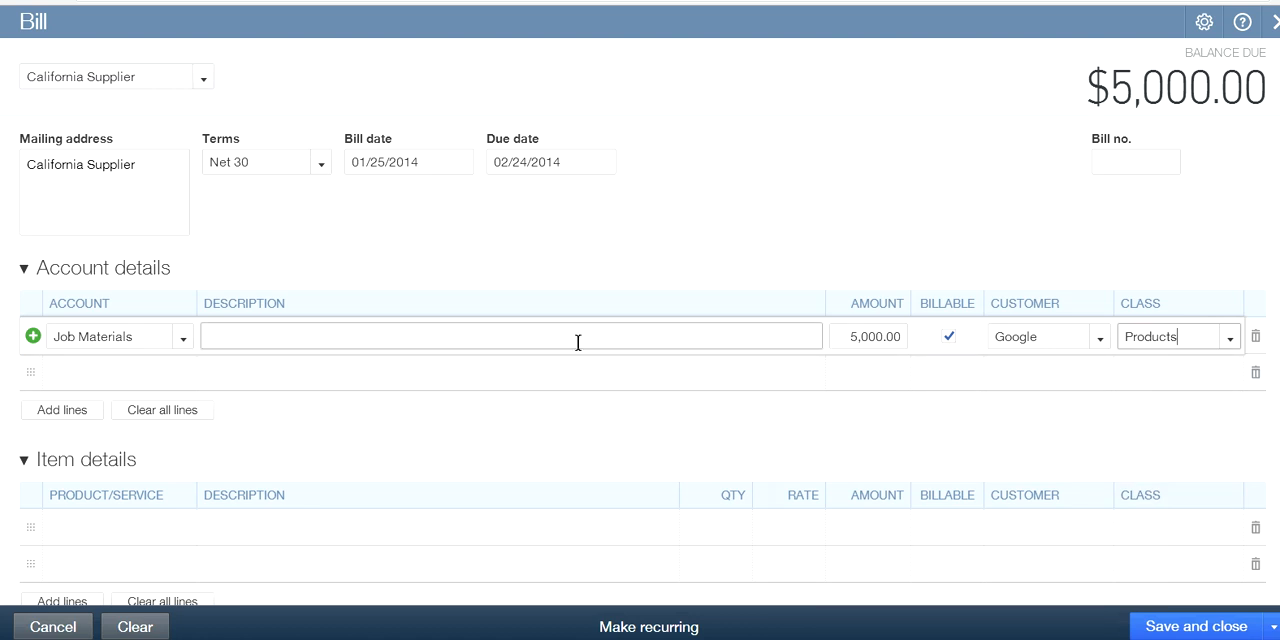
Remove the billable mark from the Job Materials line, then save and close the California Supplier bill
{"action": "left_click", "coordinate": [1149, 364]}
{"action": "left_click", "coordinate": [937, 336]}
{"action": "left_click", "coordinate": [949, 336]}
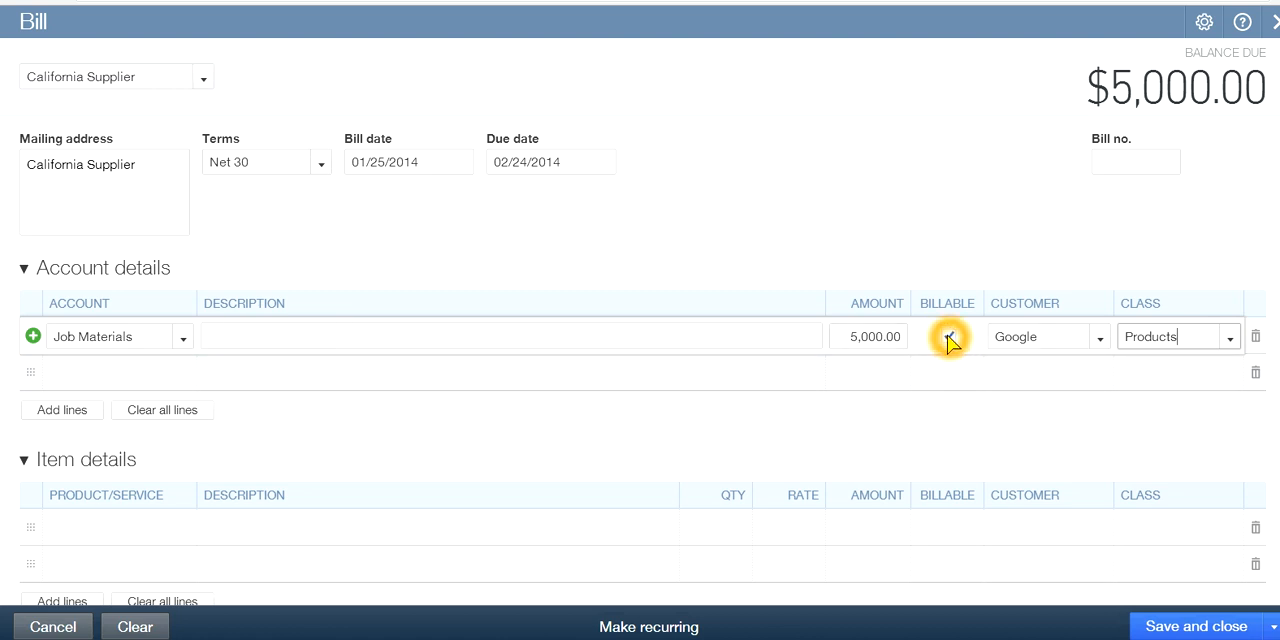
{"action": "left_click", "coordinate": [949, 336]}
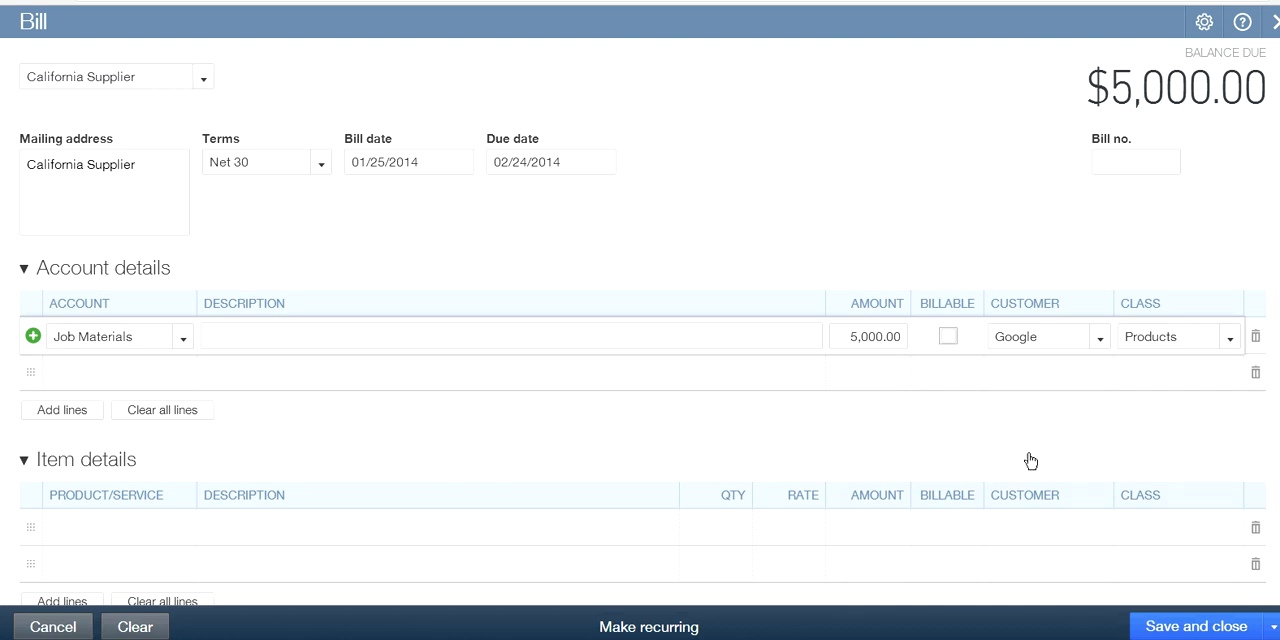
{"action": "left_click", "coordinate": [1192, 628]}
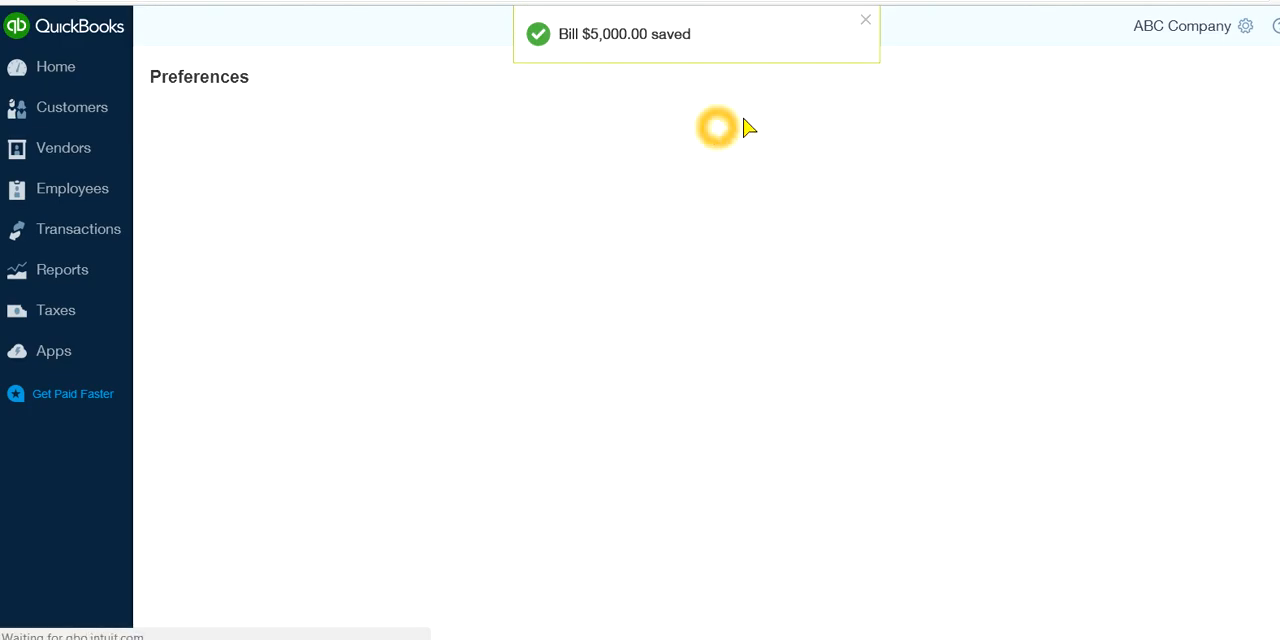
{"action": "left_click", "coordinate": [865, 20]}
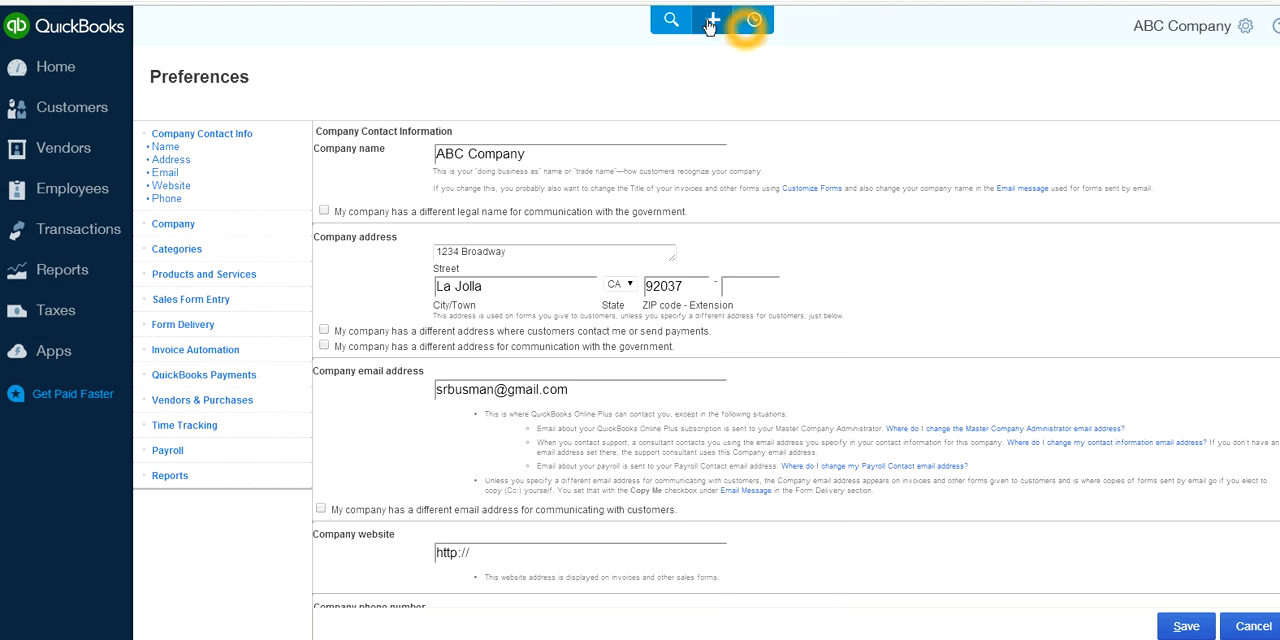
Reopen the recently saved California Supplier bill, enter bill number 5556, and save and close it
{"action": "left_click", "coordinate": [755, 22]}
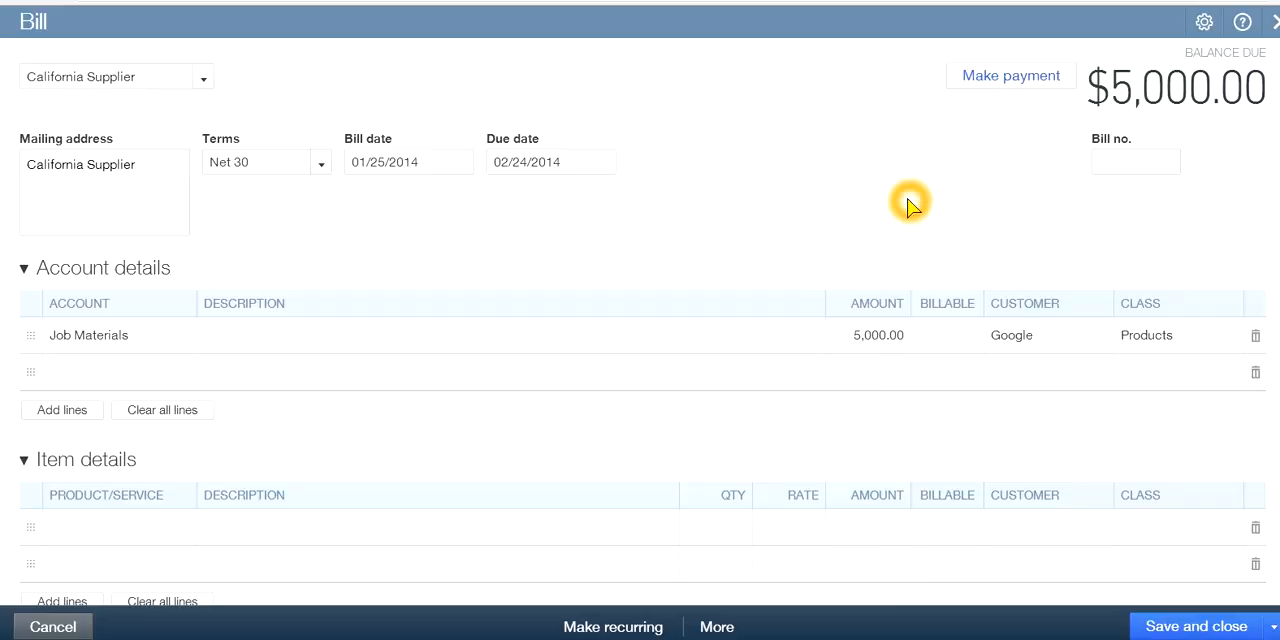
{"action": "left_click", "coordinate": [1108, 168]}
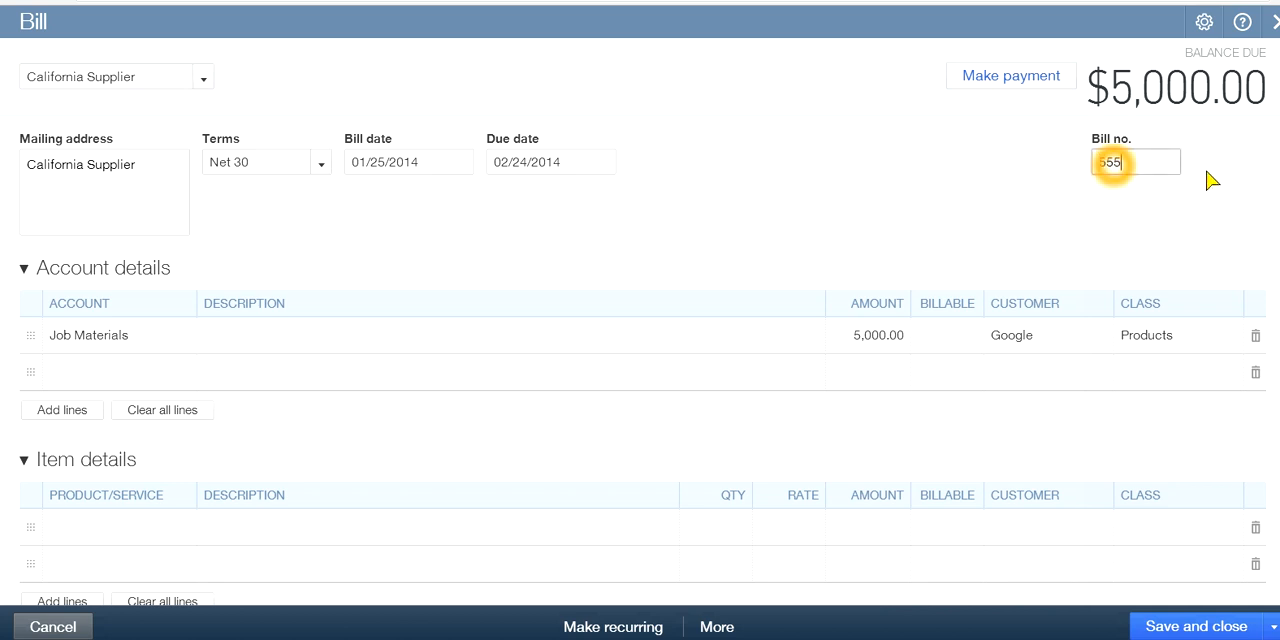
{"action": "left_click", "coordinate": [943, 194]}
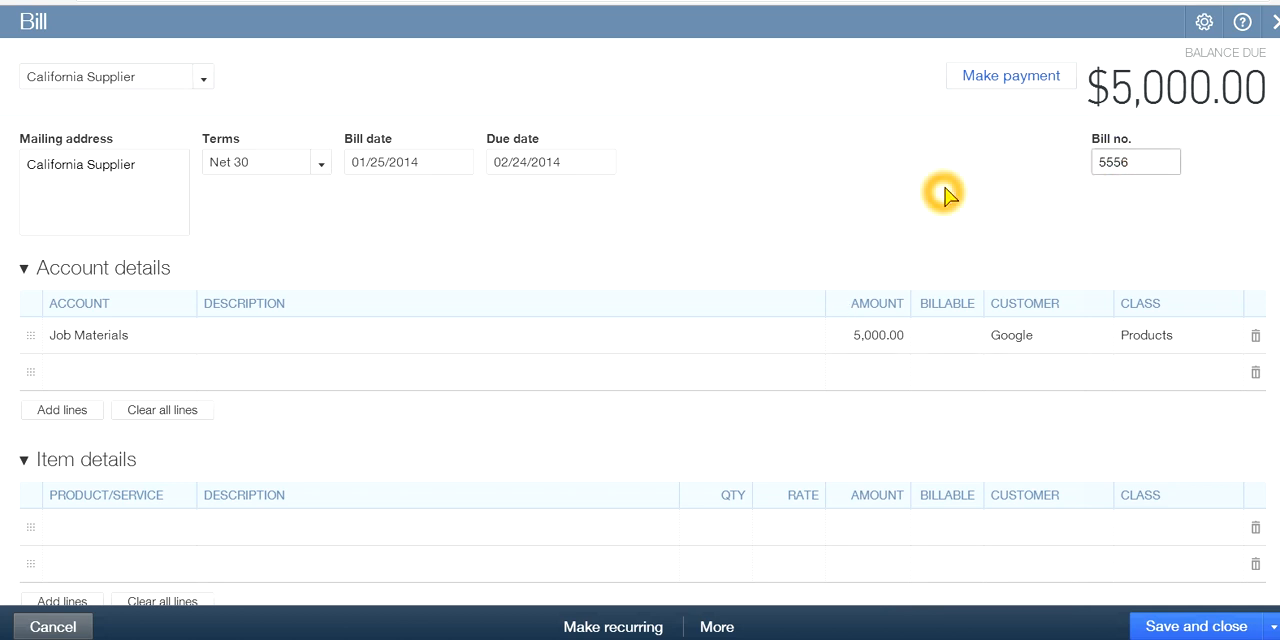
{"action": "left_click", "coordinate": [1138, 157]}
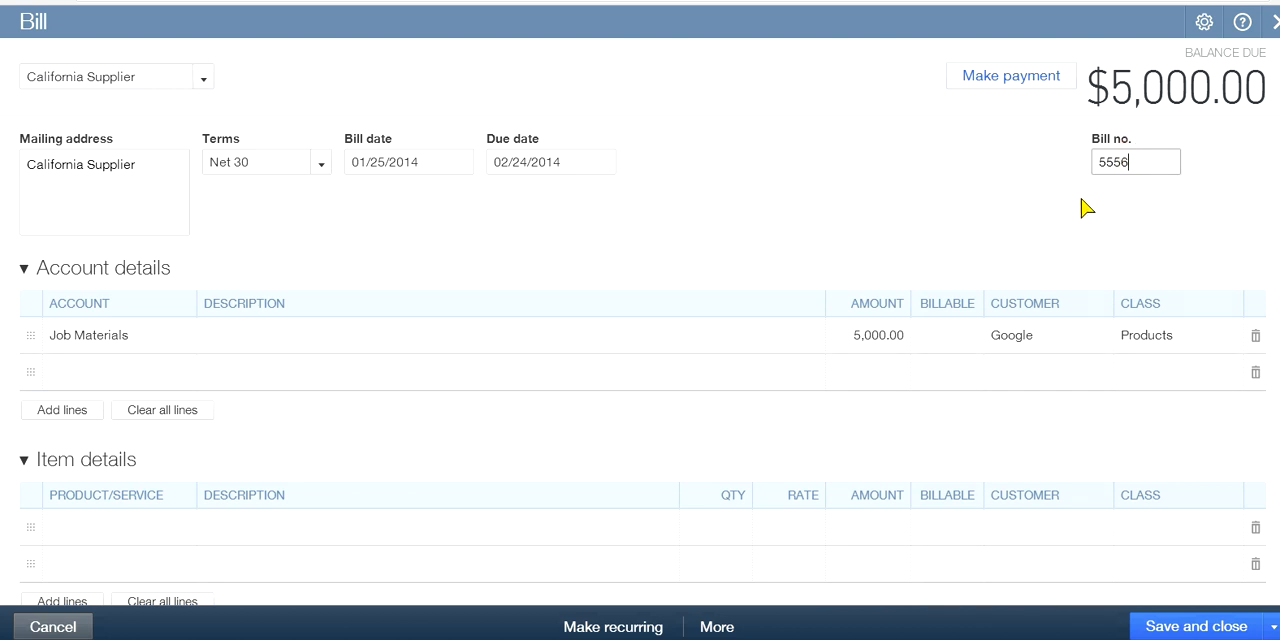
{"action": "left_click", "coordinate": [1025, 225]}
{"action": "left_click", "coordinate": [1160, 624]}
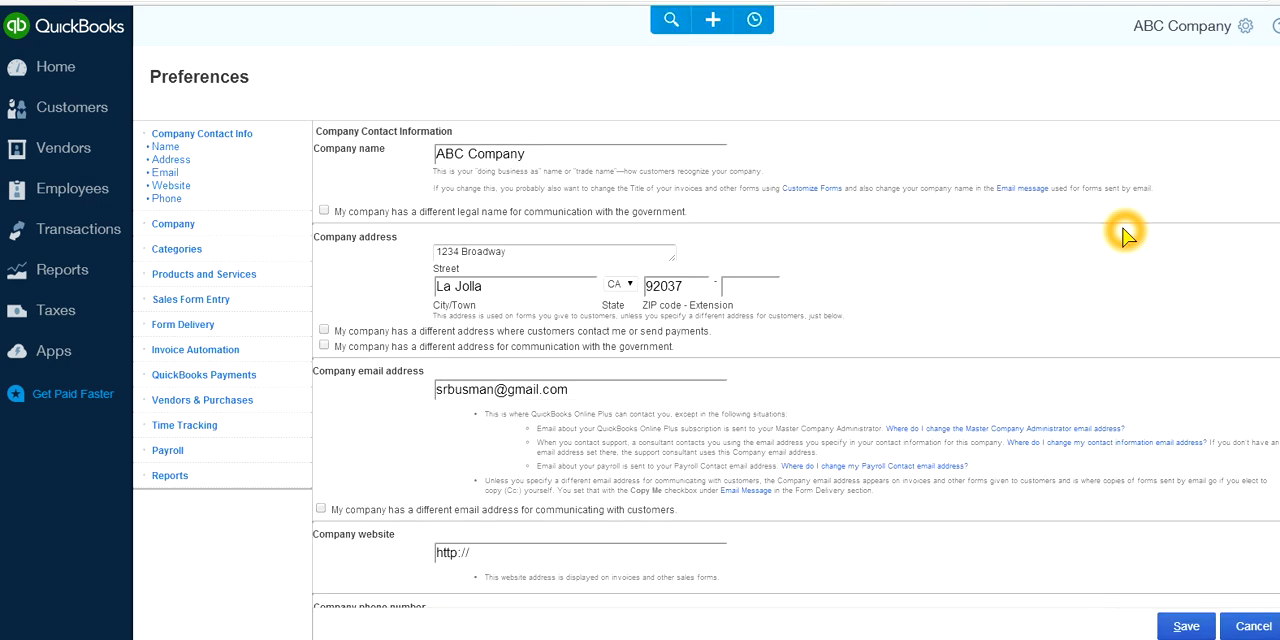
Start a new vendor bill
{"action": "left_click", "coordinate": [712, 19]}
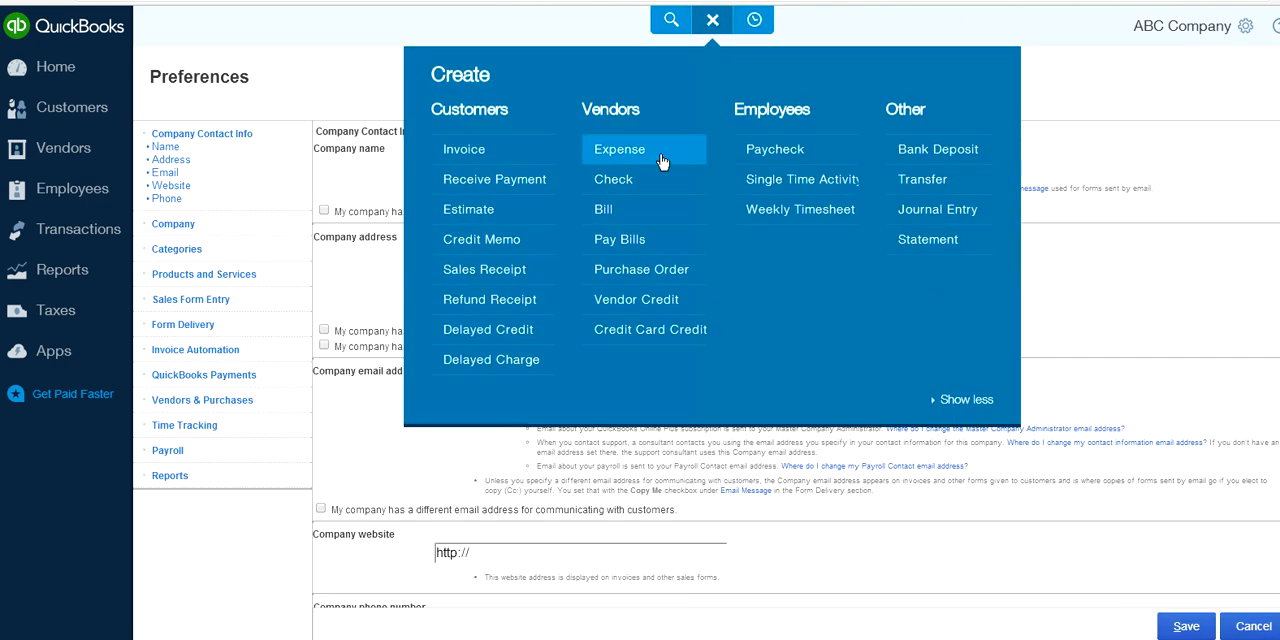
{"action": "left_click", "coordinate": [611, 216]}
{"action": "left_click", "coordinate": [981, 356]}
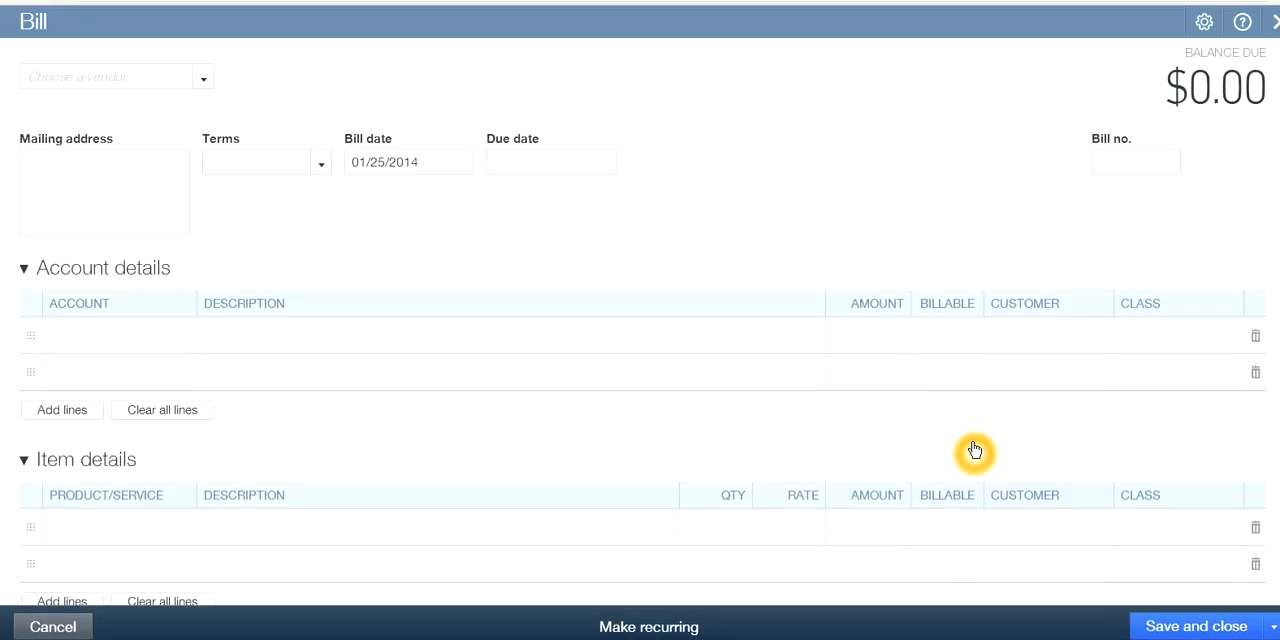
{"action": "left_click", "coordinate": [203, 82]}
{"action": "left_click", "coordinate": [203, 84]}
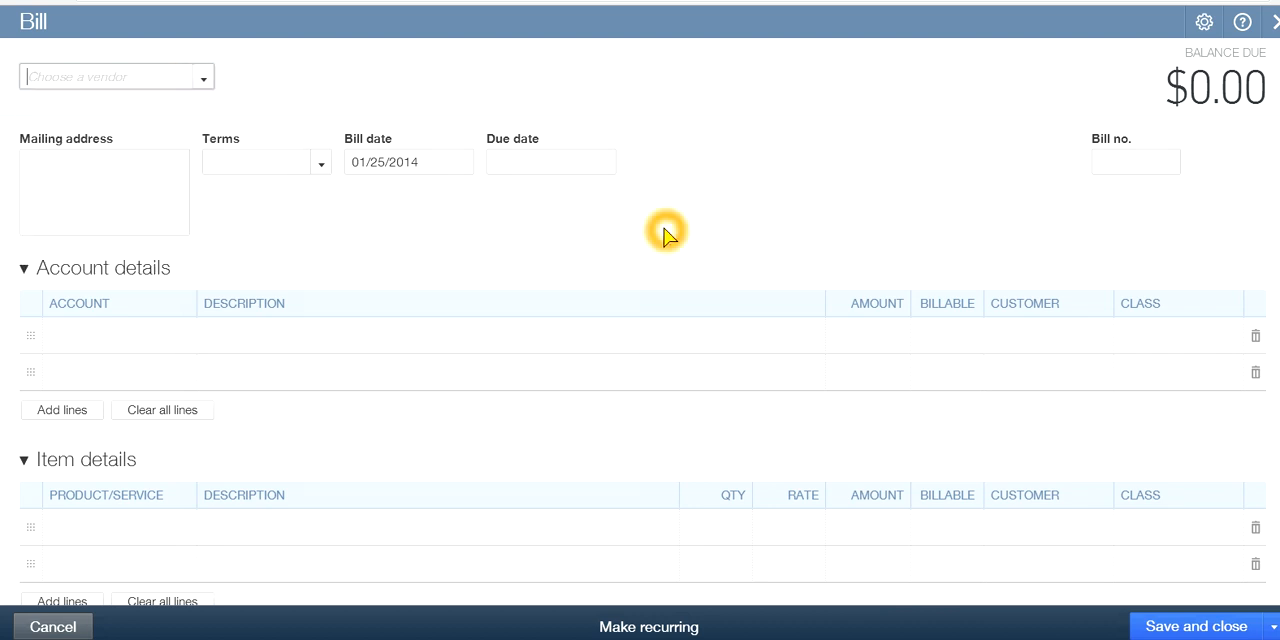
Examine the account and item sections of the blank bill and the products offered for the first item line
{"action": "left_click", "coordinate": [126, 346]}
{"action": "left_click", "coordinate": [310, 450]}
{"action": "left_click", "coordinate": [515, 461]}
{"action": "left_click", "coordinate": [518, 466]}
{"action": "left_click", "coordinate": [88, 537]}
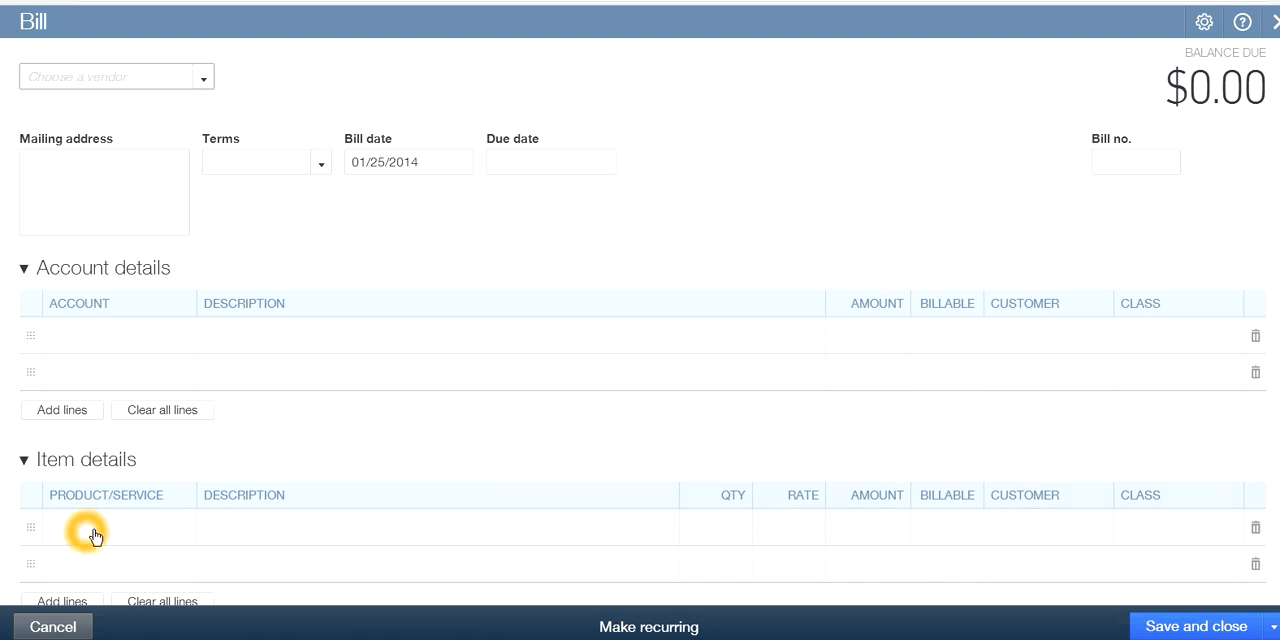
{"action": "left_click", "coordinate": [184, 538]}
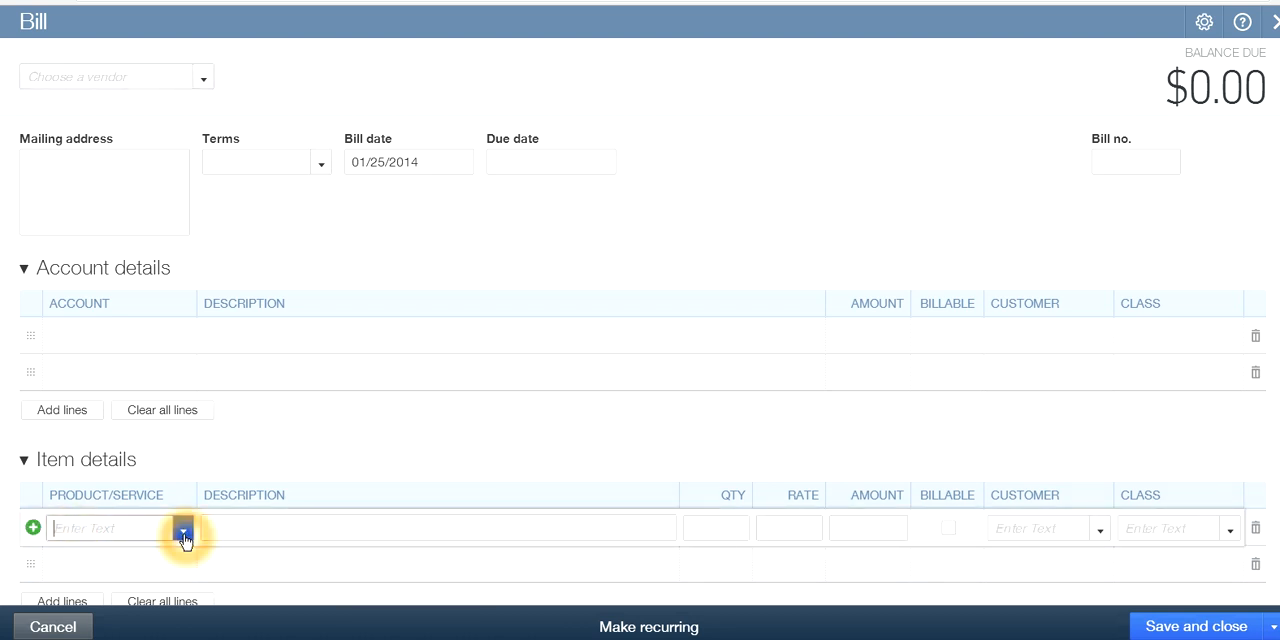
{"action": "scroll", "coordinate": [410, 522], "scroll_direction": "down", "scroll_amount": 1}
{"action": "scroll", "coordinate": [410, 522], "scroll_direction": "up", "scroll_amount": 1}
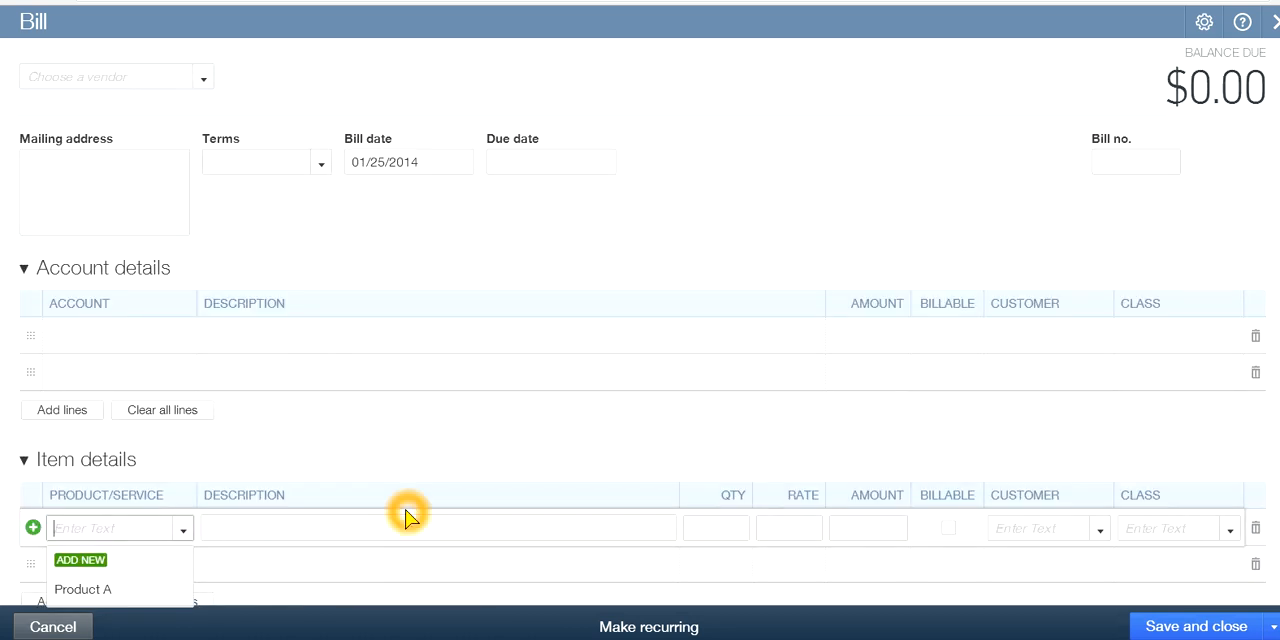
{"action": "scroll", "coordinate": [586, 420], "scroll_direction": "down", "scroll_amount": 1}
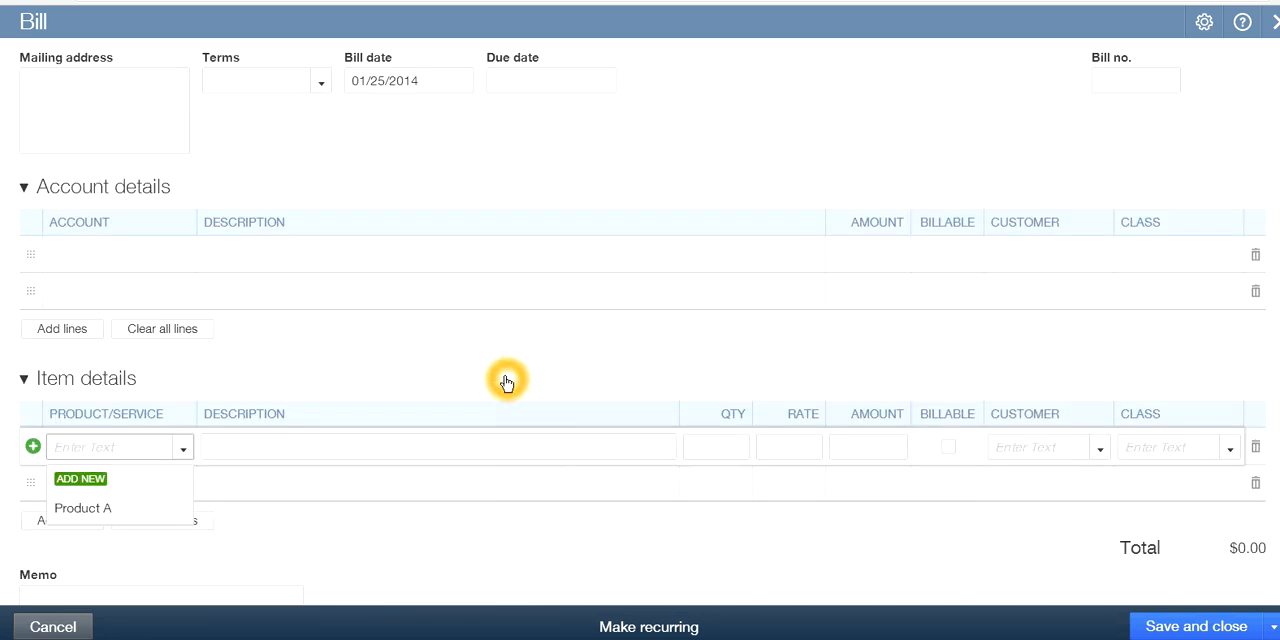
{"action": "scroll", "coordinate": [420, 343], "scroll_direction": "up", "scroll_amount": 1}
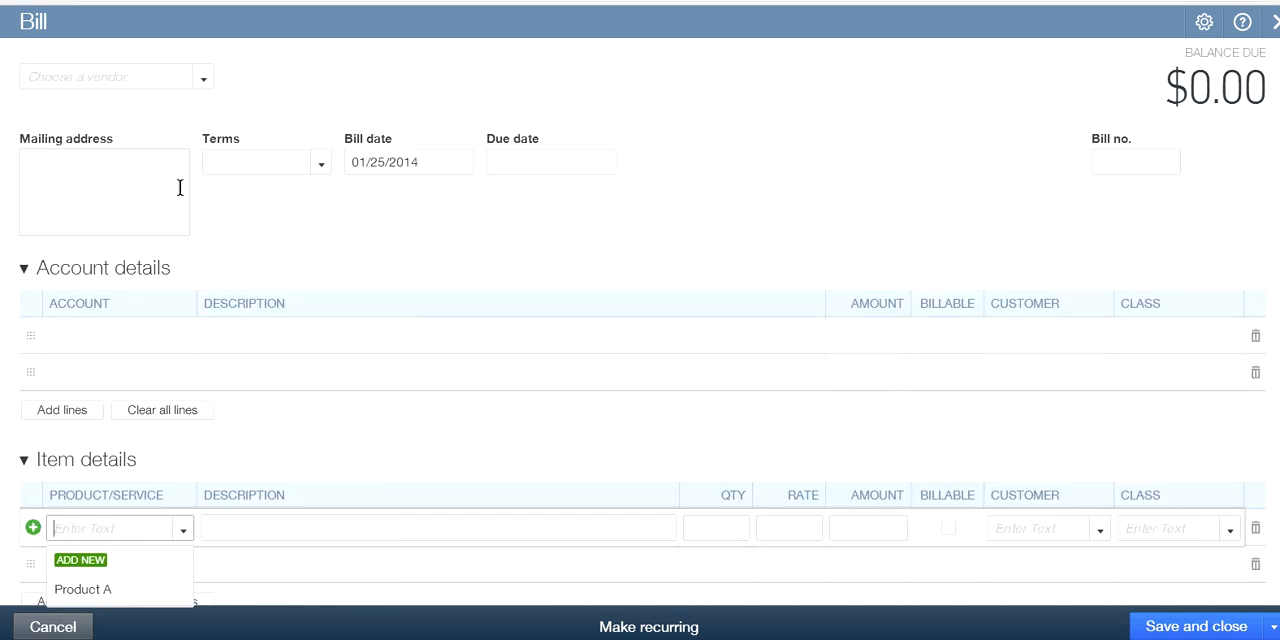
Add a new vendor named LA Supplier and use it for the bill
{"action": "left_click", "coordinate": [203, 80]}
{"action": "left_click", "coordinate": [45, 113]}
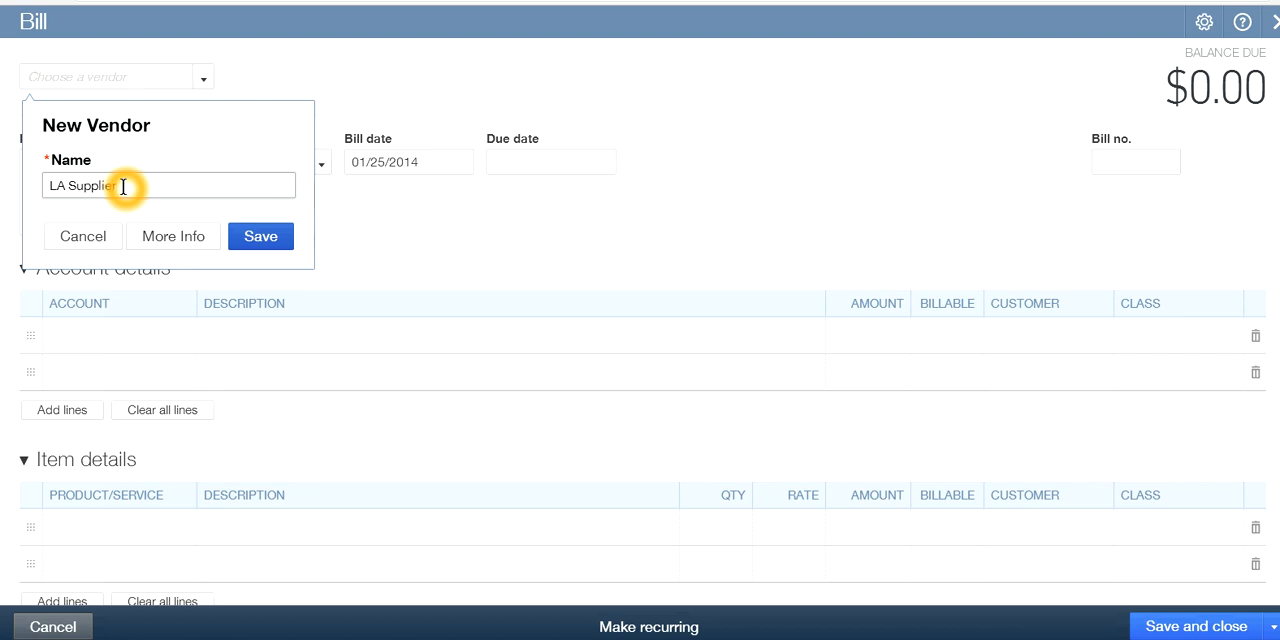
{"action": "left_click", "coordinate": [259, 241]}
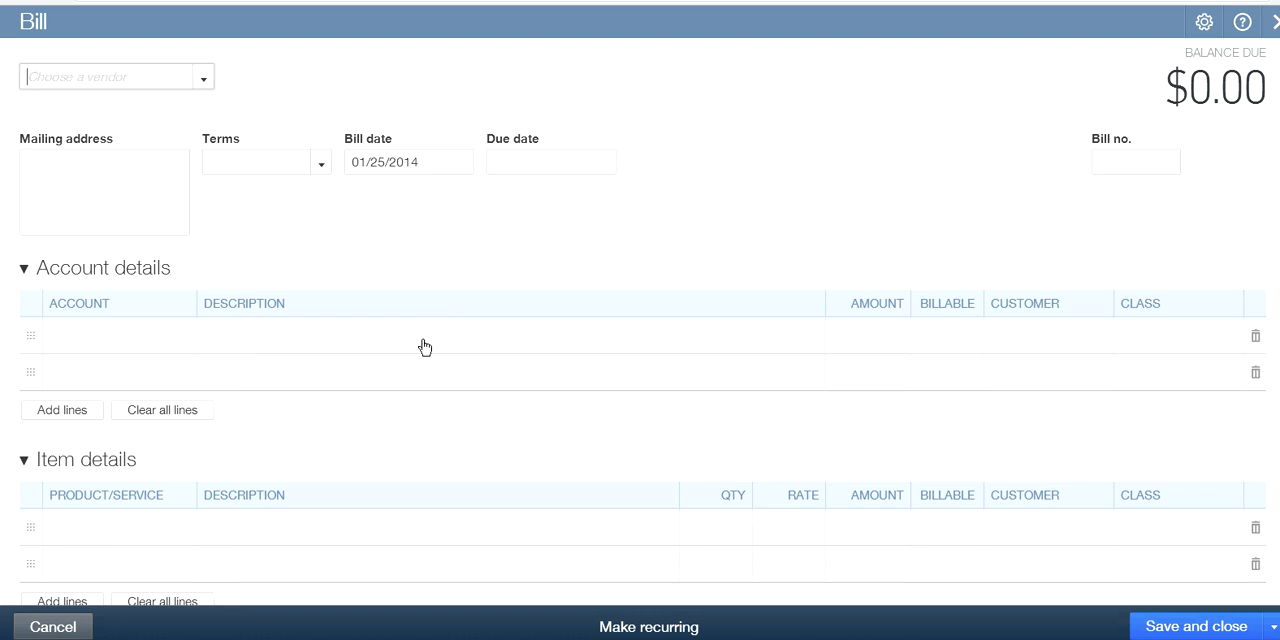
{"action": "left_click", "coordinate": [426, 446]}
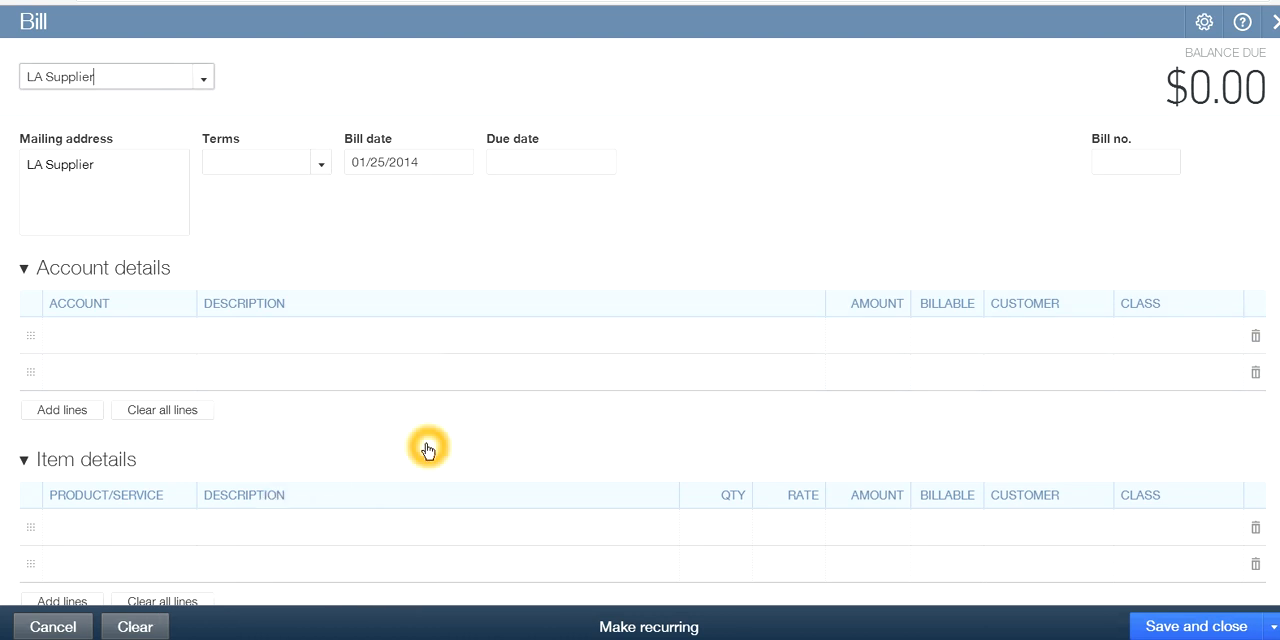
Choose Product A as the product on the first item line of the bill
{"action": "scroll", "coordinate": [400, 465], "scroll_direction": "down", "scroll_amount": 2}
{"action": "left_click", "coordinate": [106, 371]}
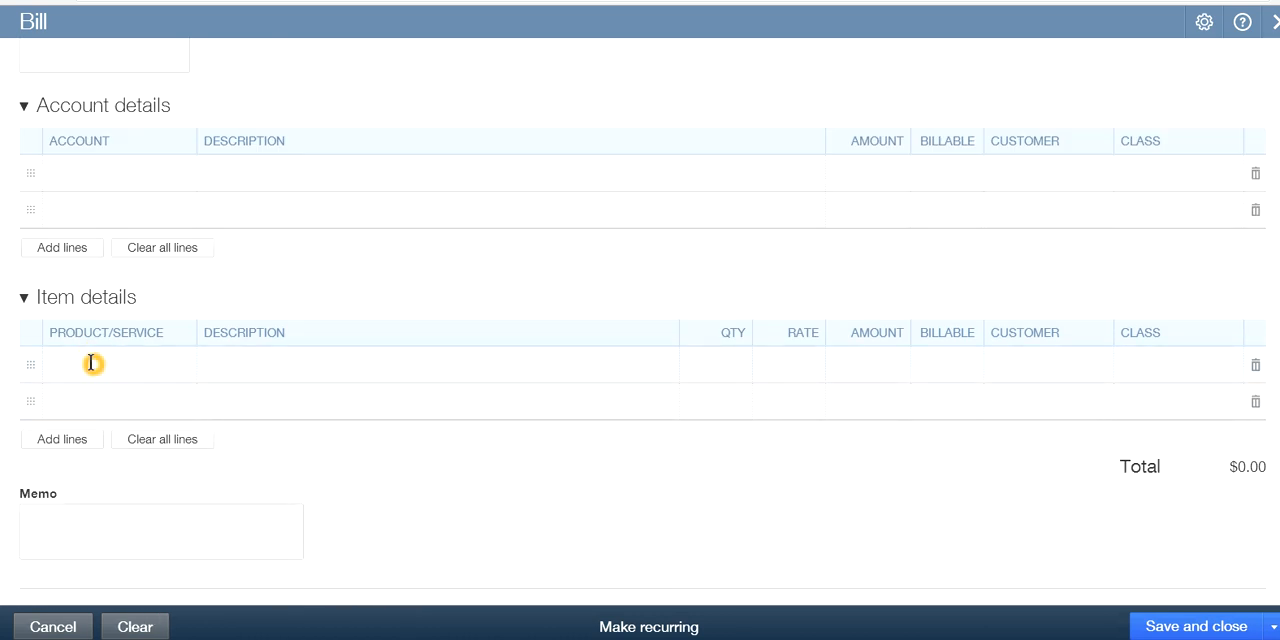
{"action": "left_click", "coordinate": [108, 369]}
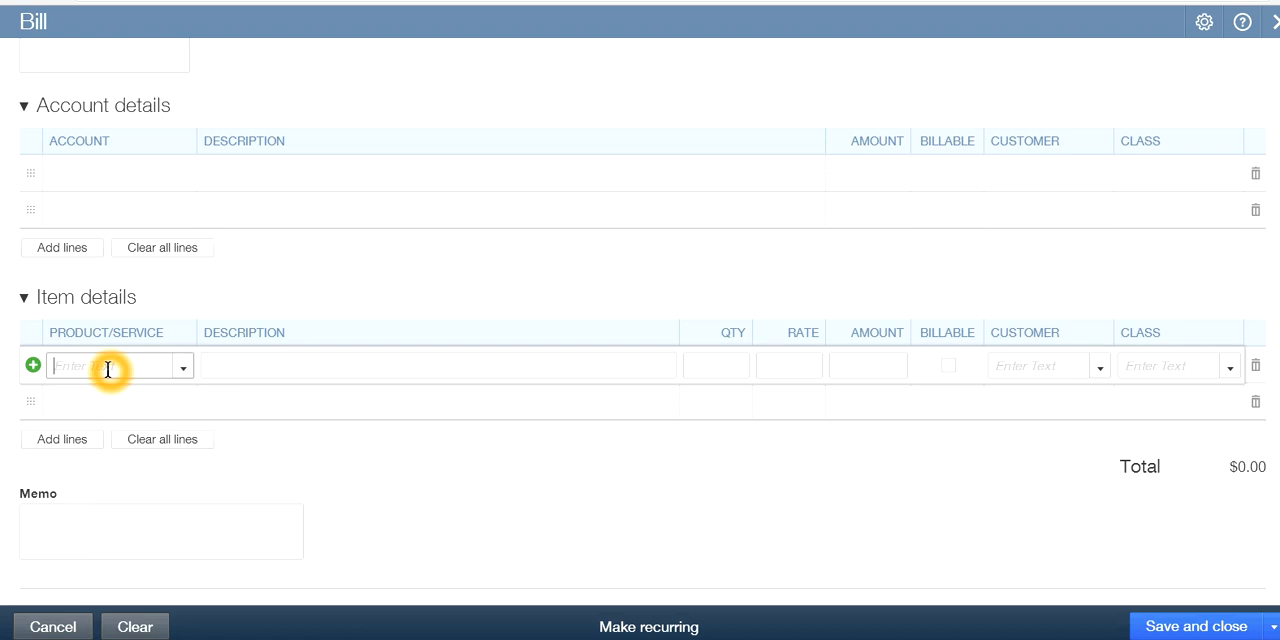
{"action": "left_click", "coordinate": [184, 372]}
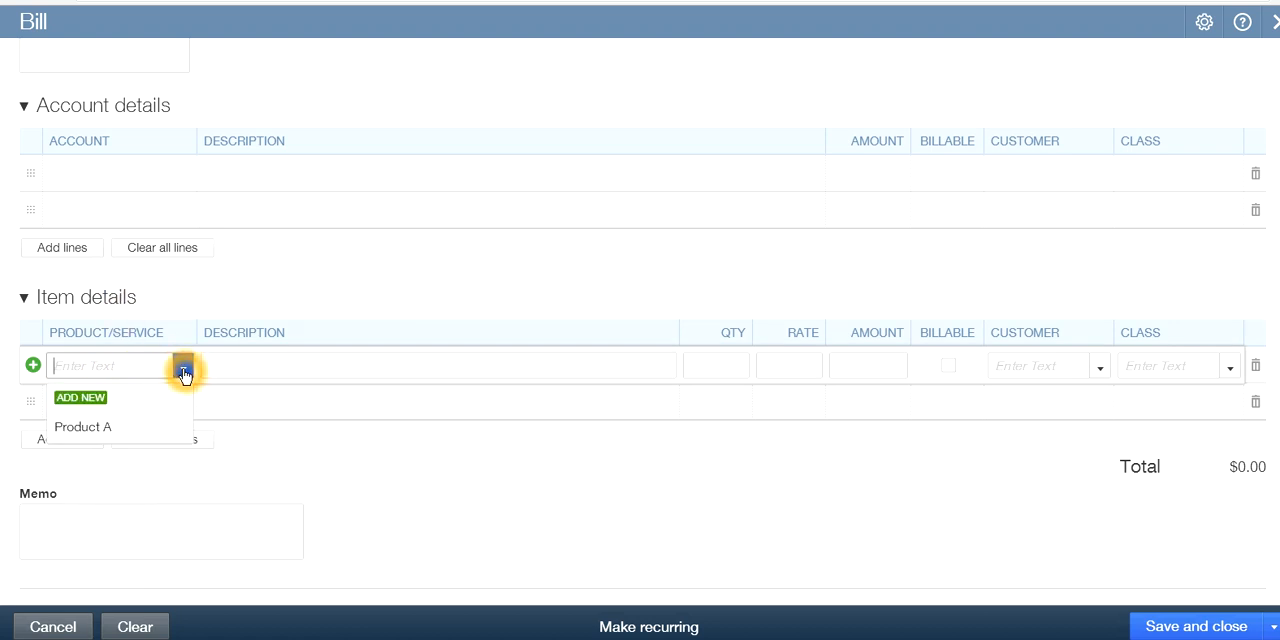
{"action": "left_click", "coordinate": [70, 427]}
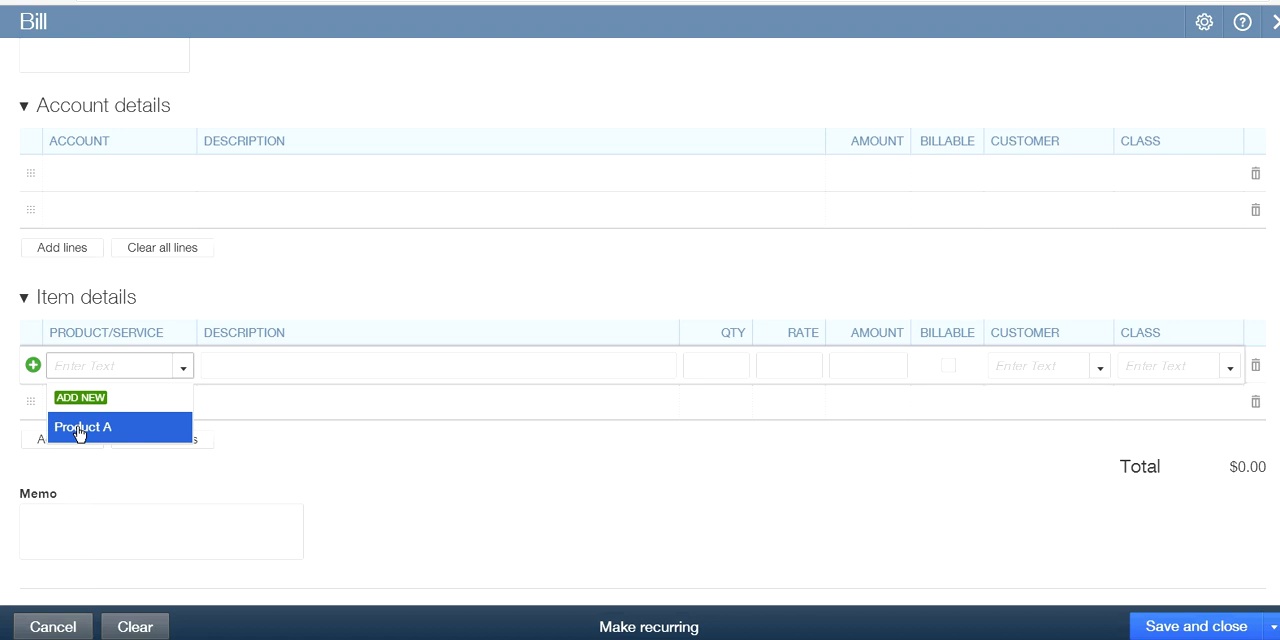
{"action": "left_click", "coordinate": [118, 431]}
{"action": "left_click", "coordinate": [108, 430]}
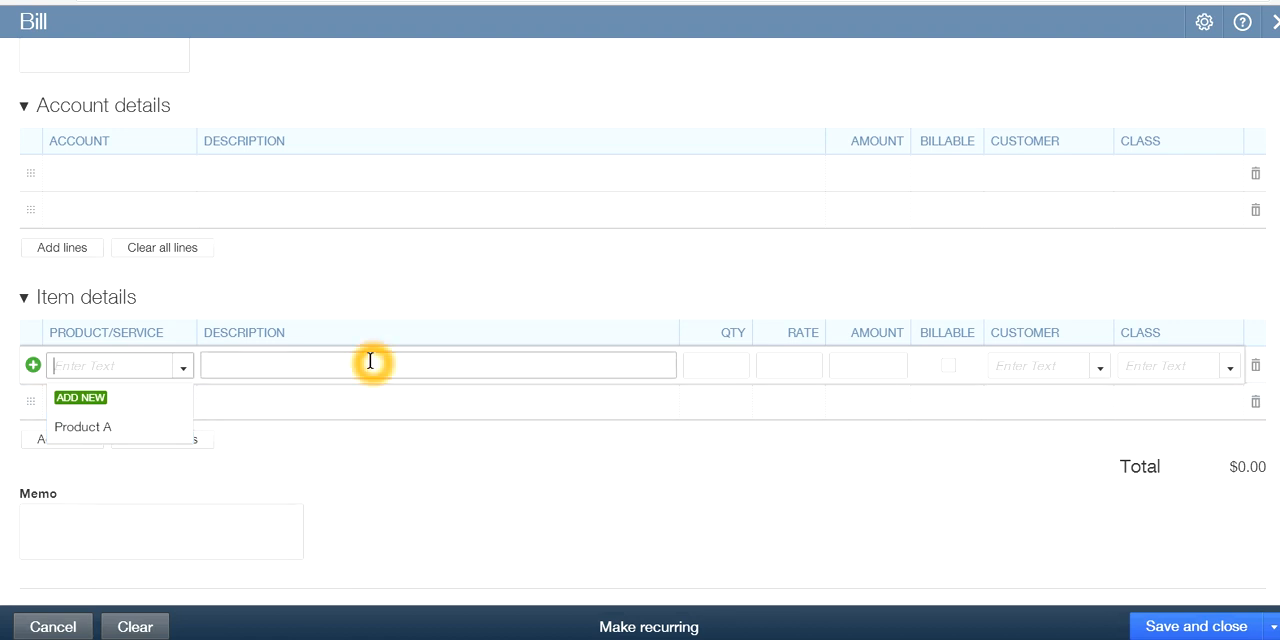
{"action": "left_click", "coordinate": [97, 428]}
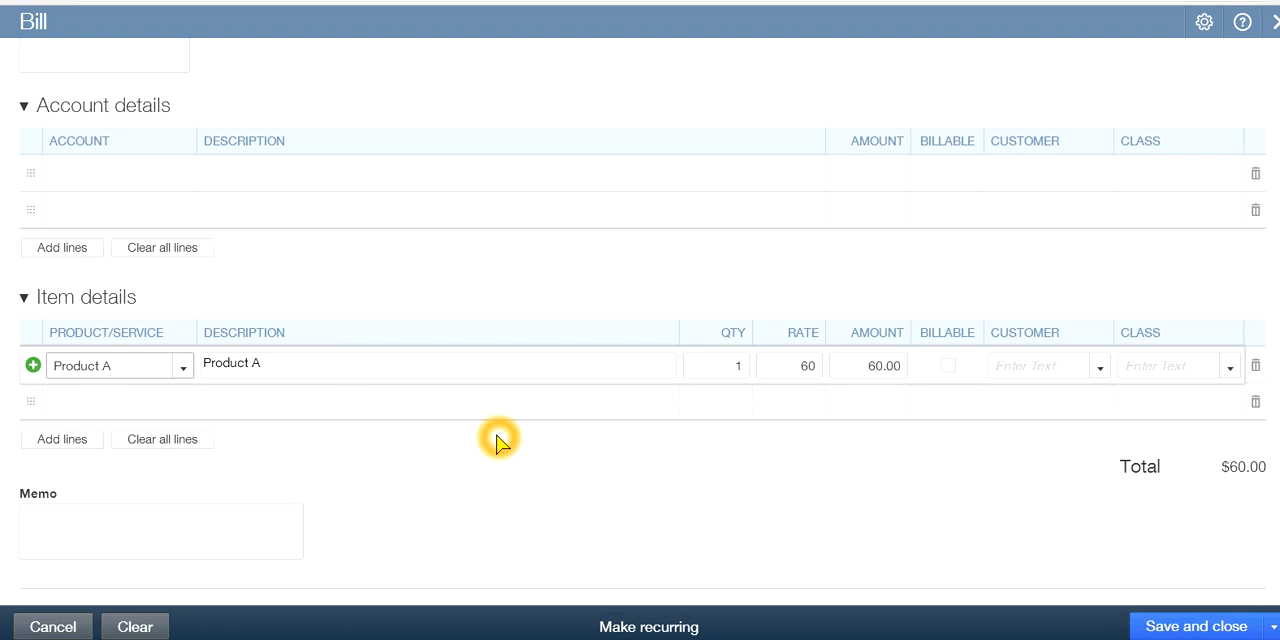
{"action": "scroll", "coordinate": [521, 342], "scroll_direction": "up", "scroll_amount": 1}
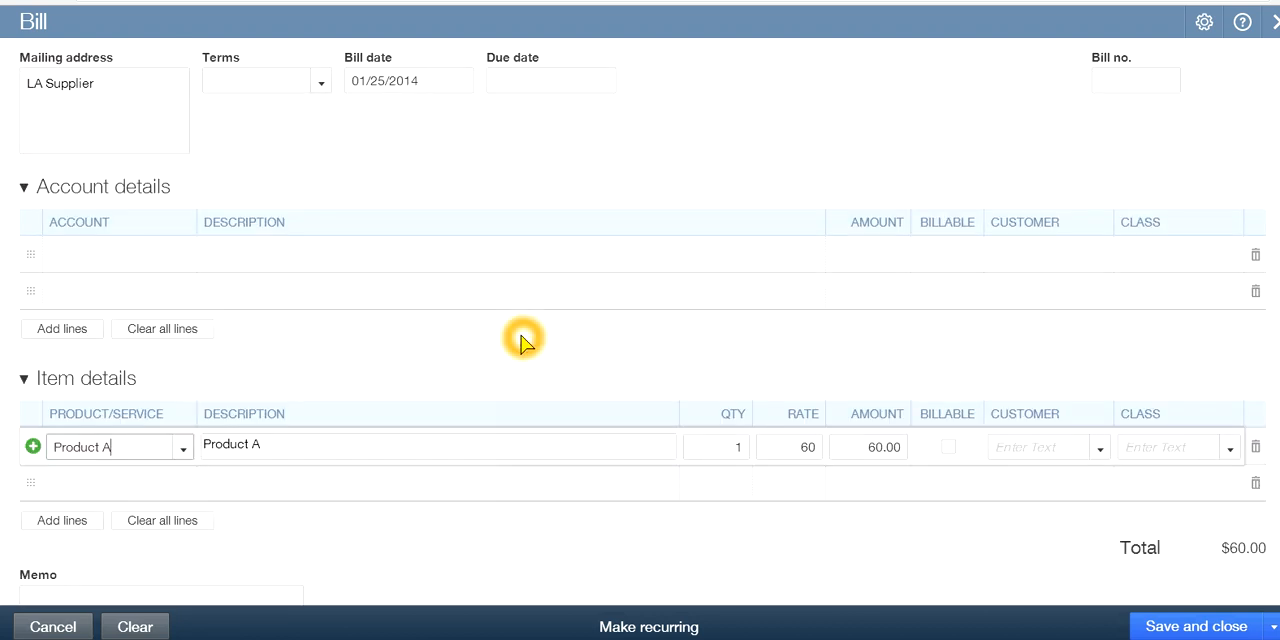
{"action": "scroll", "coordinate": [521, 342], "scroll_direction": "up", "scroll_amount": 1}
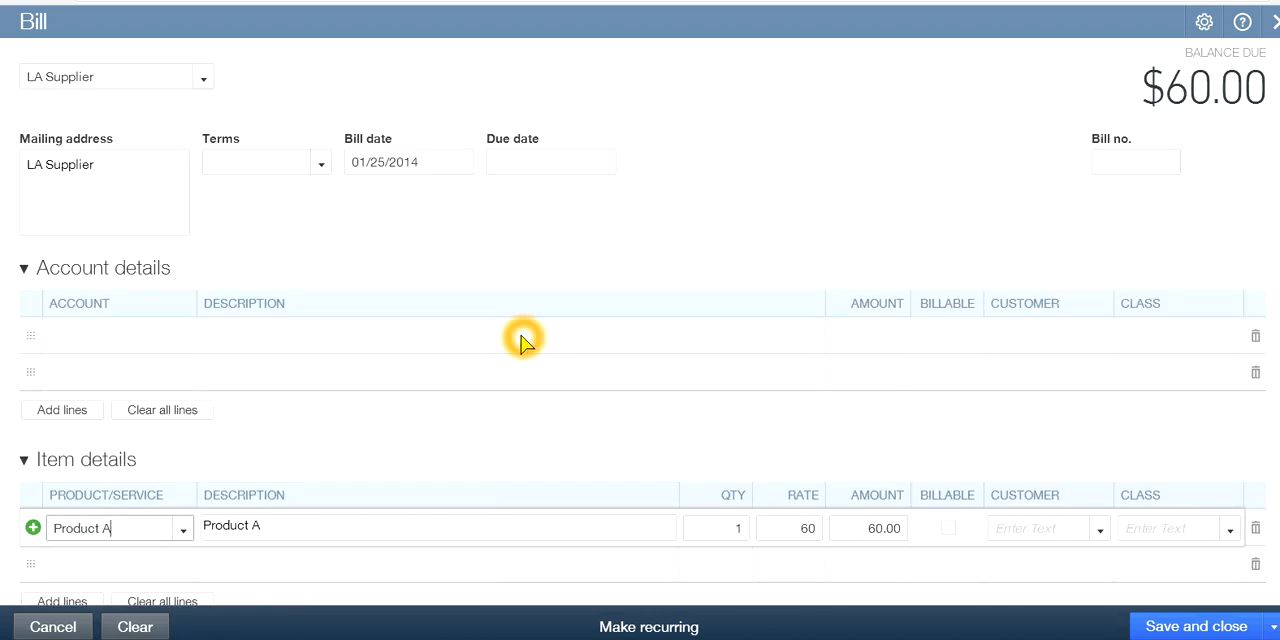
{"action": "left_click", "coordinate": [103, 336]}
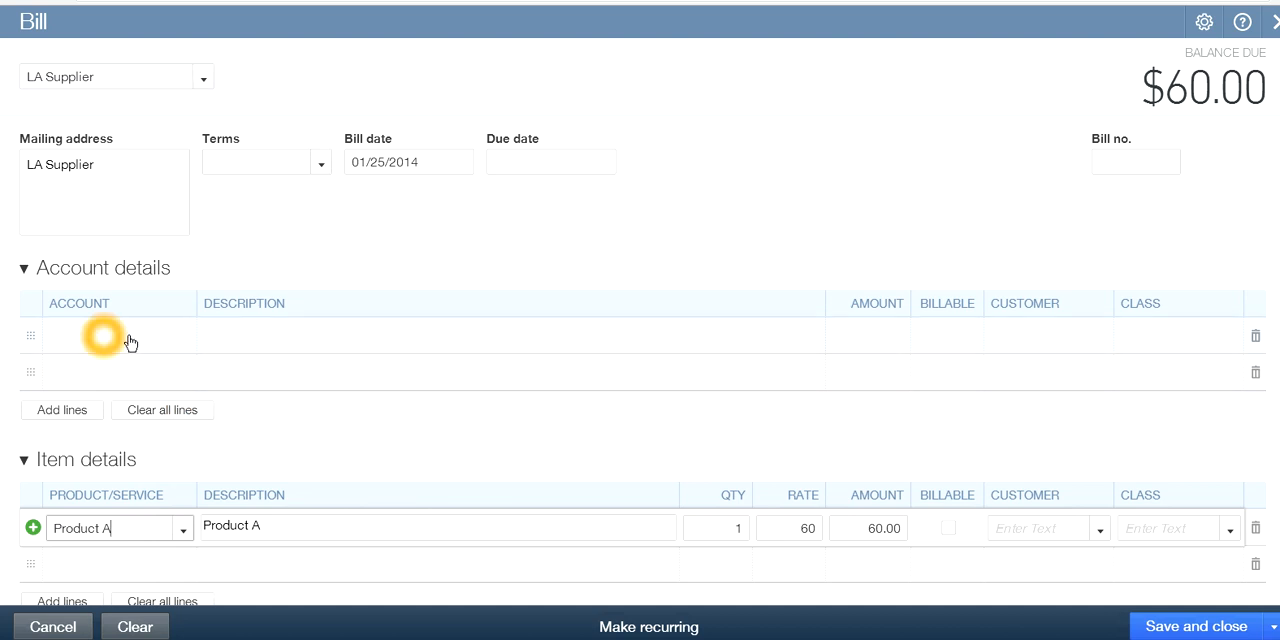
{"action": "left_click", "coordinate": [158, 338]}
{"action": "scroll", "coordinate": [451, 420], "scroll_direction": "down", "scroll_amount": 1}
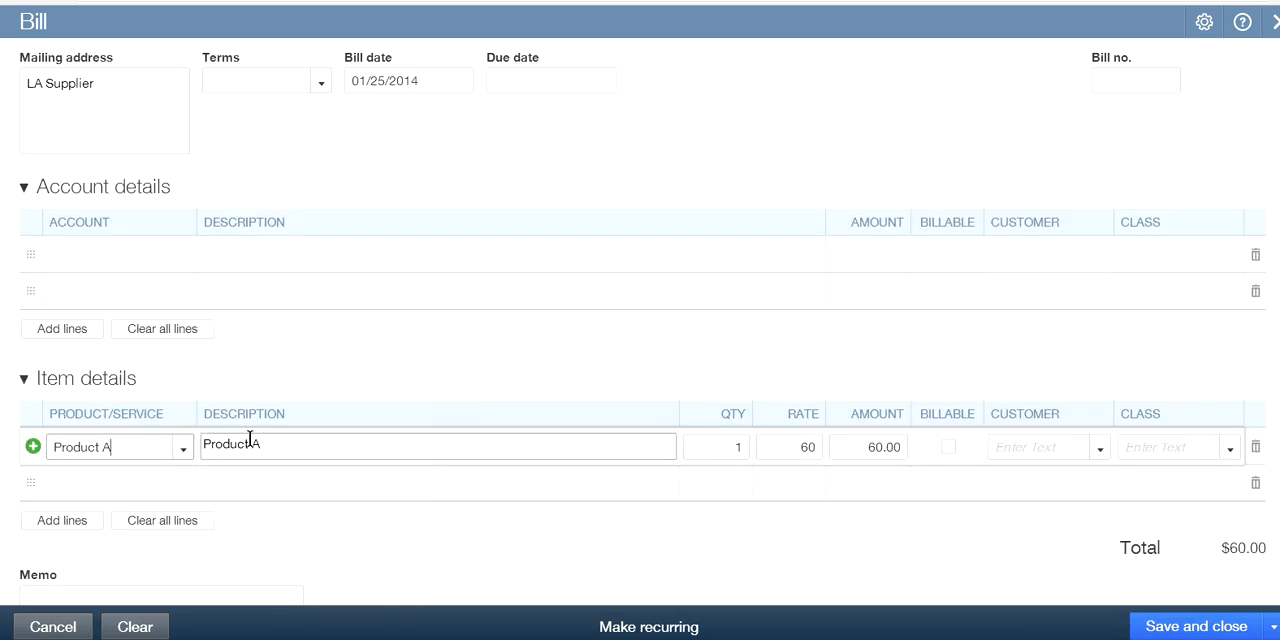
{"action": "left_click", "coordinate": [870, 516]}
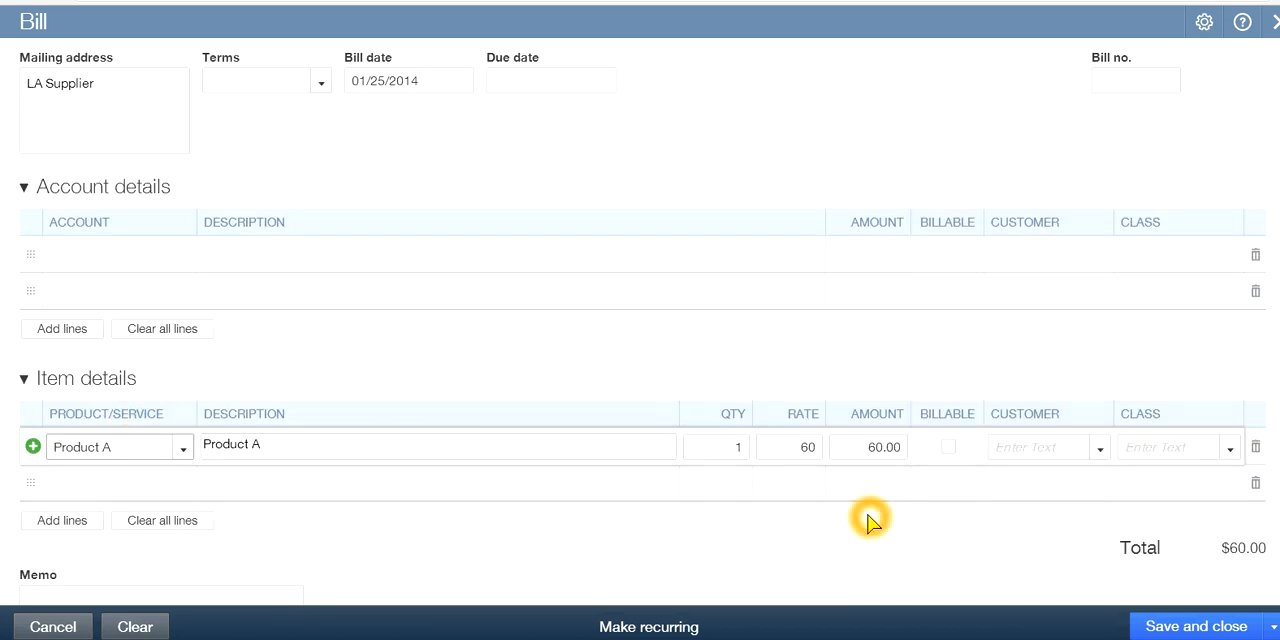
{"action": "left_click", "coordinate": [791, 489]}
Clear the quantity of the Product A line and set its rate to 100
{"action": "left_click", "coordinate": [711, 455]}
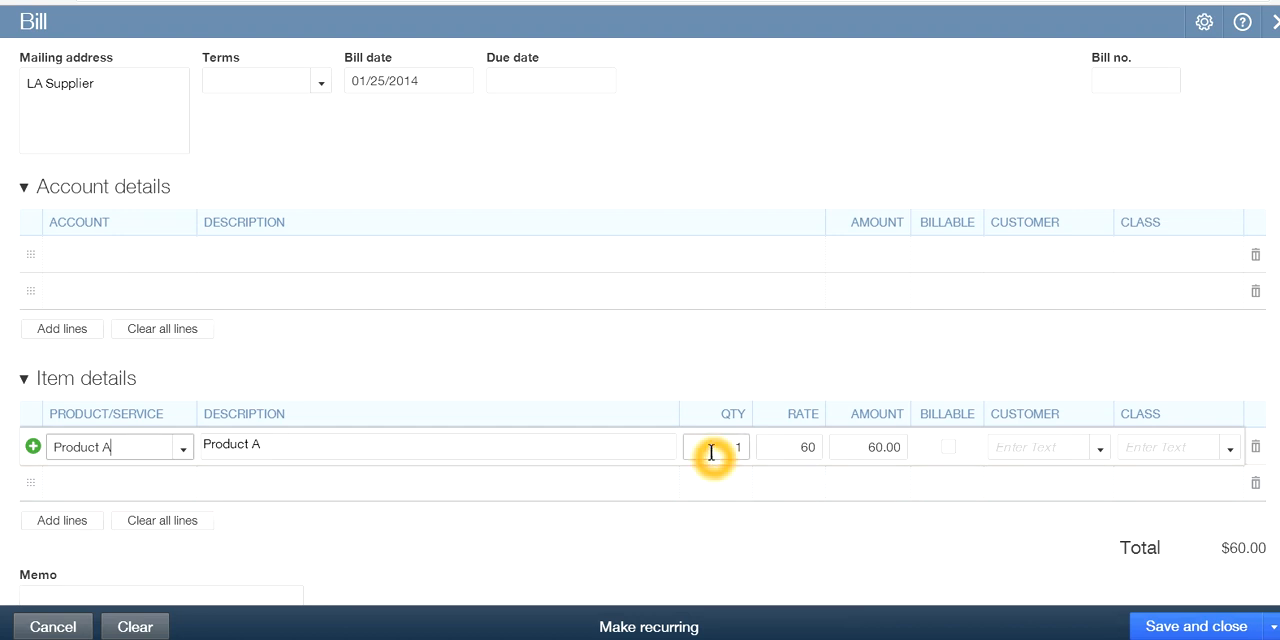
{"action": "double_click", "coordinate": [735, 448]}
{"action": "left_click", "coordinate": [771, 448]}
{"action": "type", "text": "100"}
{"action": "left_click", "coordinate": [838, 500]}
Set the class of the Product A line to Products
{"action": "left_click", "coordinate": [1027, 535]}
{"action": "left_click", "coordinate": [1017, 438]}
{"action": "left_click", "coordinate": [989, 446]}
{"action": "left_click", "coordinate": [1174, 446]}
{"action": "left_click", "coordinate": [1229, 448]}
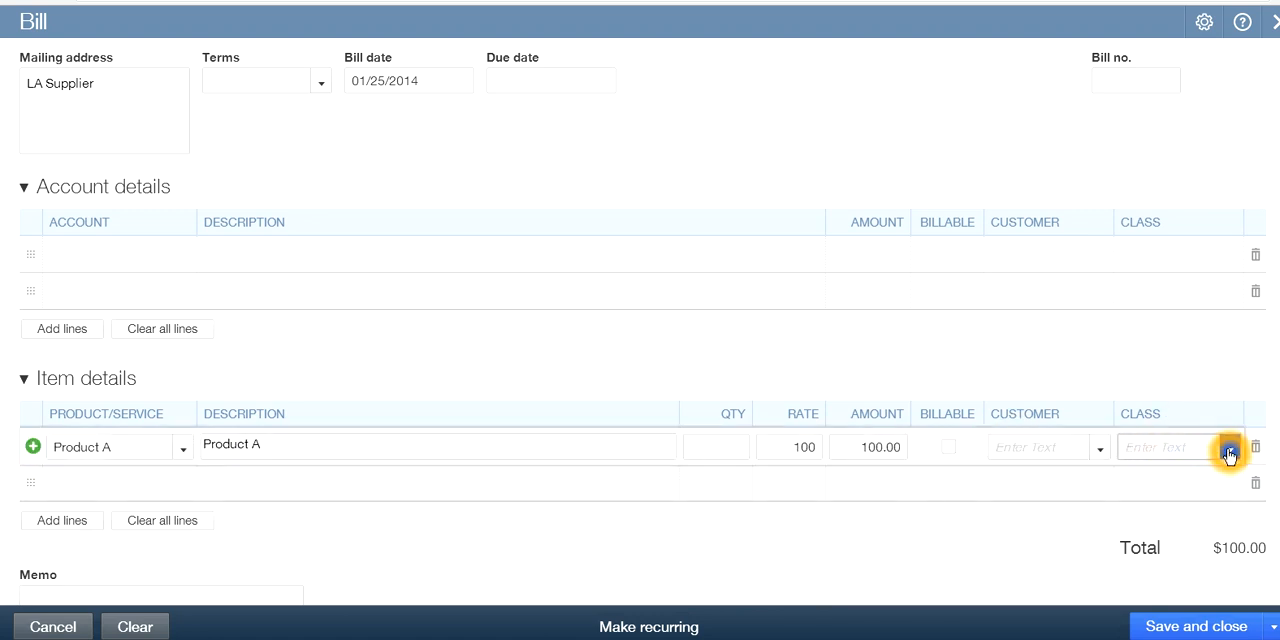
{"action": "left_click", "coordinate": [1145, 350]}
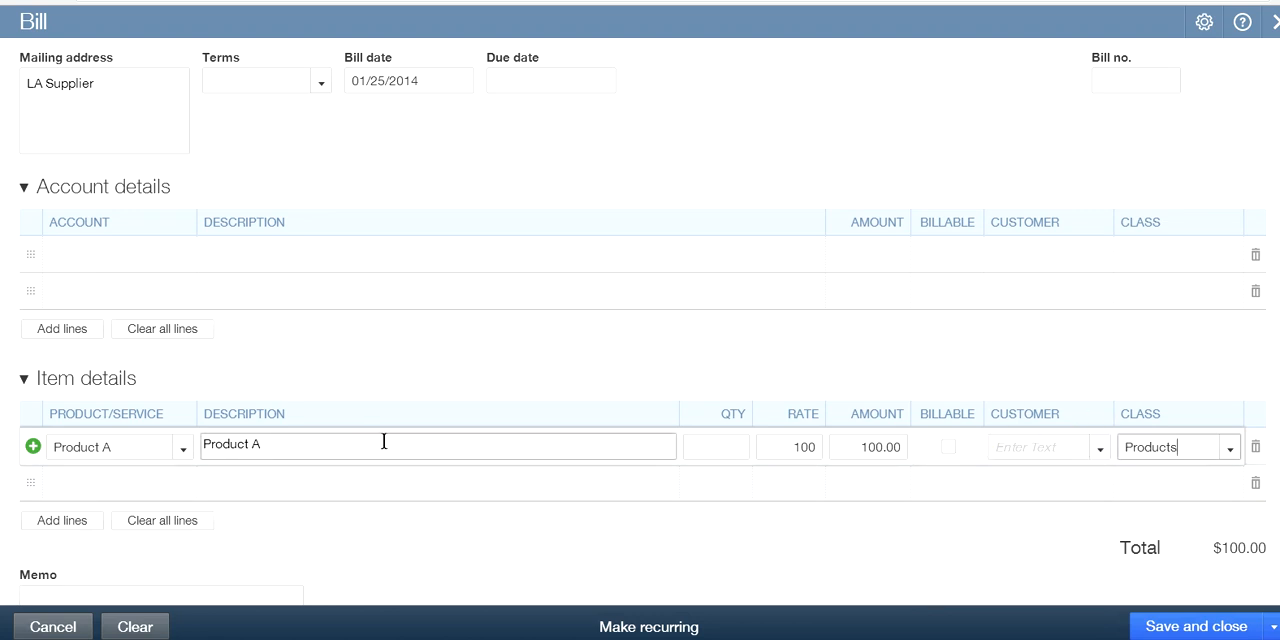
{"action": "left_click", "coordinate": [980, 506]}
{"action": "left_click", "coordinate": [1057, 469]}
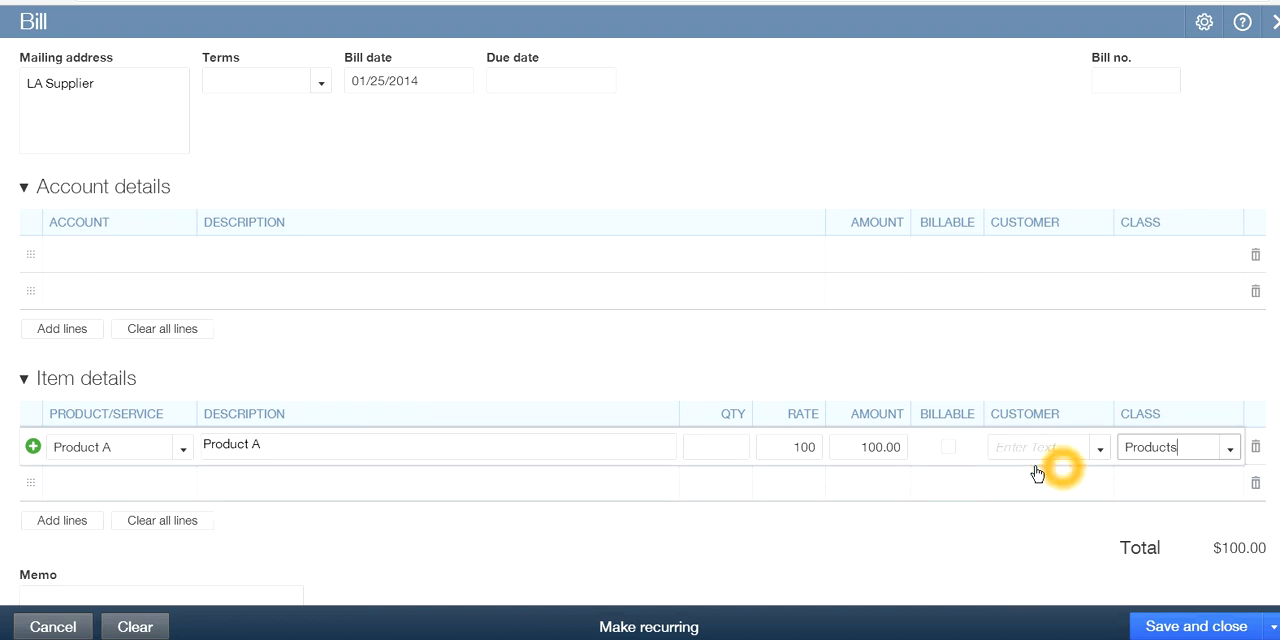
{"action": "left_click", "coordinate": [968, 498]}
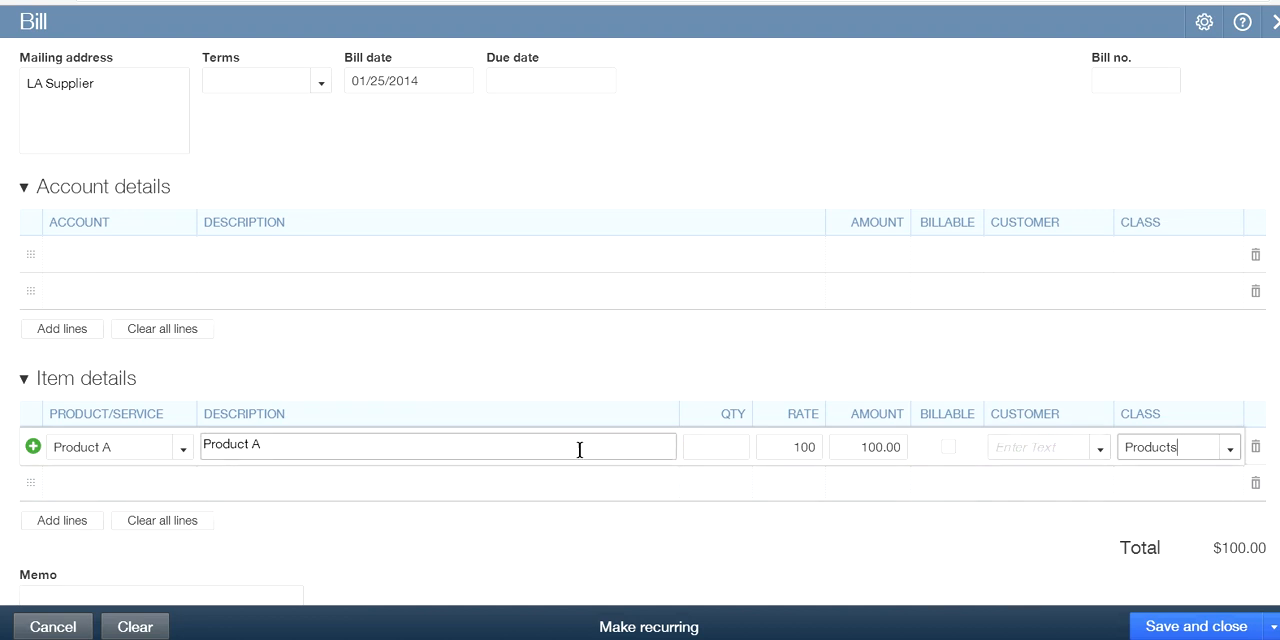
{"action": "left_click", "coordinate": [1036, 448]}
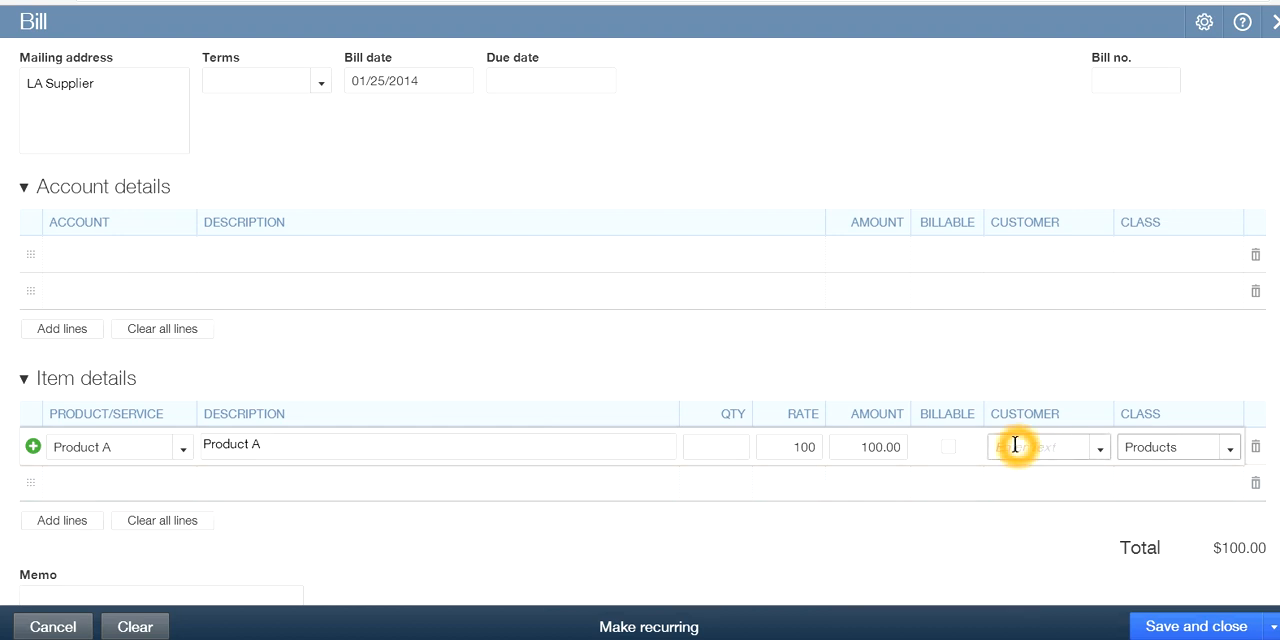
{"action": "left_click", "coordinate": [950, 449]}
{"action": "left_click", "coordinate": [950, 502]}
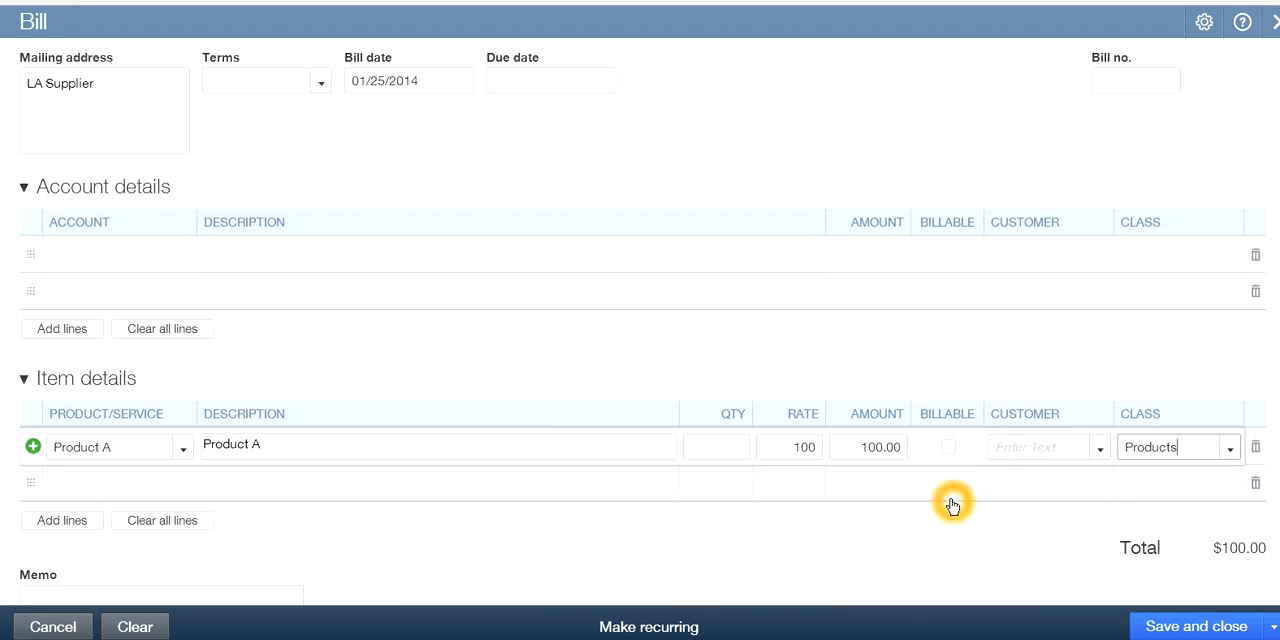
Set the quantity of the Product A line on the bill to 100
{"action": "left_click", "coordinate": [740, 448]}
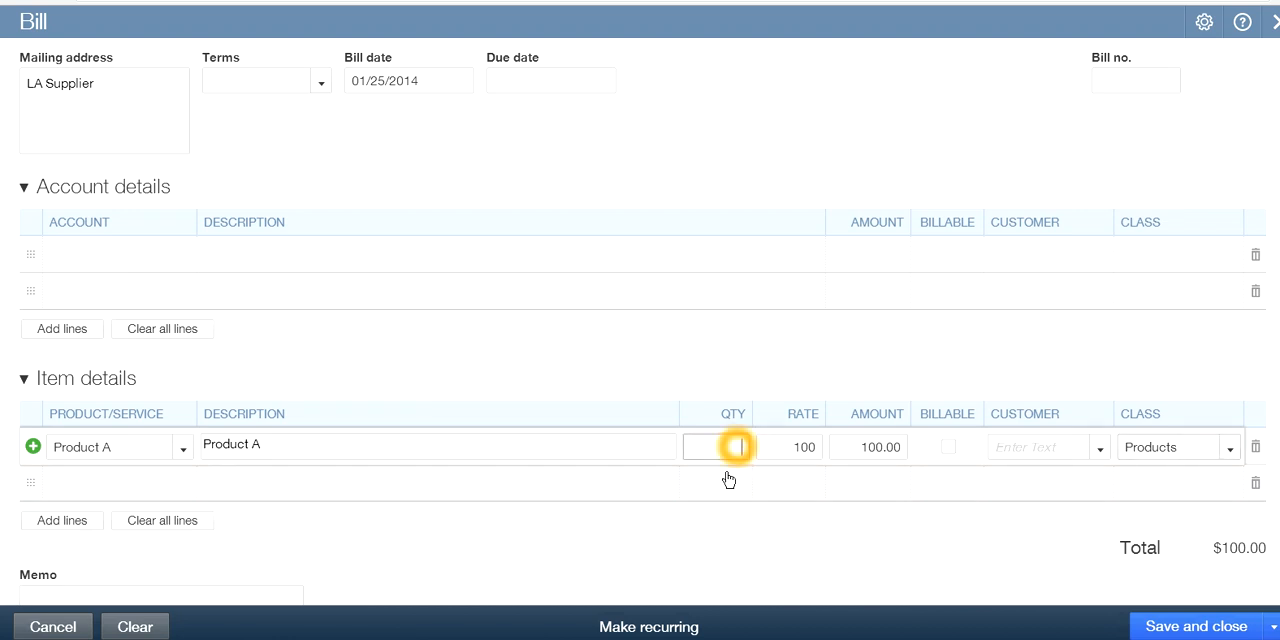
{"action": "type", "text": "100"}
{"action": "left_click", "coordinate": [790, 504]}
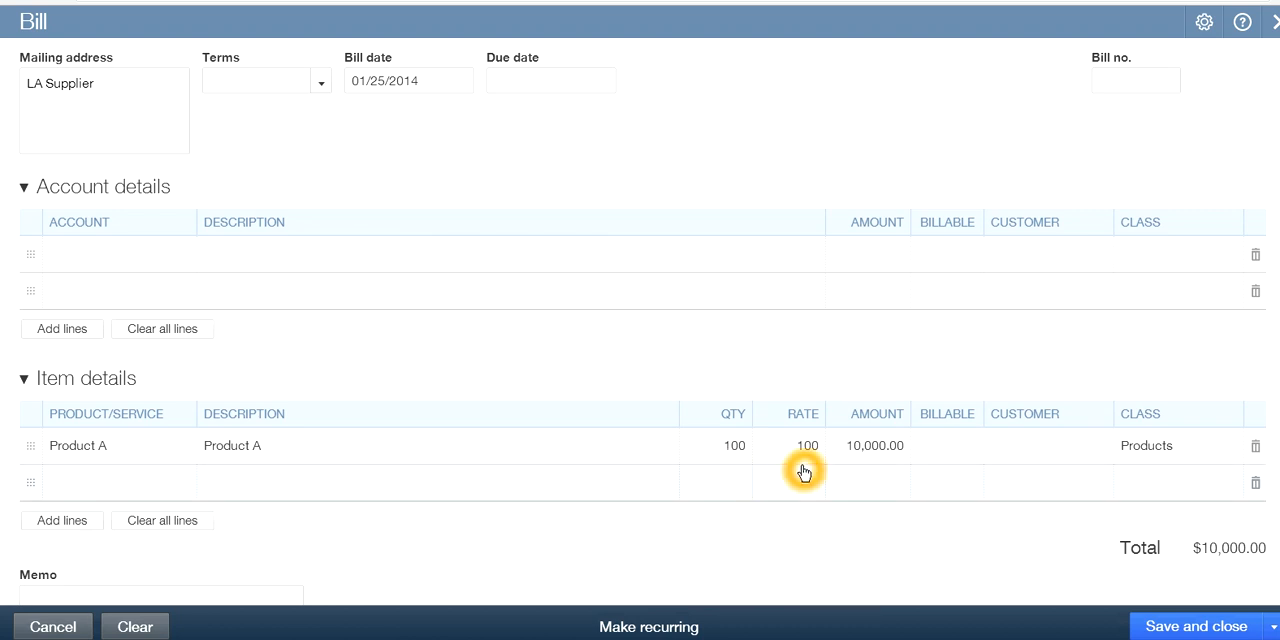
{"action": "left_click", "coordinate": [883, 467]}
{"action": "left_click", "coordinate": [1133, 487]}
{"action": "left_click", "coordinate": [1186, 447]}
Enter 585 as the bill number and set the bill's terms to Net 30
{"action": "left_click", "coordinate": [1118, 68]}
{"action": "left_click", "coordinate": [1153, 89]}
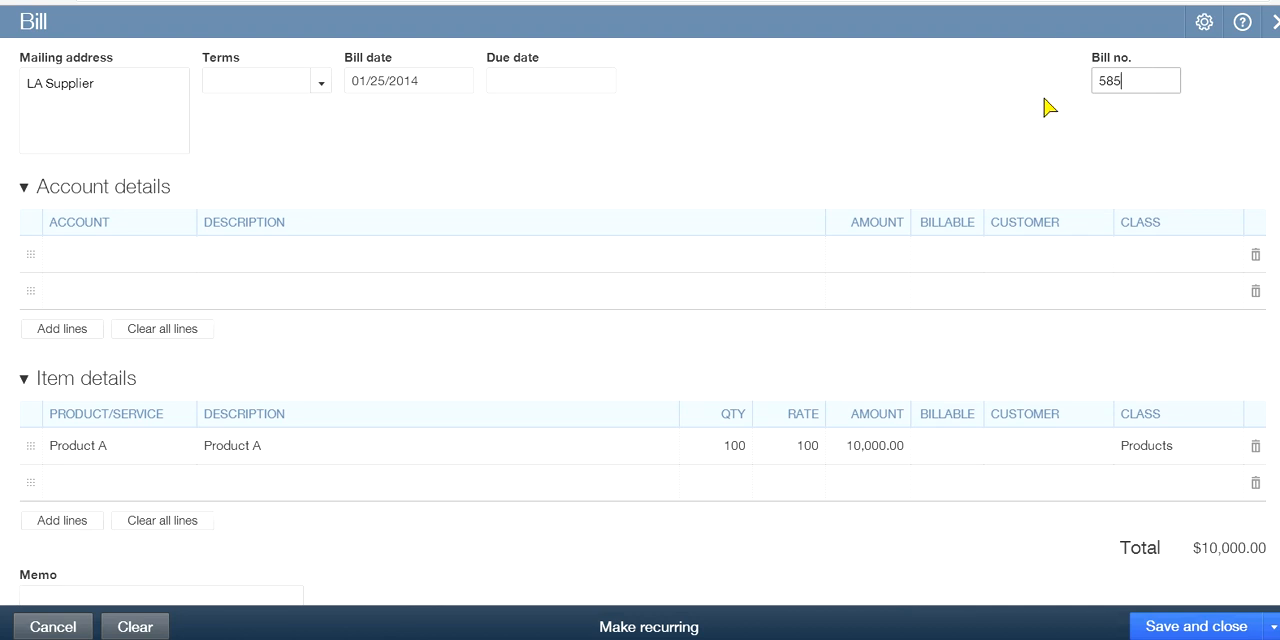
{"action": "left_click", "coordinate": [324, 84]}
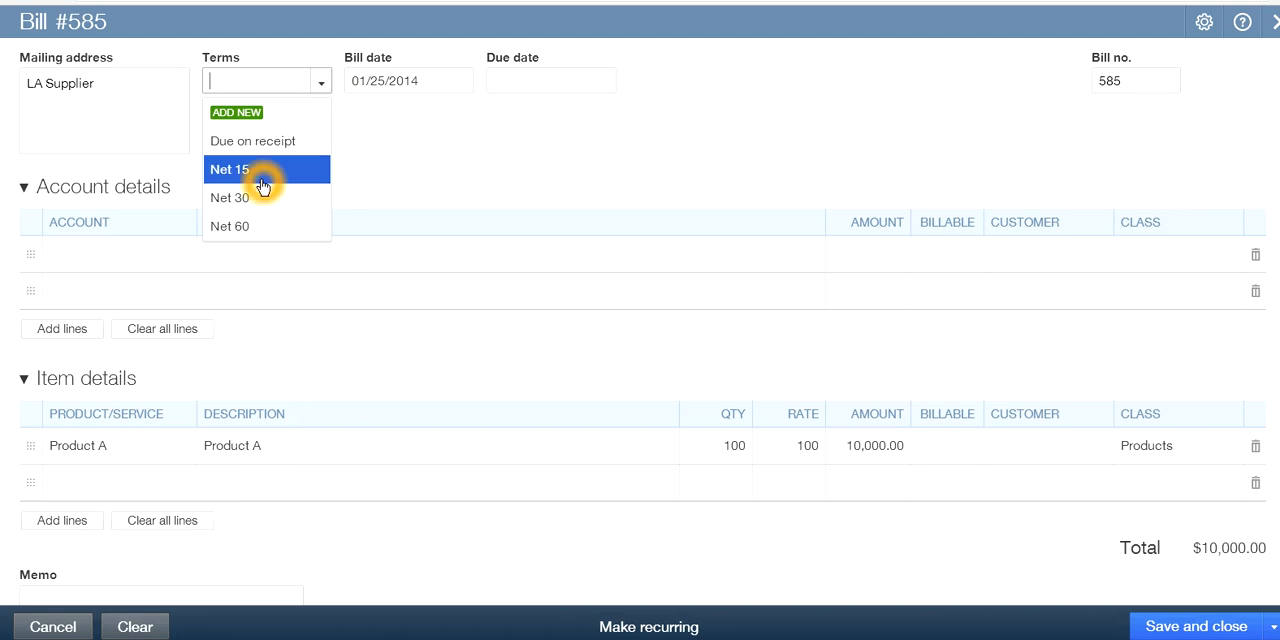
{"action": "left_click", "coordinate": [230, 206]}
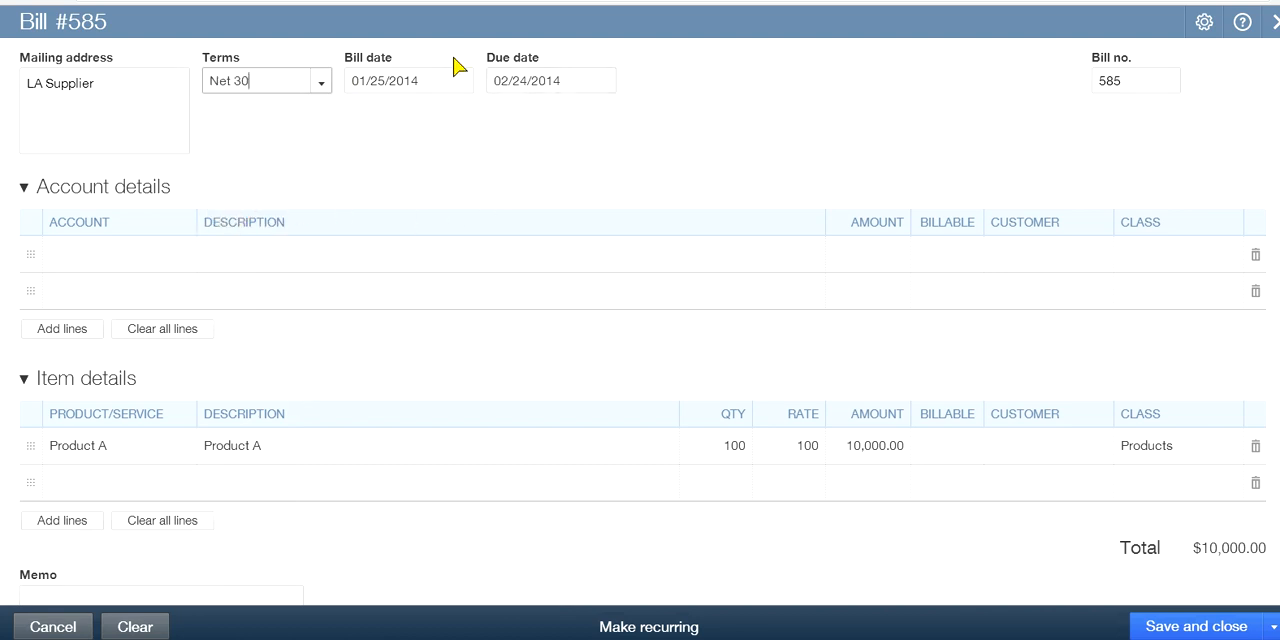
Save and close the LA Supplier bill
{"action": "left_click", "coordinate": [626, 99]}
{"action": "left_click", "coordinate": [562, 118]}
{"action": "left_click", "coordinate": [587, 182]}
{"action": "left_click", "coordinate": [579, 515]}
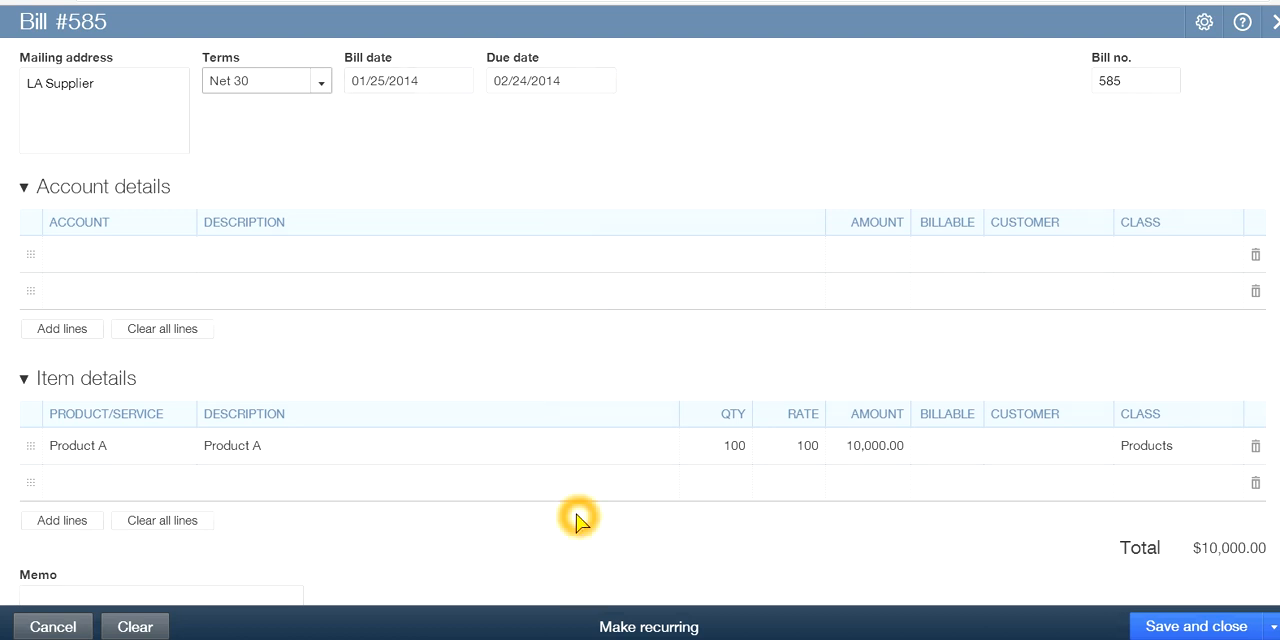
{"action": "left_click", "coordinate": [1165, 627]}
{"action": "left_click", "coordinate": [1172, 628]}
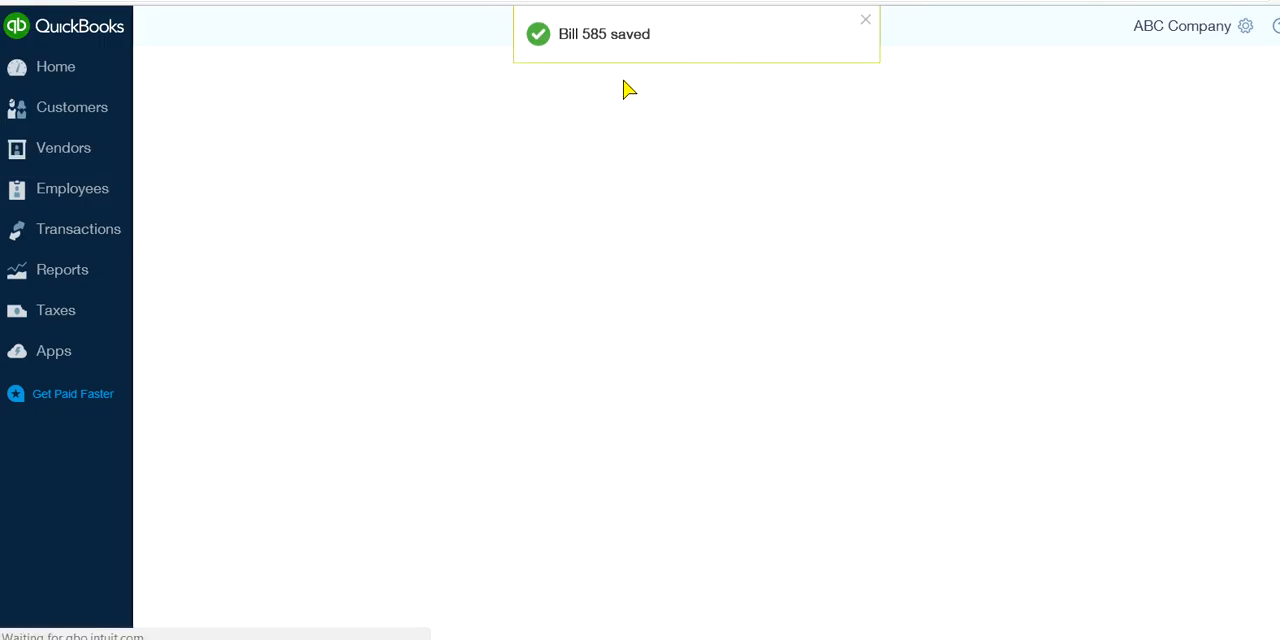
Start a new expense from the home page and choose Checking as its payment account
{"action": "left_click", "coordinate": [62, 72]}
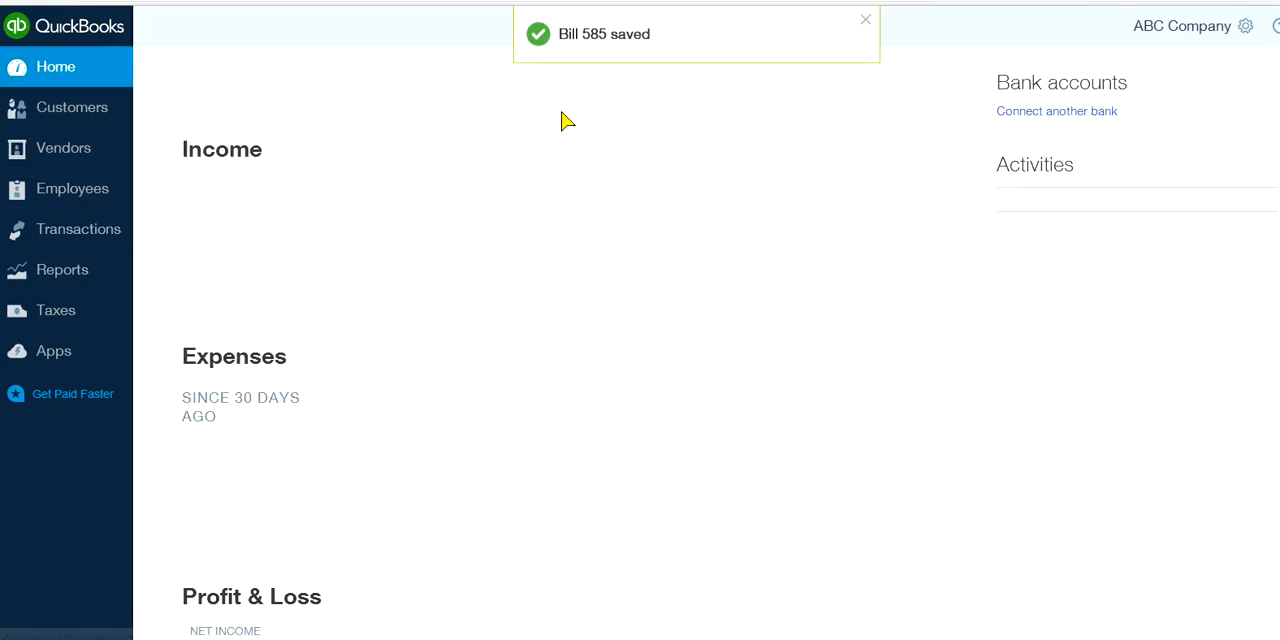
{"action": "left_click", "coordinate": [714, 24]}
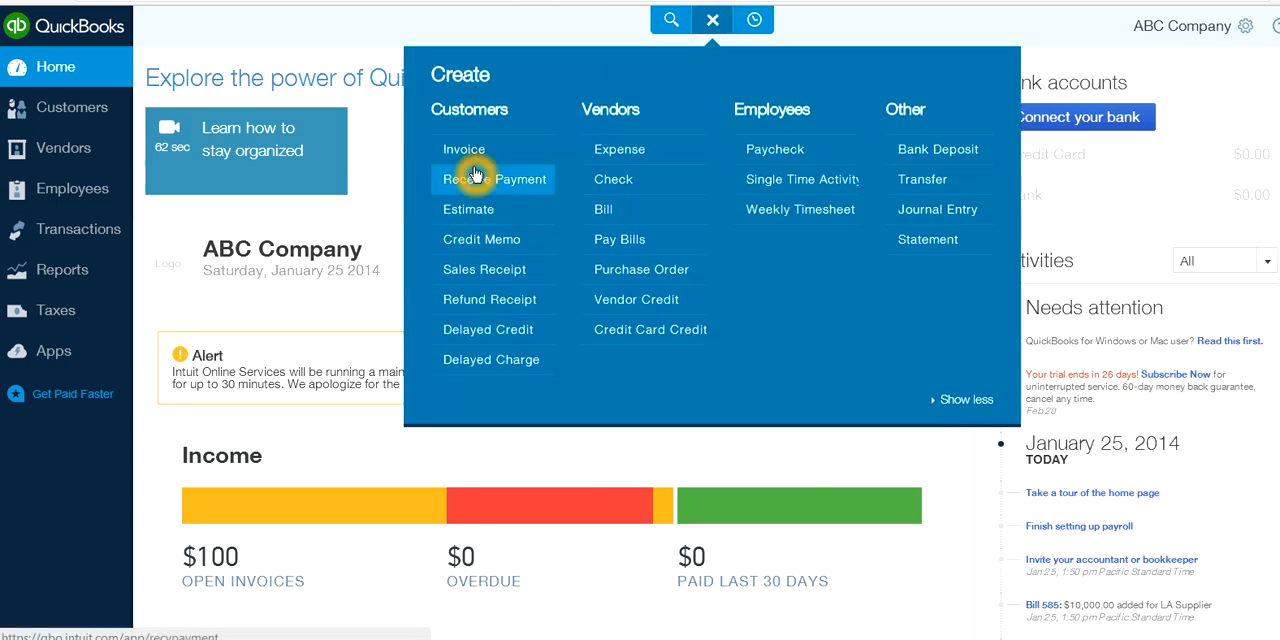
{"action": "left_click", "coordinate": [626, 152]}
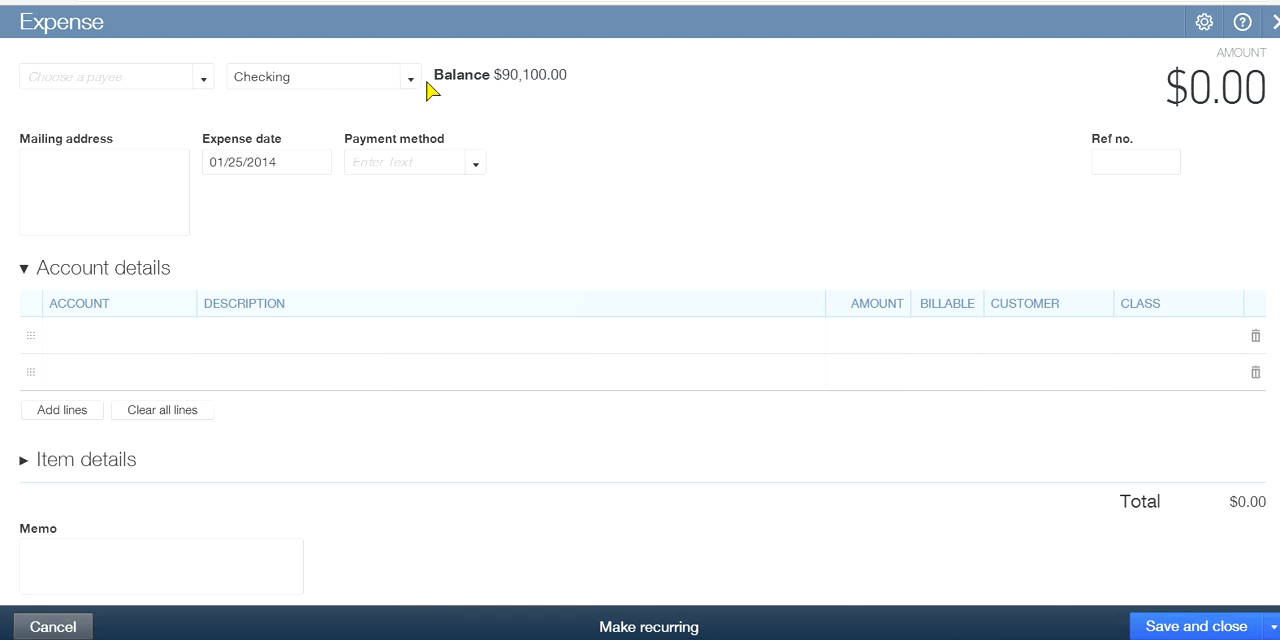
{"action": "left_click", "coordinate": [410, 78]}
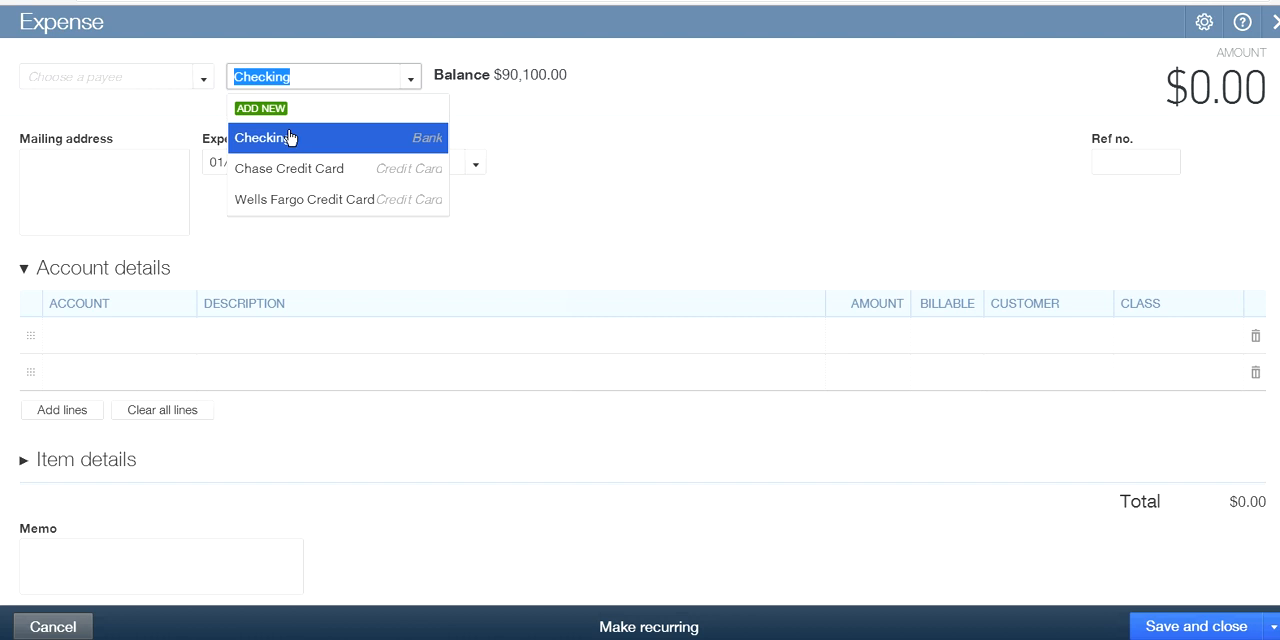
{"action": "left_click", "coordinate": [268, 142]}
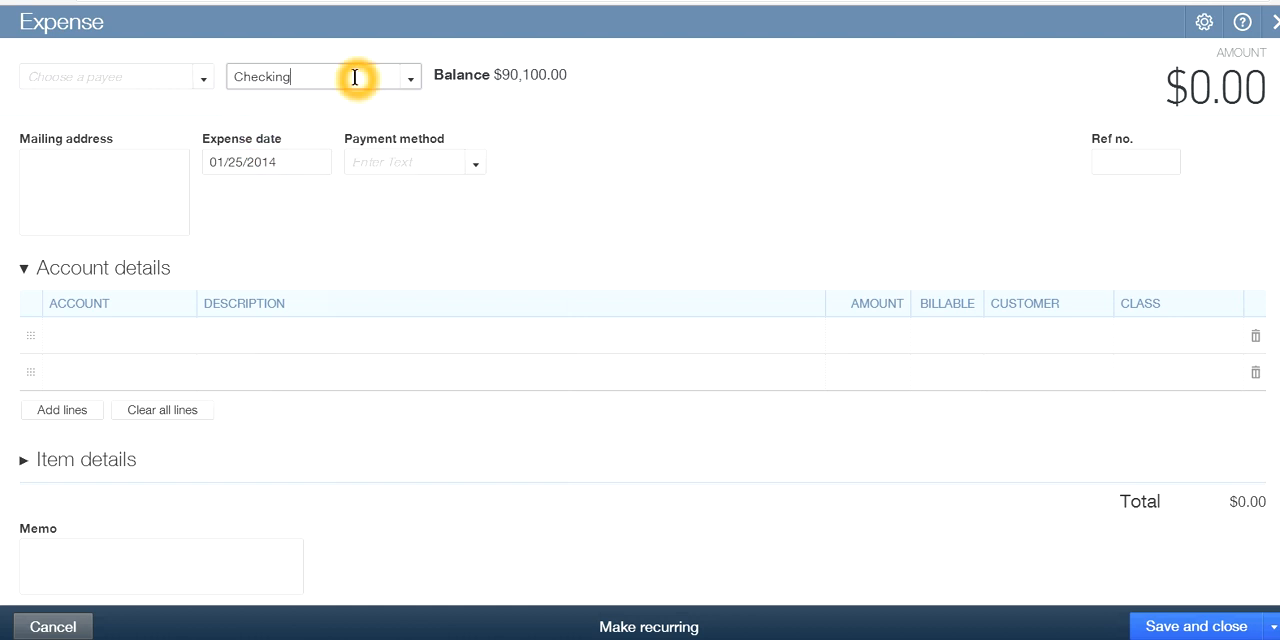
{"action": "left_click", "coordinate": [613, 187]}
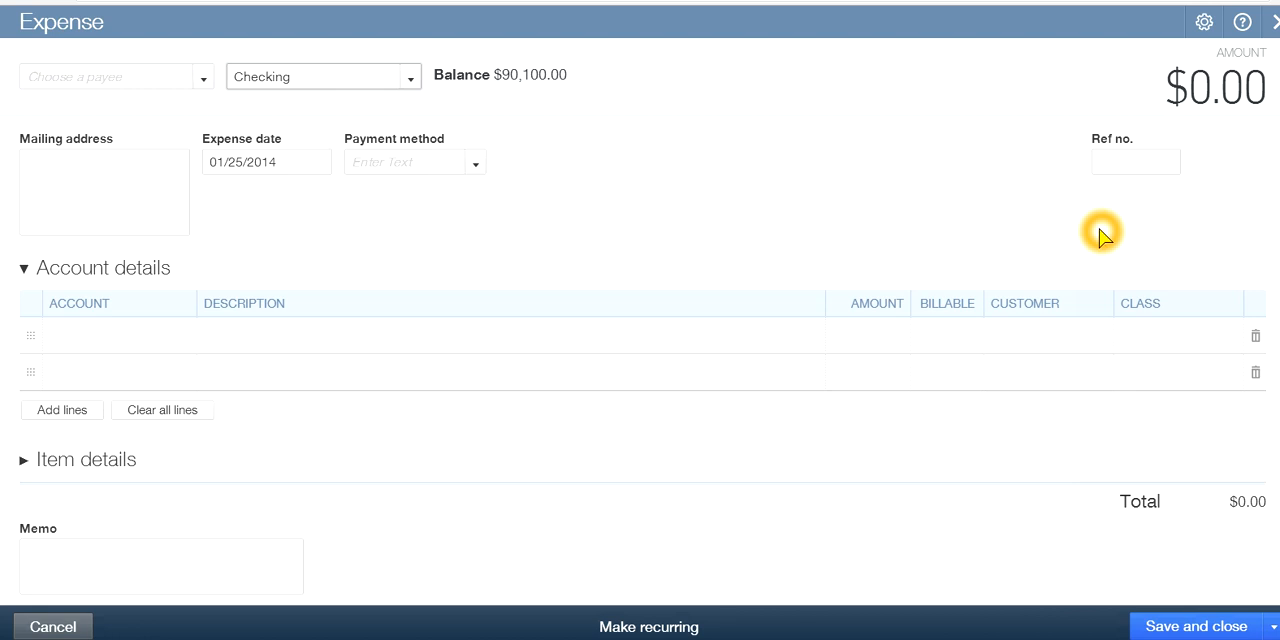
Turn on location tracking in the company preferences and save them
{"action": "left_click", "coordinate": [1204, 24]}
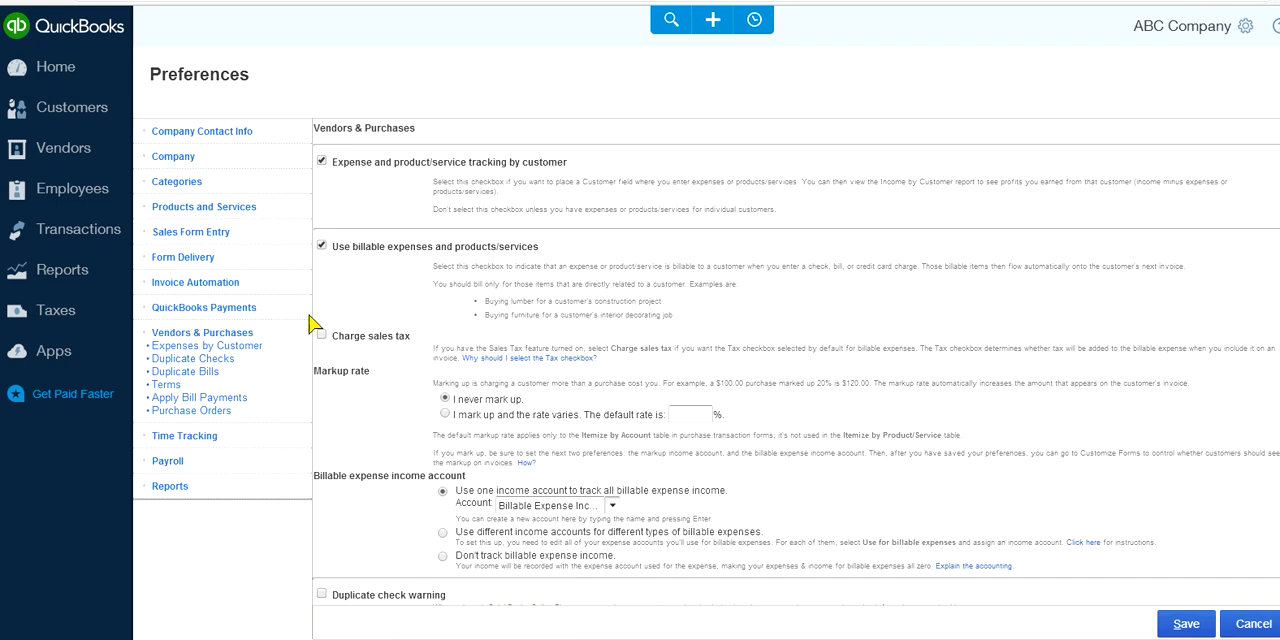
{"action": "left_click", "coordinate": [175, 158]}
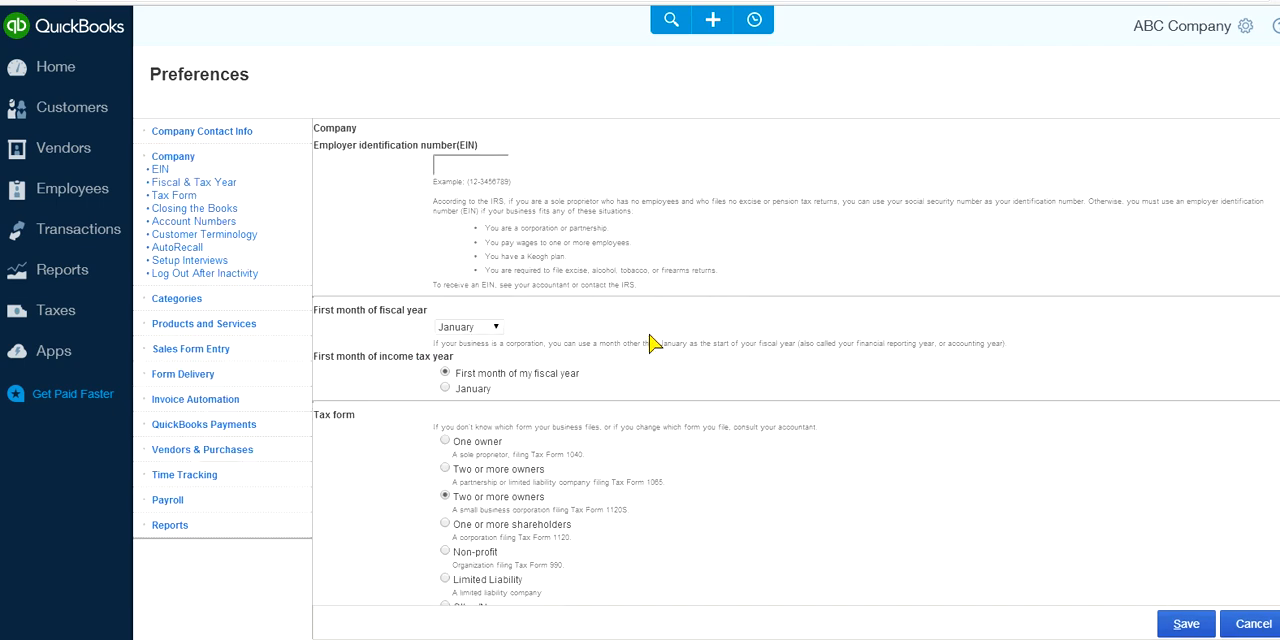
{"action": "scroll", "coordinate": [700, 370], "scroll_direction": "down", "scroll_amount": 6}
{"action": "scroll", "coordinate": [700, 372], "scroll_direction": "down", "scroll_amount": 5}
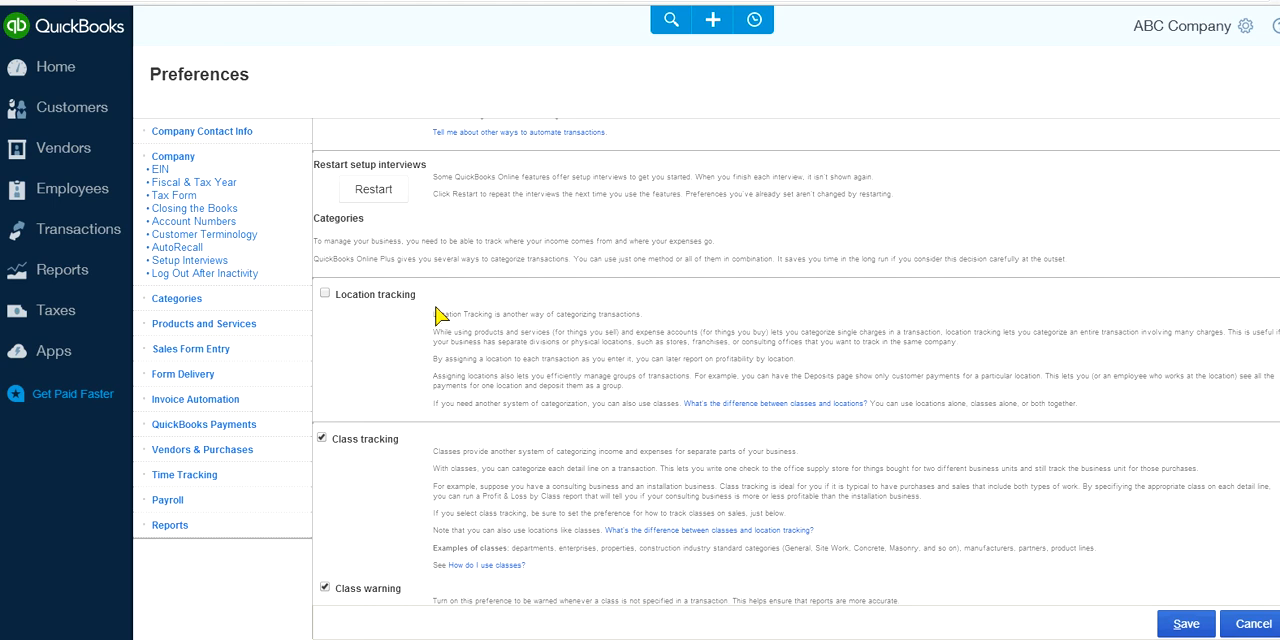
{"action": "left_click", "coordinate": [325, 295]}
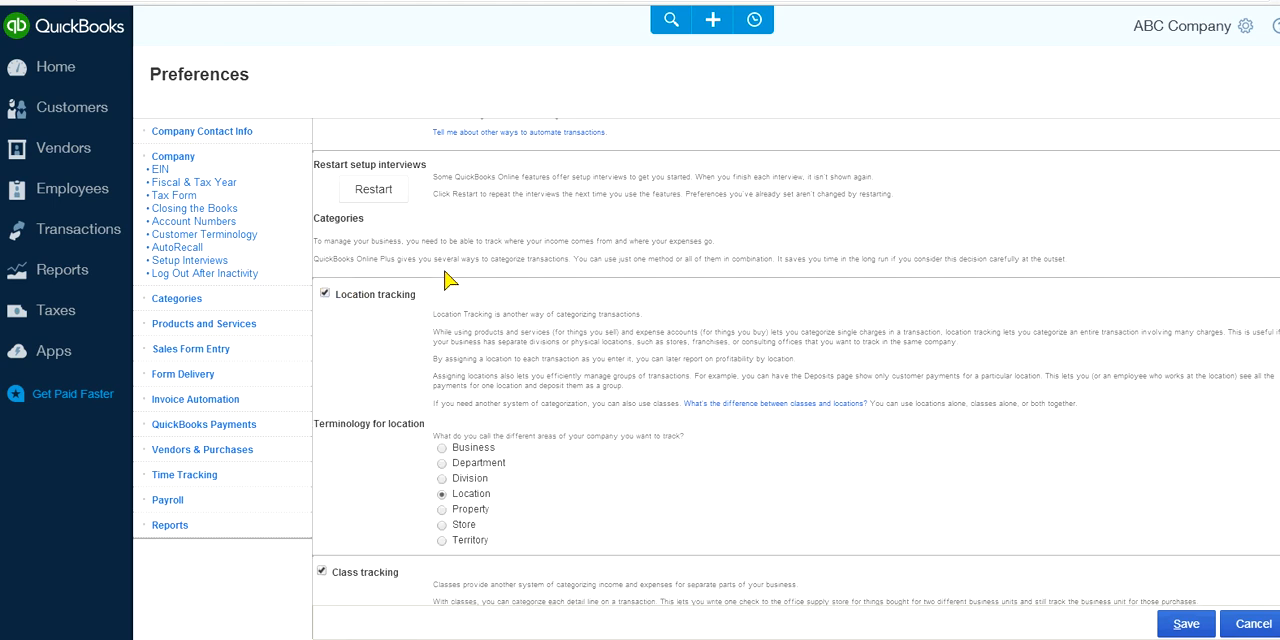
{"action": "left_click", "coordinate": [1172, 625]}
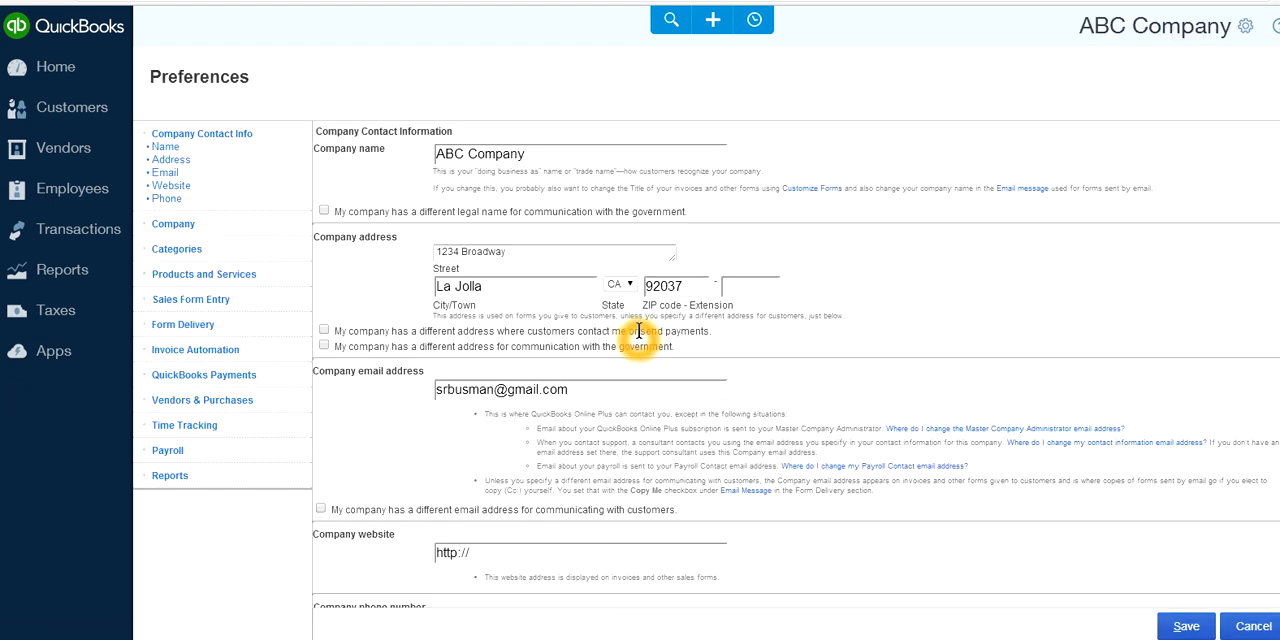
Start a new expense and add a new location named Houston to it
{"action": "left_click", "coordinate": [55, 66]}
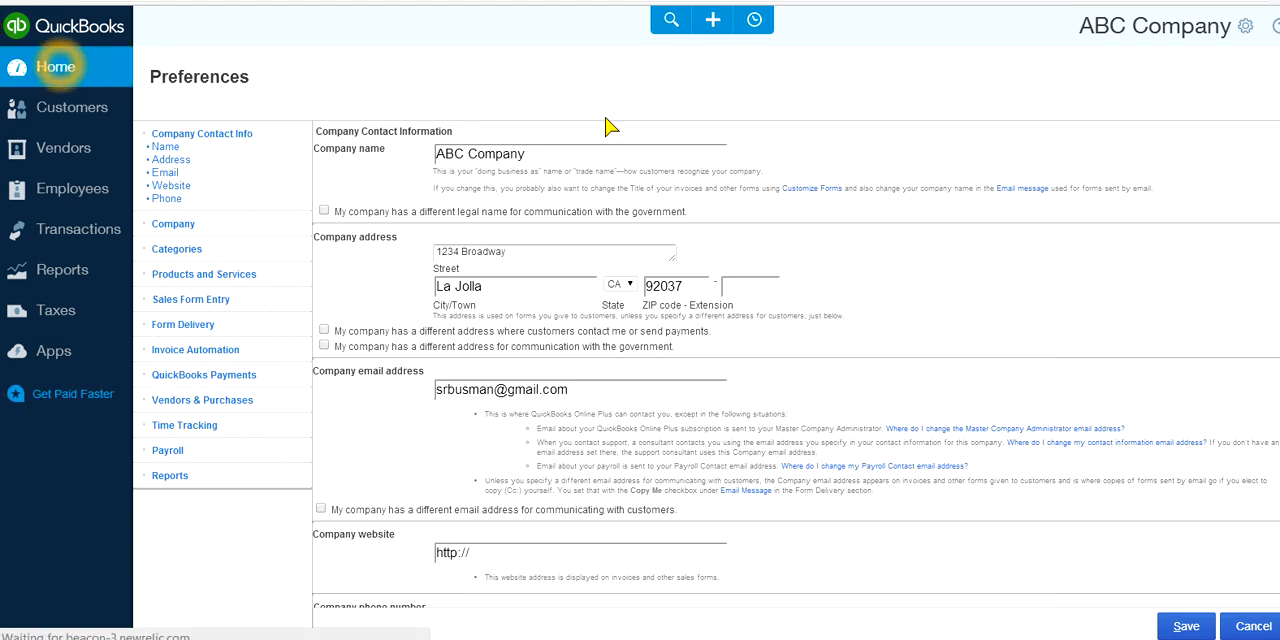
{"action": "left_click", "coordinate": [713, 22]}
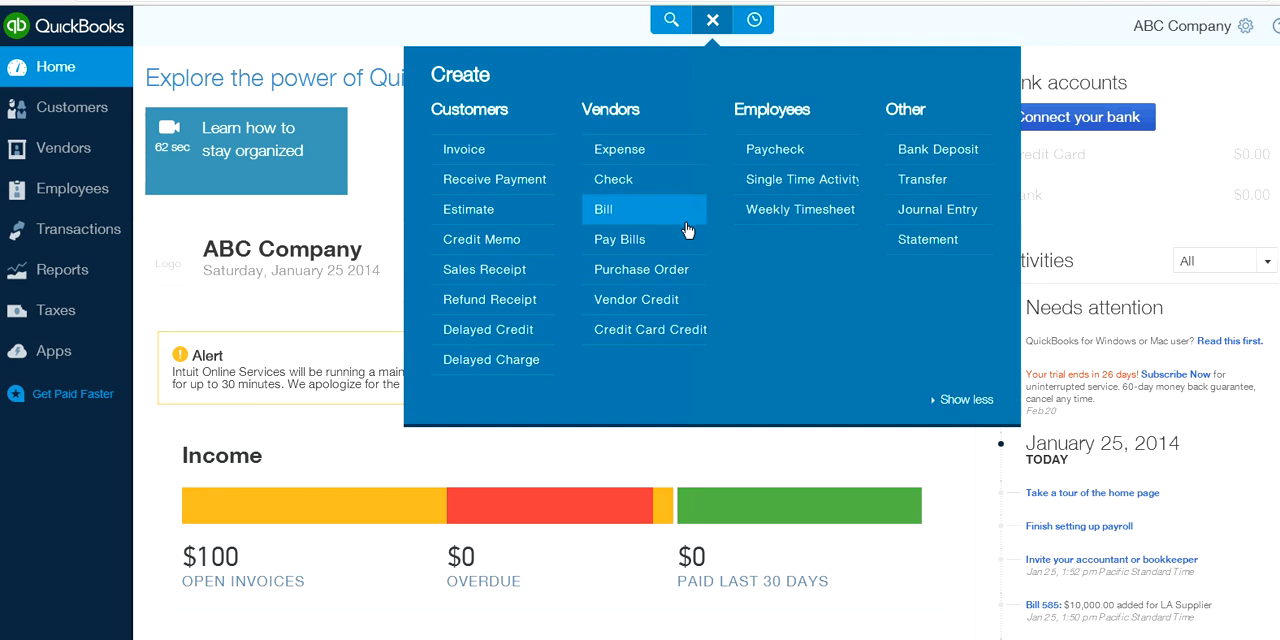
{"action": "left_click", "coordinate": [621, 156]}
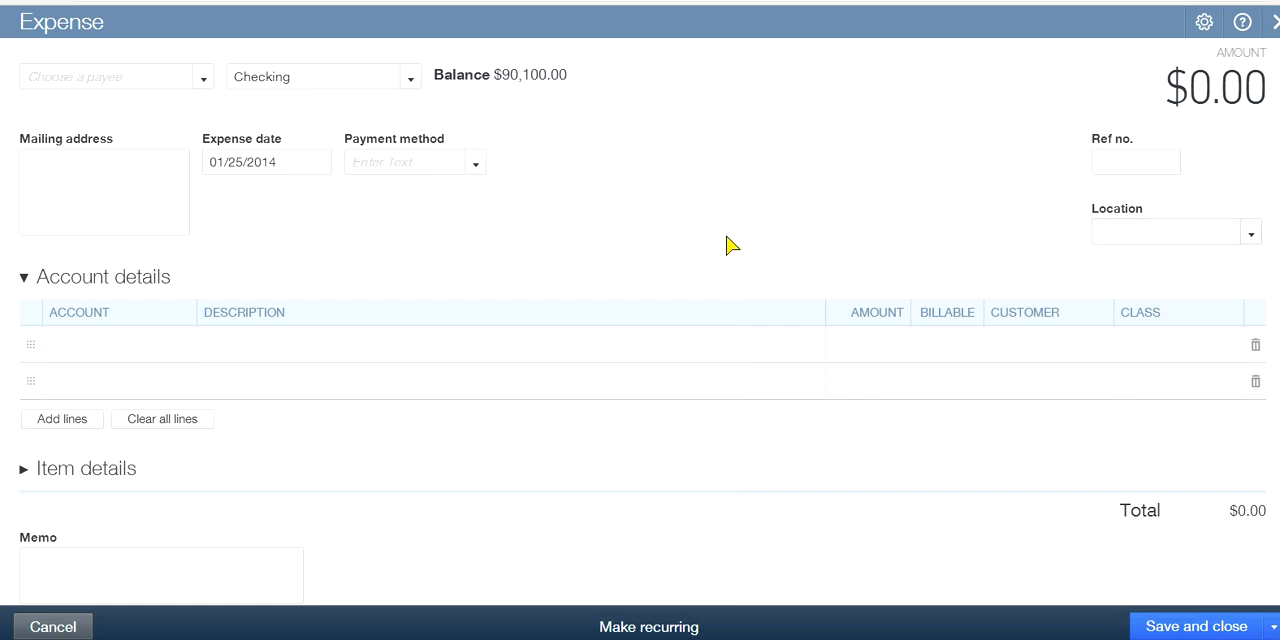
{"action": "left_click", "coordinate": [687, 228]}
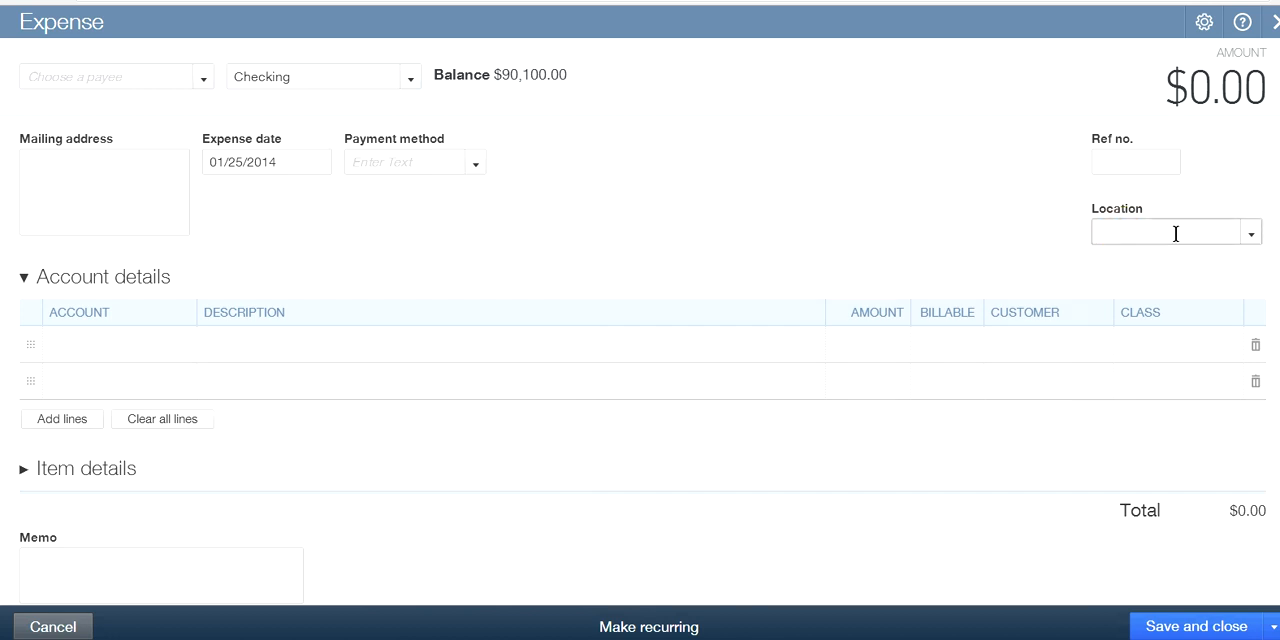
{"action": "left_click", "coordinate": [1250, 233]}
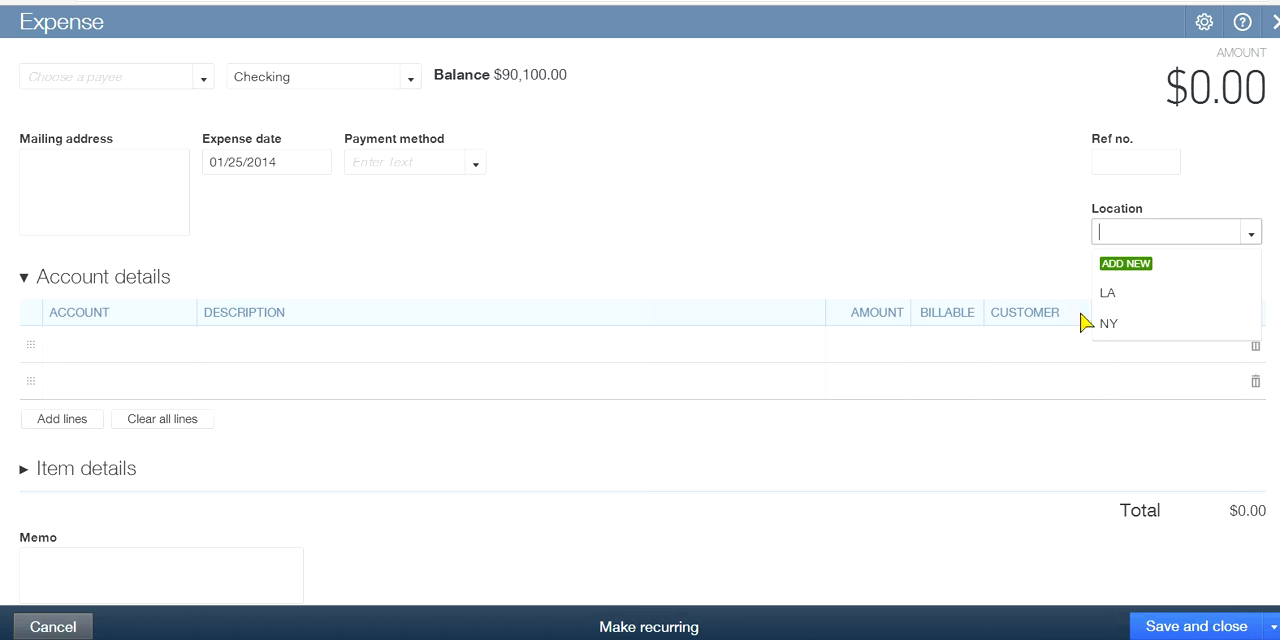
{"action": "left_click", "coordinate": [1122, 264]}
{"action": "left_click", "coordinate": [1076, 340]}
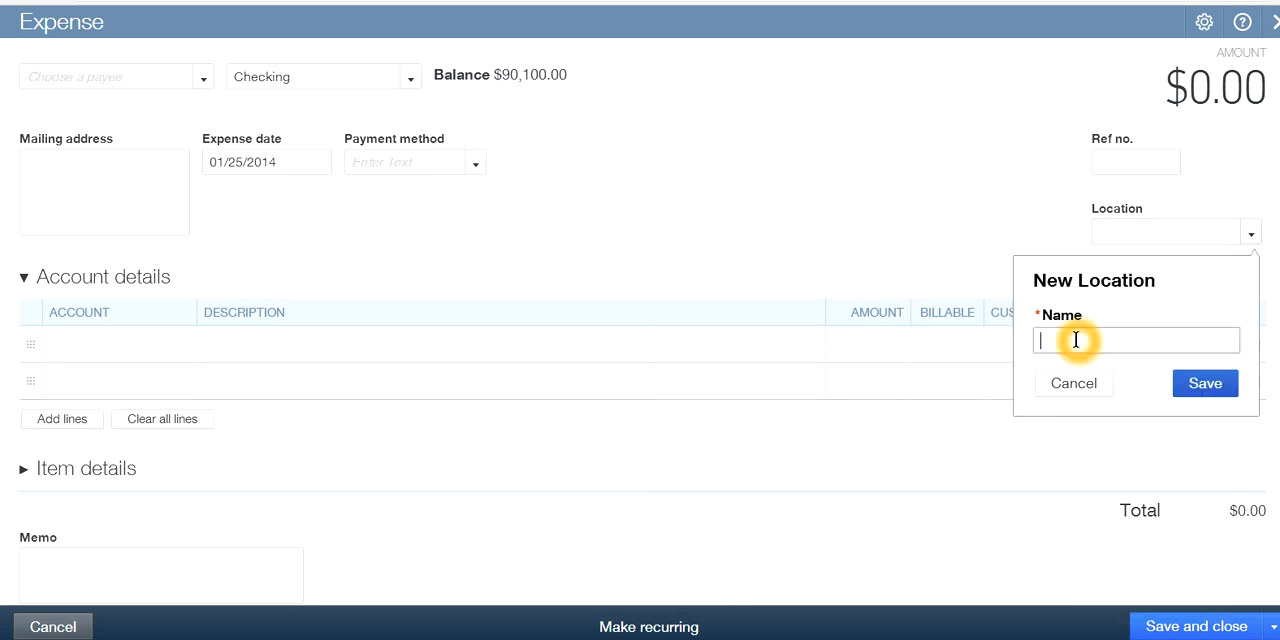
{"action": "left_click", "coordinate": [872, 315]}
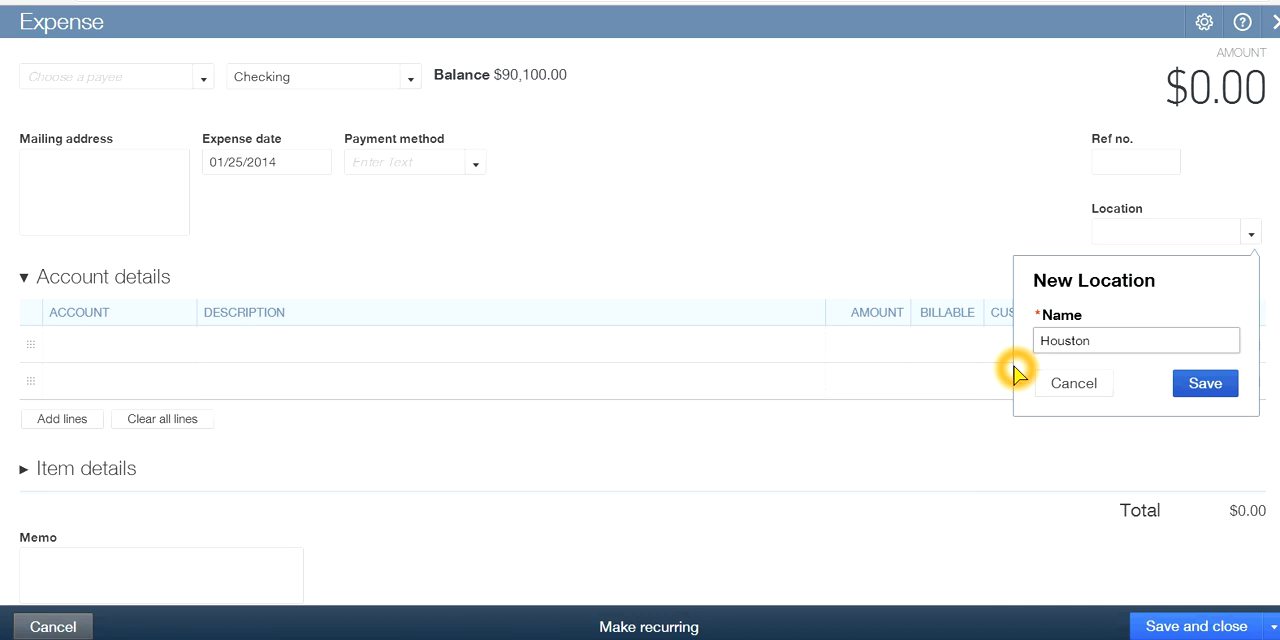
{"action": "left_click", "coordinate": [1203, 383]}
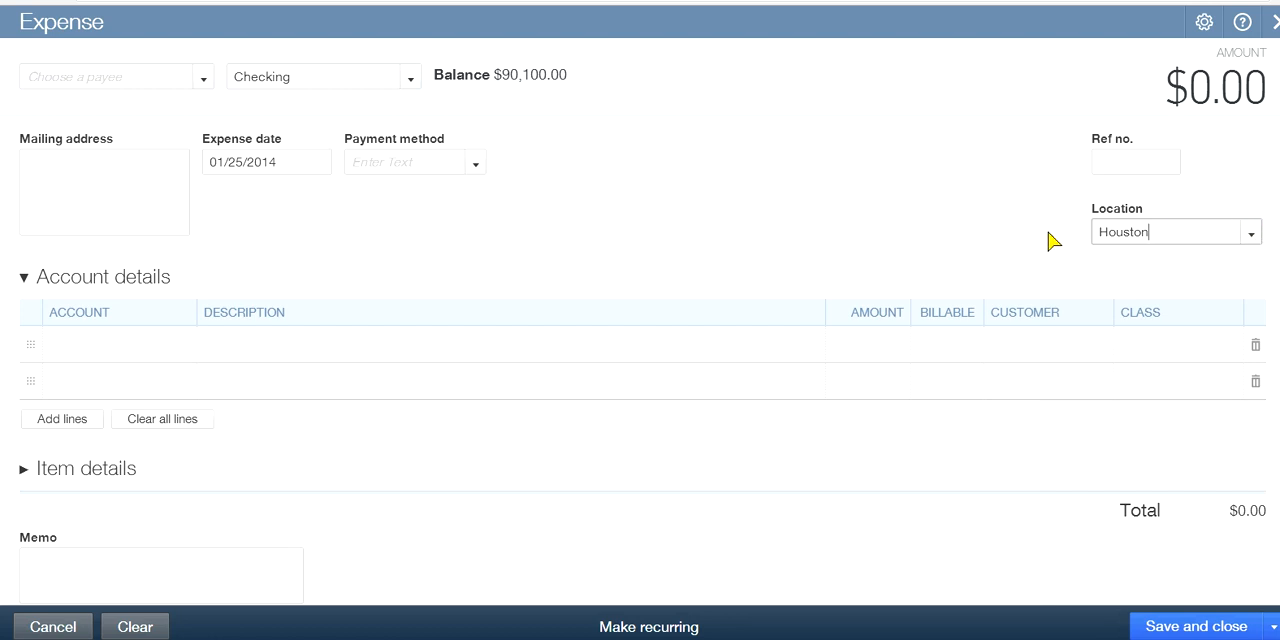
Change the location of the expense to LA and then to NY
{"action": "left_click", "coordinate": [1250, 236]}
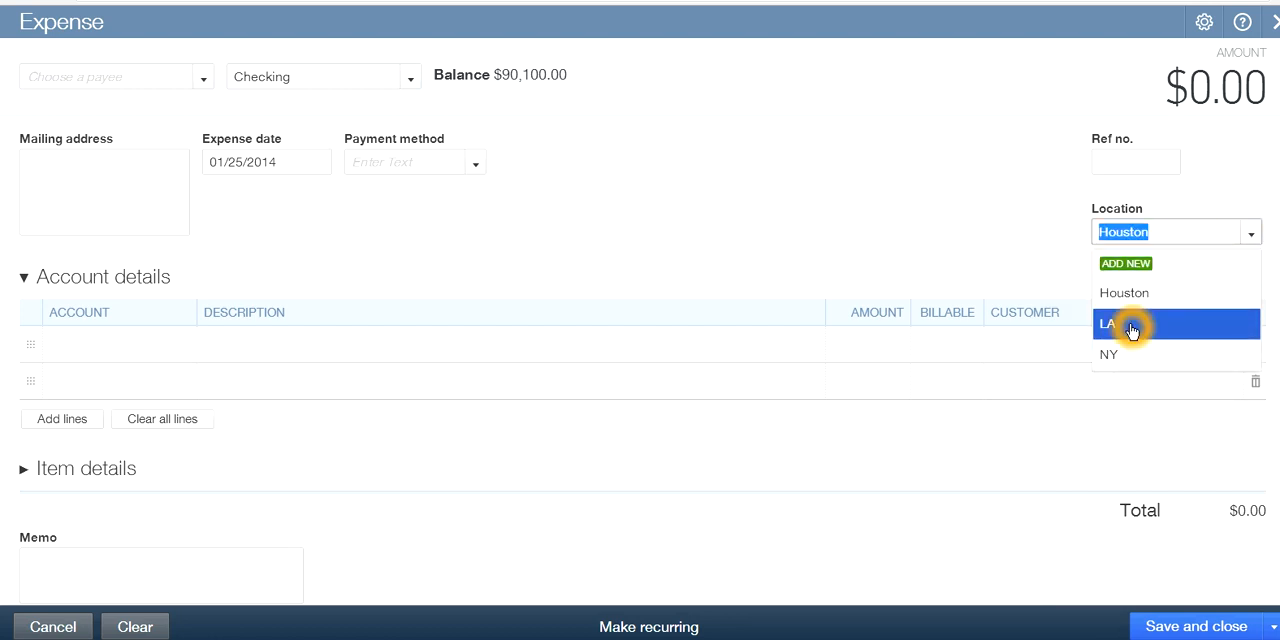
{"action": "left_click", "coordinate": [1130, 324]}
{"action": "left_click", "coordinate": [1253, 236]}
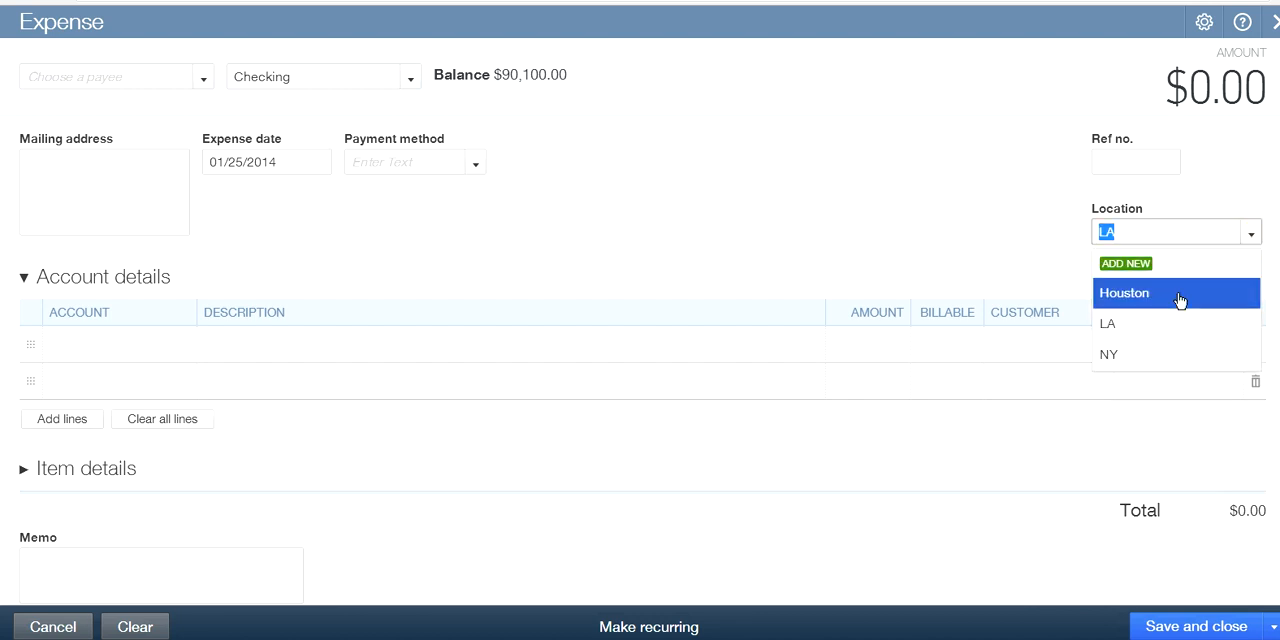
{"action": "left_click", "coordinate": [1123, 354]}
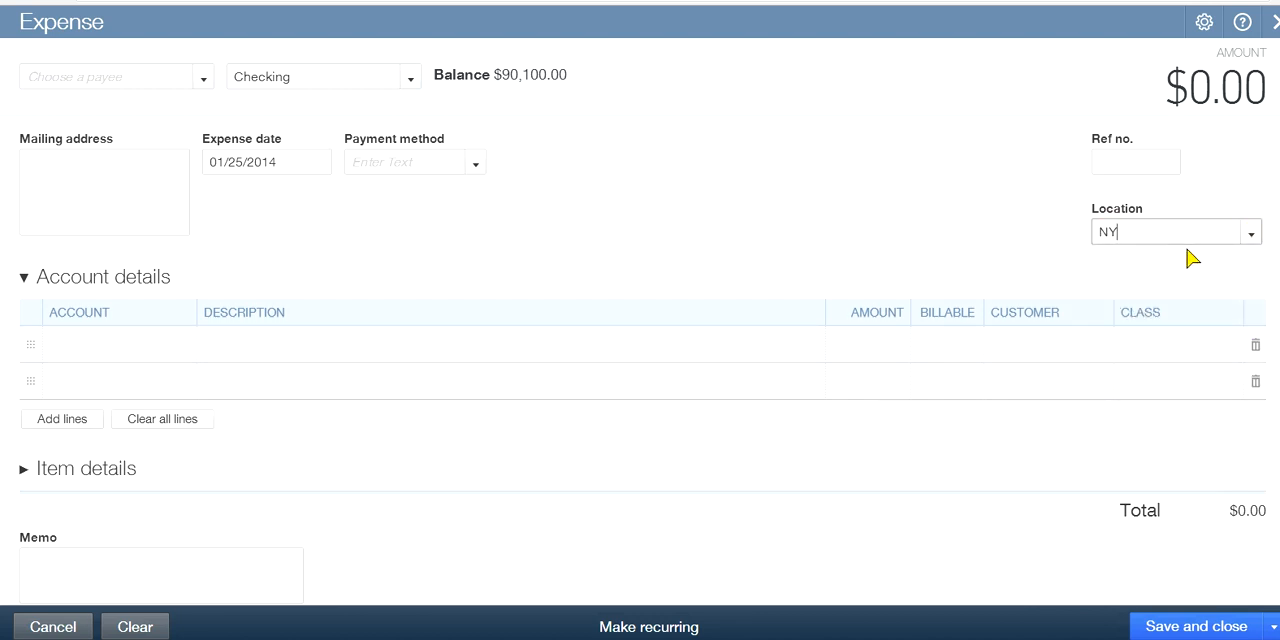
{"action": "left_click", "coordinate": [1251, 238]}
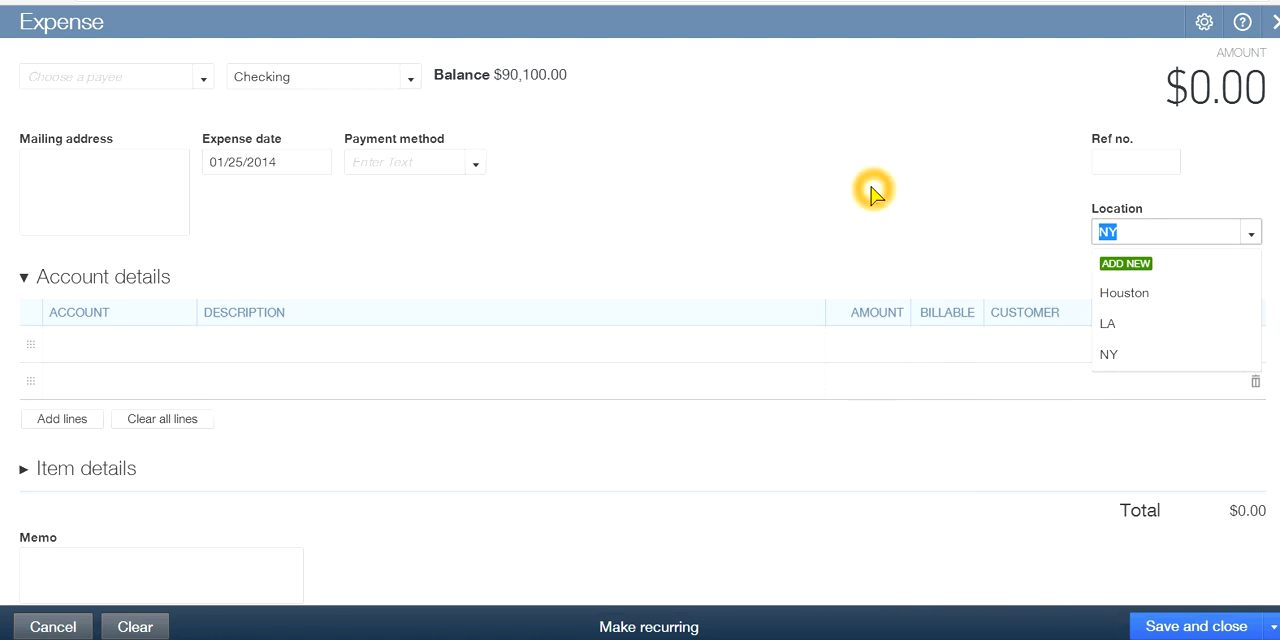
{"action": "left_click", "coordinate": [920, 200]}
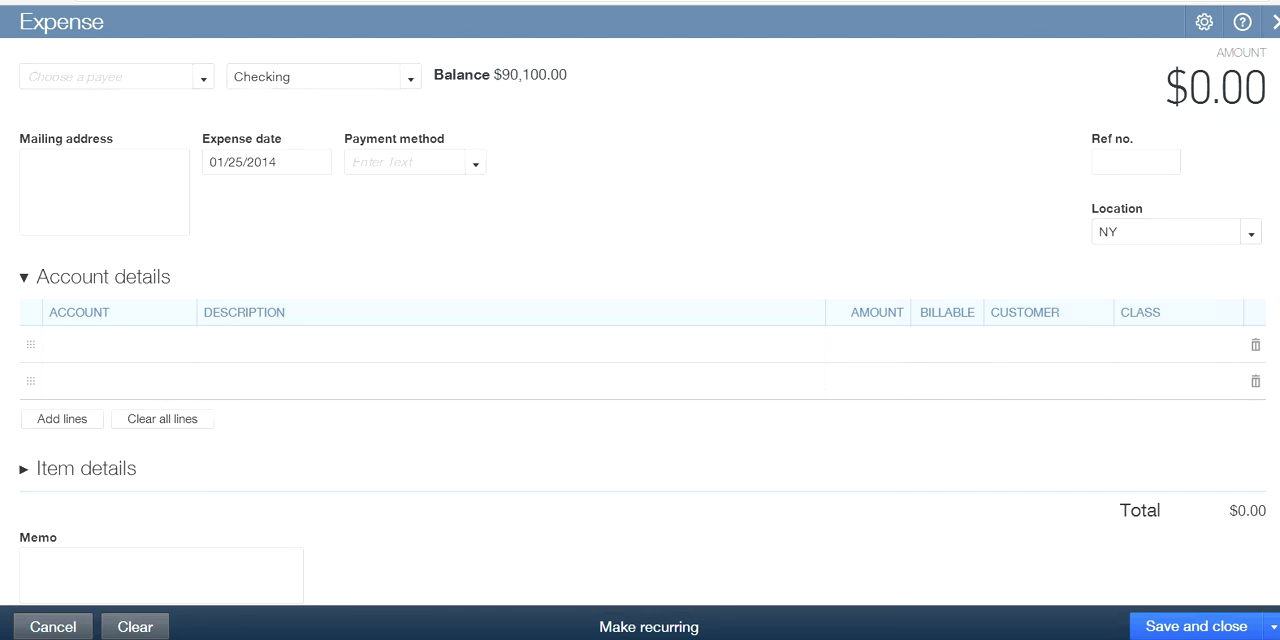
Close the expense and discard its changes
{"action": "left_click", "coordinate": [1274, 24]}
{"action": "left_click", "coordinate": [796, 370]}
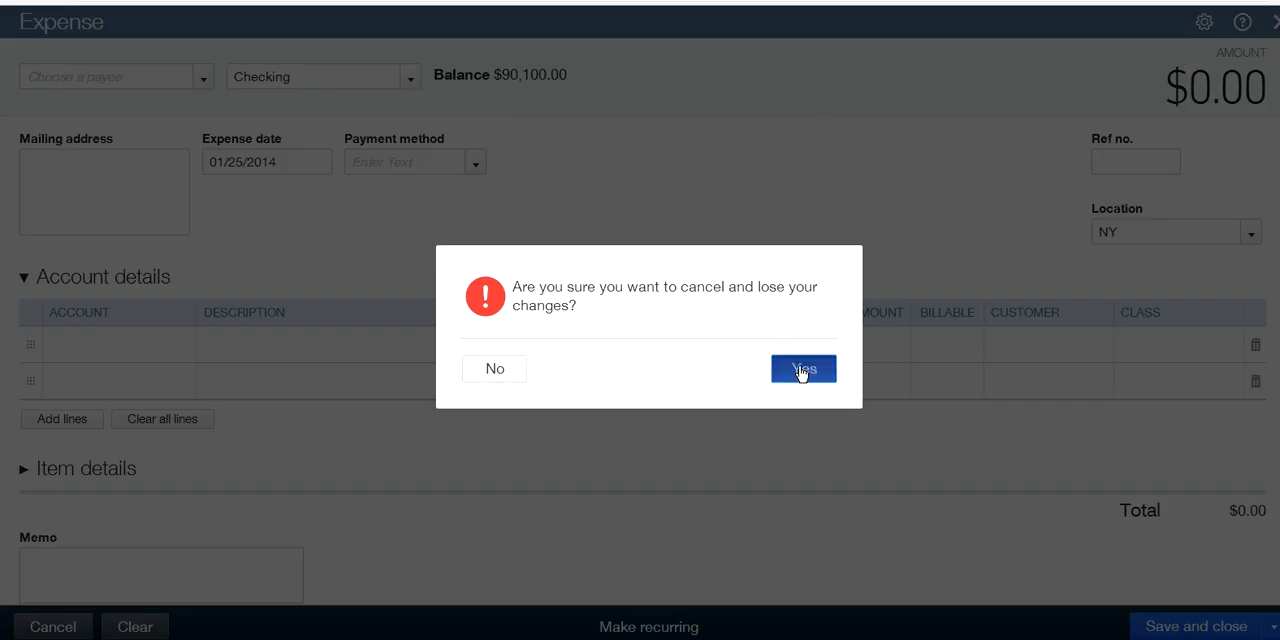
Start a new bill, choose California Supplier and then LA Supplier as the vendor, and overwrite the bill with LA Supplier's auto-recalled values
{"action": "left_click", "coordinate": [714, 30]}
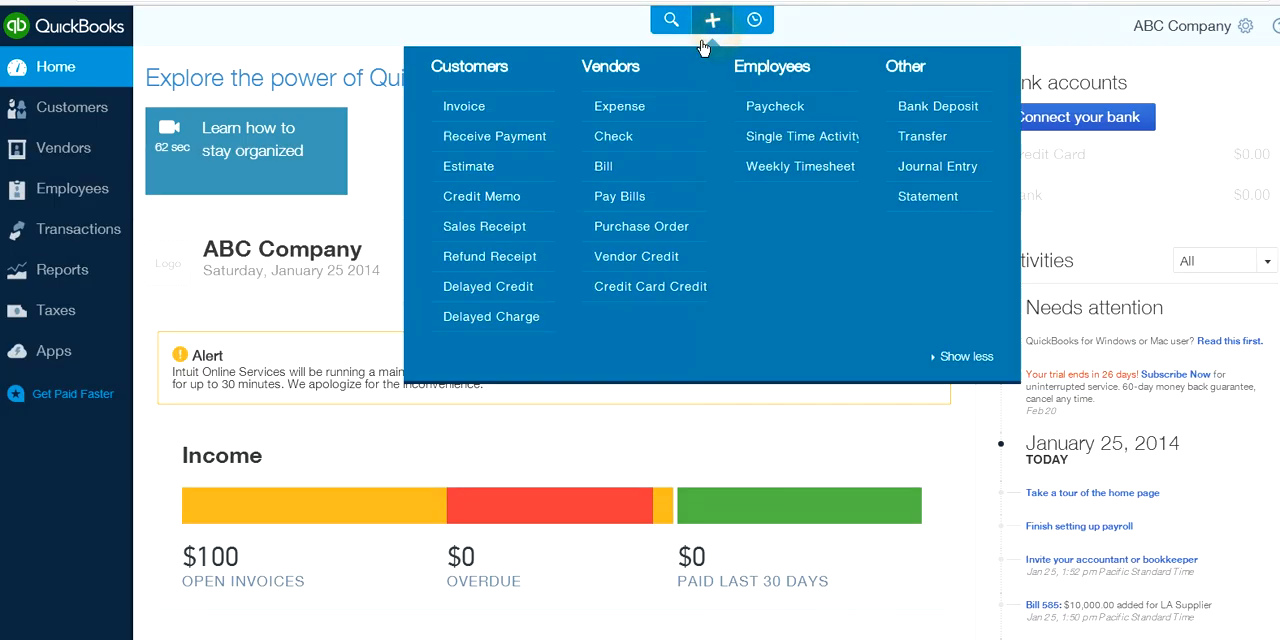
{"action": "left_click", "coordinate": [610, 212]}
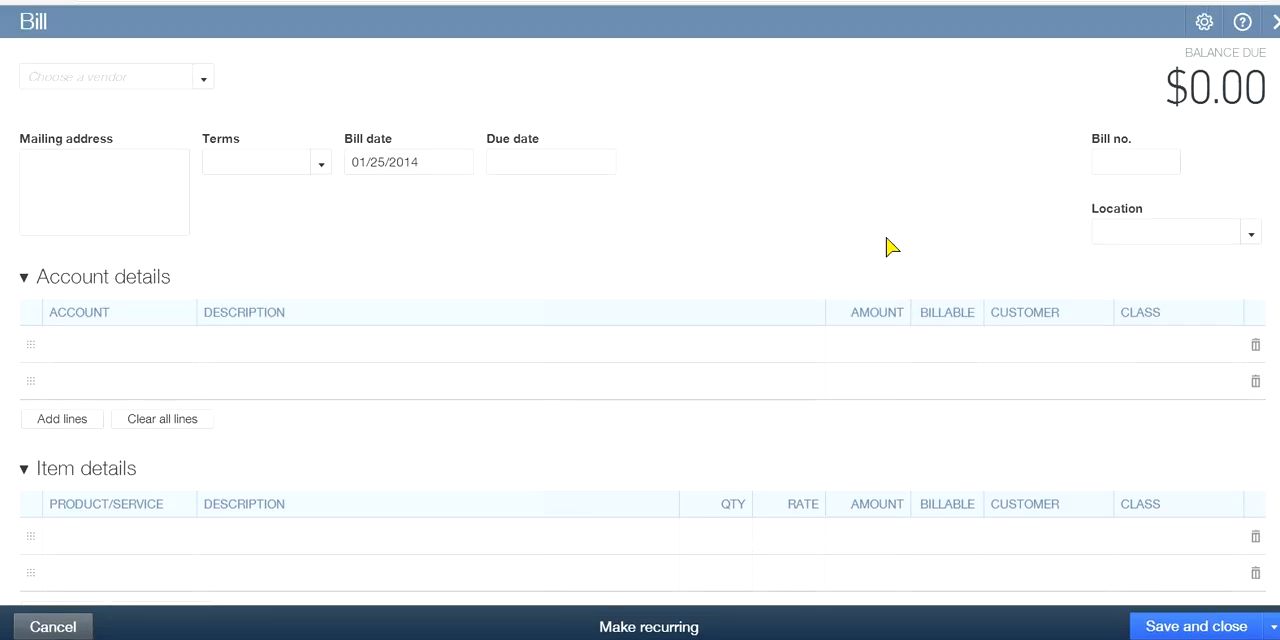
{"action": "left_click", "coordinate": [205, 80]}
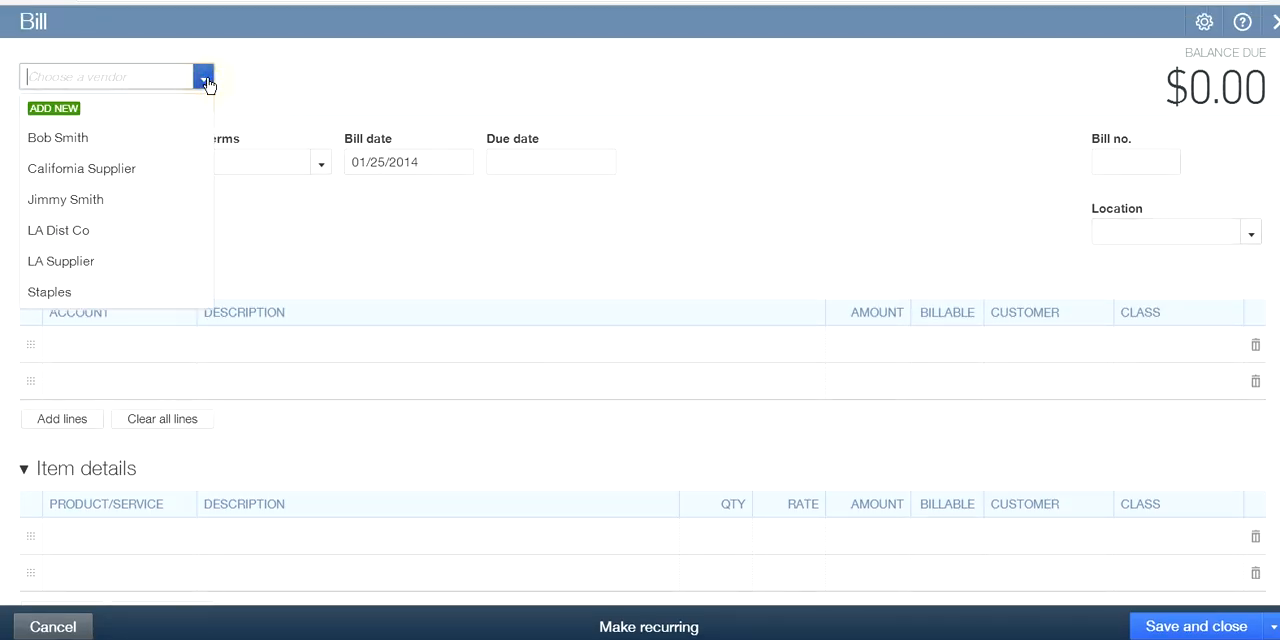
{"action": "left_click", "coordinate": [120, 170]}
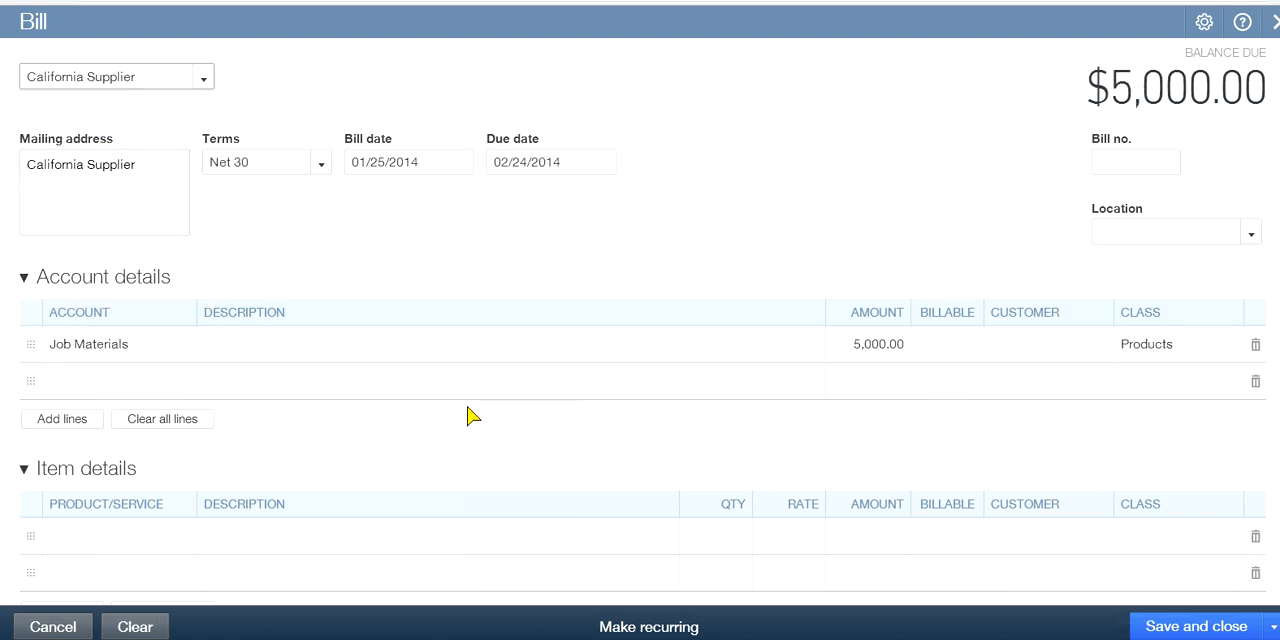
{"action": "left_click", "coordinate": [202, 80]}
{"action": "left_click", "coordinate": [104, 262]}
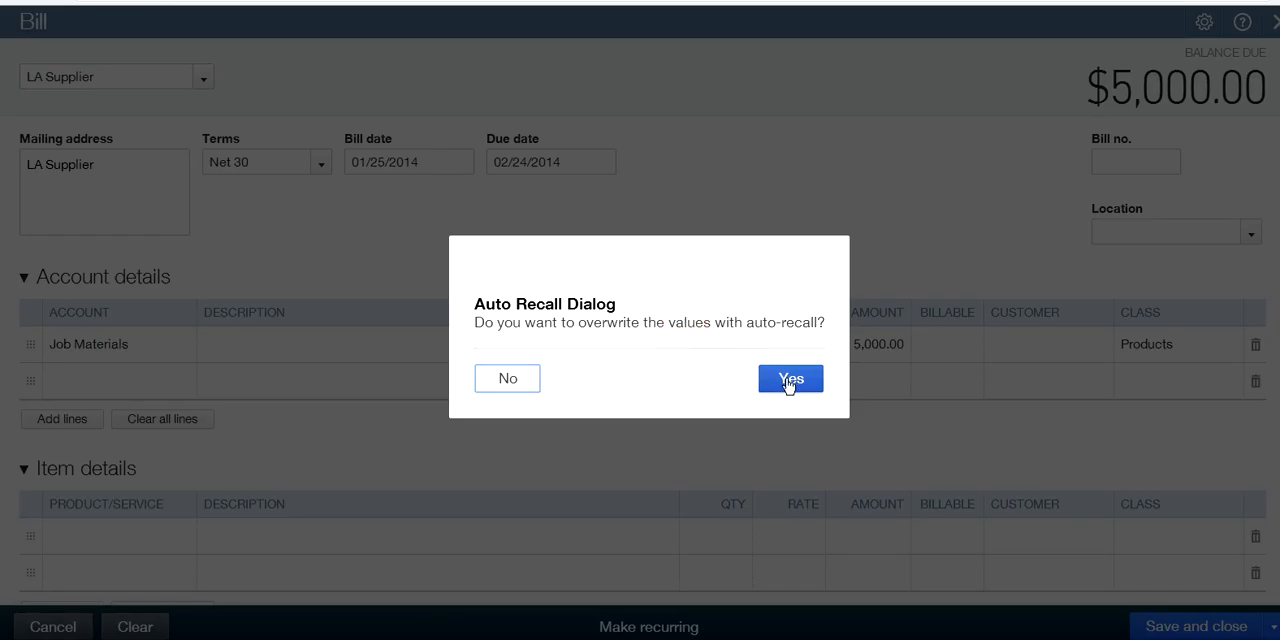
{"action": "left_click", "coordinate": [790, 380]}
{"action": "left_click", "coordinate": [597, 316]}
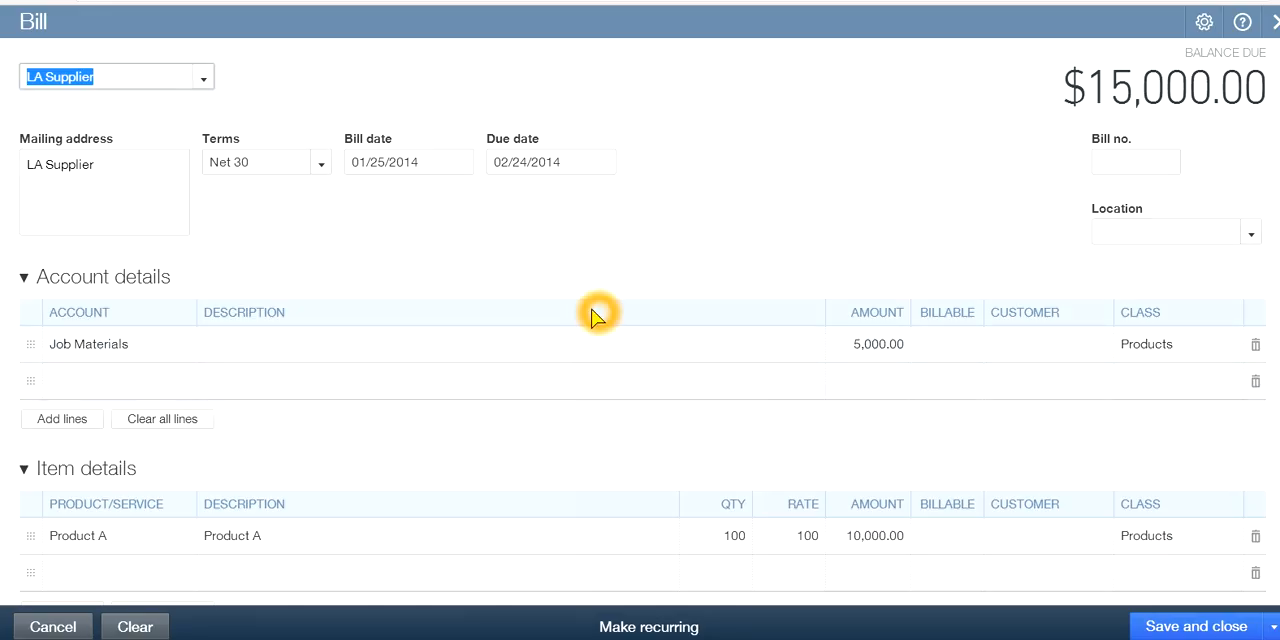
{"action": "left_click", "coordinate": [82, 527]}
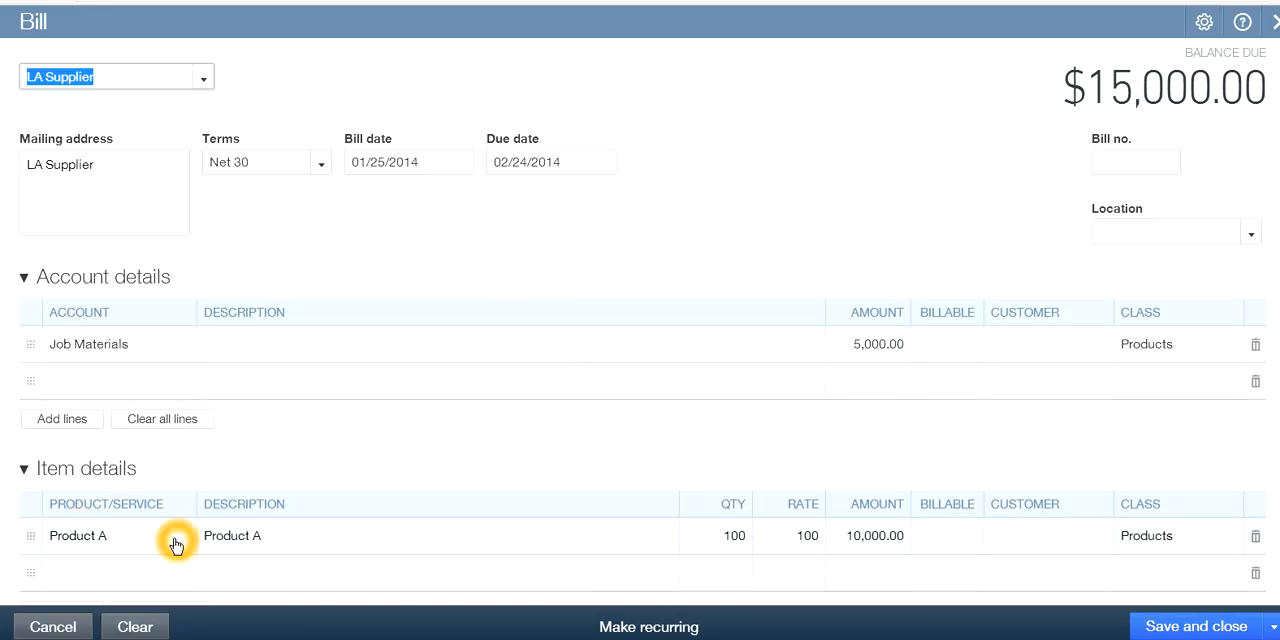
{"action": "left_click", "coordinate": [89, 94]}
{"action": "left_click", "coordinate": [505, 522]}
Set the bill number to 896 and the bill's location to Houston
{"action": "left_click", "coordinate": [1250, 236]}
{"action": "left_click", "coordinate": [1134, 161]}
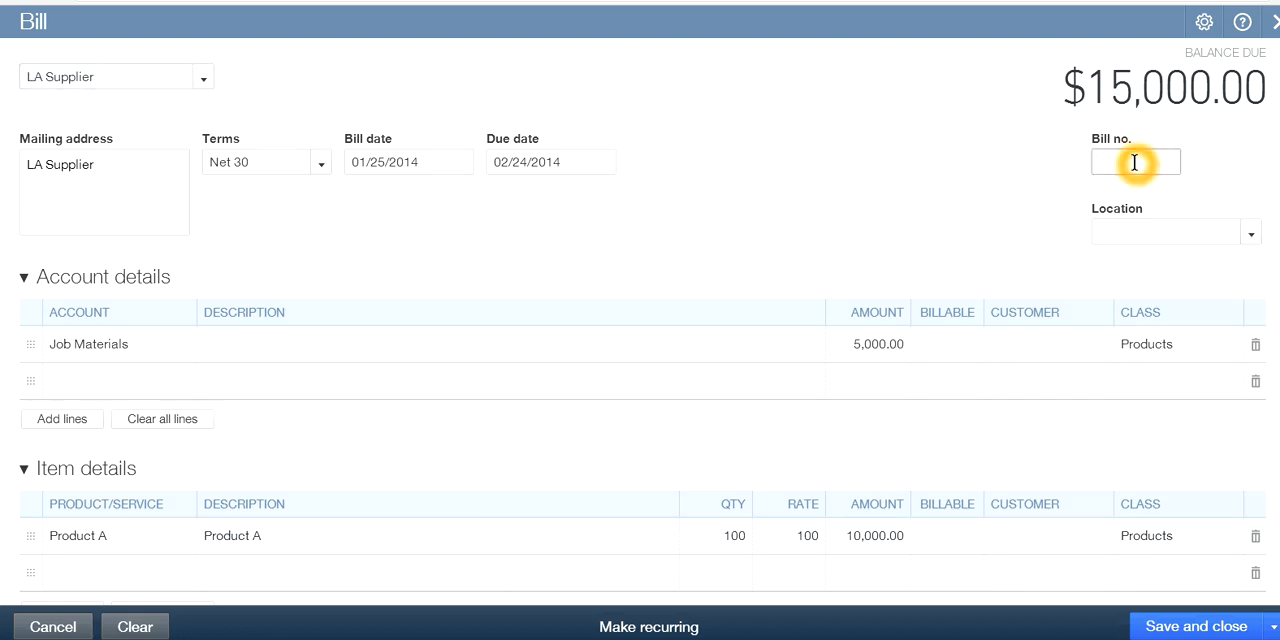
{"action": "type", "text": "896"}
{"action": "left_click", "coordinate": [1251, 236]}
{"action": "left_click", "coordinate": [1140, 292]}
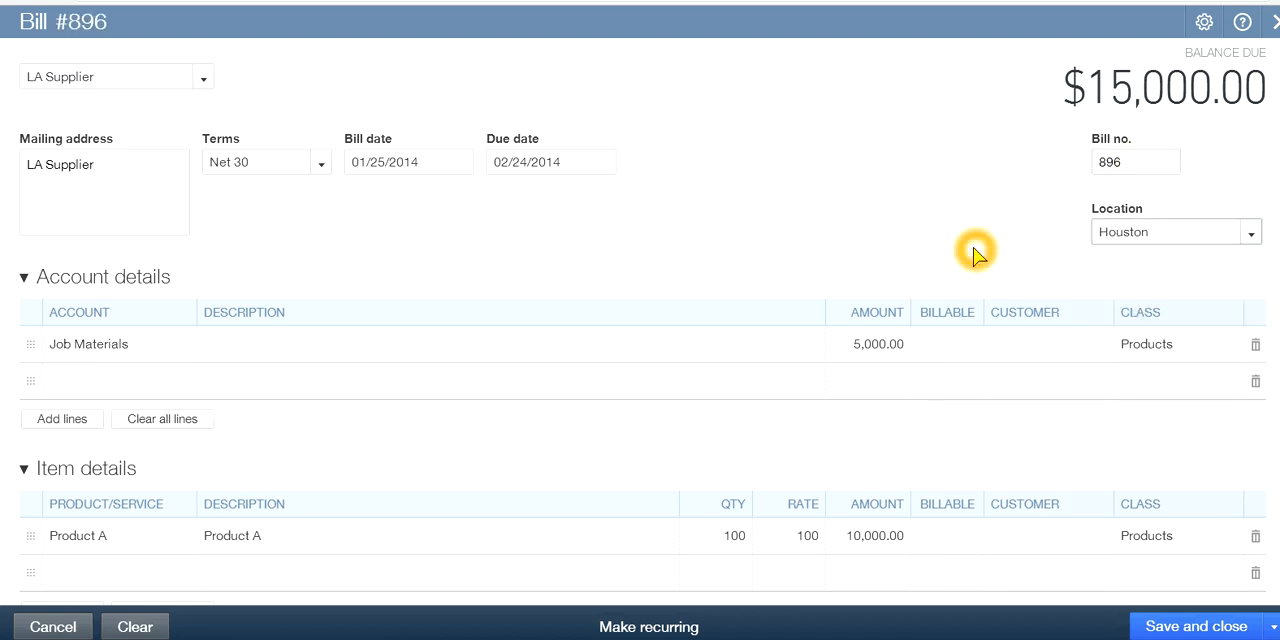
Clear all account detail lines of the bill and set the class of the Product A item line to Warranty
{"action": "left_click", "coordinate": [617, 356]}
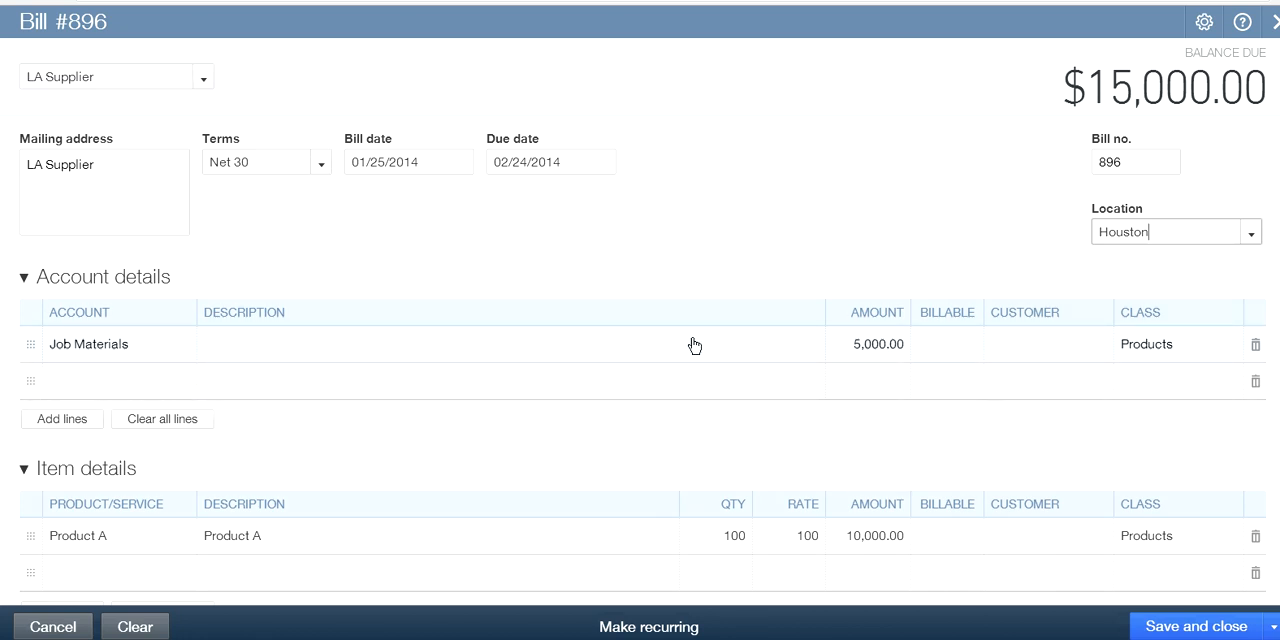
{"action": "left_click", "coordinate": [184, 424]}
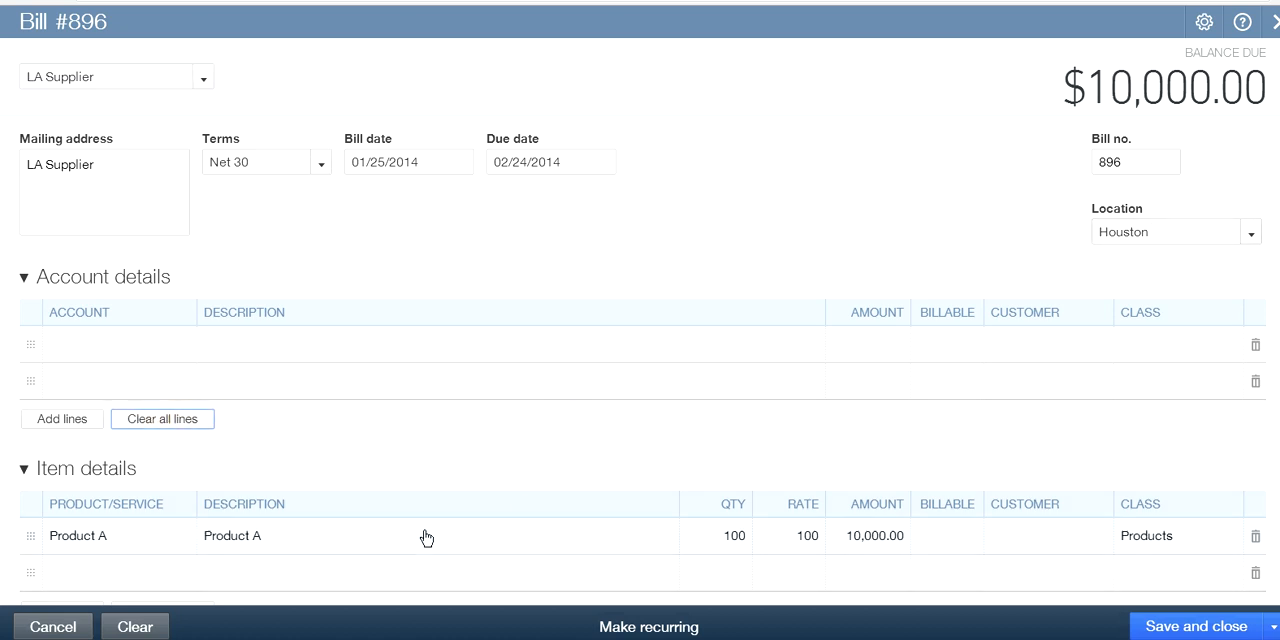
{"action": "scroll", "coordinate": [423, 534], "scroll_direction": "down", "scroll_amount": 2}
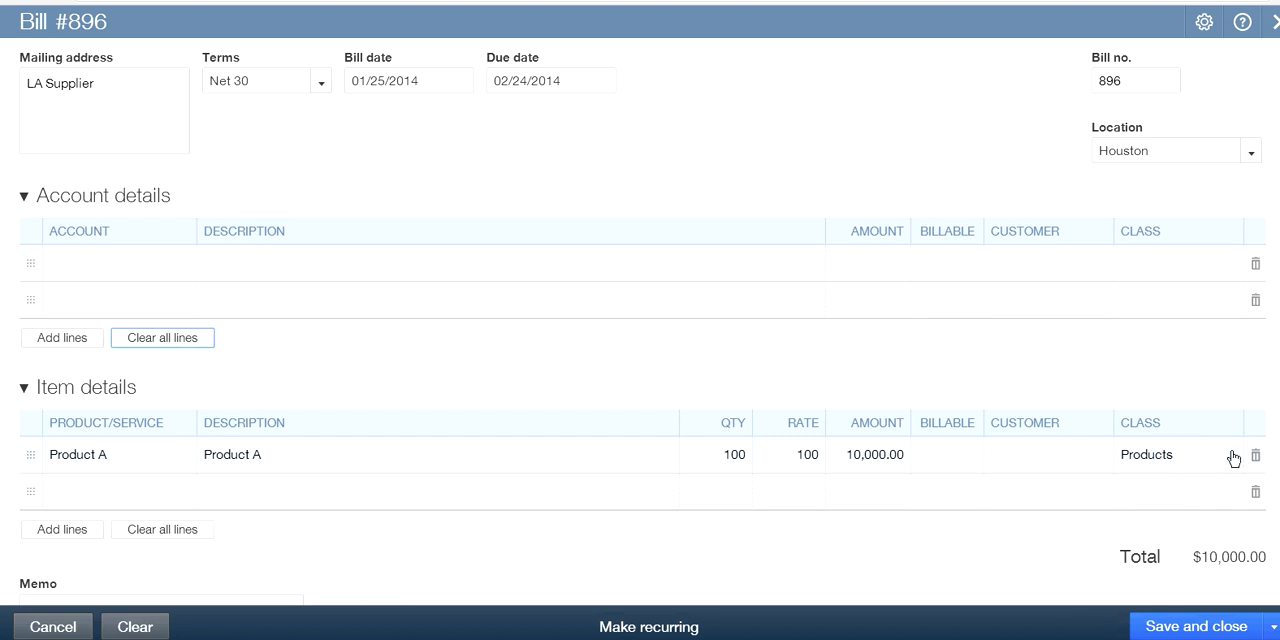
{"action": "left_click", "coordinate": [1192, 455]}
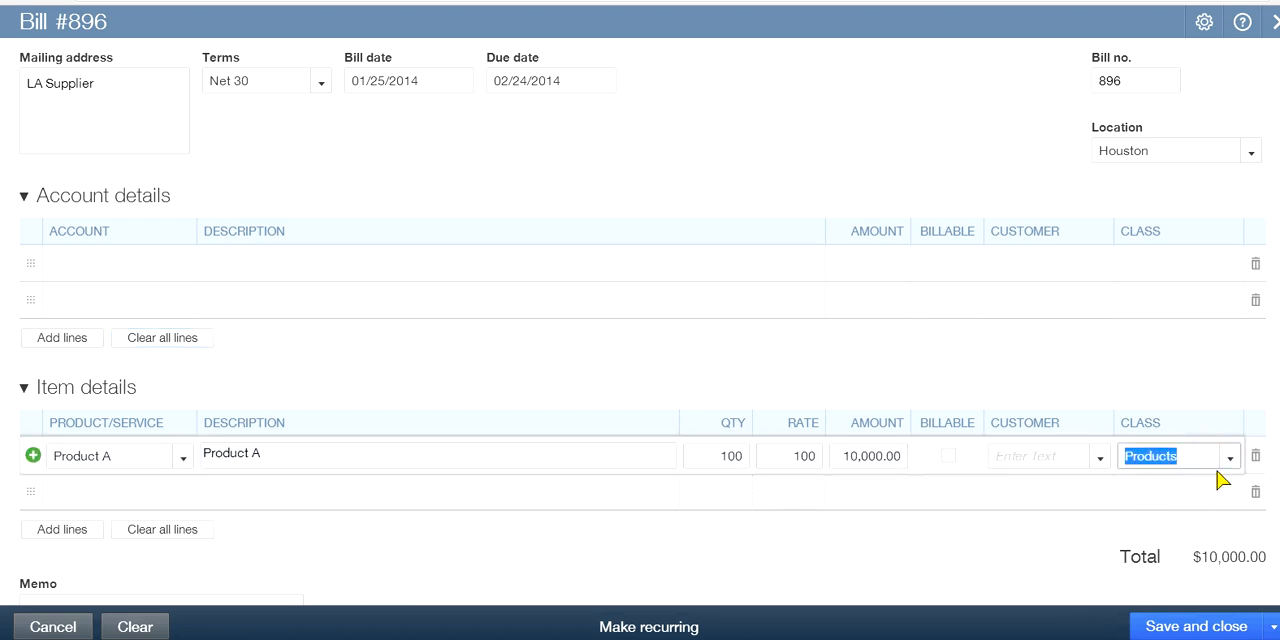
{"action": "left_click", "coordinate": [1230, 458]}
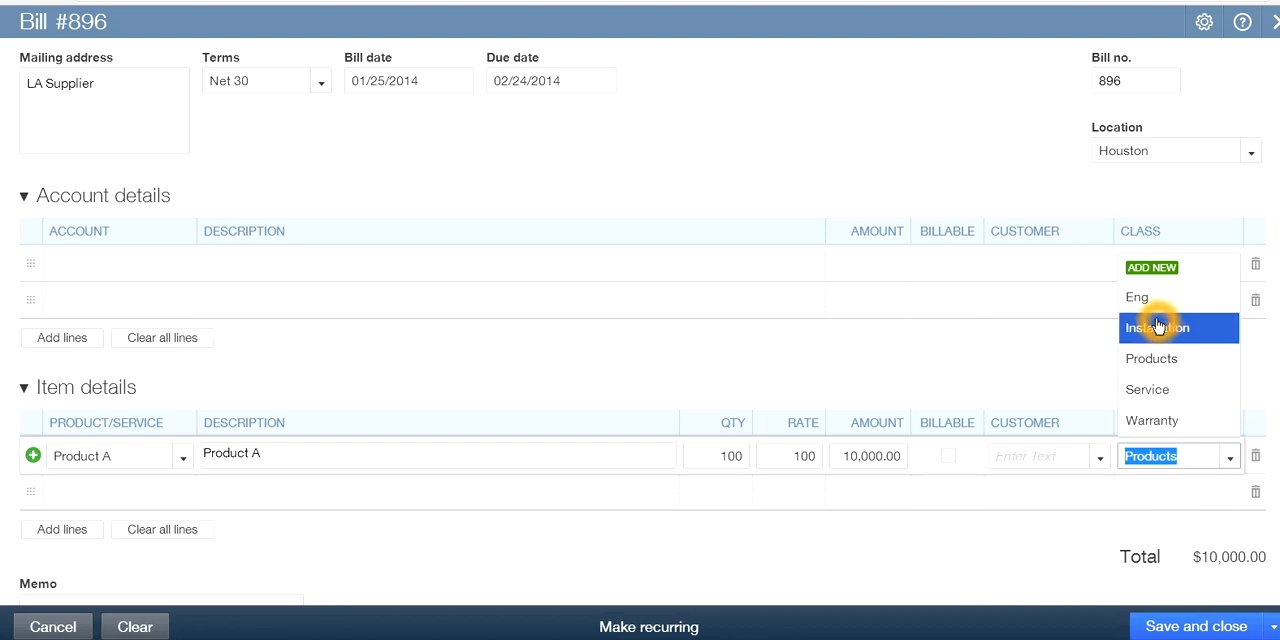
{"action": "left_click", "coordinate": [1137, 419]}
{"action": "left_click", "coordinate": [753, 401]}
{"action": "left_click", "coordinate": [1195, 372]}
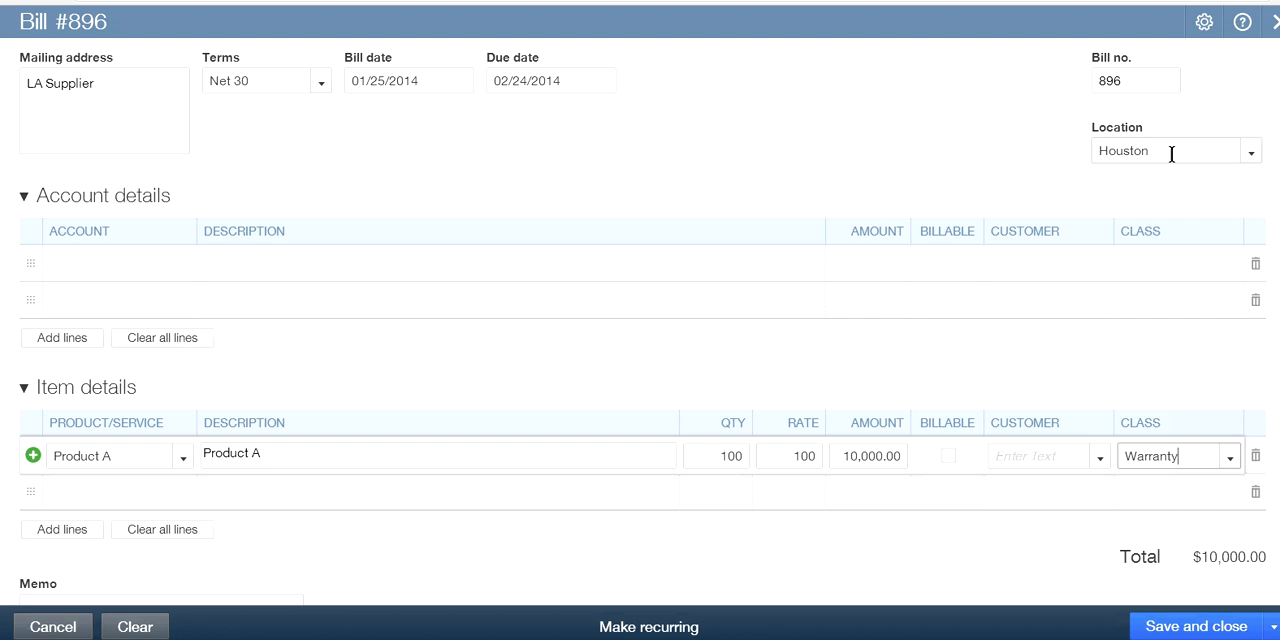
{"action": "left_click", "coordinate": [1156, 438]}
Set the Product A line to quantity 200 at a rate of 100, and save and close the bill
{"action": "left_click_drag", "start_coordinate": [717, 457], "coordinate": [766, 465]}
{"action": "type", "text": "2"}
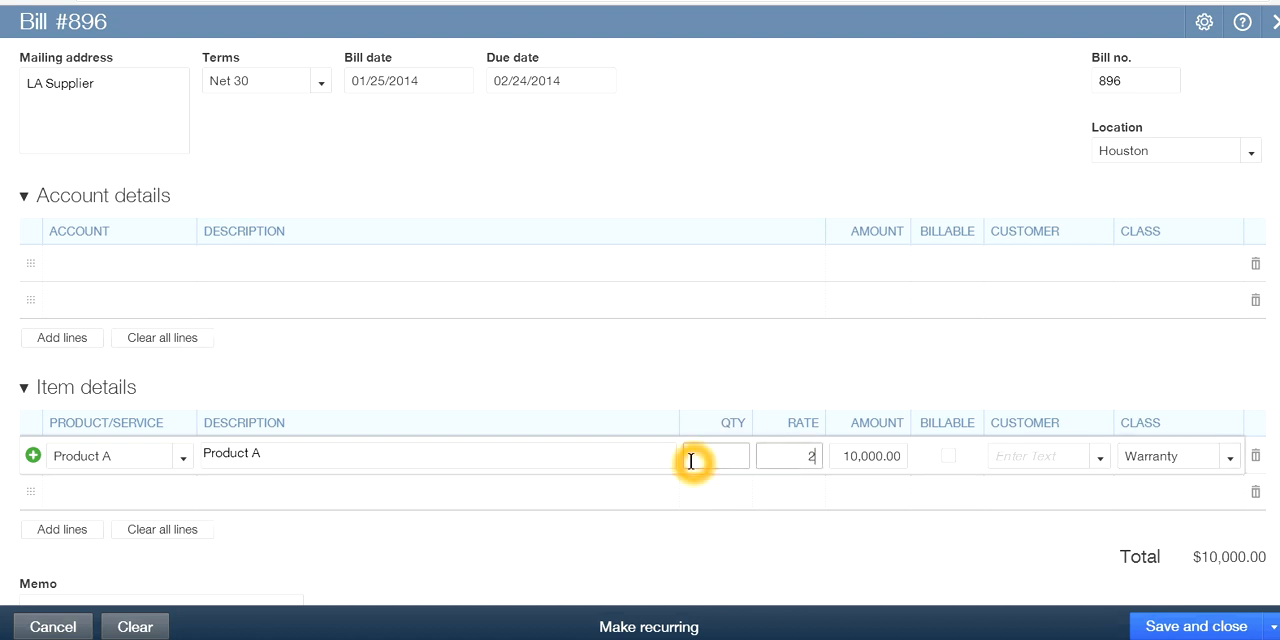
{"action": "type", "text": "00"}
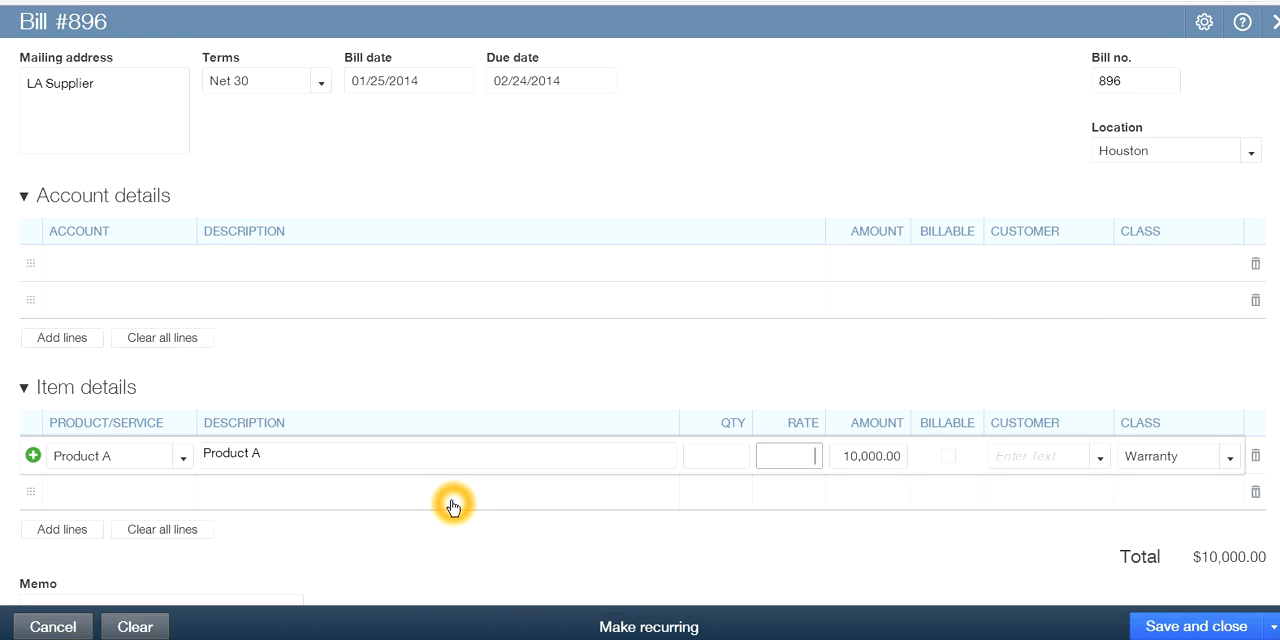
{"action": "left_click", "coordinate": [700, 462]}
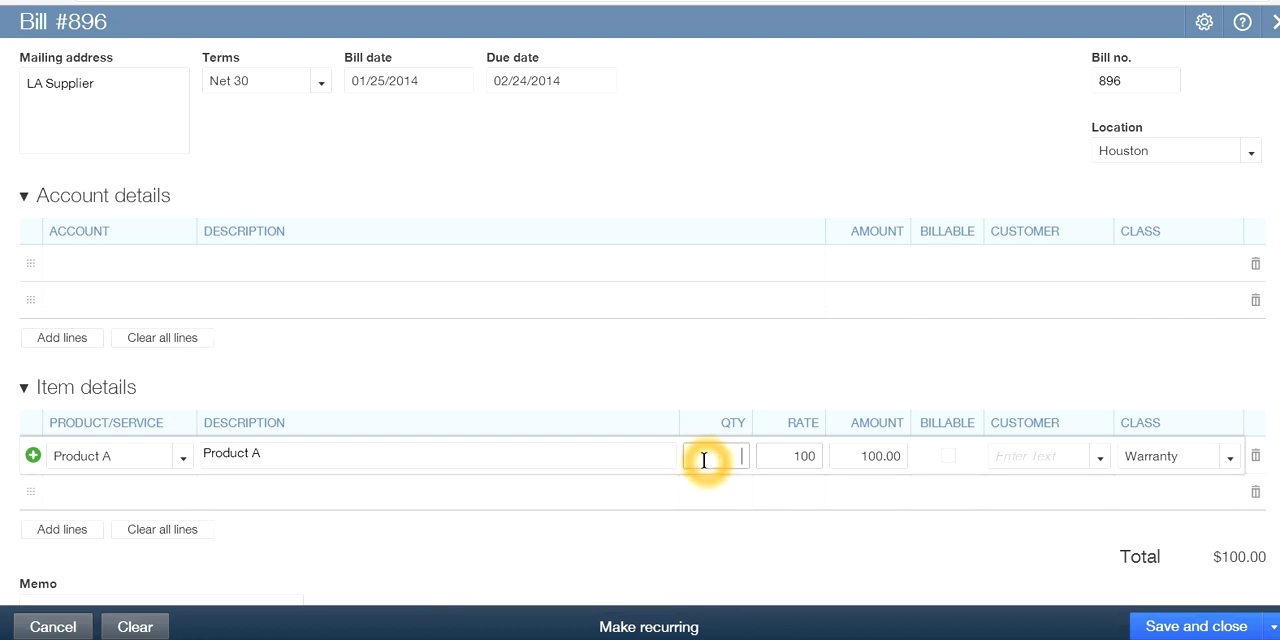
{"action": "type", "text": "200"}
{"action": "left_click", "coordinate": [738, 546]}
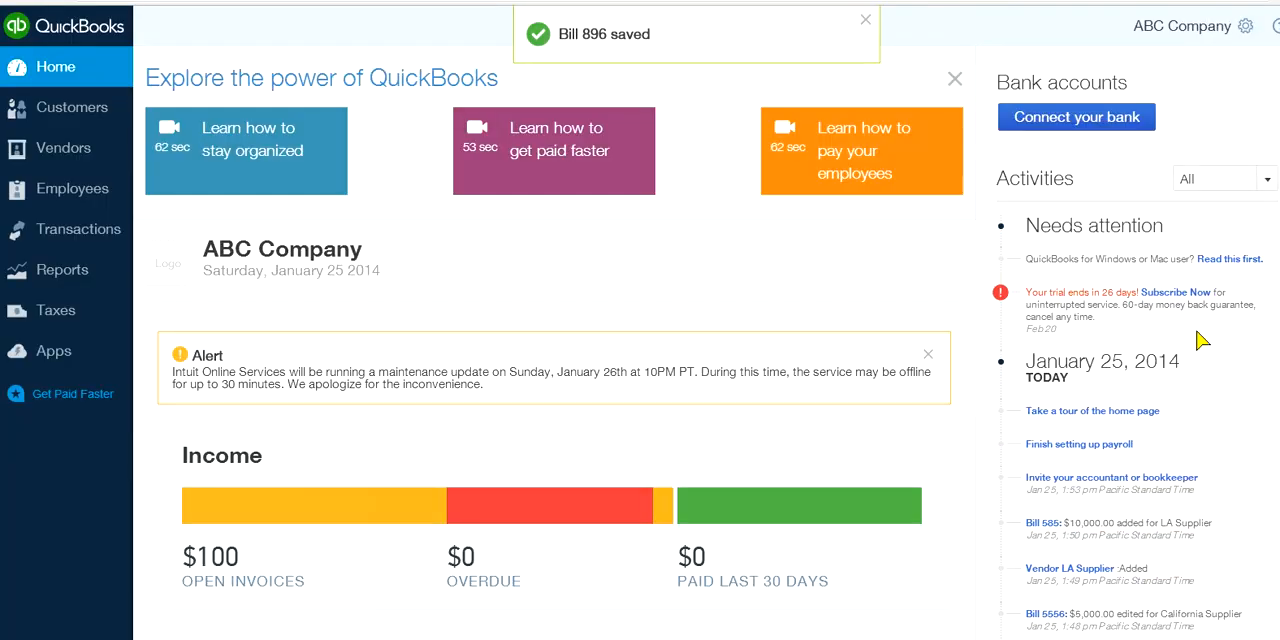
{"action": "left_click", "coordinate": [866, 19]}
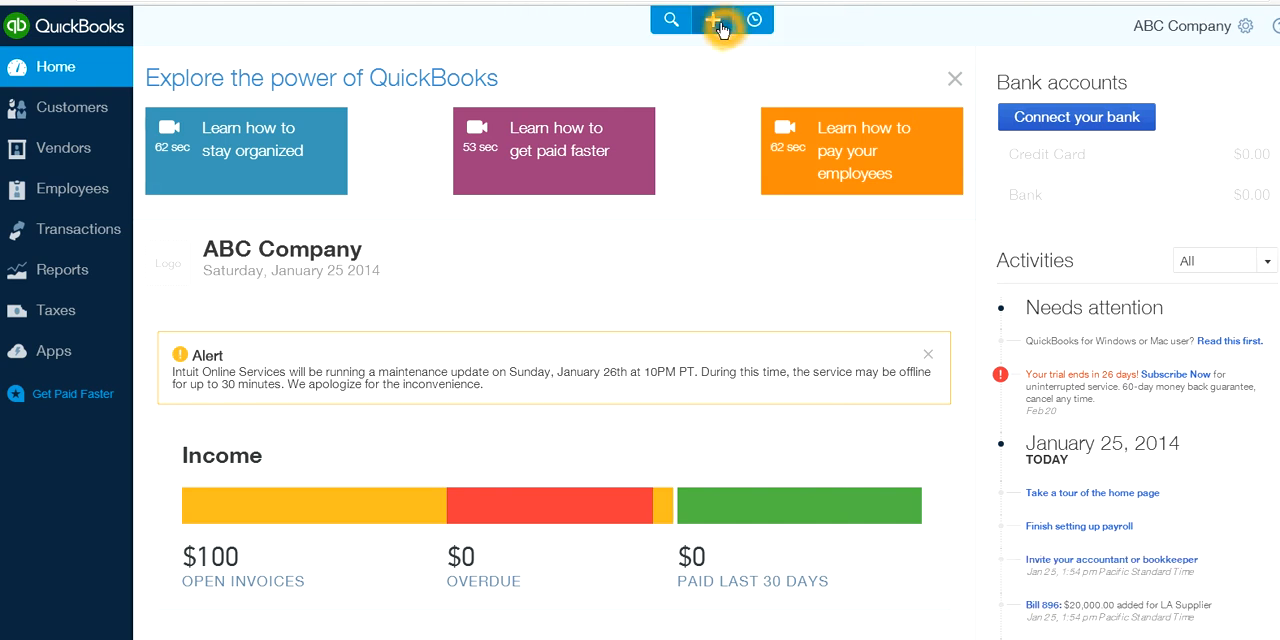
Reopen bill 896 from the recent transactions, review its location, item line and class, and close it
{"action": "left_click", "coordinate": [755, 20]}
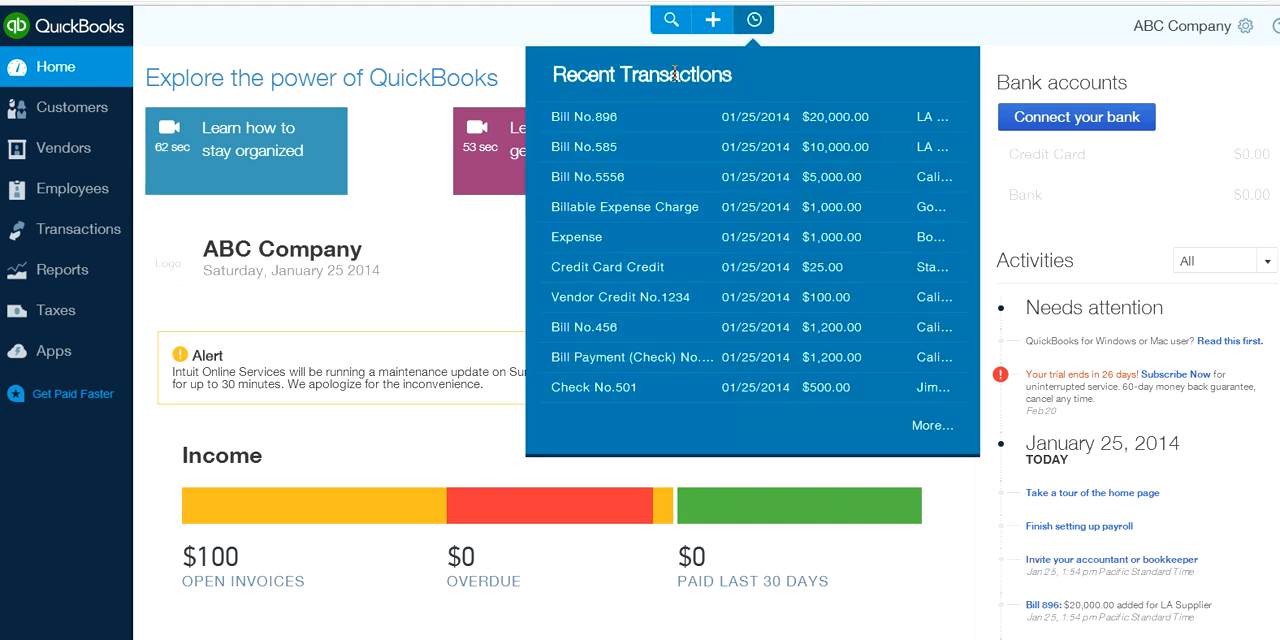
{"action": "left_click", "coordinate": [578, 118]}
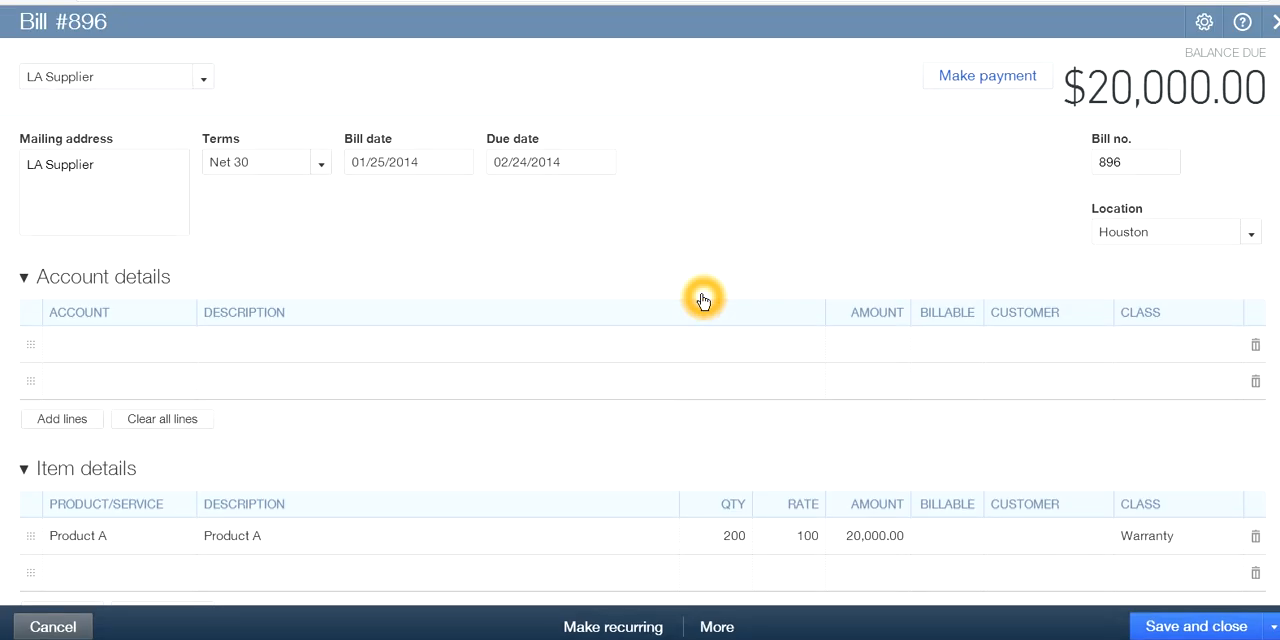
{"action": "scroll", "coordinate": [730, 327], "scroll_direction": "down", "scroll_amount": 1}
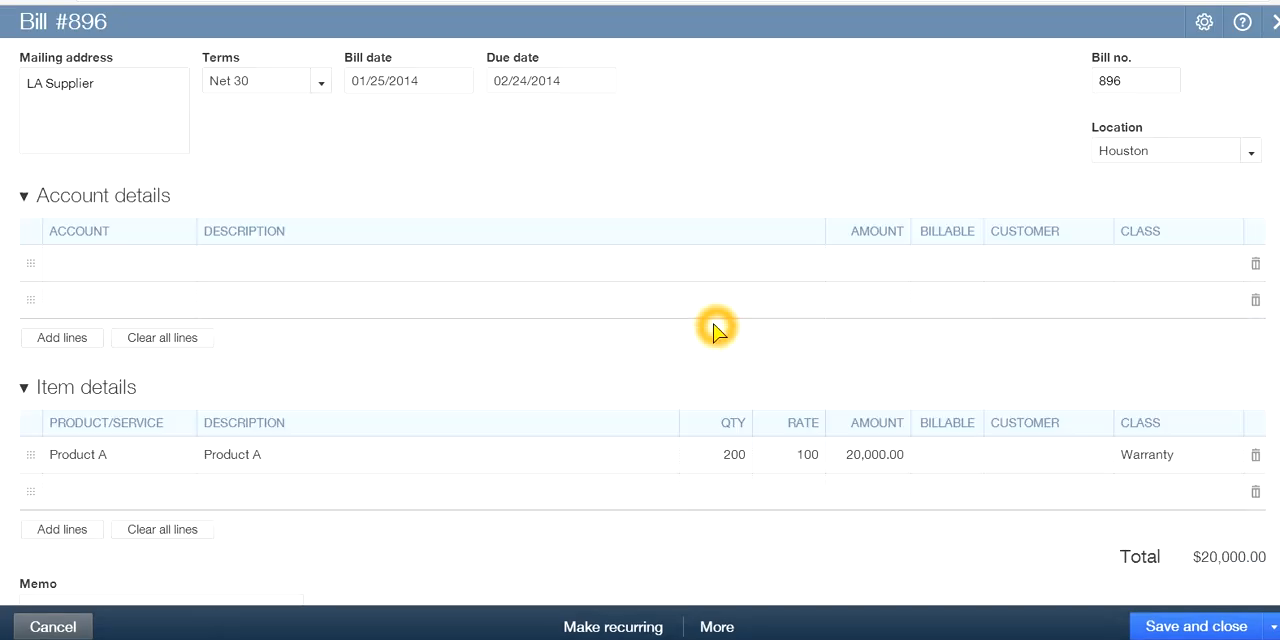
{"action": "left_click", "coordinate": [857, 331]}
{"action": "scroll", "coordinate": [857, 331], "scroll_direction": "up", "scroll_amount": 1}
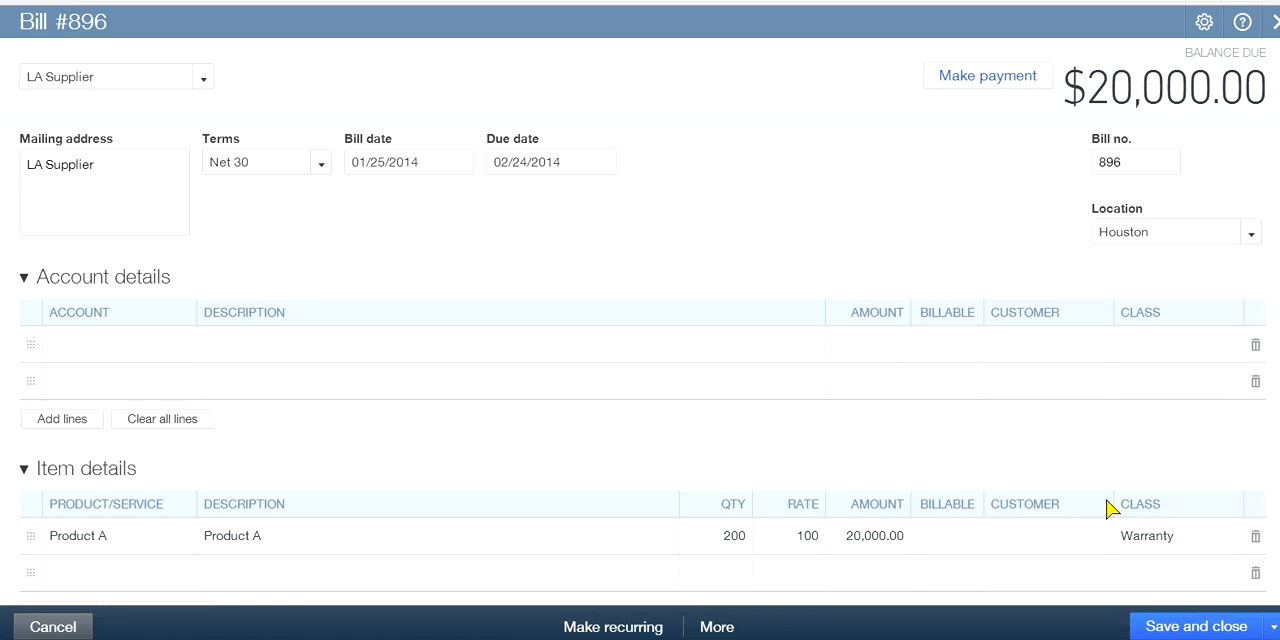
{"action": "left_click", "coordinate": [977, 455]}
{"action": "left_click", "coordinate": [986, 457]}
{"action": "left_click", "coordinate": [1095, 155]}
{"action": "left_click", "coordinate": [1133, 231]}
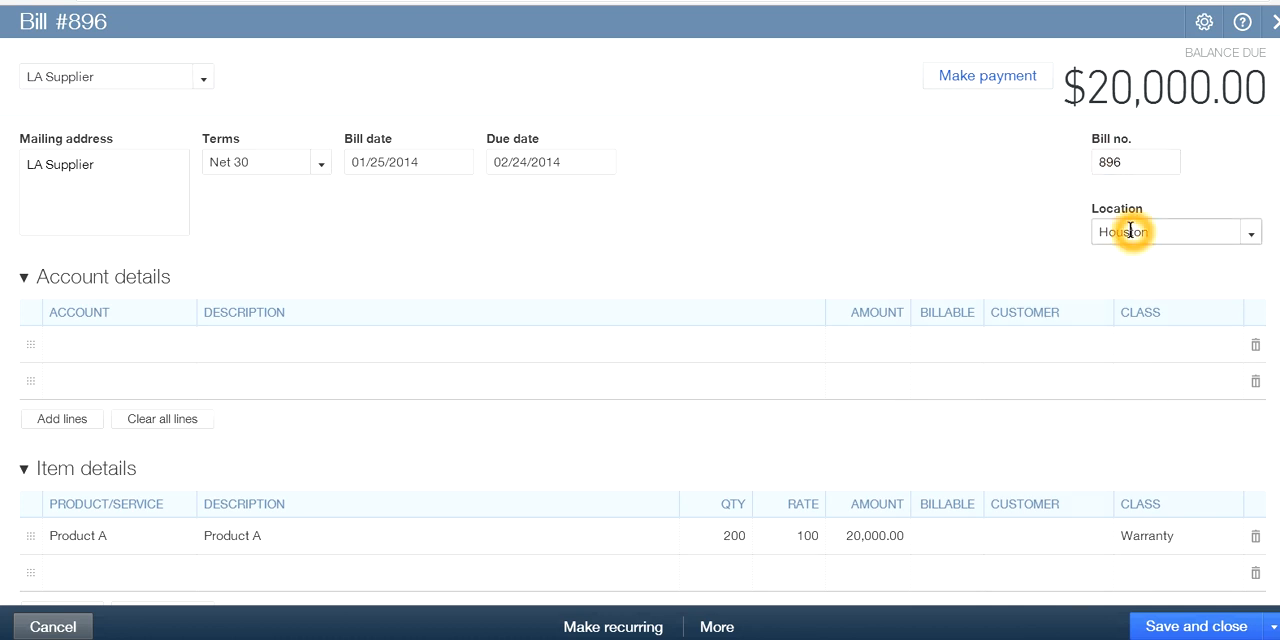
{"action": "left_click", "coordinate": [1071, 420]}
{"action": "scroll", "coordinate": [1035, 412], "scroll_direction": "down", "scroll_amount": 1}
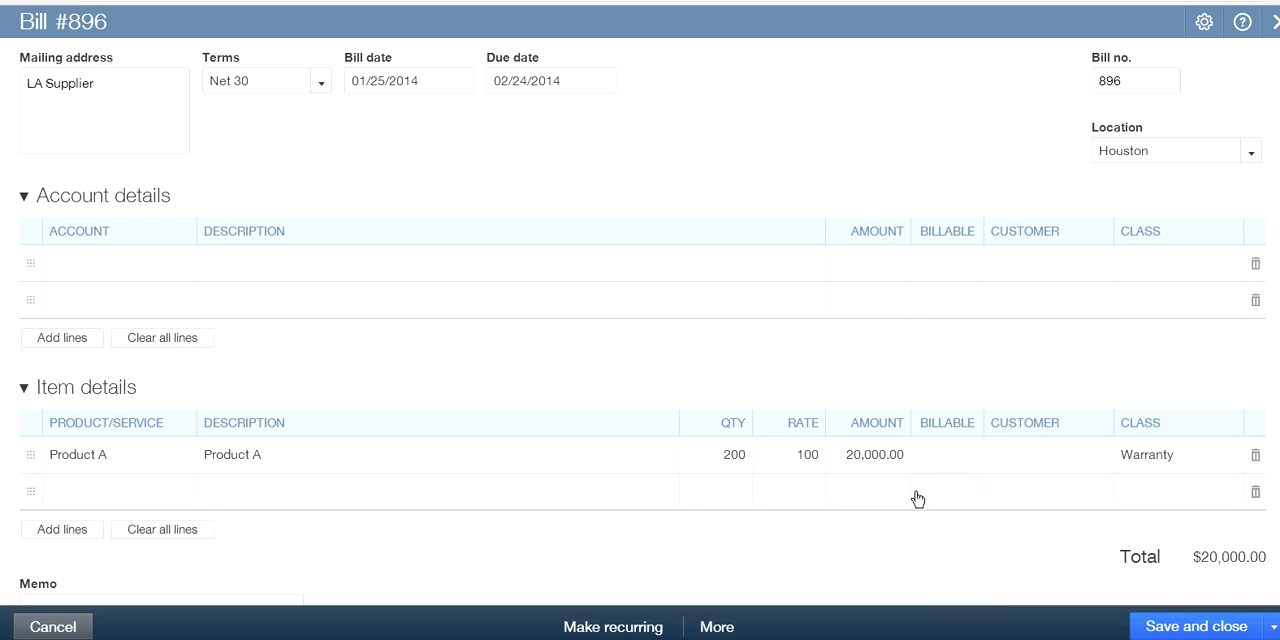
{"action": "left_click", "coordinate": [1203, 489]}
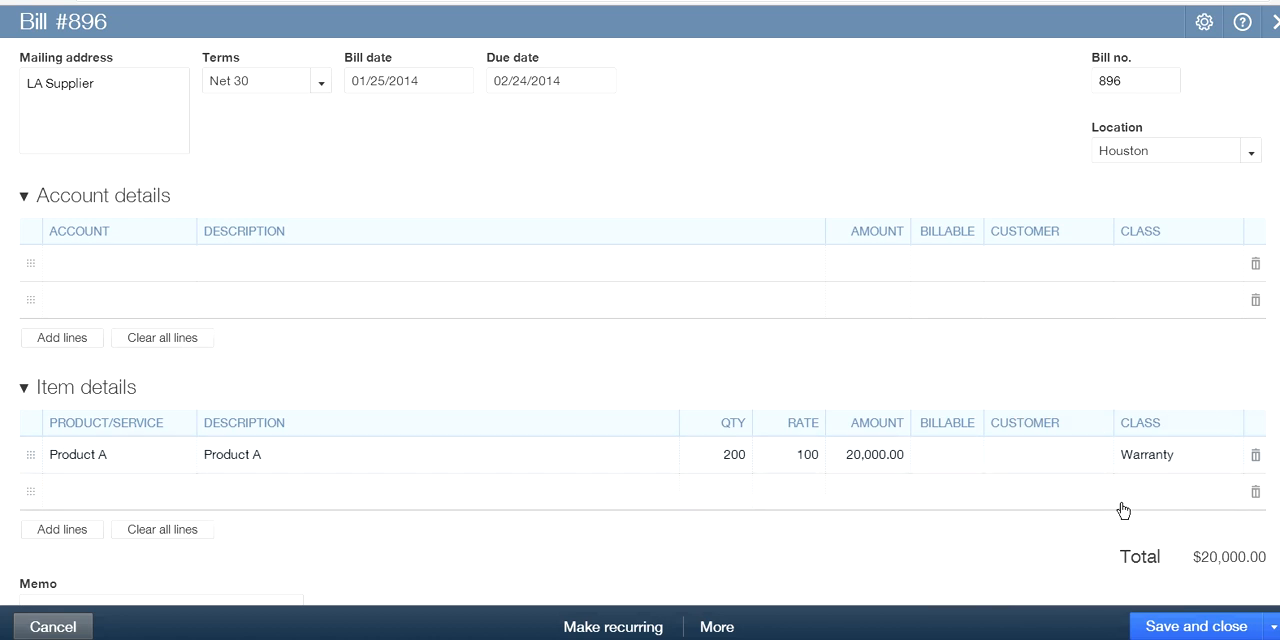
{"action": "scroll", "coordinate": [918, 332], "scroll_direction": "up", "scroll_amount": 1}
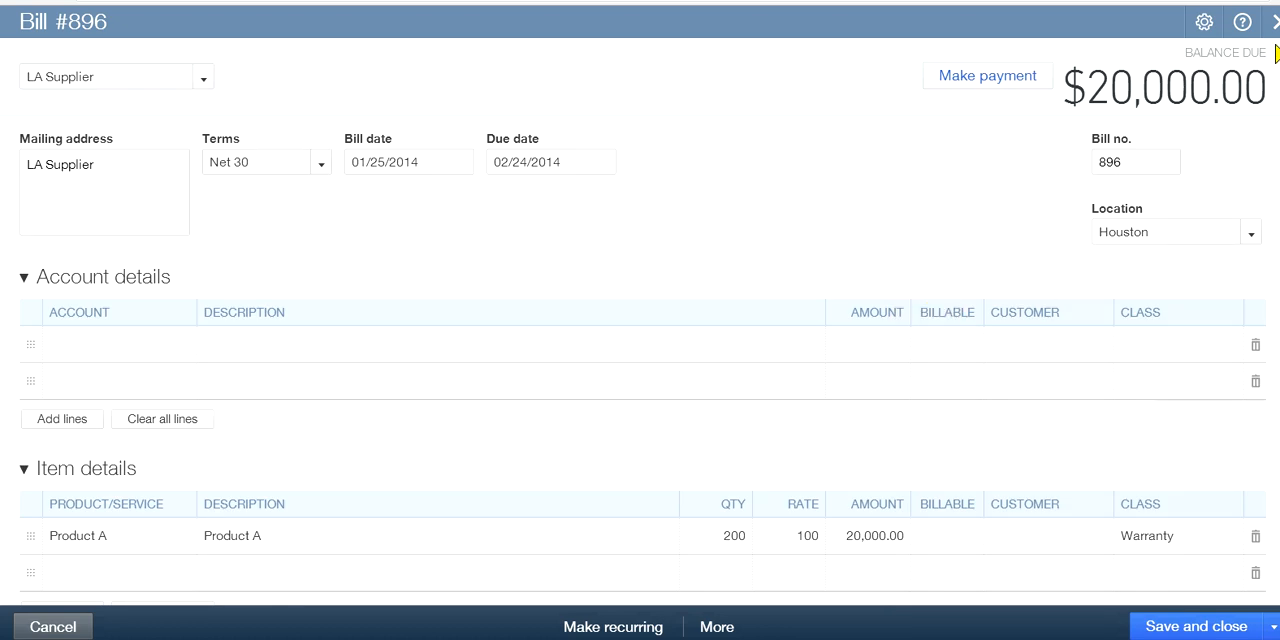
{"action": "left_click", "coordinate": [1275, 30]}
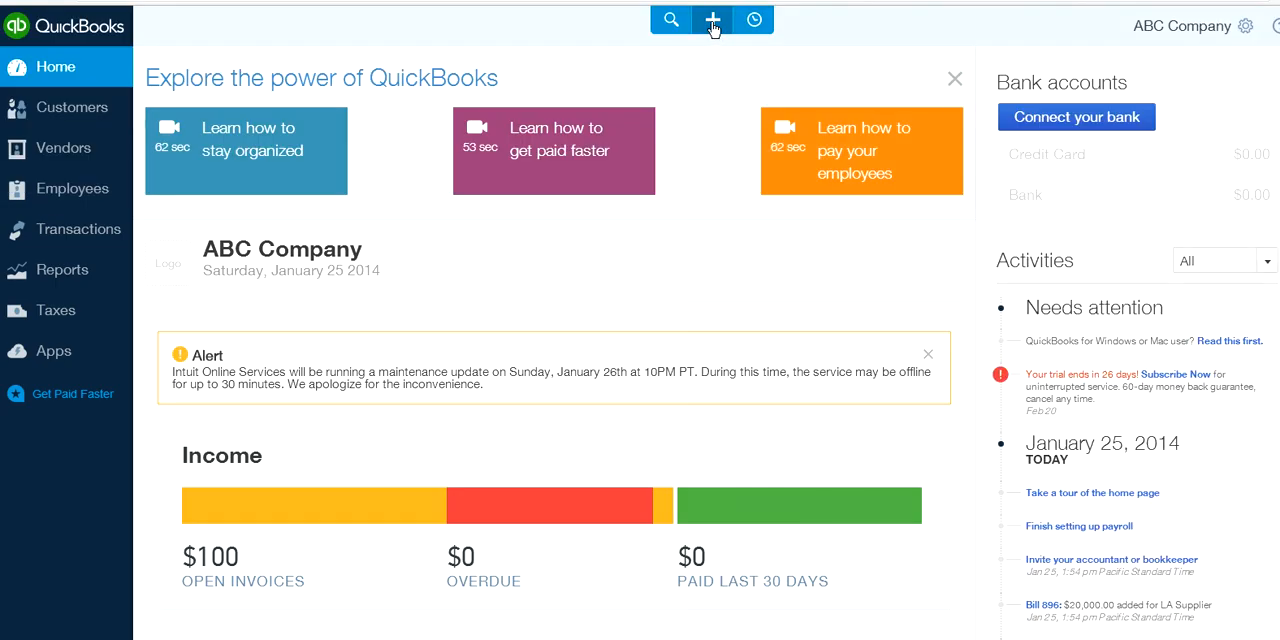
Start a new purchase order, choosing California Supplier and then LA Supplier as the vendor
{"action": "left_click", "coordinate": [712, 21]}
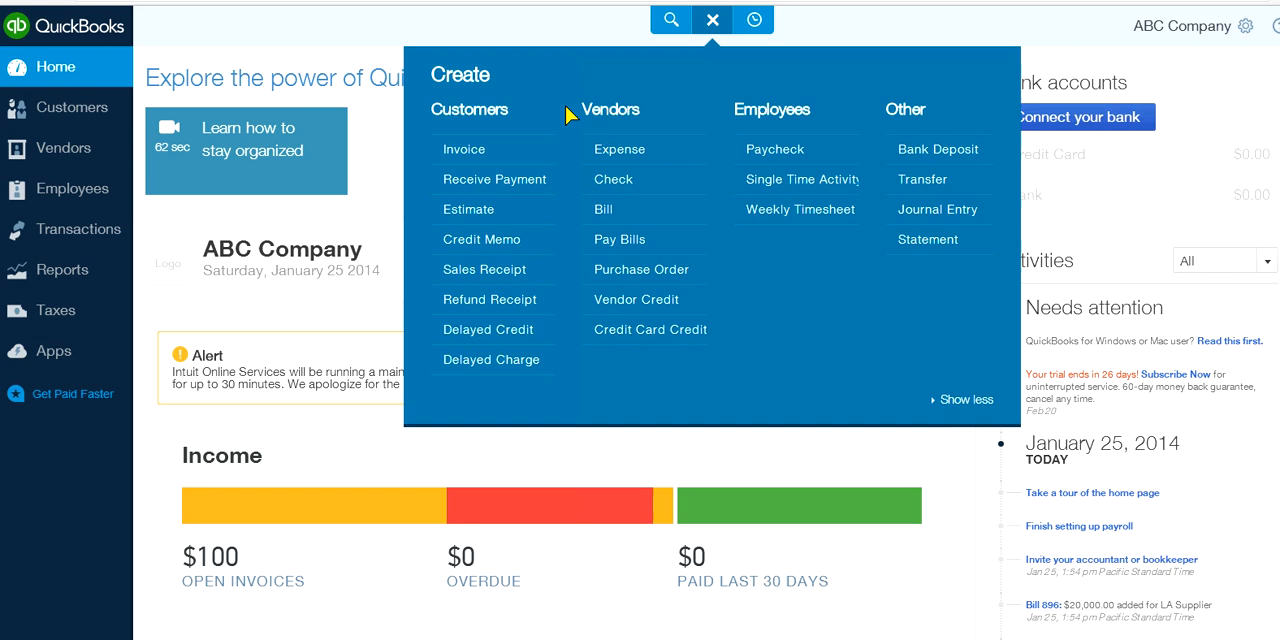
{"action": "left_click", "coordinate": [669, 277]}
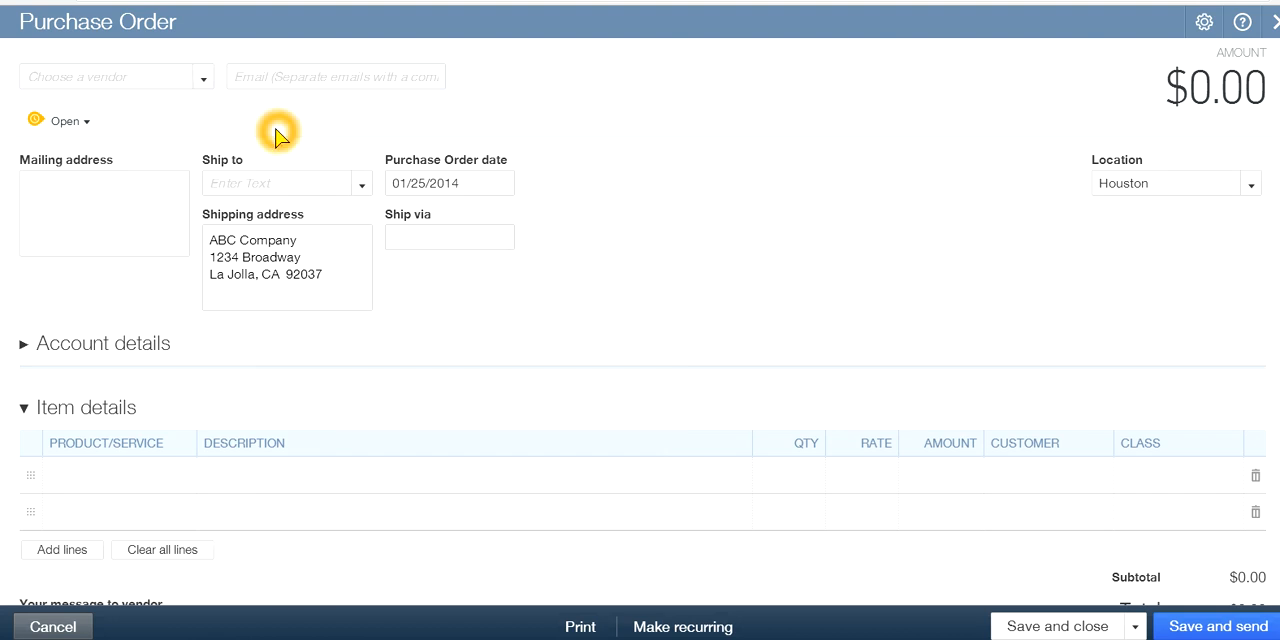
{"action": "left_click", "coordinate": [203, 80]}
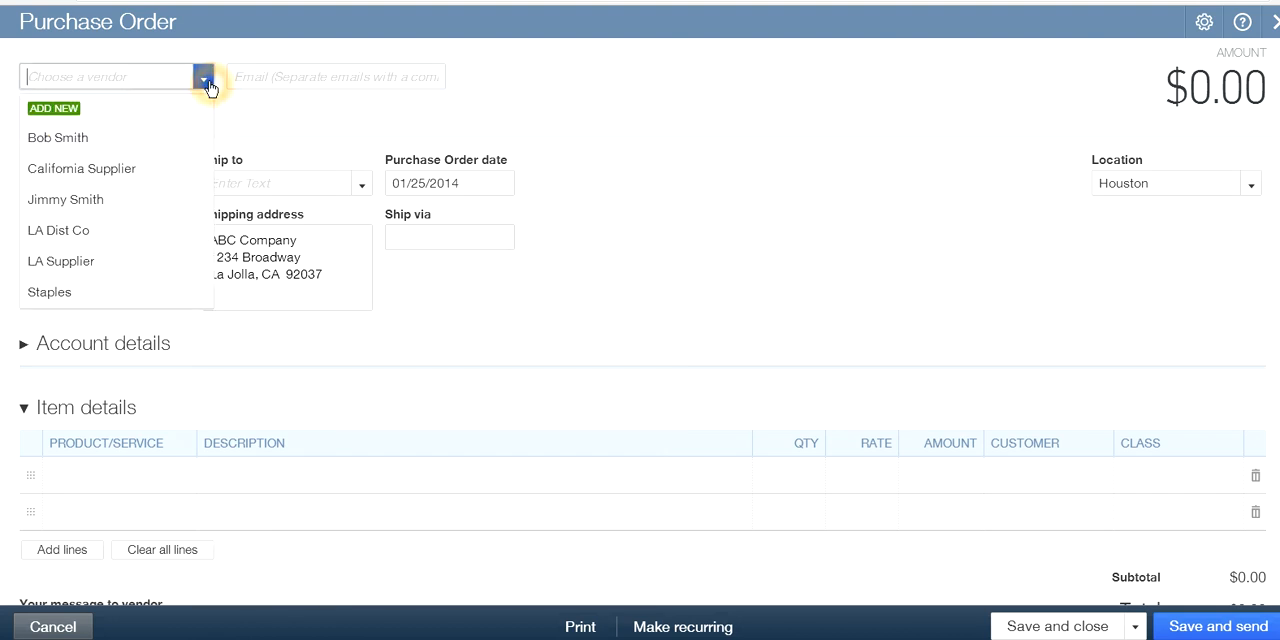
{"action": "left_click", "coordinate": [126, 169]}
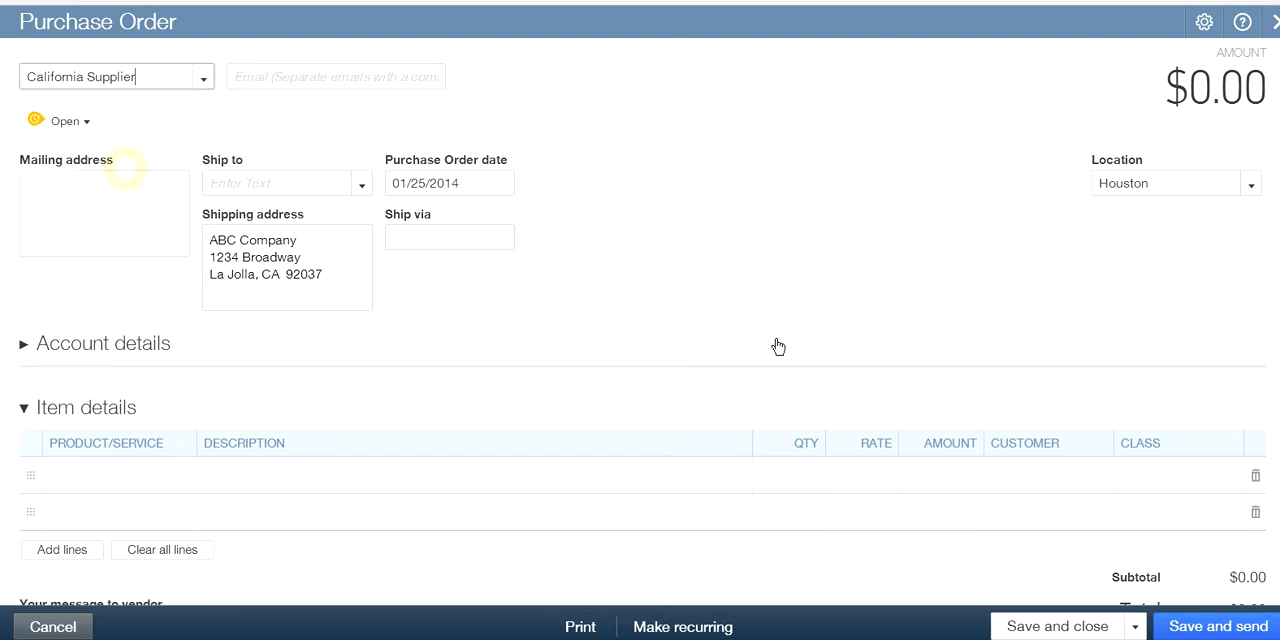
{"action": "left_click", "coordinate": [116, 479]}
{"action": "left_click", "coordinate": [198, 79]}
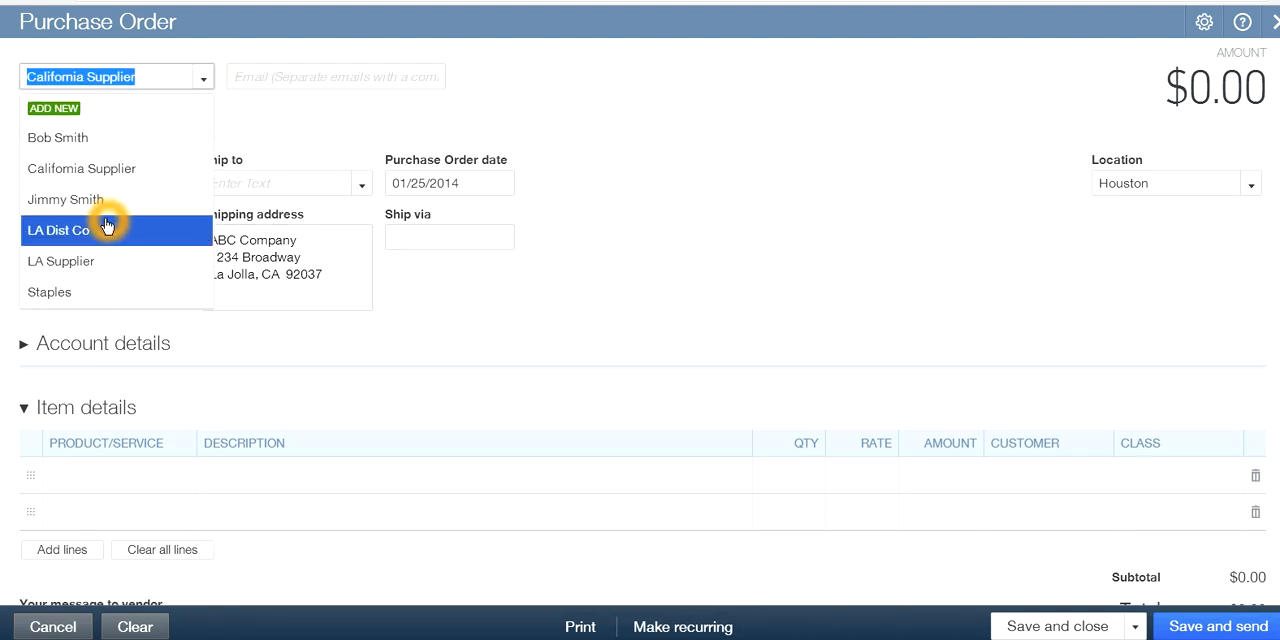
{"action": "left_click", "coordinate": [92, 265]}
Add a Product A item line with quantity 200 to the LA Supplier purchase order
{"action": "left_click", "coordinate": [114, 480]}
{"action": "left_click", "coordinate": [183, 480]}
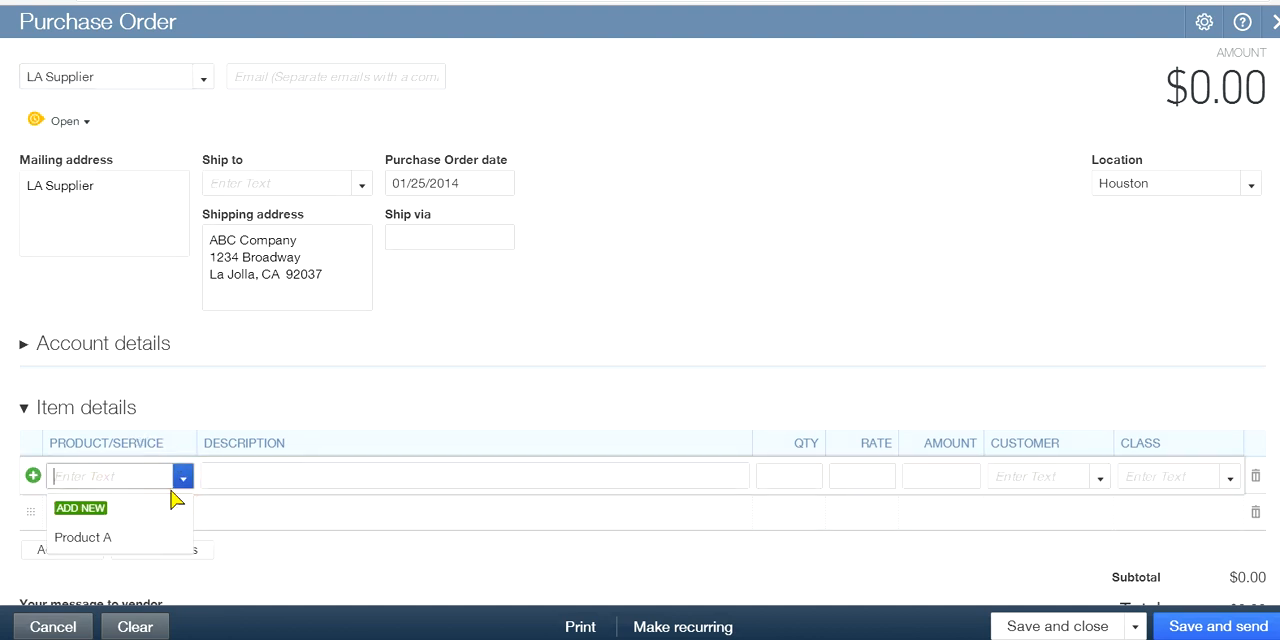
{"action": "left_click", "coordinate": [84, 535]}
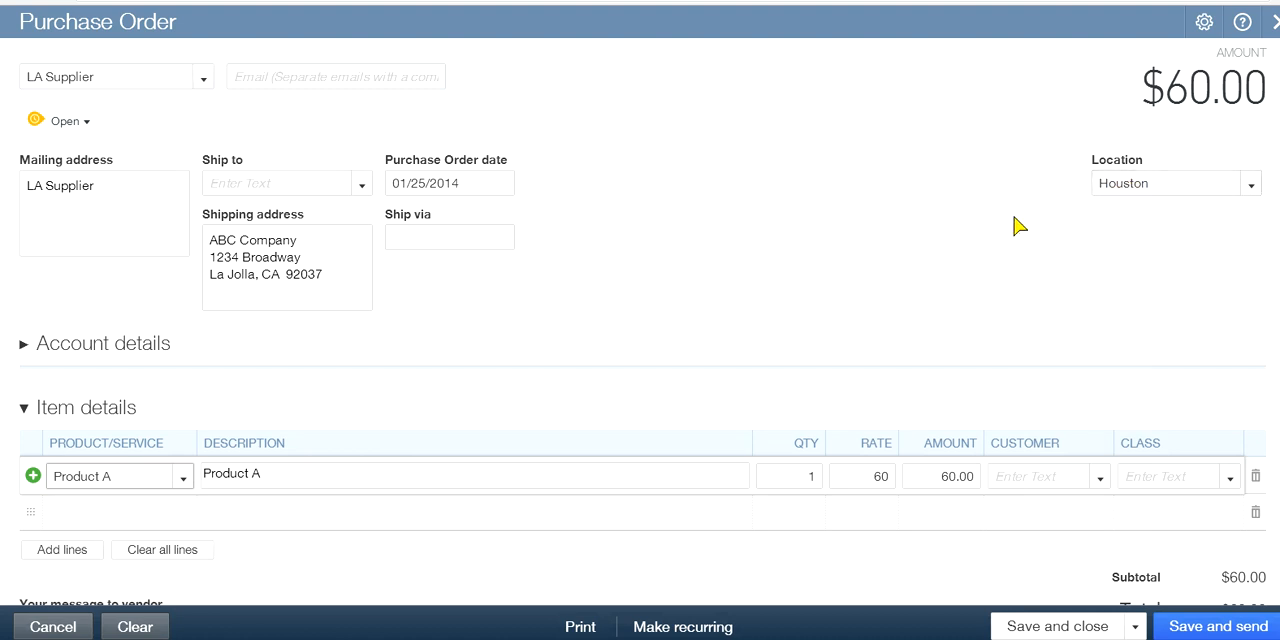
{"action": "double_click", "coordinate": [814, 476]}
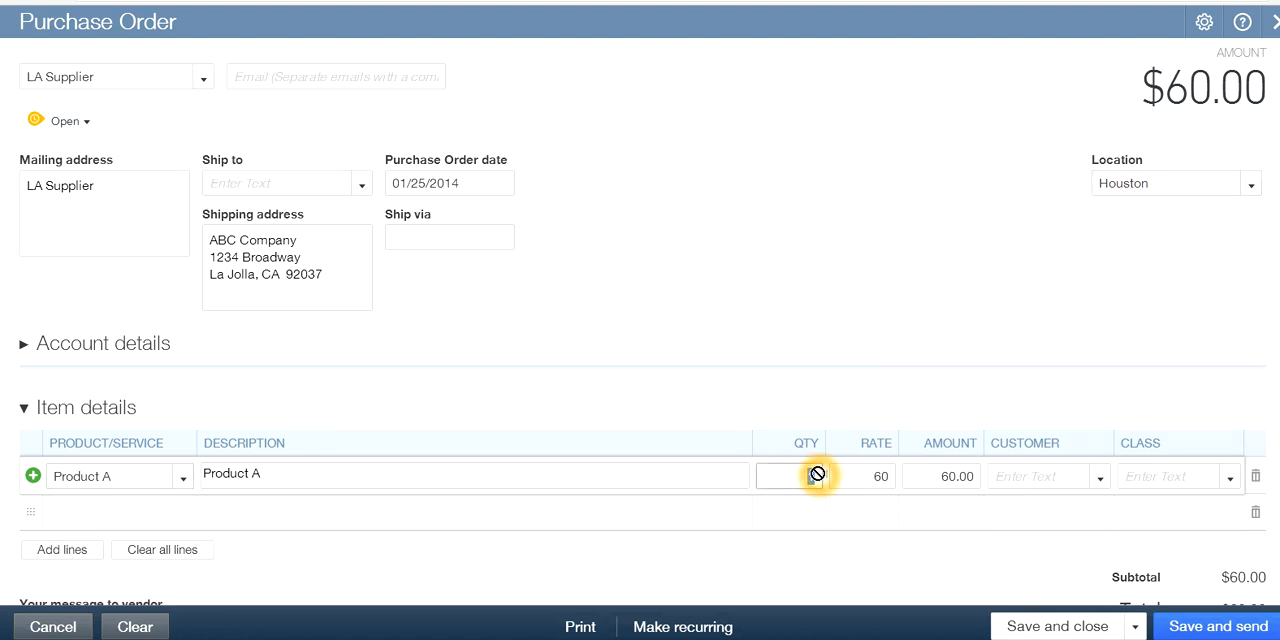
{"action": "type", "text": "200"}
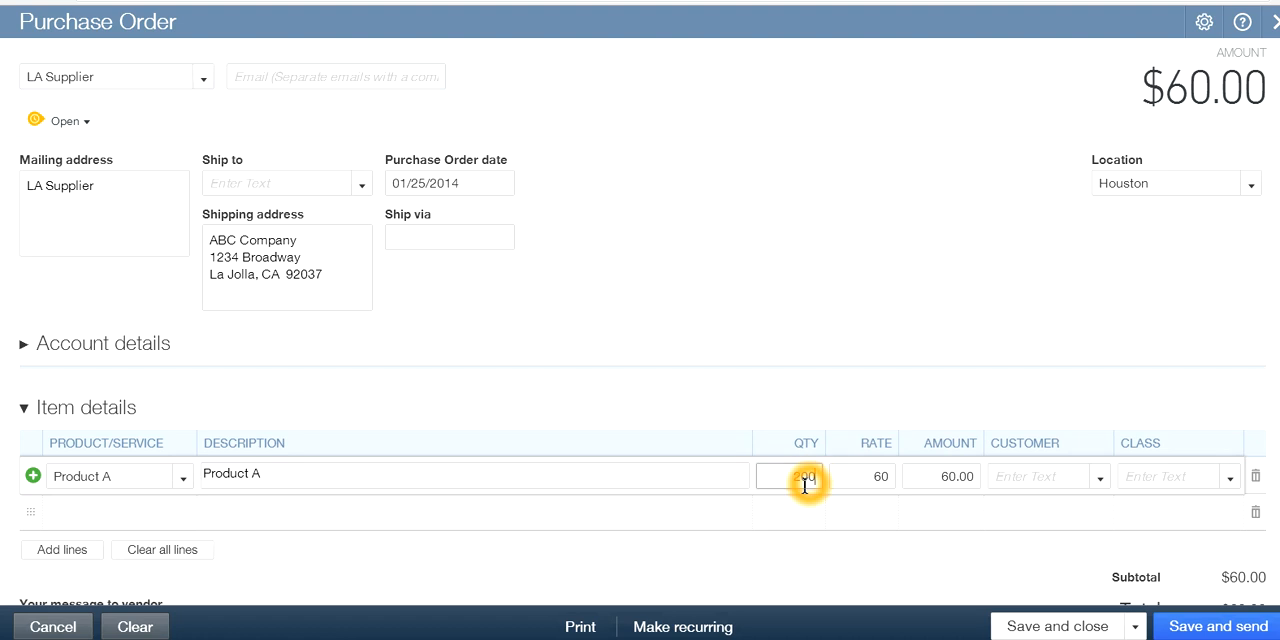
{"action": "left_click", "coordinate": [858, 540]}
{"action": "left_click", "coordinate": [908, 515]}
{"action": "left_click", "coordinate": [903, 487]}
Set the class of the purchase order's Product A line to Warranty, and save and close the order
{"action": "left_click", "coordinate": [1063, 634]}
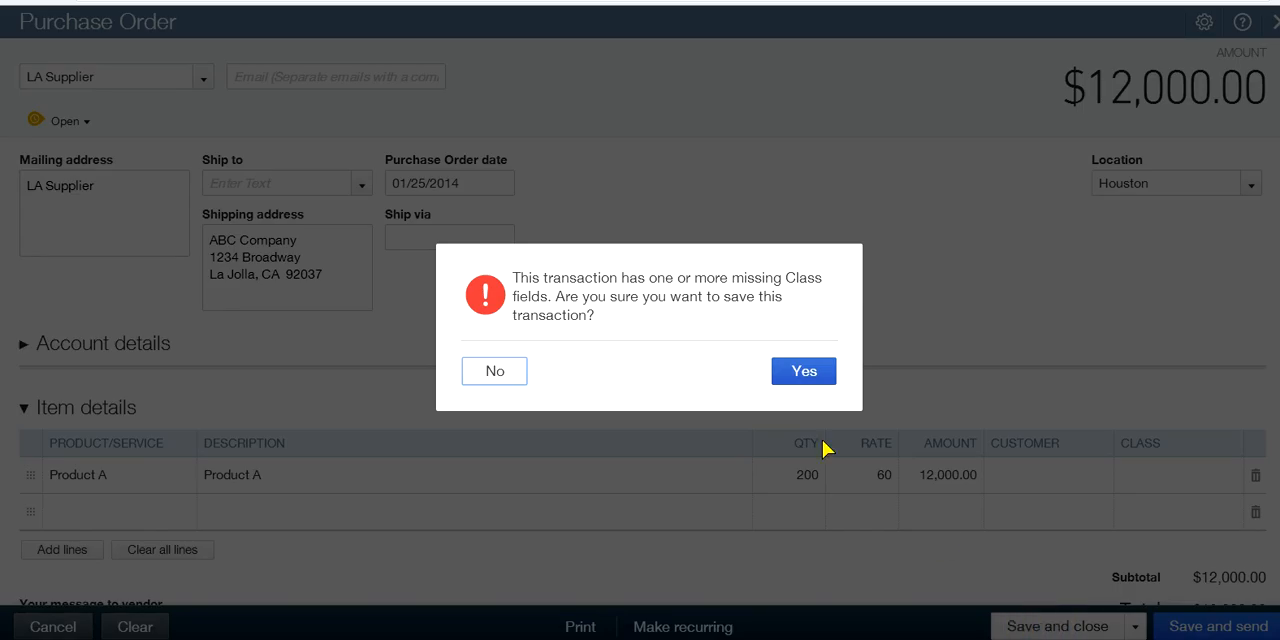
{"action": "left_click", "coordinate": [507, 378]}
{"action": "left_click", "coordinate": [1150, 507]}
{"action": "left_click", "coordinate": [1163, 476]}
{"action": "left_click", "coordinate": [1229, 477]}
{"action": "left_click", "coordinate": [1150, 441]}
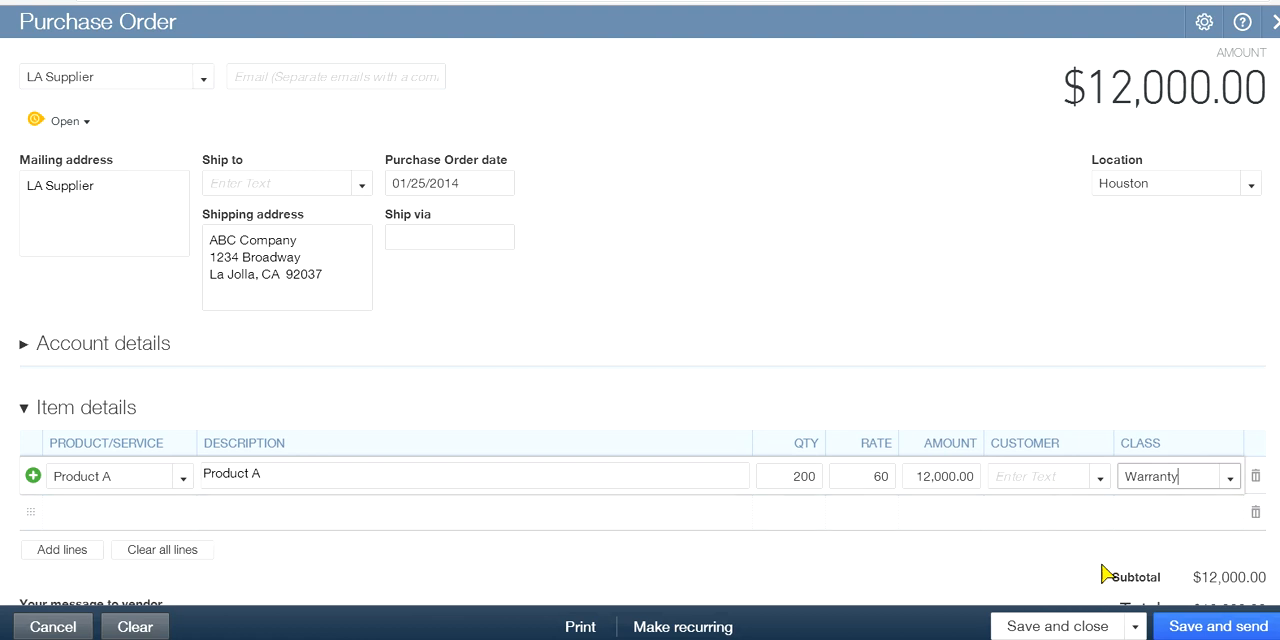
{"action": "left_click", "coordinate": [1048, 626]}
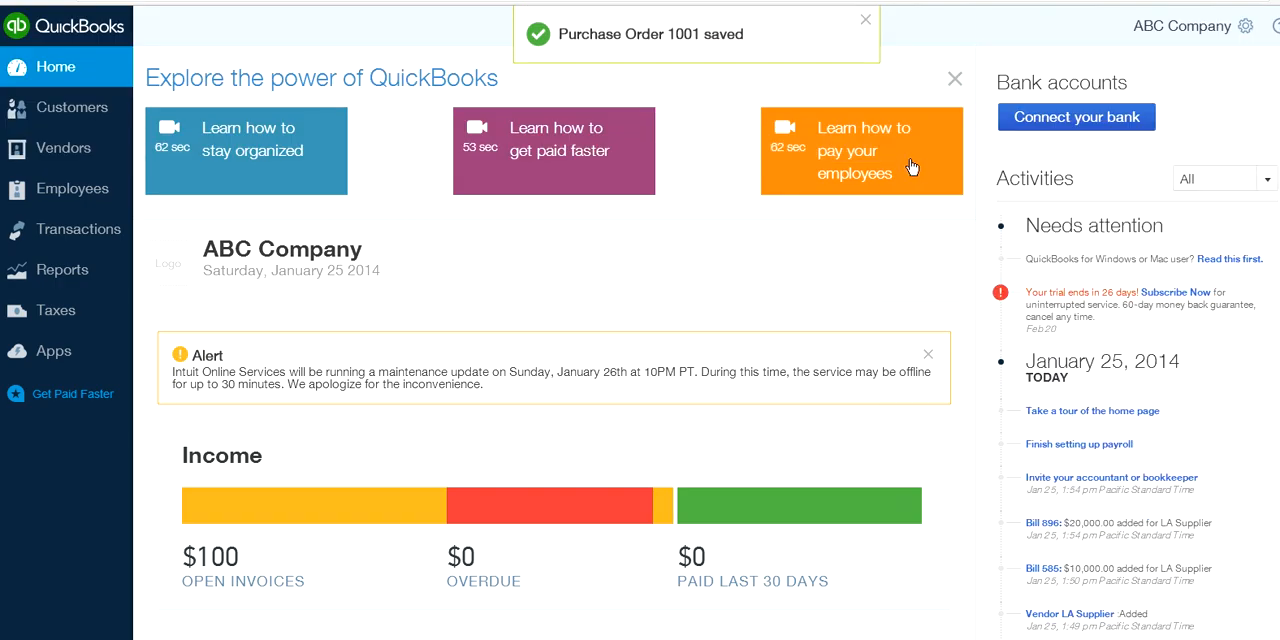
{"action": "left_click", "coordinate": [867, 21]}
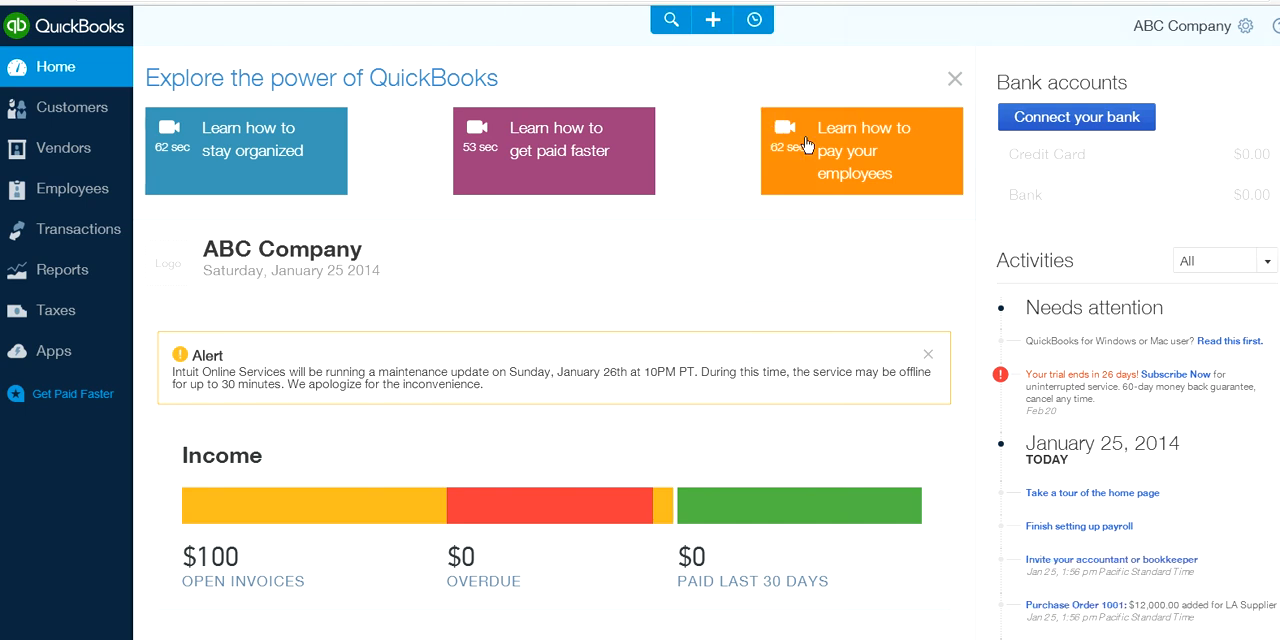
{"action": "left_click", "coordinate": [713, 22]}
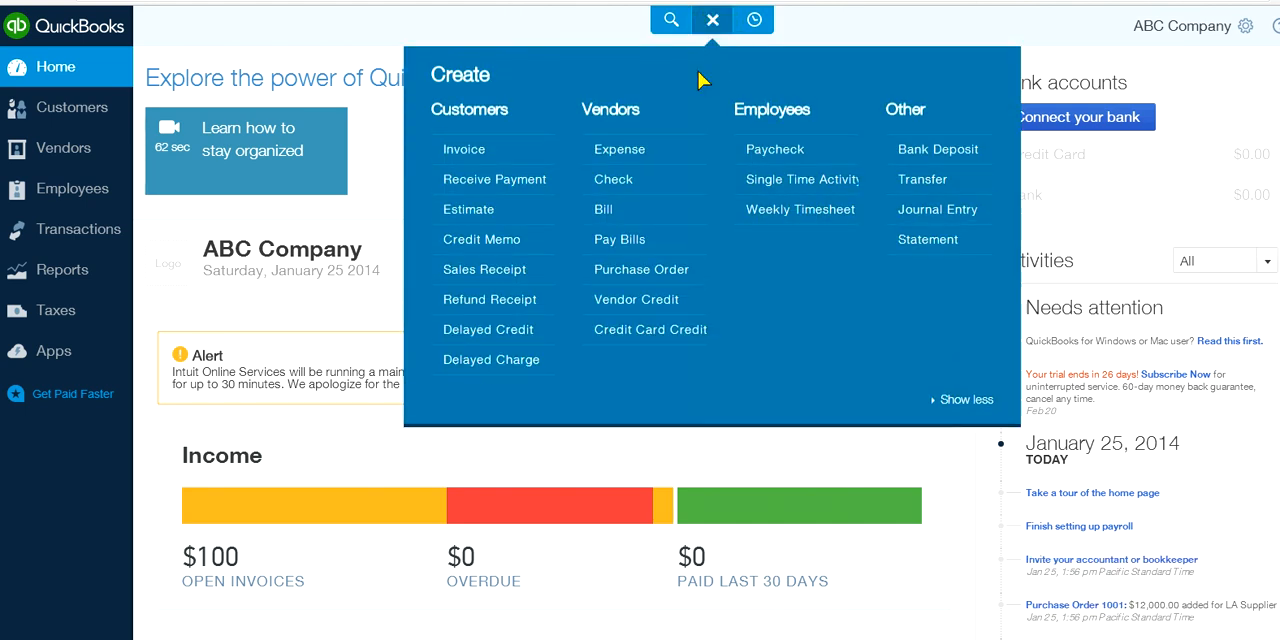
{"action": "left_click", "coordinate": [660, 219]}
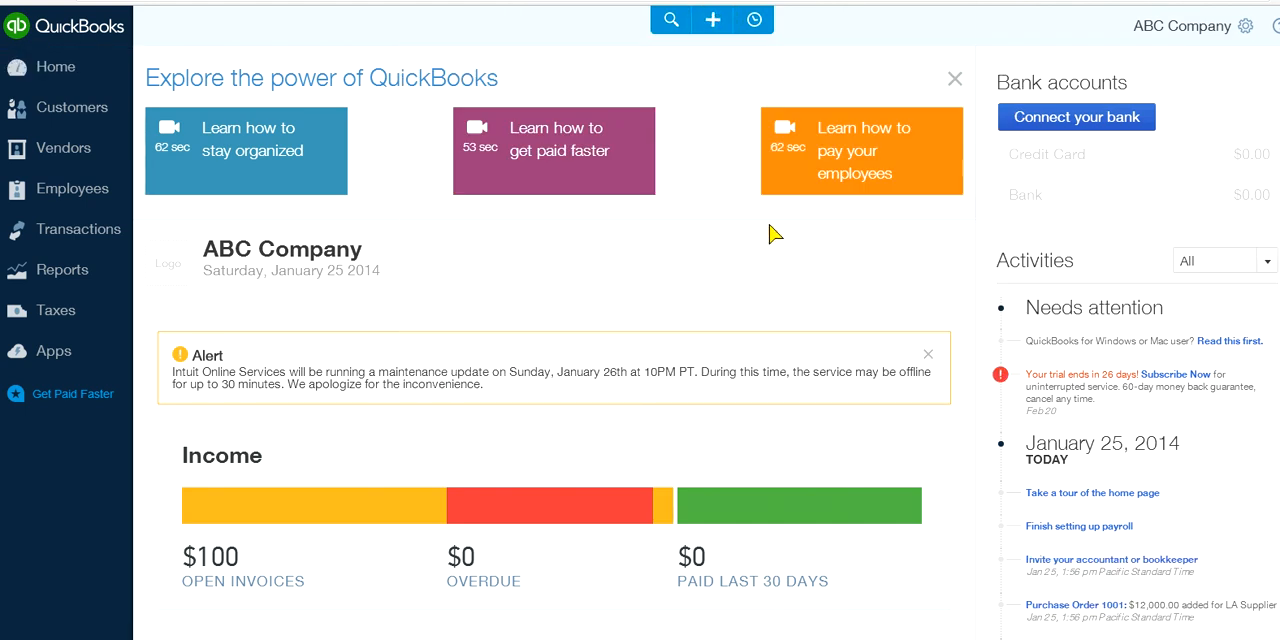
{"action": "left_click", "coordinate": [222, 73]}
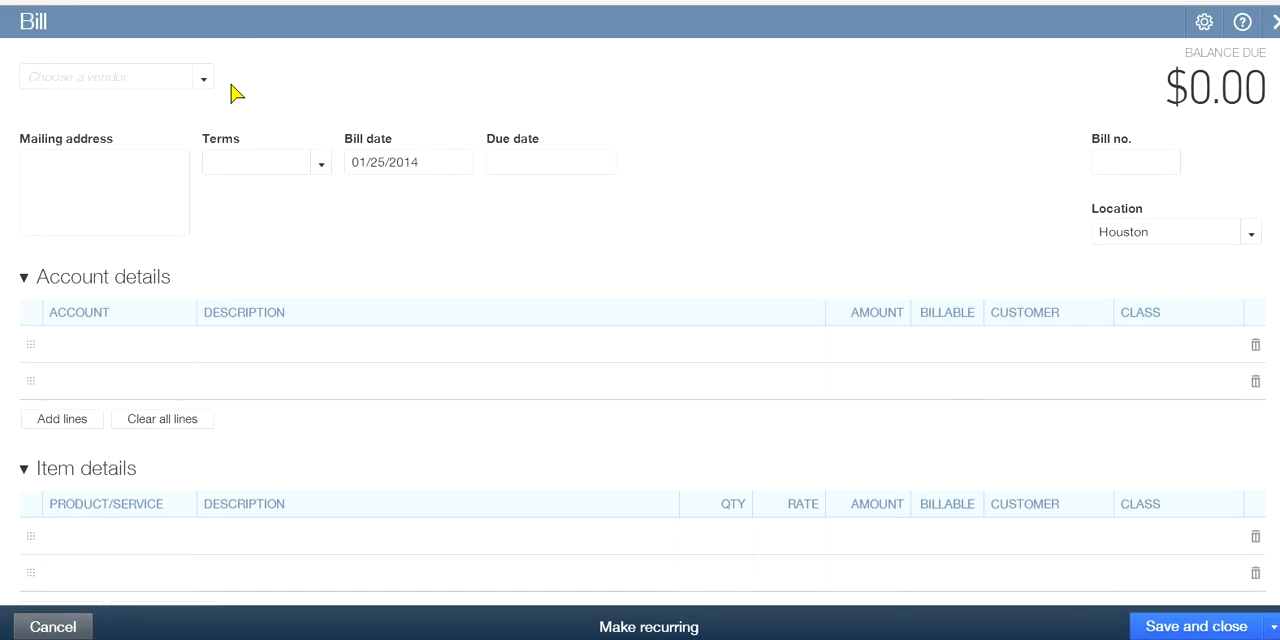
{"action": "left_click", "coordinate": [204, 82]}
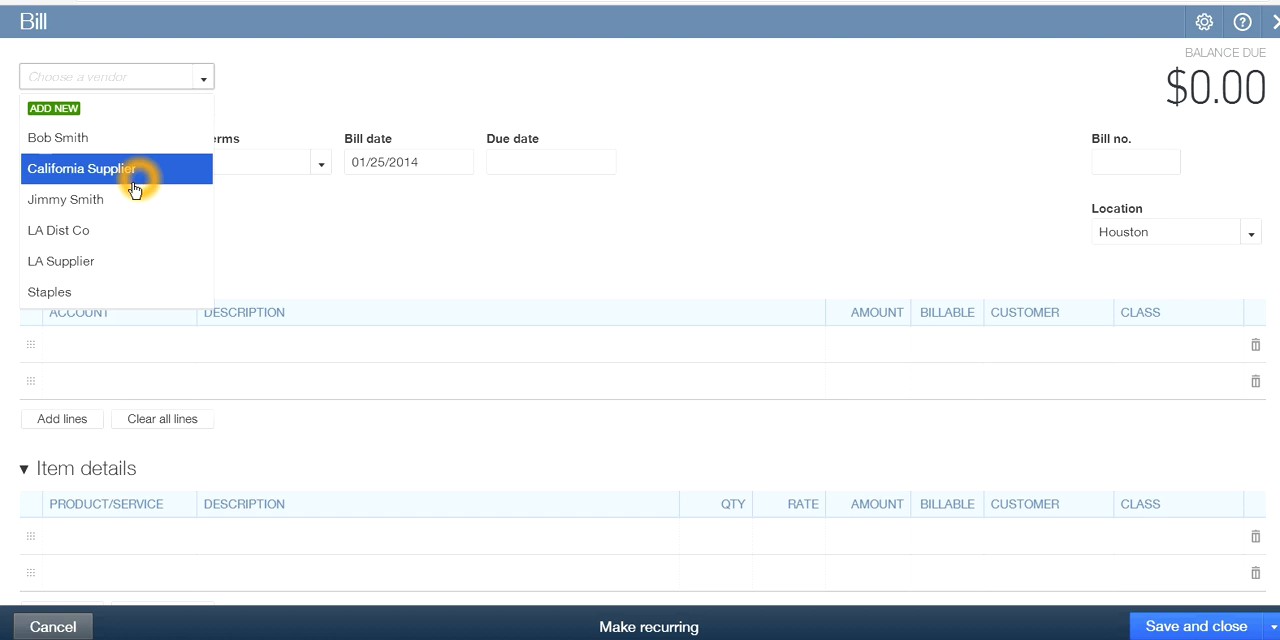
{"action": "left_click", "coordinate": [118, 261]}
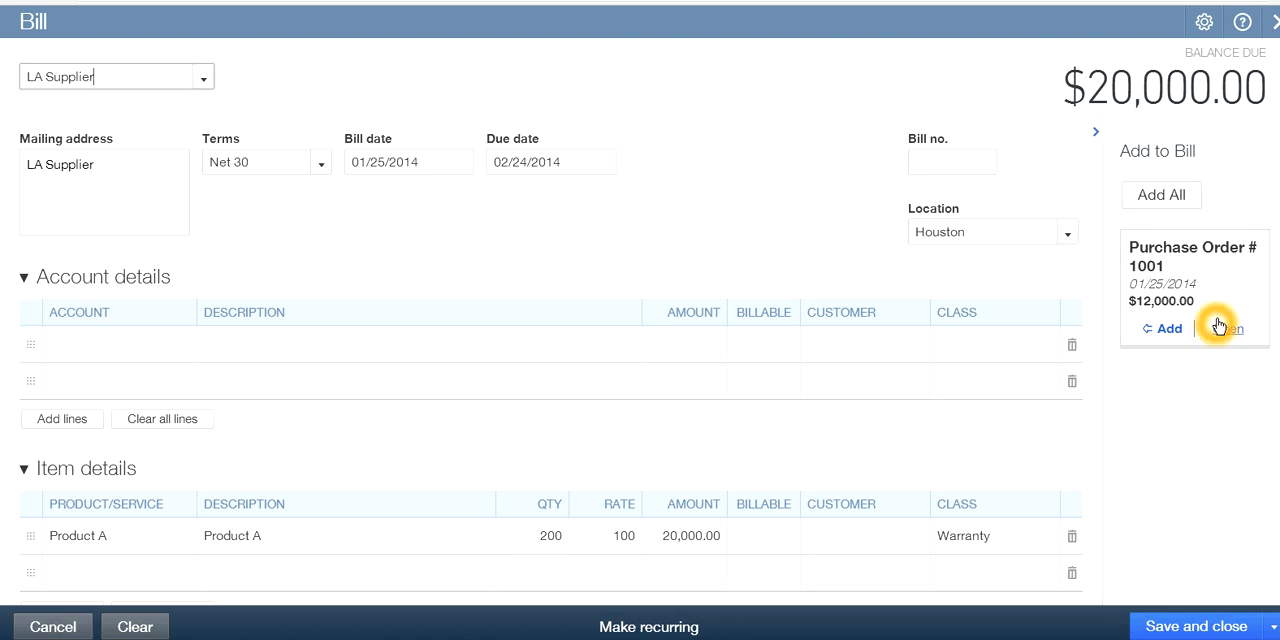
{"action": "left_click", "coordinate": [1171, 330]}
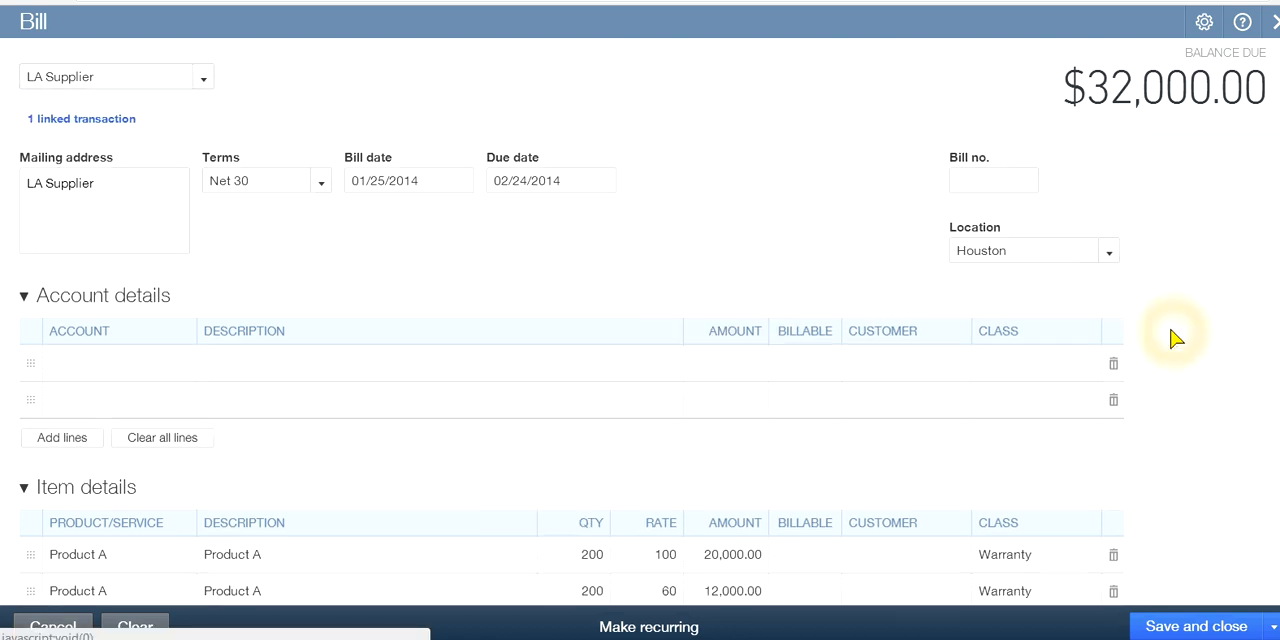
{"action": "scroll", "coordinate": [1081, 431], "scroll_direction": "down", "scroll_amount": 1}
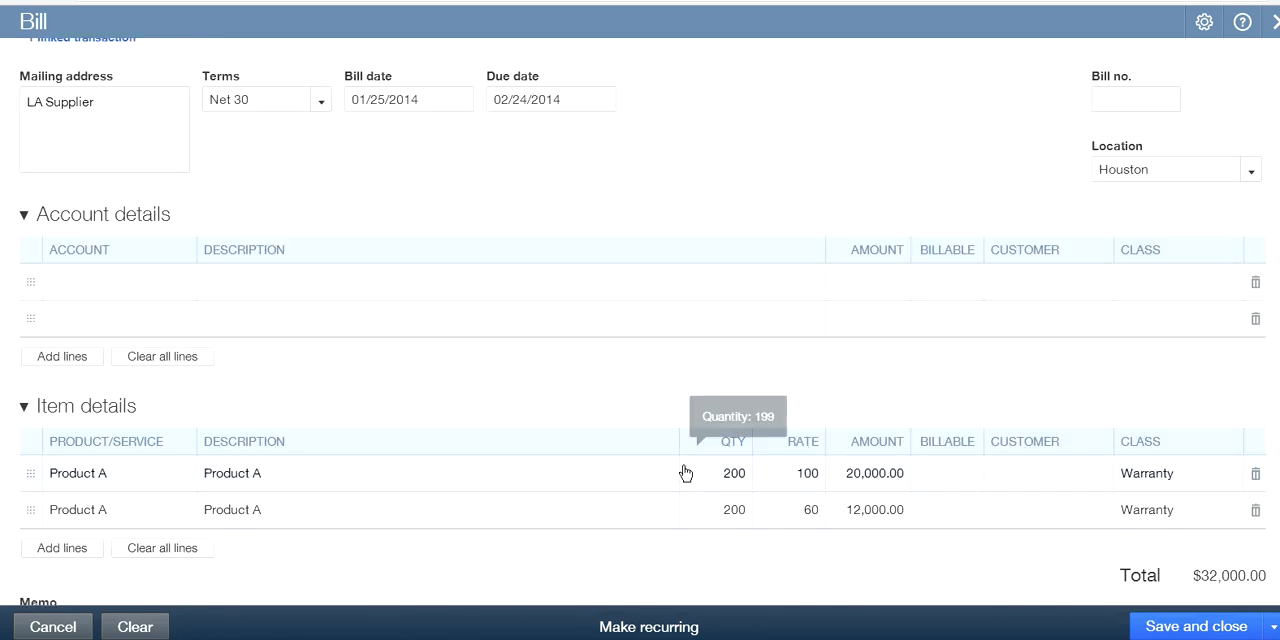
{"action": "left_click", "coordinate": [129, 471]}
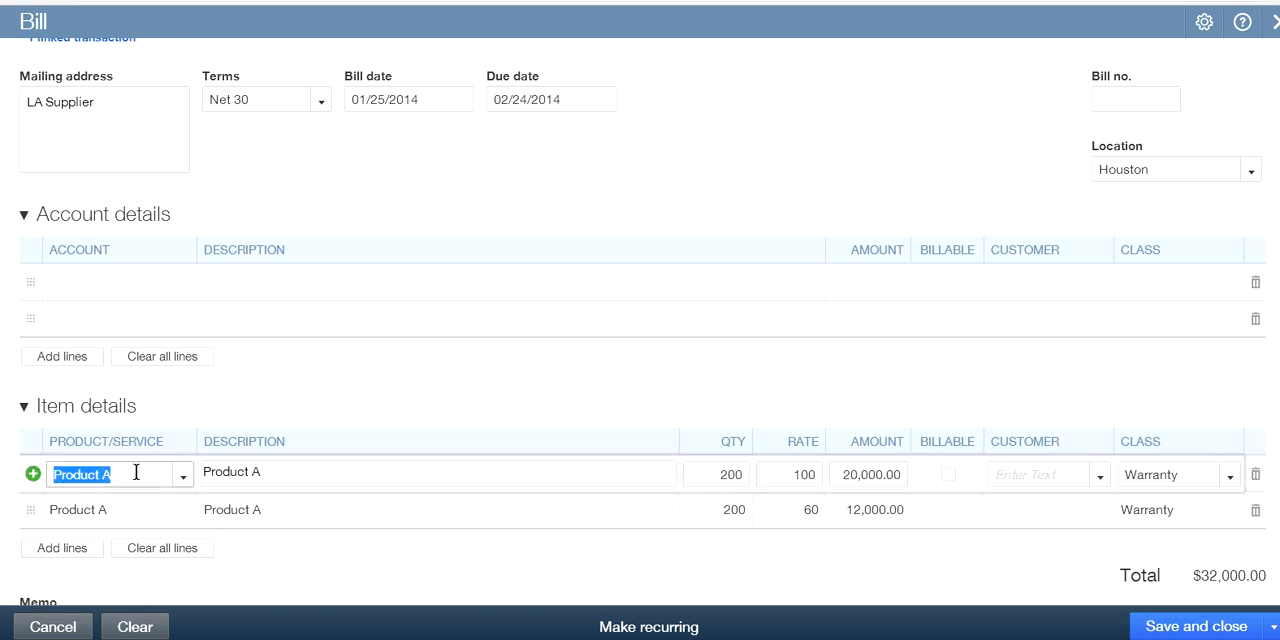
{"action": "left_click", "coordinate": [137, 550]}
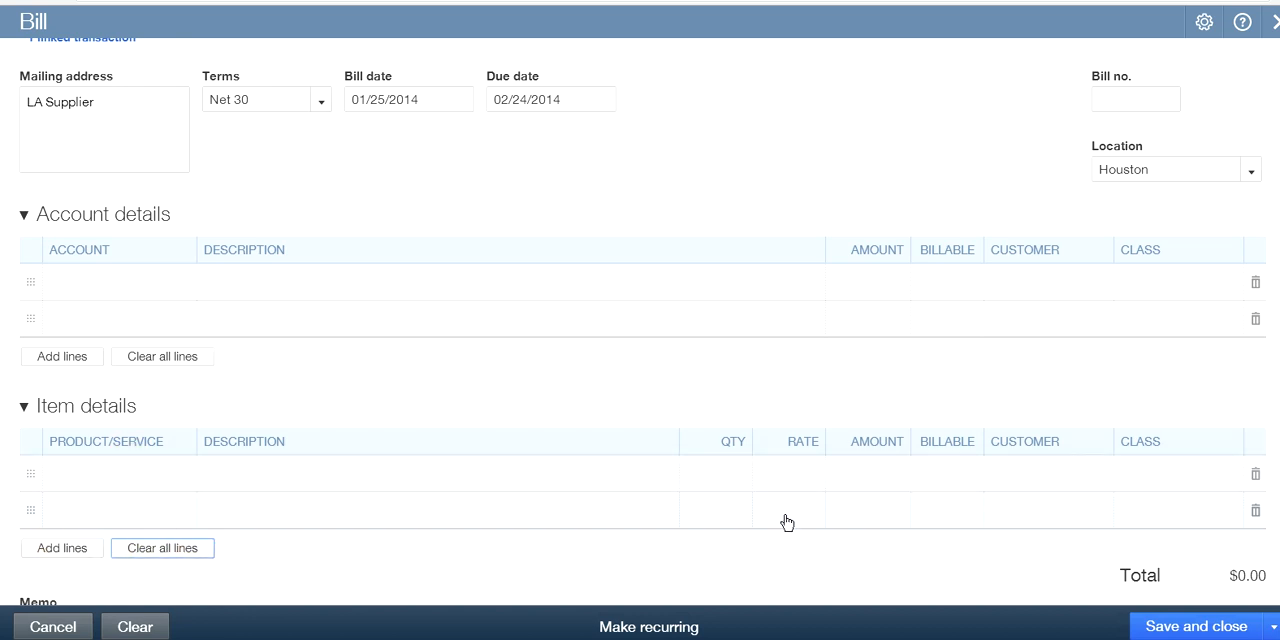
{"action": "scroll", "coordinate": [823, 543], "scroll_direction": "down", "scroll_amount": 2}
{"action": "scroll", "coordinate": [780, 535], "scroll_direction": "up", "scroll_amount": 2}
{"action": "scroll", "coordinate": [667, 503], "scroll_direction": "down", "scroll_amount": 1}
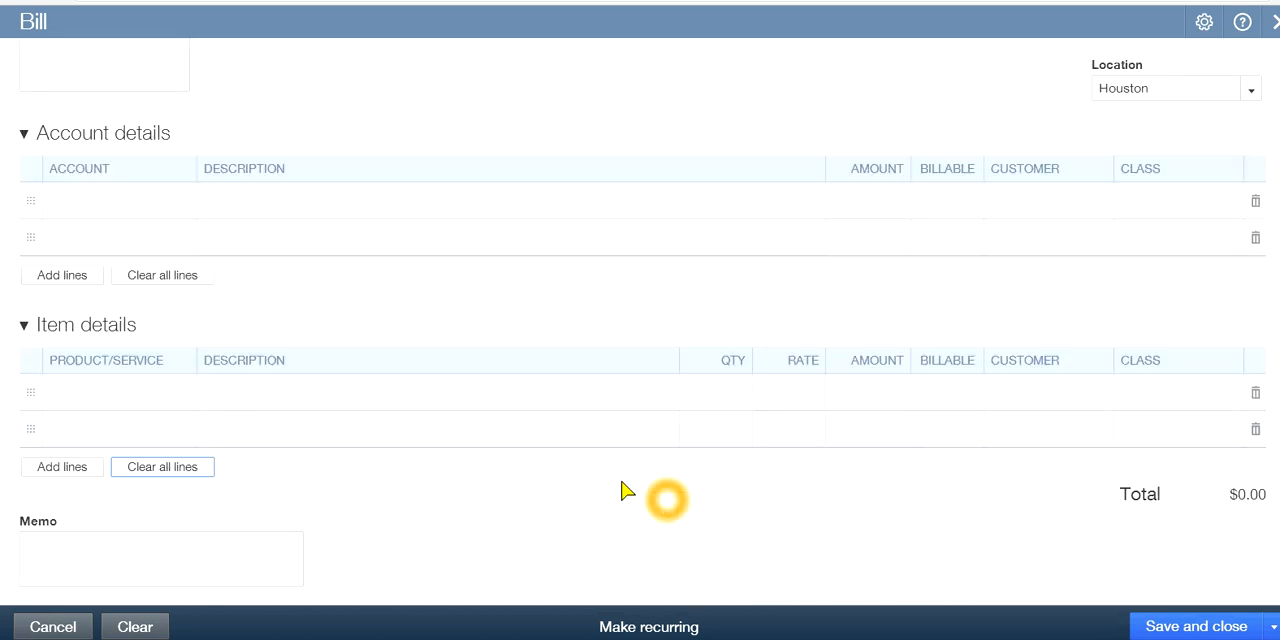
{"action": "left_click", "coordinate": [1271, 24]}
{"action": "left_click", "coordinate": [803, 367]}
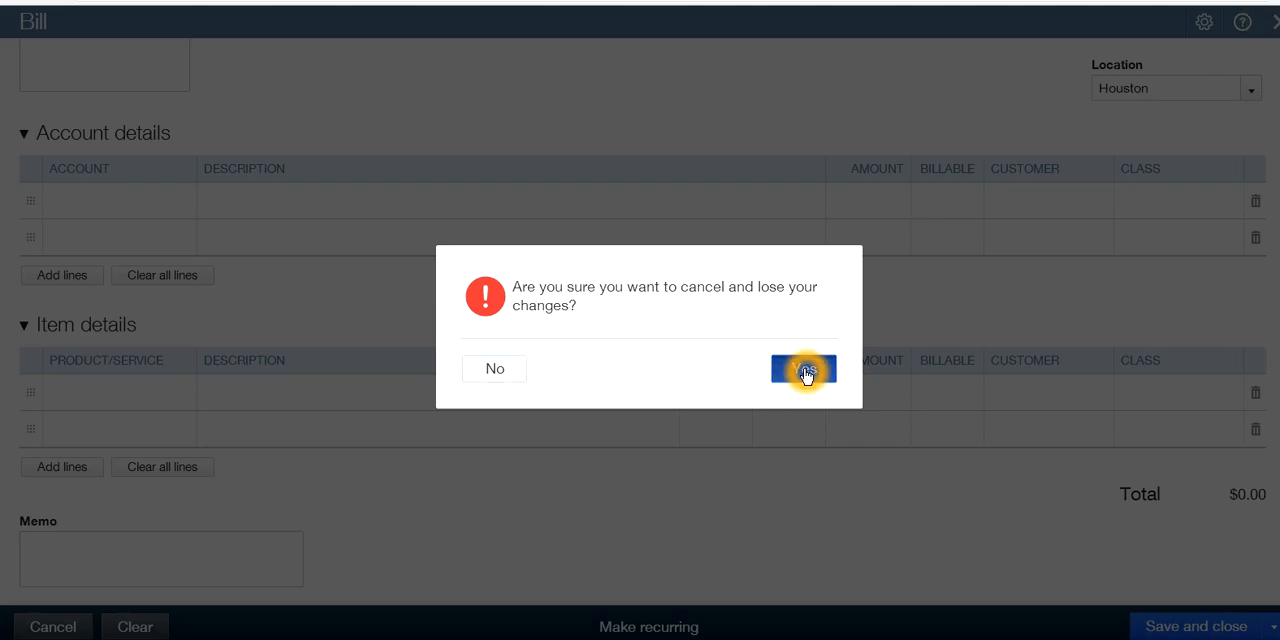
Start a new bill with LA Supplier as the vendor
{"action": "left_click", "coordinate": [717, 25]}
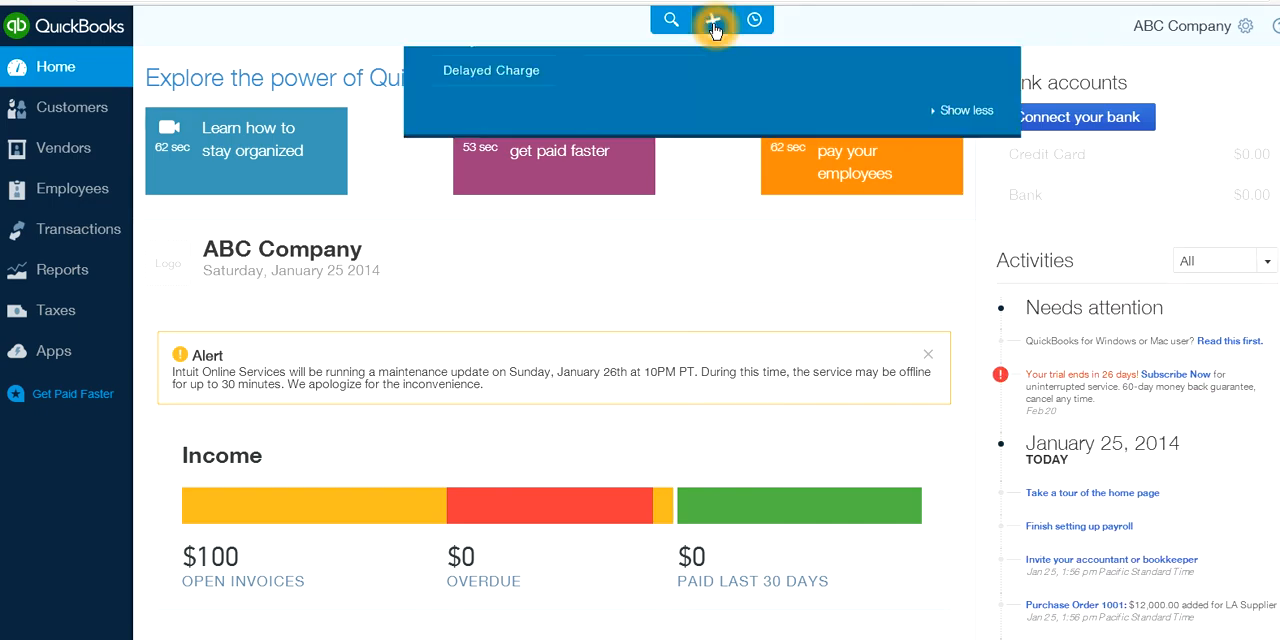
{"action": "left_click", "coordinate": [628, 212]}
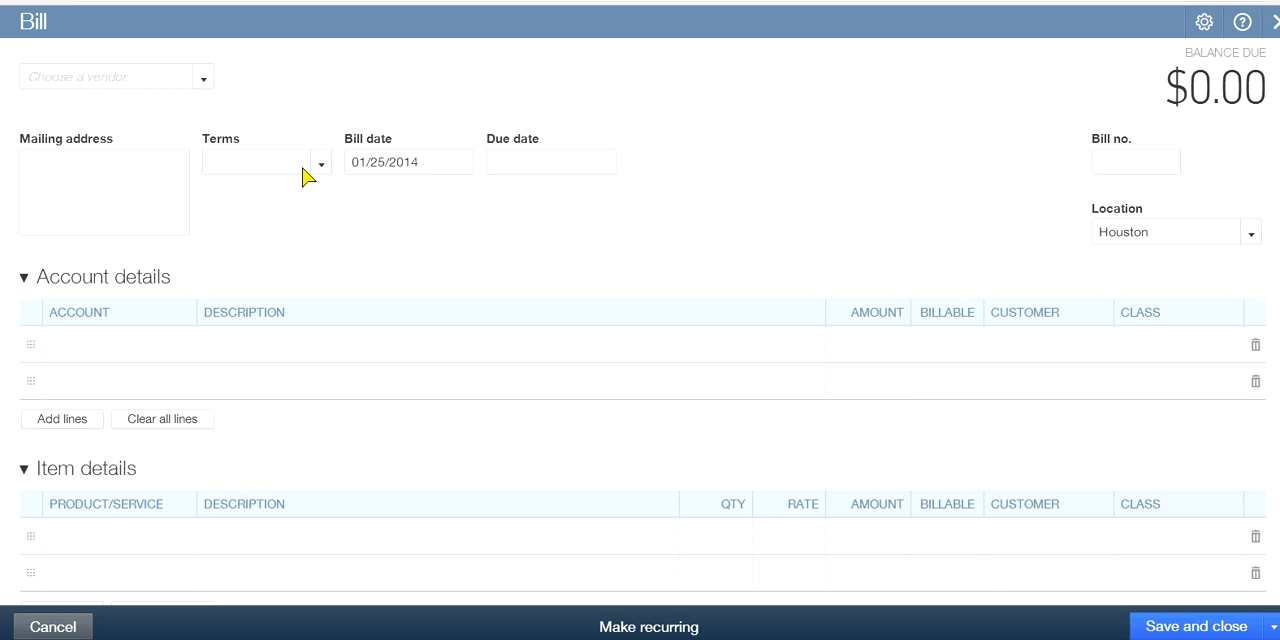
{"action": "left_click", "coordinate": [205, 78]}
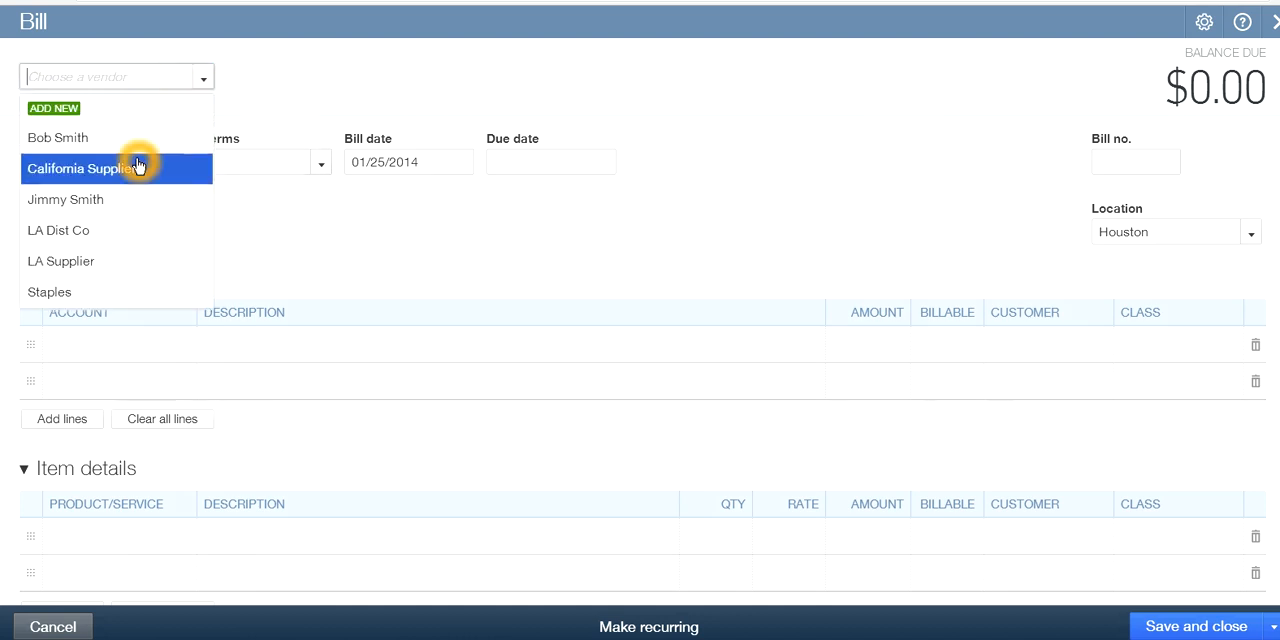
{"action": "left_click", "coordinate": [86, 260]}
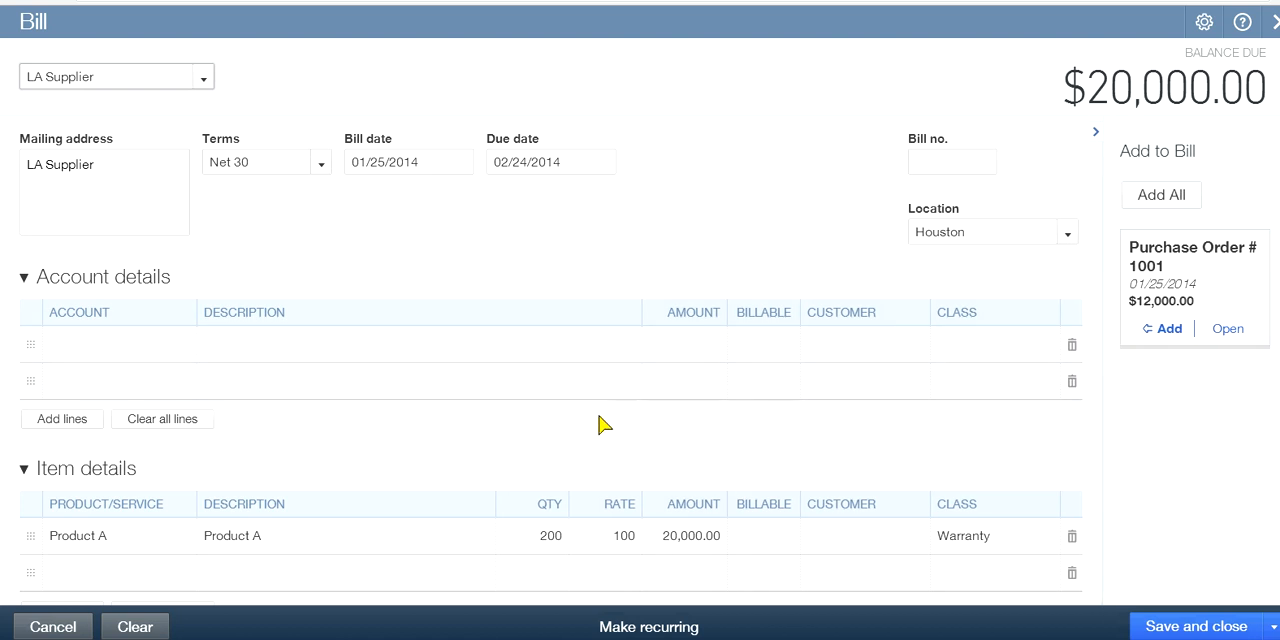
{"action": "left_click", "coordinate": [614, 443]}
{"action": "left_click", "coordinate": [620, 470]}
{"action": "left_click", "coordinate": [1190, 522]}
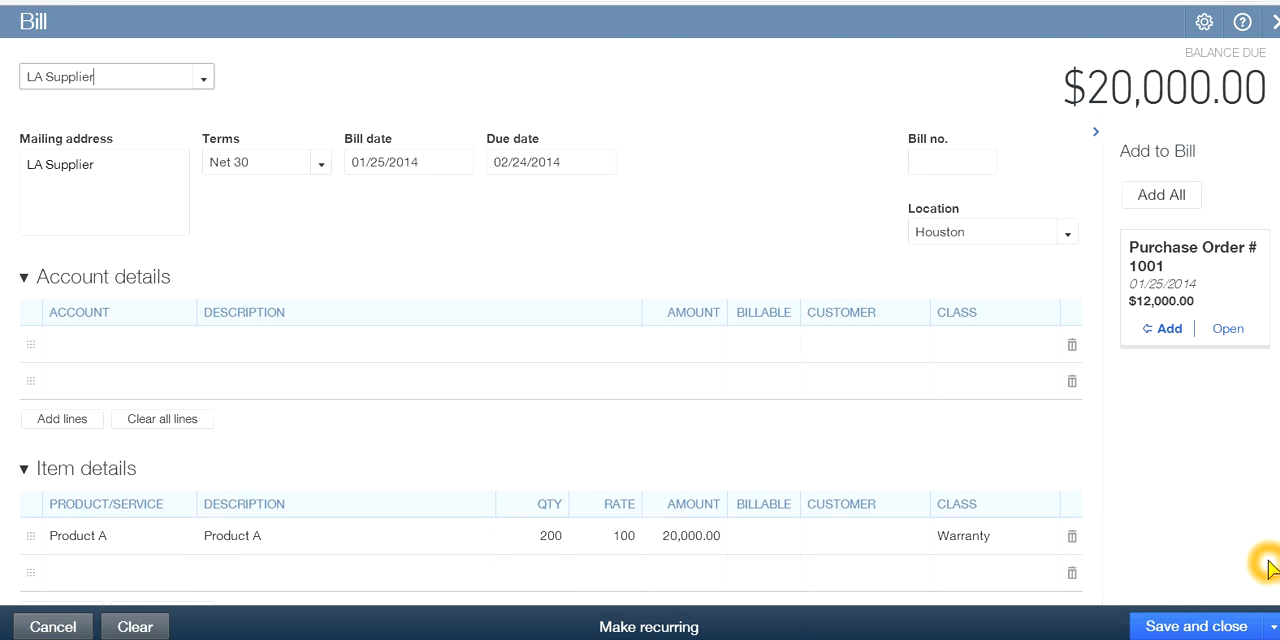
Delete the bill's prefilled Product A item line and add the open LA Supplier purchase order to the bill instead
{"action": "left_click", "coordinate": [1071, 540]}
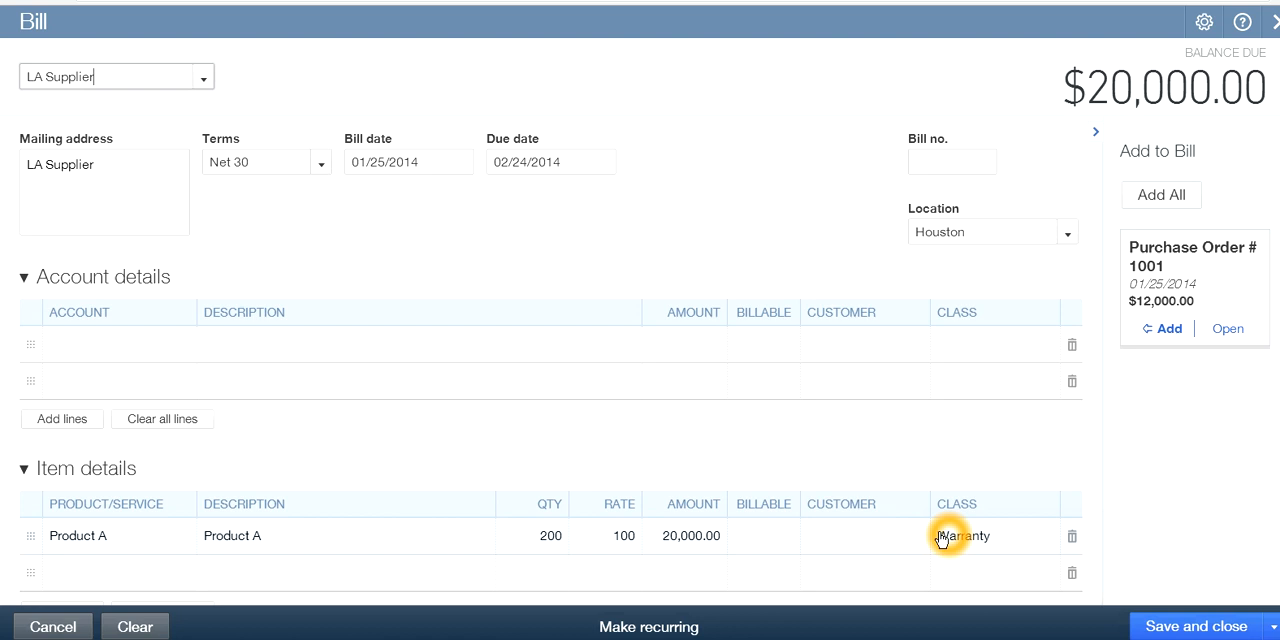
{"action": "left_click", "coordinate": [1071, 538]}
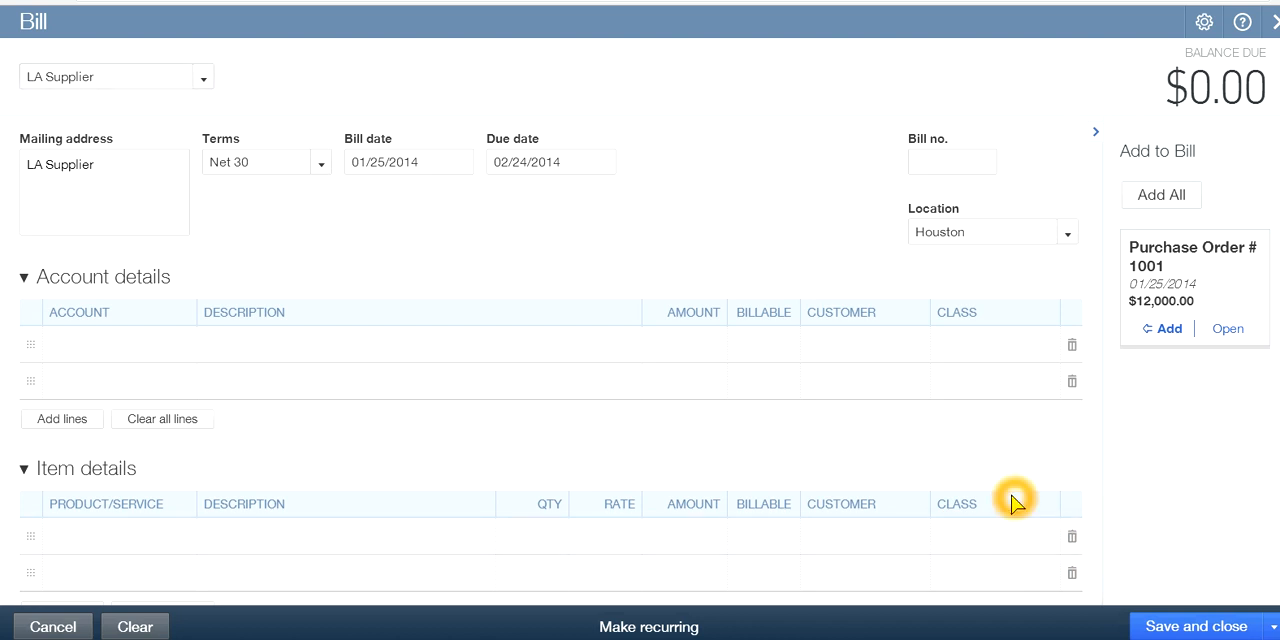
{"action": "left_click", "coordinate": [1168, 330]}
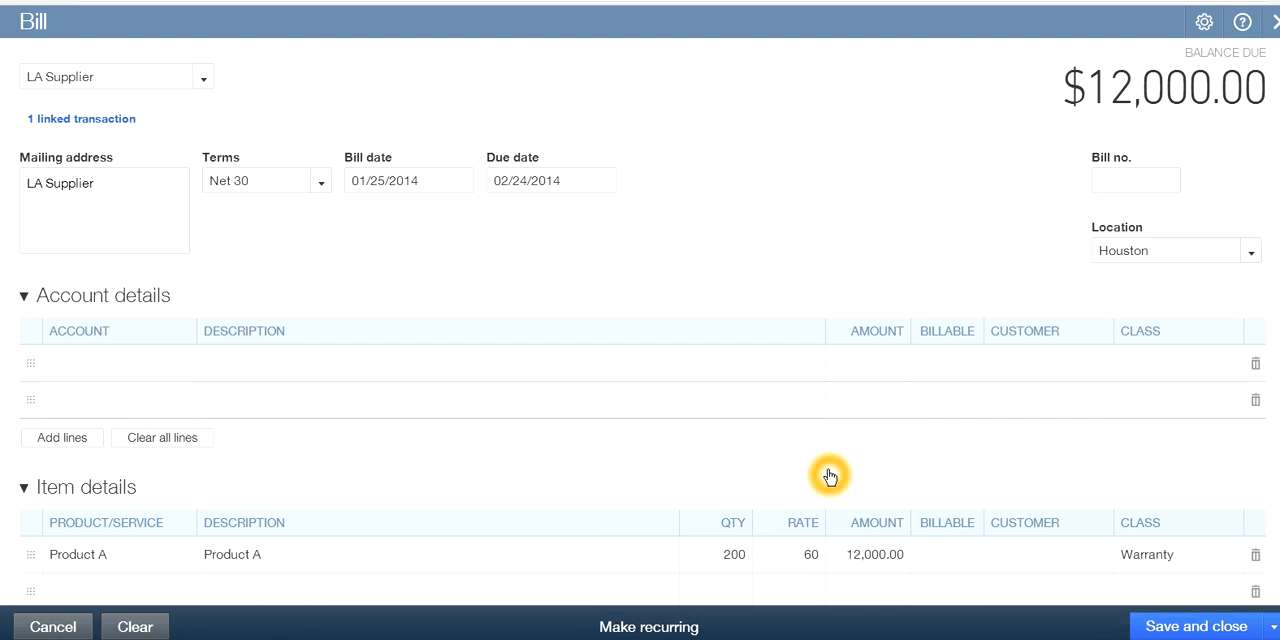
Set the bill number to 896, and save and close the bill
{"action": "left_click", "coordinate": [1119, 183]}
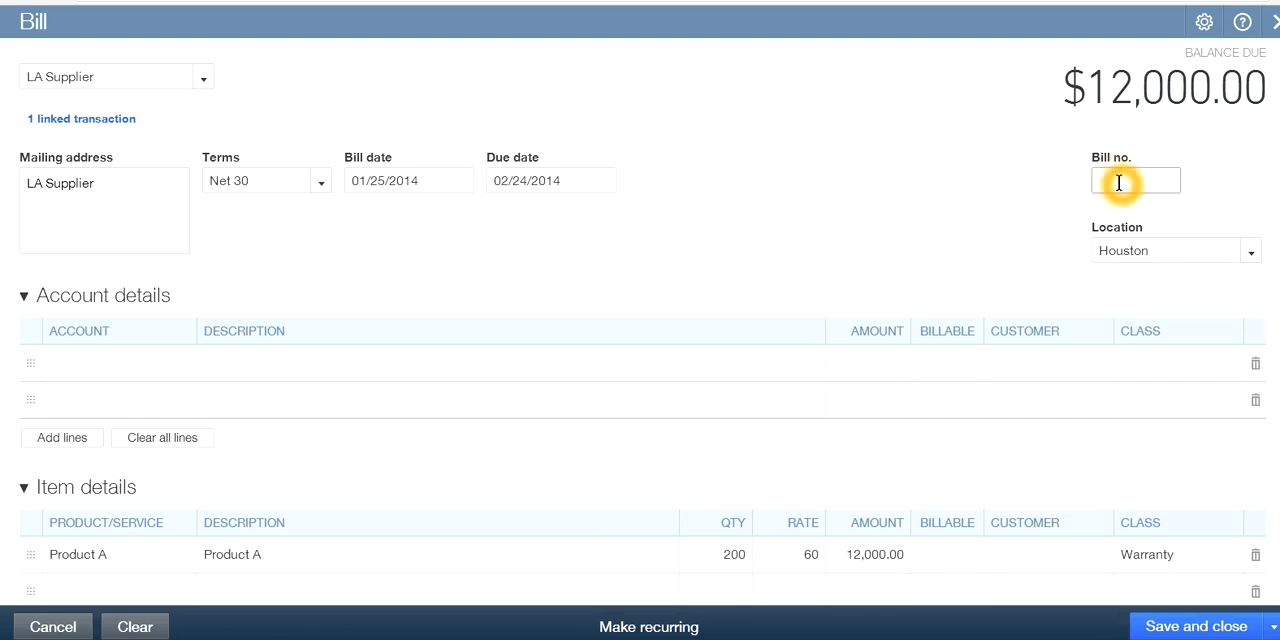
{"action": "left_click", "coordinate": [893, 258]}
{"action": "left_click", "coordinate": [1133, 262]}
{"action": "left_click", "coordinate": [1052, 470]}
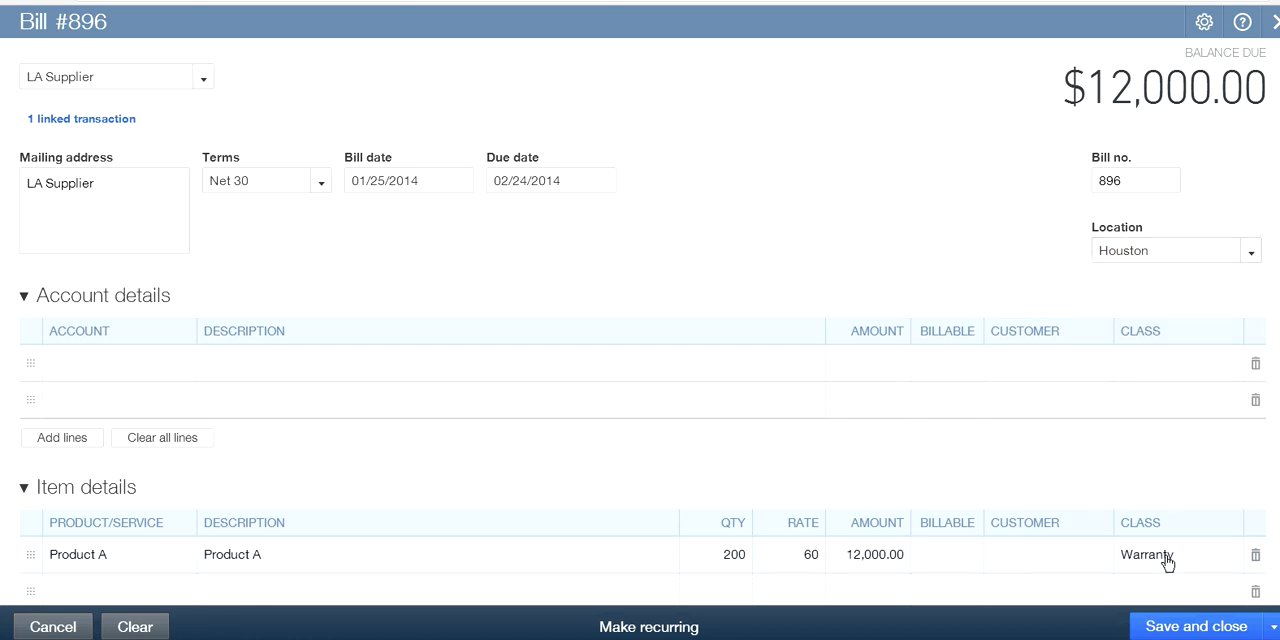
{"action": "left_click", "coordinate": [905, 489]}
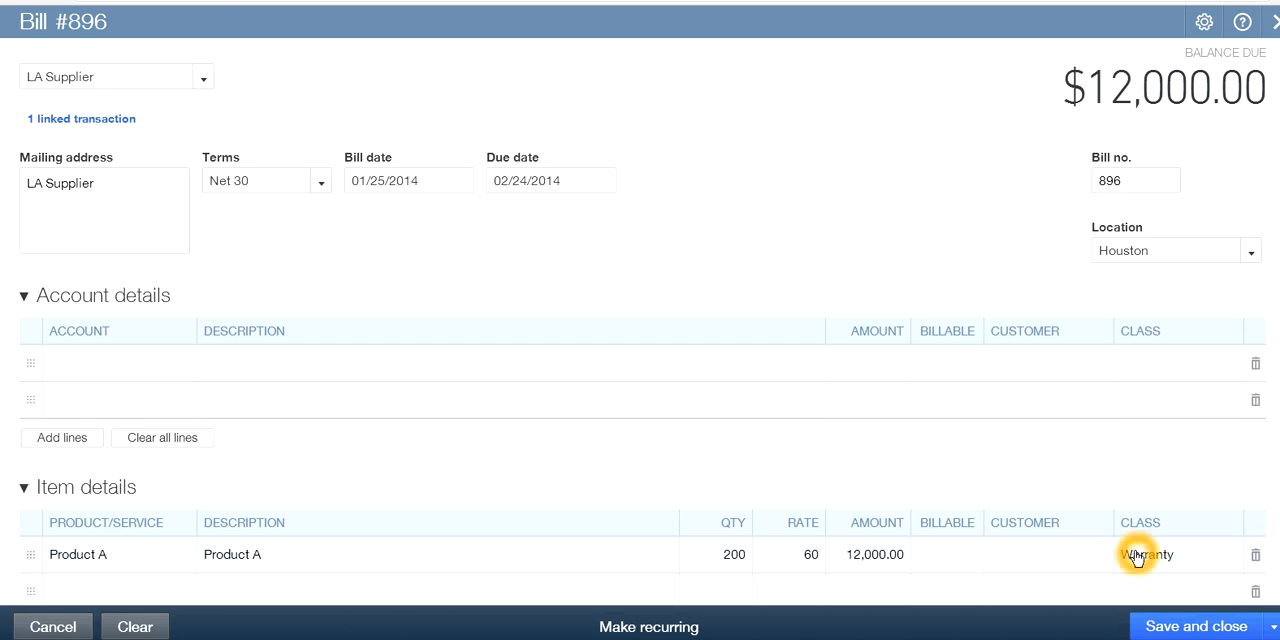
{"action": "left_click", "coordinate": [1172, 628]}
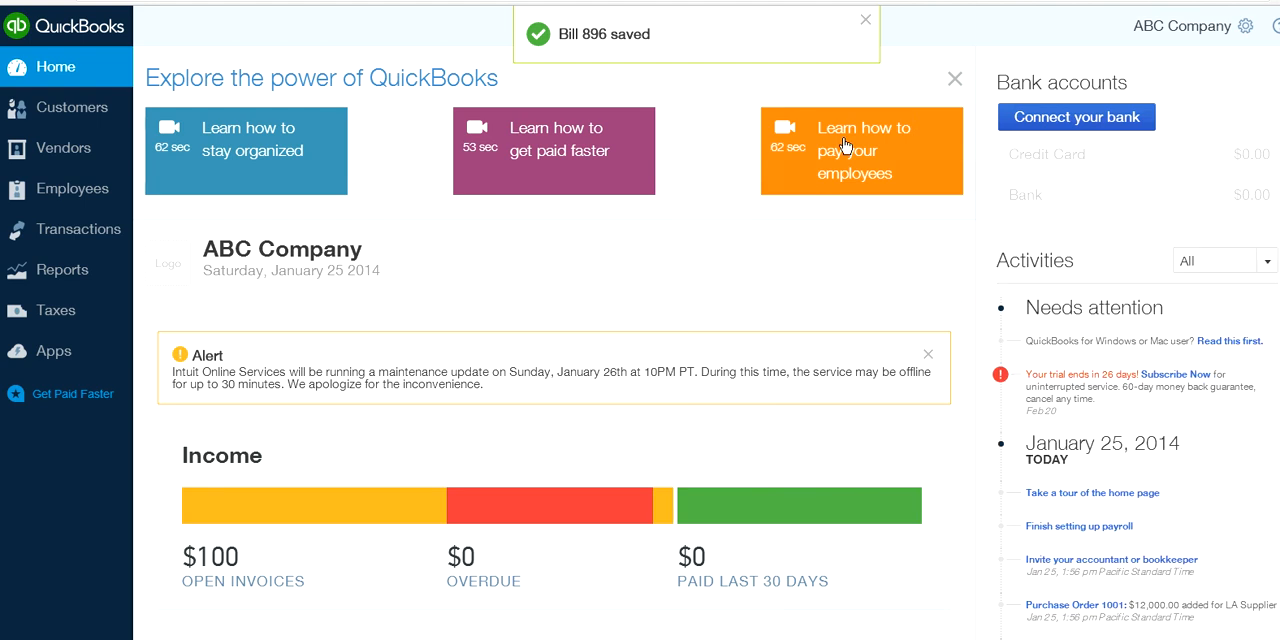
{"action": "left_click", "coordinate": [868, 22]}
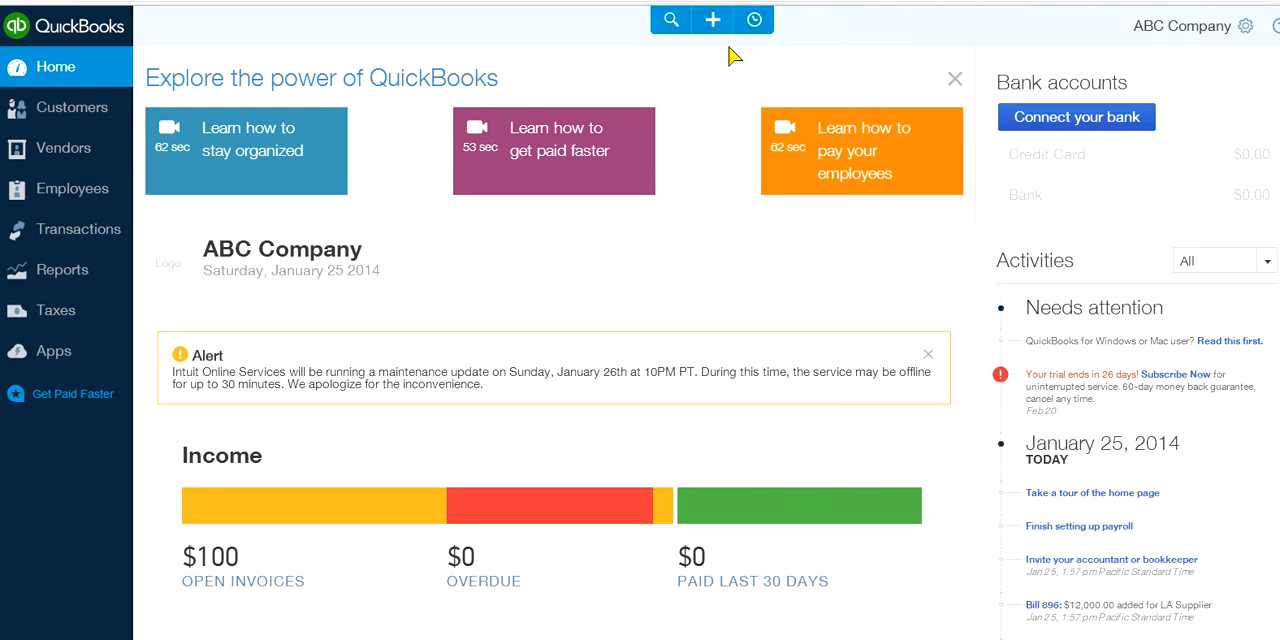
{"action": "left_click", "coordinate": [712, 21]}
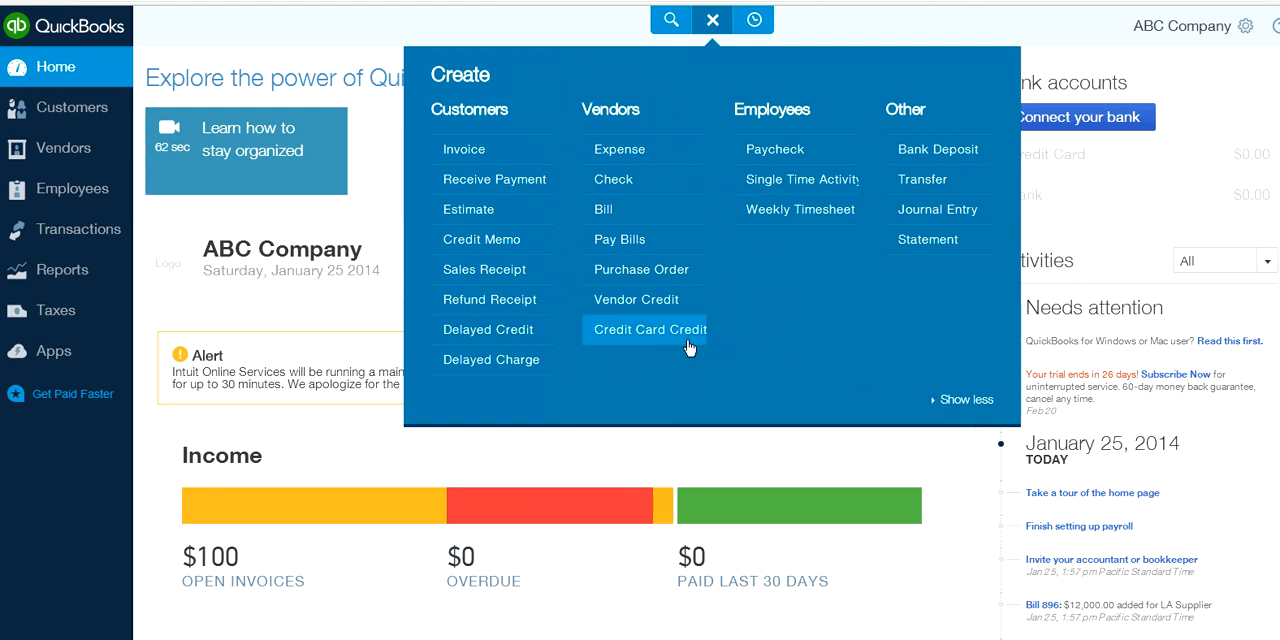
{"action": "left_click", "coordinate": [678, 115]}
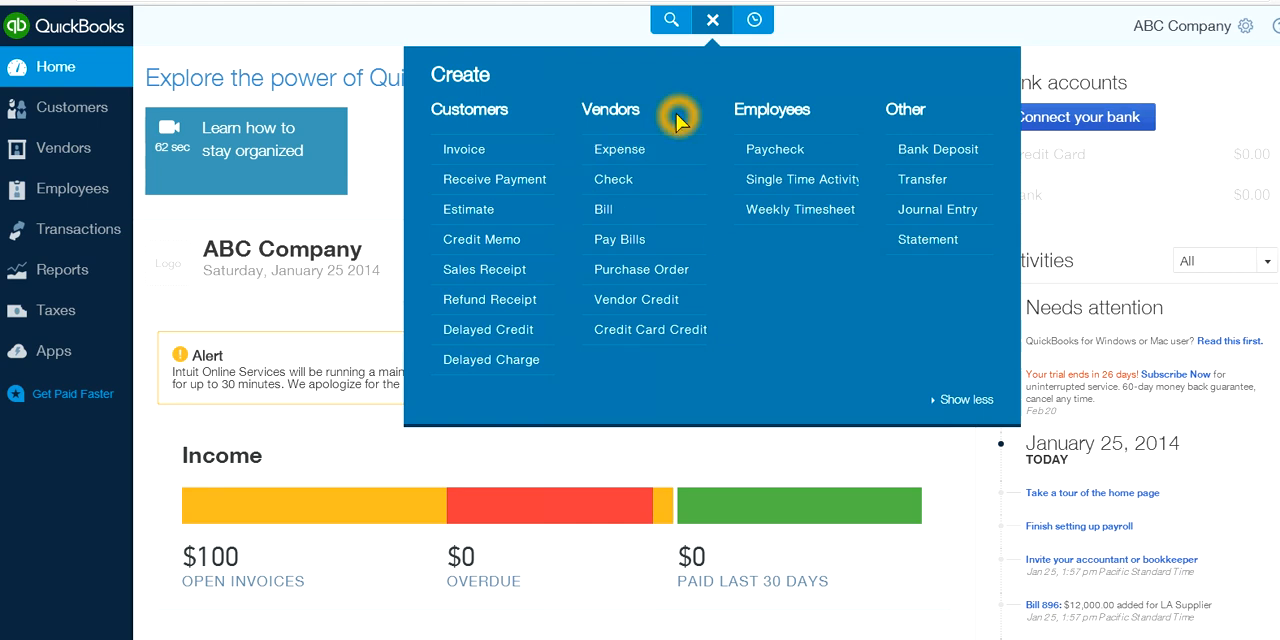